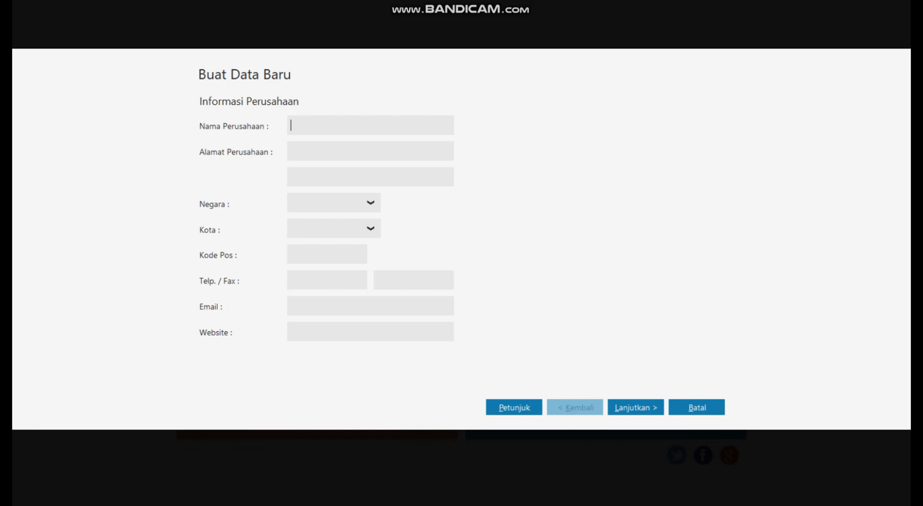
# - Enter PT. SUMBER REZEKI as the company name and fill in both lines of the company address
pyautogui.write('PT. SUMBER REZEKI')
pyautogui.click(291, 151)
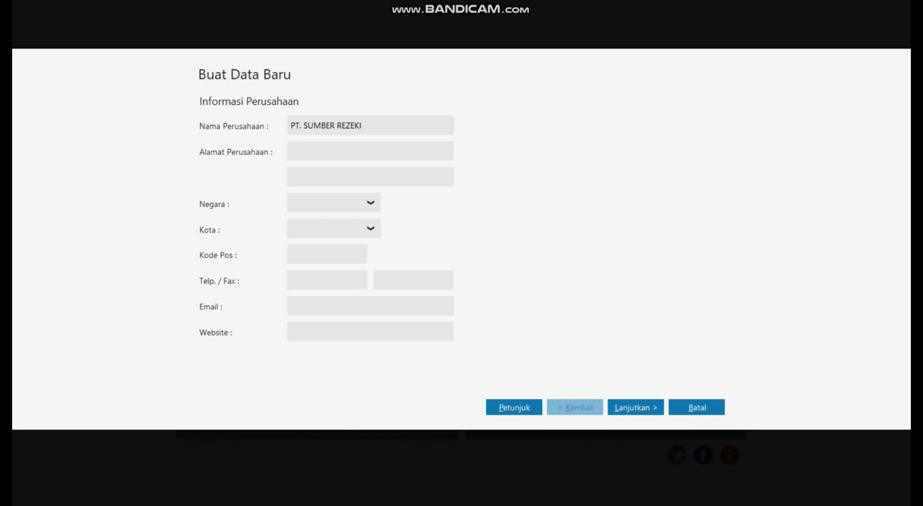
pyautogui.write('JL. Kemang Selatan 1 D No.')
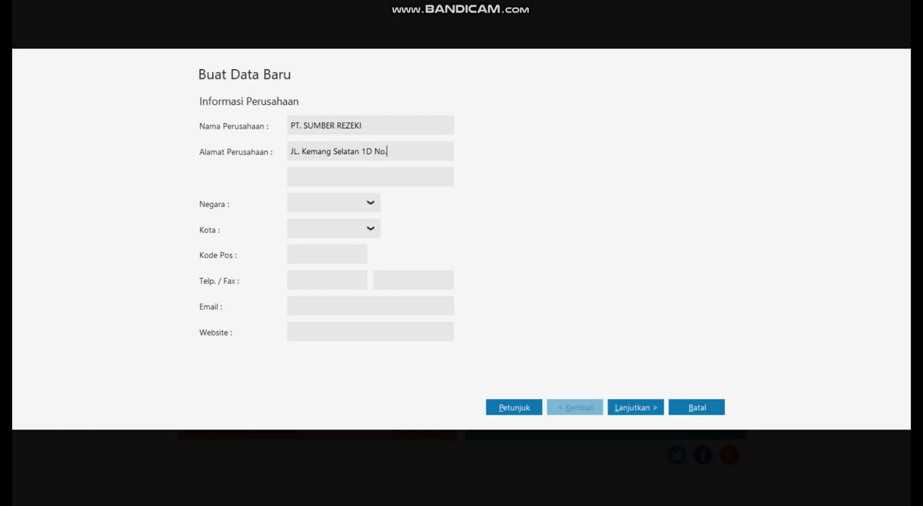
pyautogui.write('20A')
pyautogui.click(291, 177)
pyautogui.write('Jakarta Selatan')
# - Set the country to Indonesia and the city to Jakarta, fill in the postal code, and continue to the accounting period
pyautogui.click(371, 202)
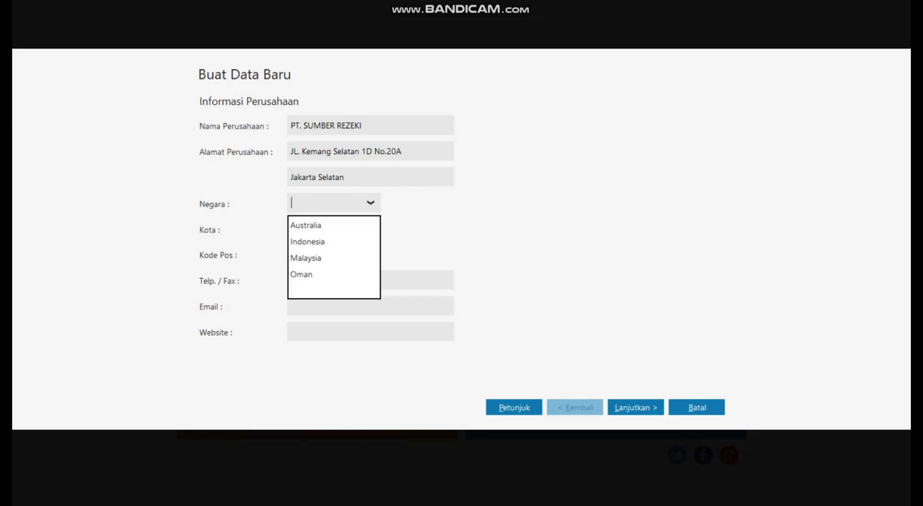
pyautogui.click(309, 239)
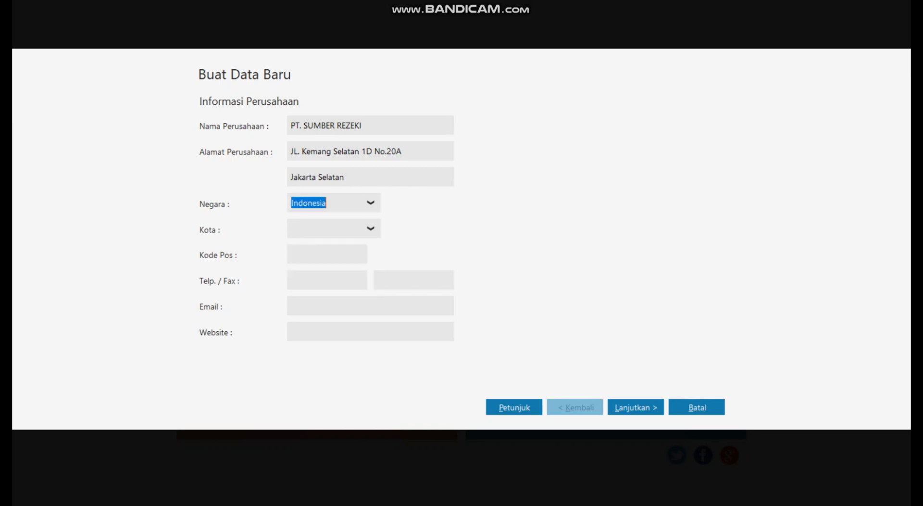
pyautogui.click(370, 228)
pyautogui.click(309, 315)
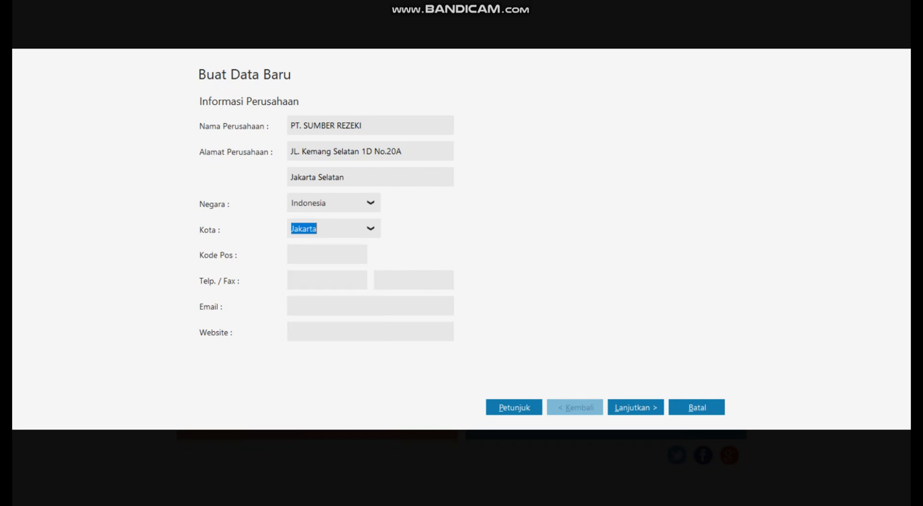
pyautogui.click(327, 254)
pyautogui.write('12345')
pyautogui.click(636, 407)
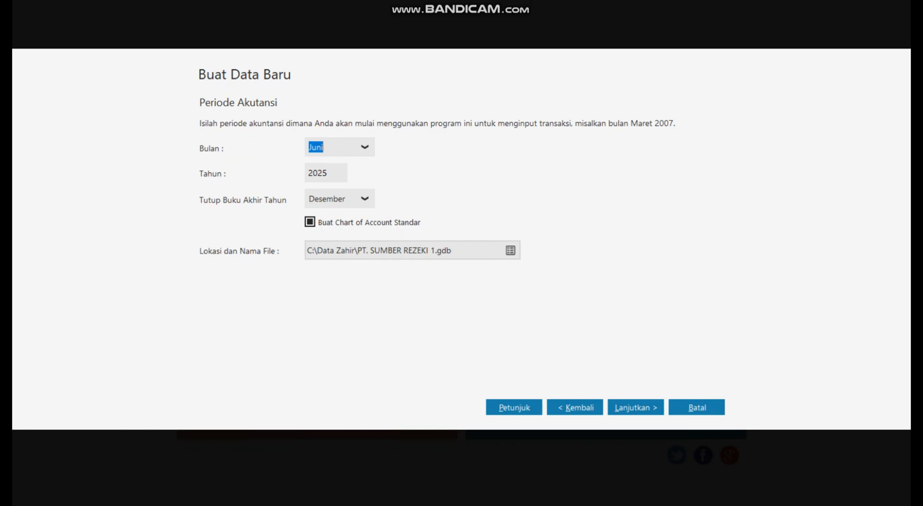
# - Set the starting accounting period to Januari 2024
pyautogui.click(365, 147)
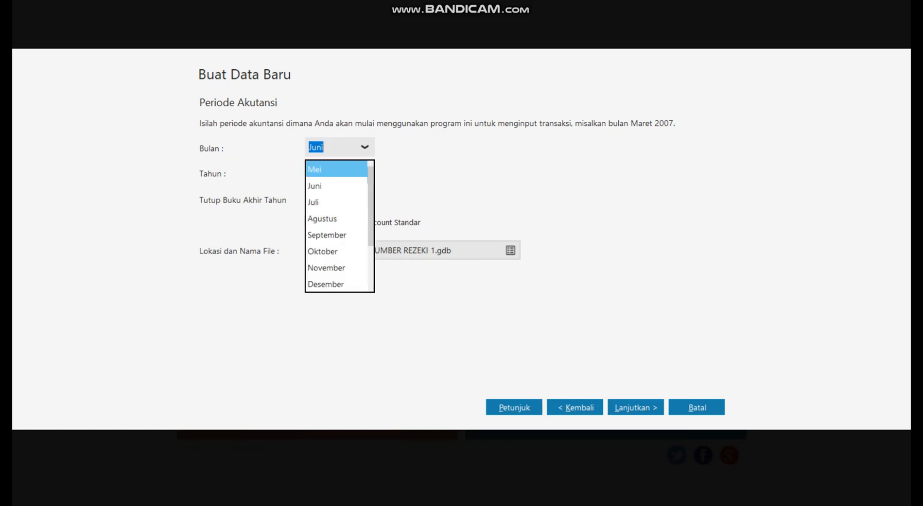
pyautogui.scroll(2, 337, 226)
pyautogui.click(327, 169)
pyautogui.press('Tab')
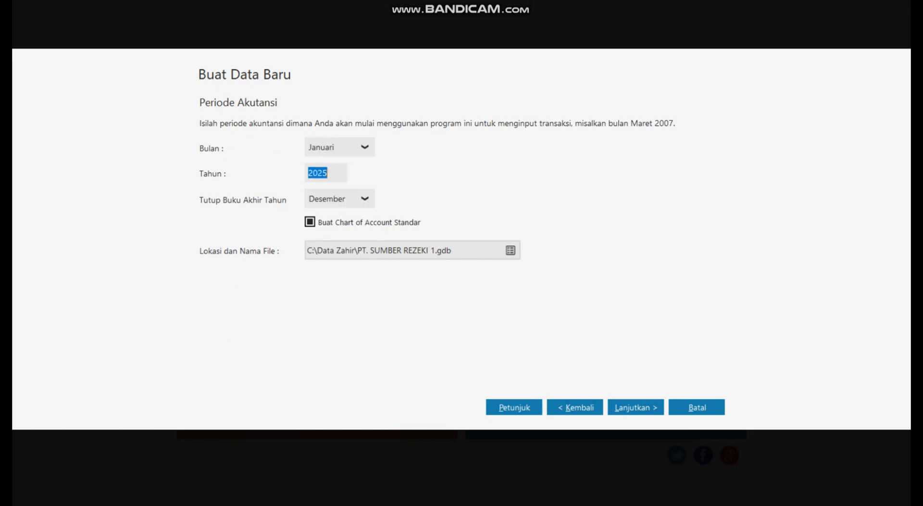
pyautogui.click(329, 173)
pyautogui.doubleClick(329, 173)
pyautogui.click(329, 173)
pyautogui.hotkey('shift', 'Left')
pyautogui.write('4')
# - Name the new GDB data file with PT. SUMBER REZEKI TUTORIAL followed by the creator's first name
pyautogui.click(510, 250)
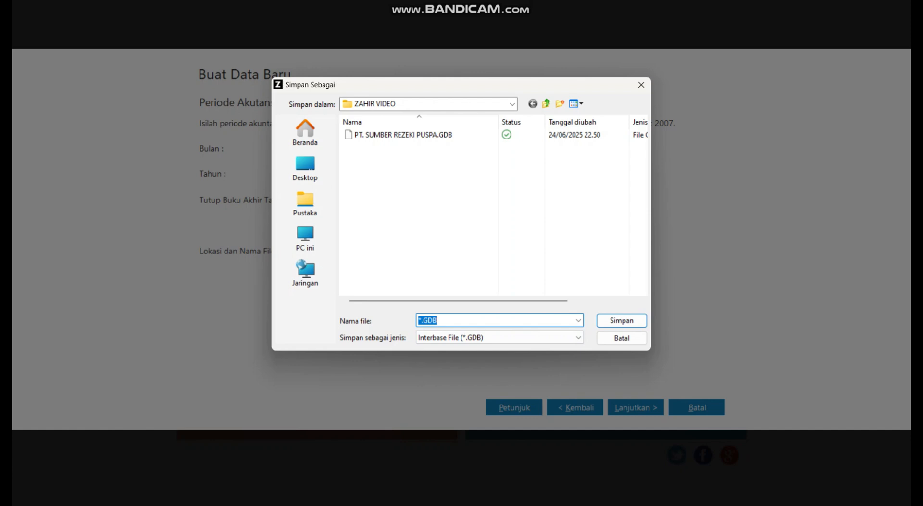
pyautogui.click(422, 321)
pyautogui.press('BackSpace')
pyautogui.write('PT. SUMBER REZEKI ')
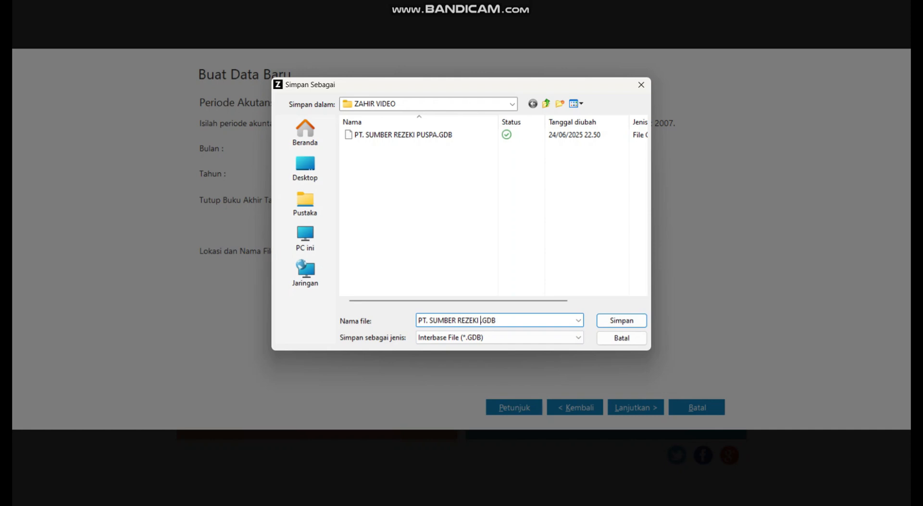
pyautogui.write('TUTORIAL PUSPA')
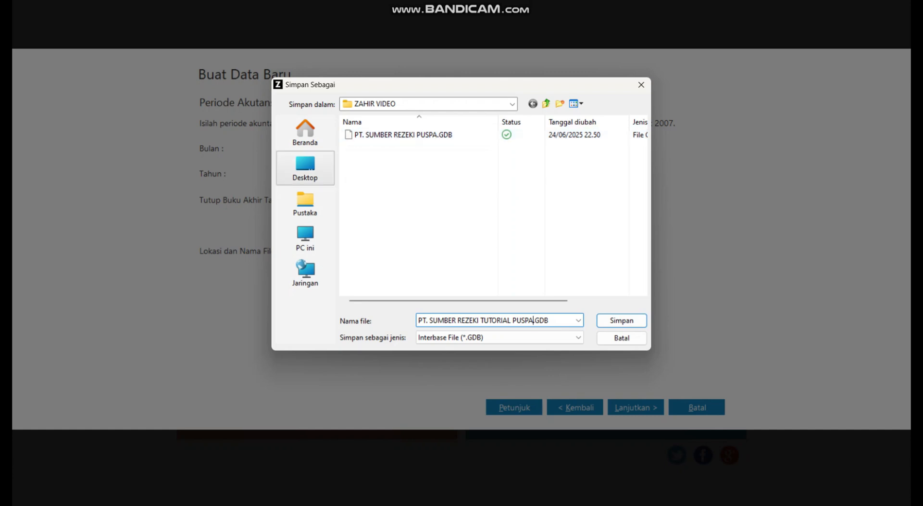
# - Save the data file location as the TAP folder inside ZahirGST on drive C
pyautogui.click(305, 238)
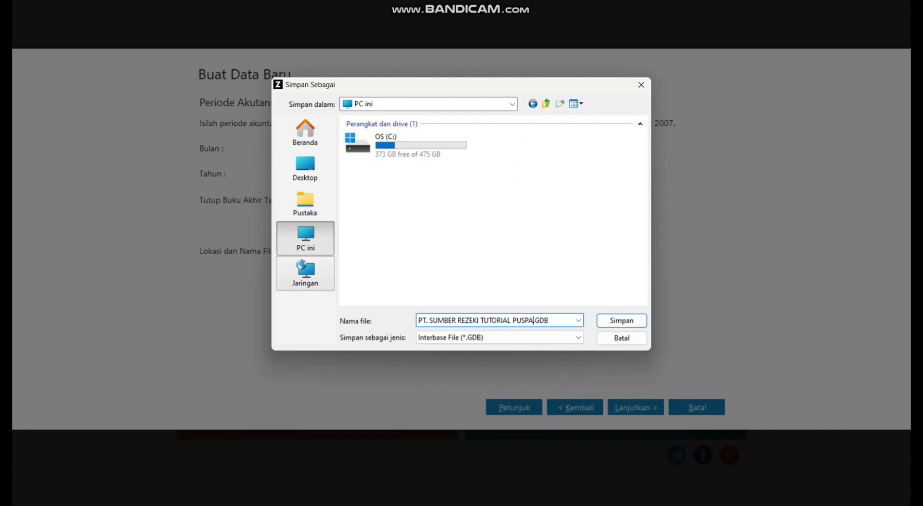
pyautogui.click(306, 168)
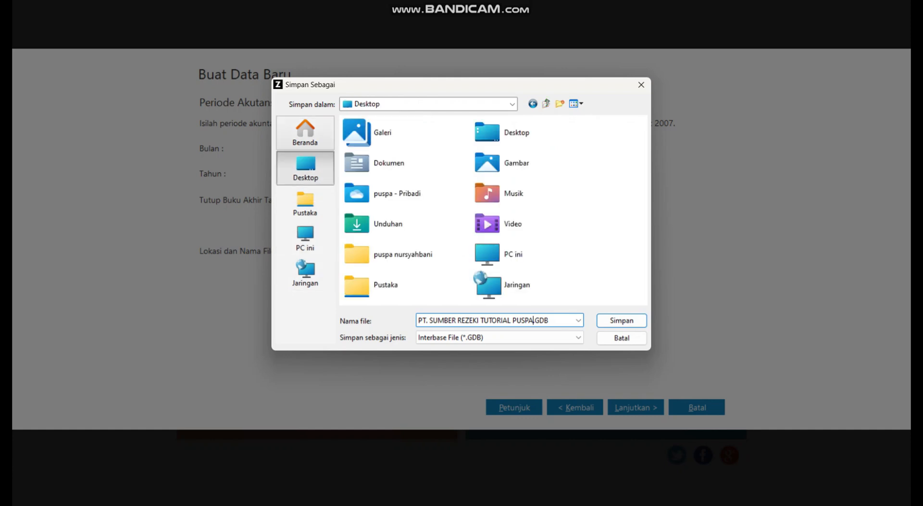
pyautogui.click(305, 203)
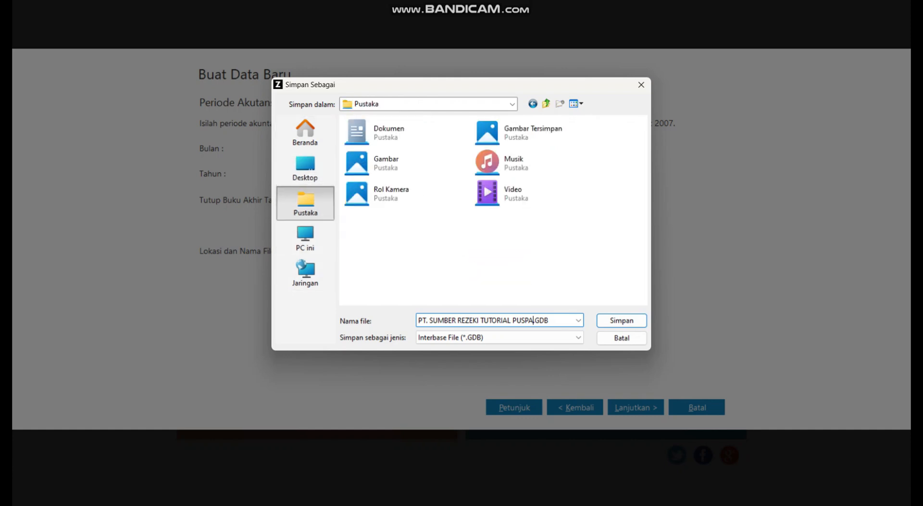
pyautogui.click(305, 238)
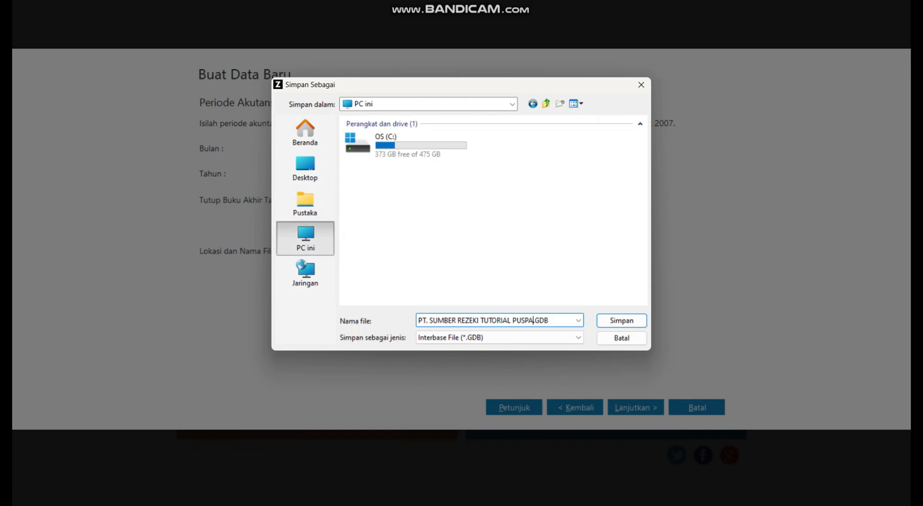
pyautogui.doubleClick(406, 144)
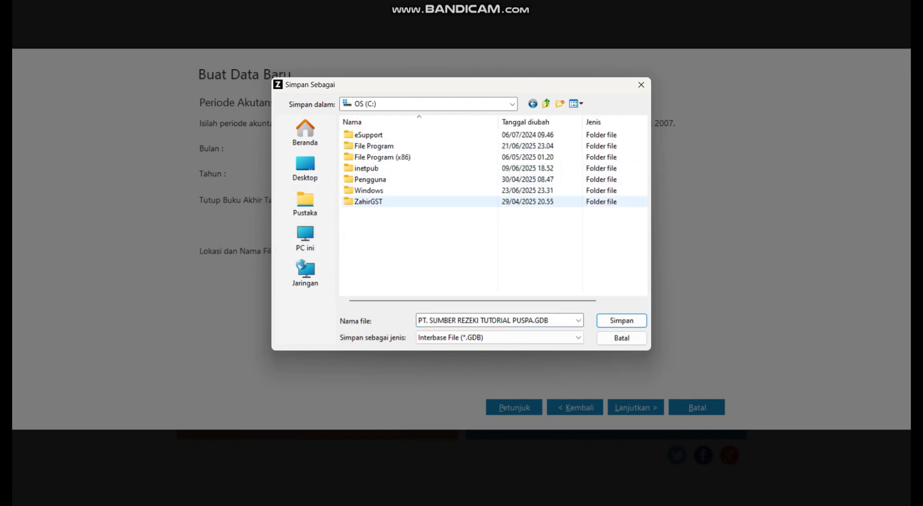
pyautogui.doubleClick(369, 201)
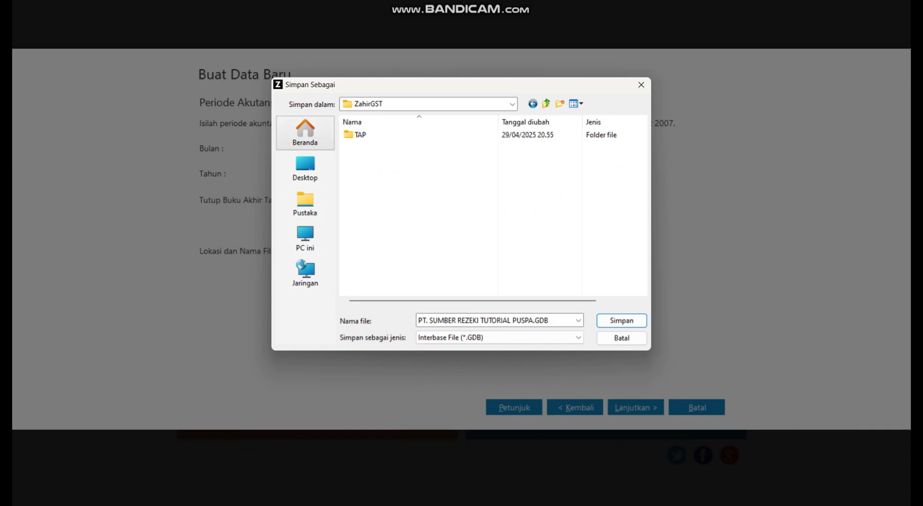
pyautogui.click(368, 134)
pyautogui.press('Return')
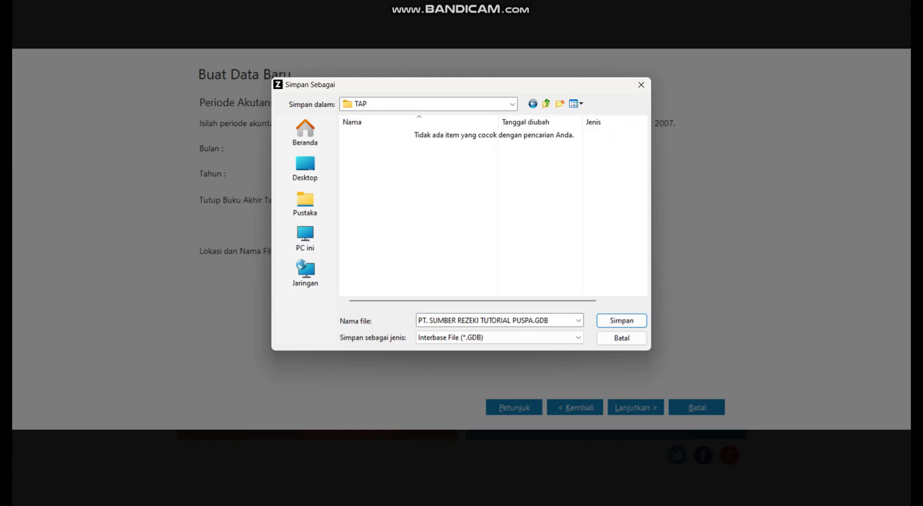
pyautogui.press('Return')
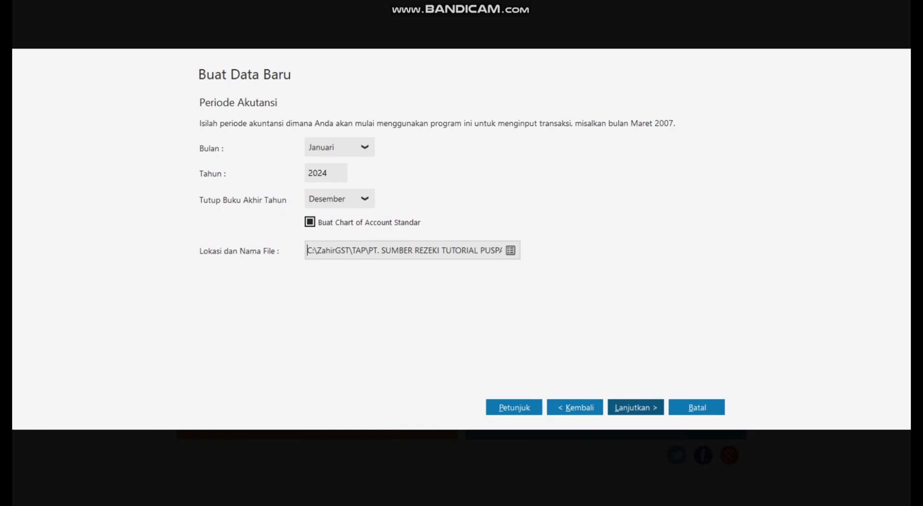
# - Accept the default department and account code format, and process the new company data
pyautogui.click(636, 408)
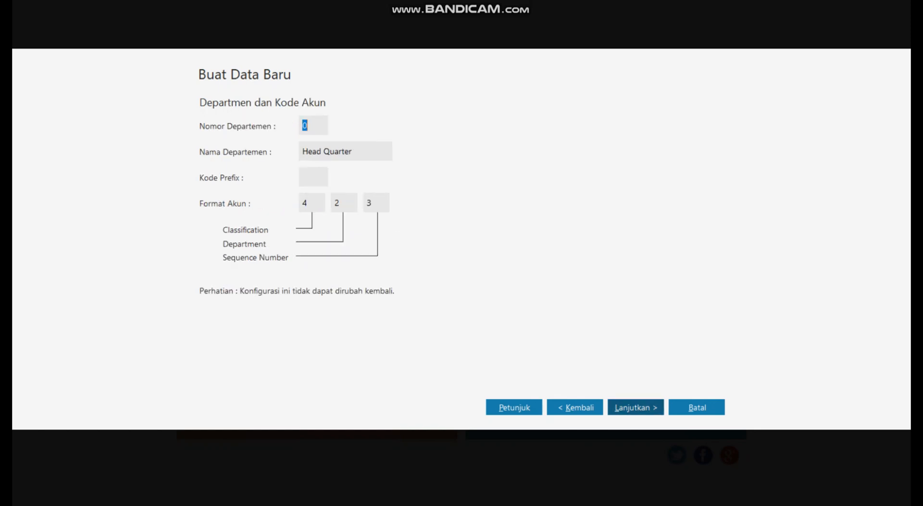
pyautogui.click(636, 407)
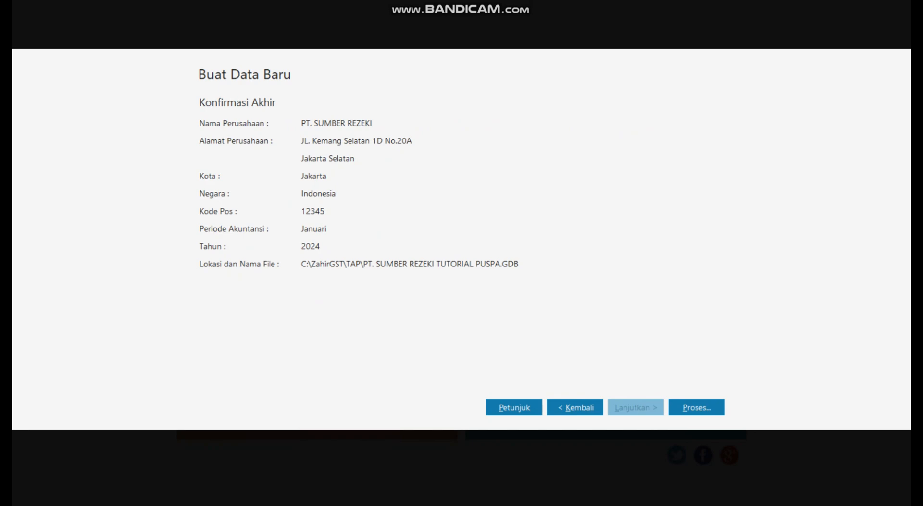
pyautogui.click(692, 406)
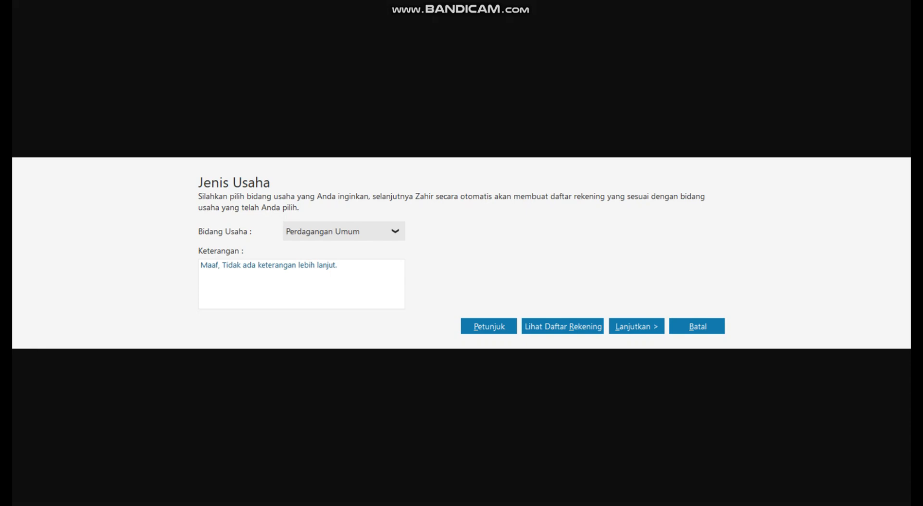
# - Choose Perdagangan Umum as the business type and confirm generating its chart of accounts
pyautogui.click(395, 231)
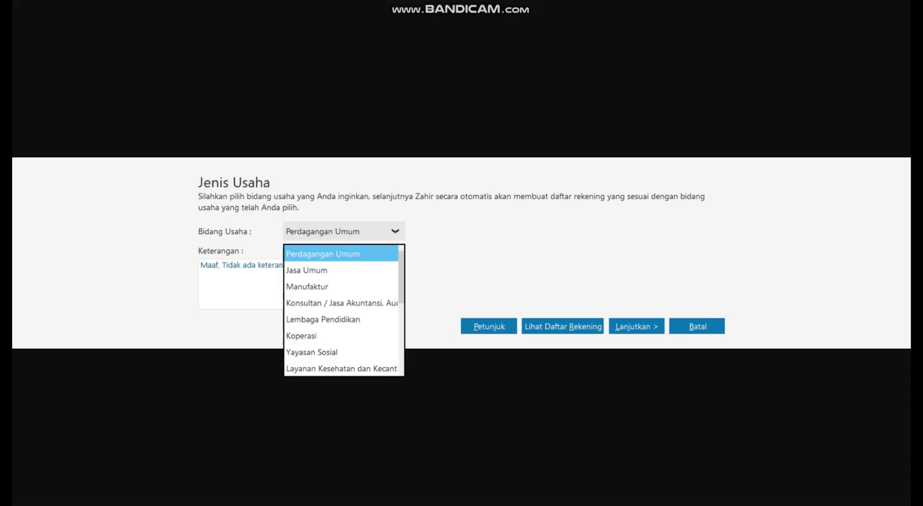
pyautogui.click(337, 253)
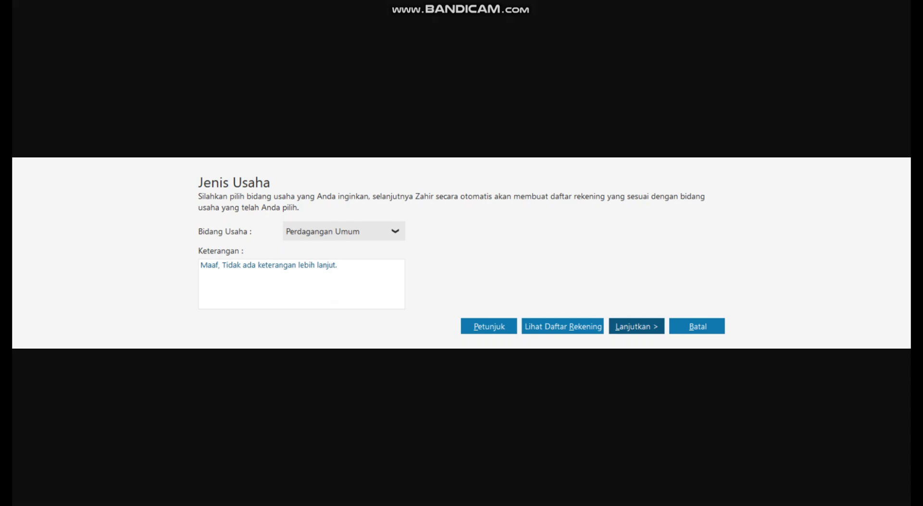
pyautogui.click(636, 326)
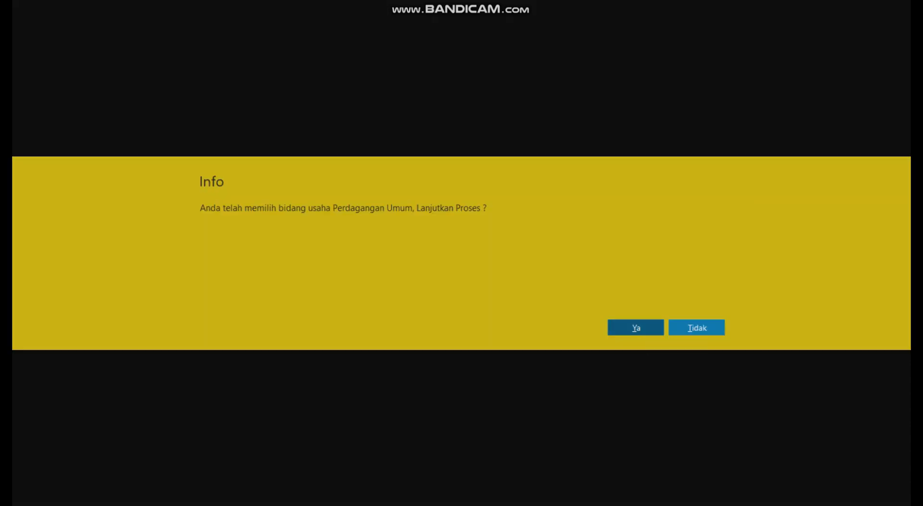
pyautogui.press('Return')
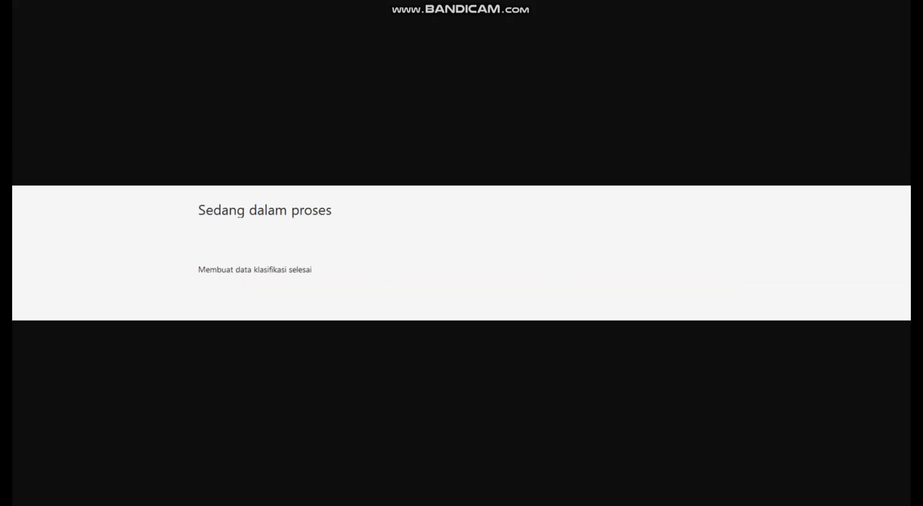
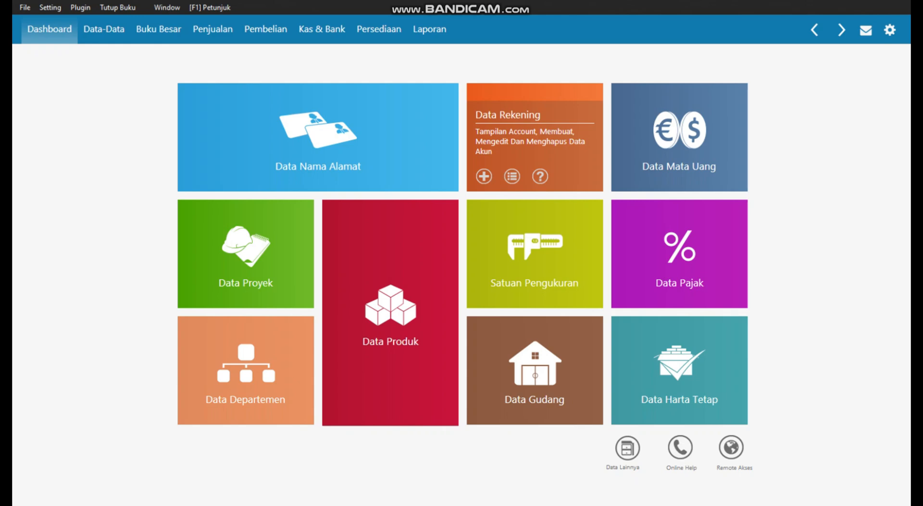
# - Open the account list from Data Rekening and switch it to the full table view
pyautogui.click(512, 176)
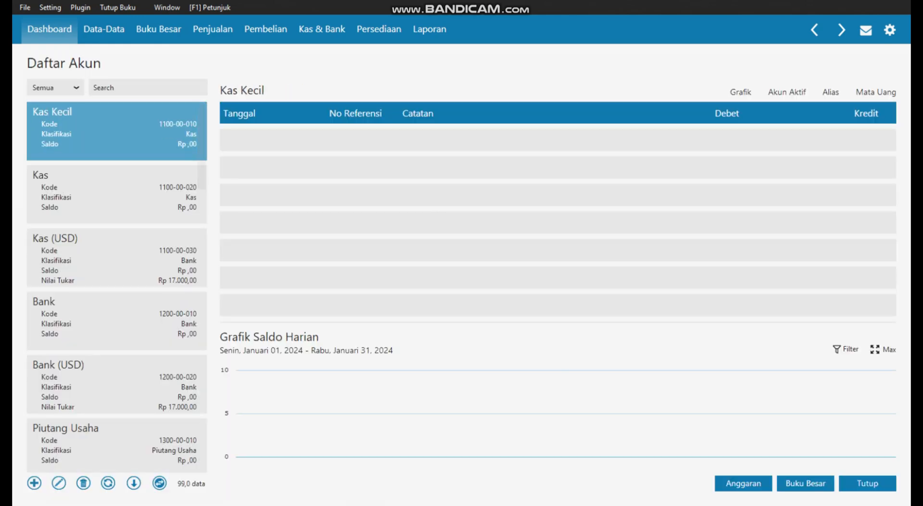
pyautogui.click(159, 482)
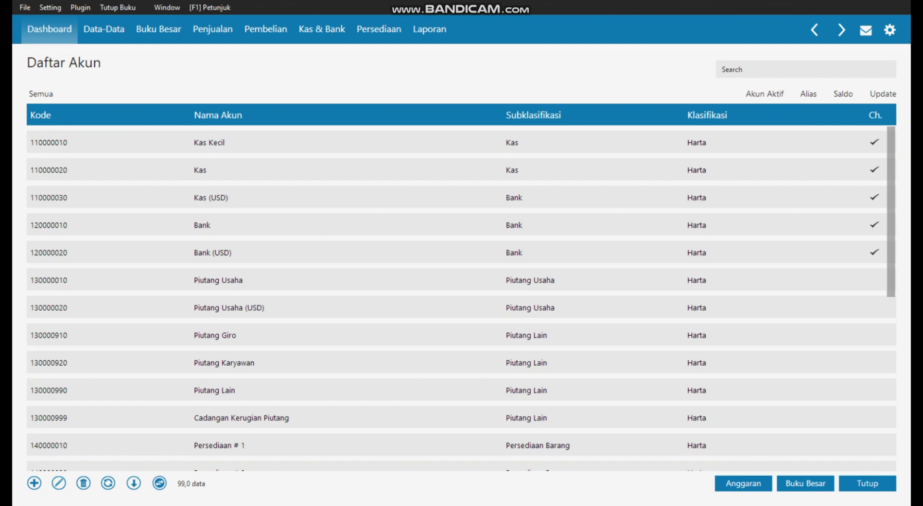
# - Open the Piutang Usaha account (130000010) for editing and acknowledge the warning about changing its purpose
pyautogui.click(219, 279)
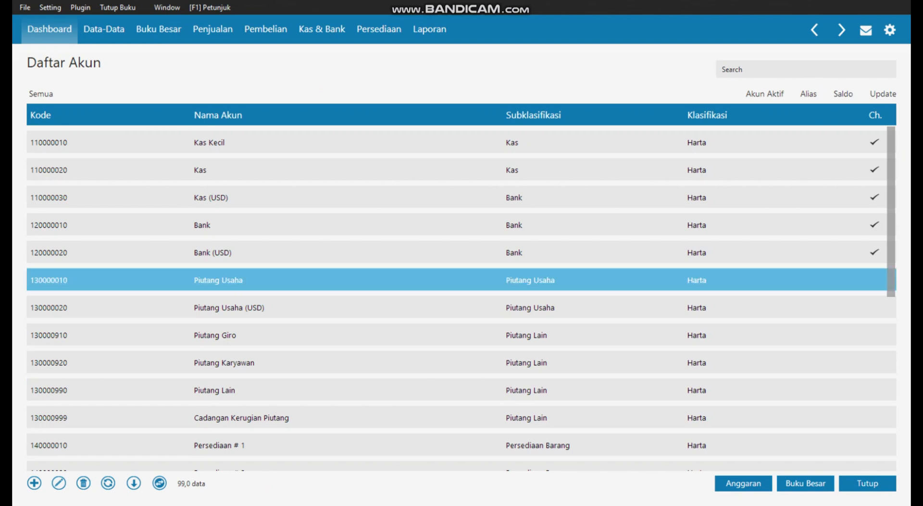
pyautogui.press('Up')
pyautogui.press('Up')
pyautogui.press('Down')
pyautogui.press('Down')
pyautogui.press('Down')
pyautogui.press('Down')
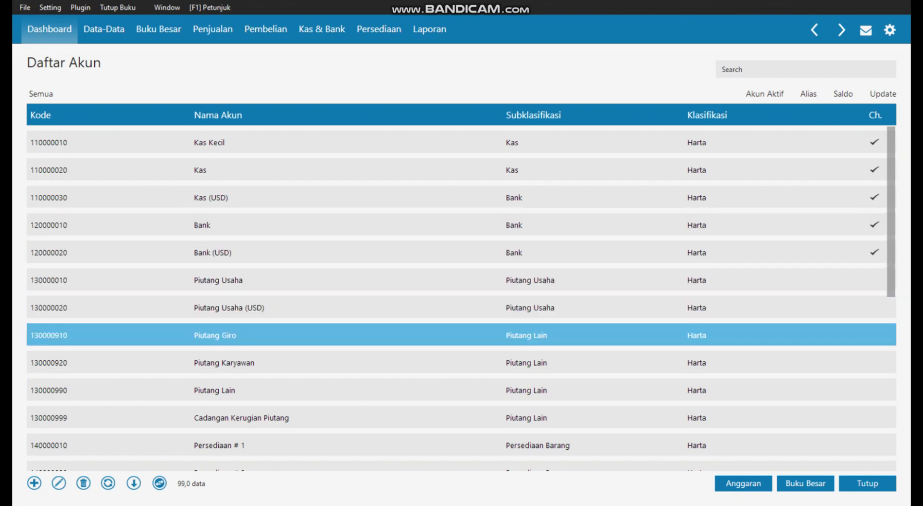
pyautogui.press('Up')
pyautogui.press('Up')
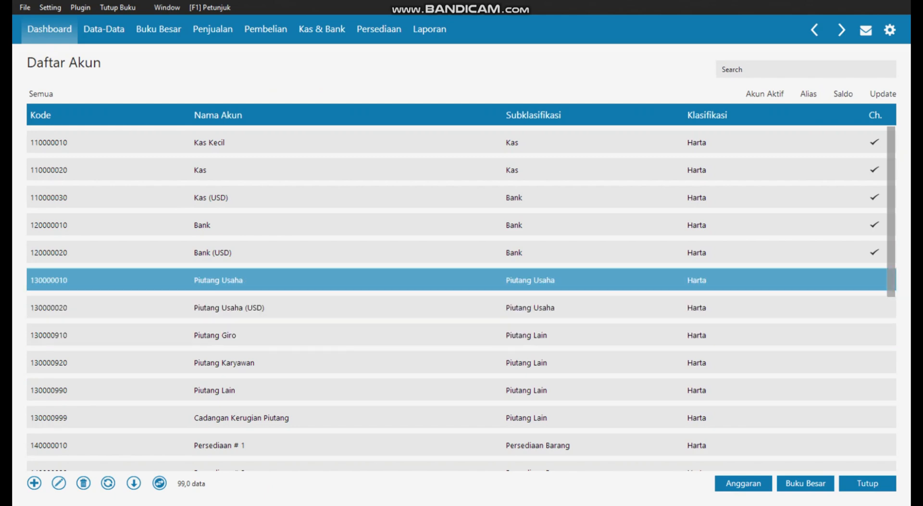
pyautogui.hotkey('shift', 'F10')
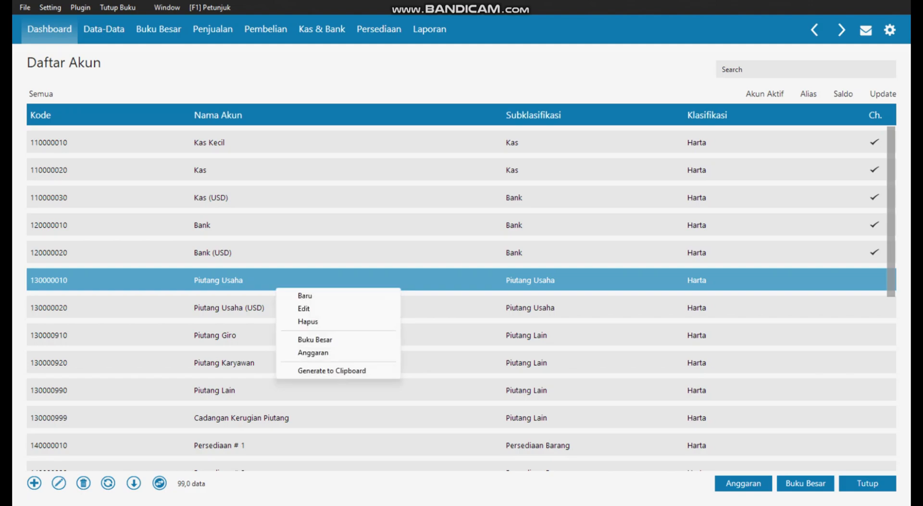
pyautogui.press('Down')
pyautogui.press('Down')
pyautogui.press('Escape')
pyautogui.press('Return')
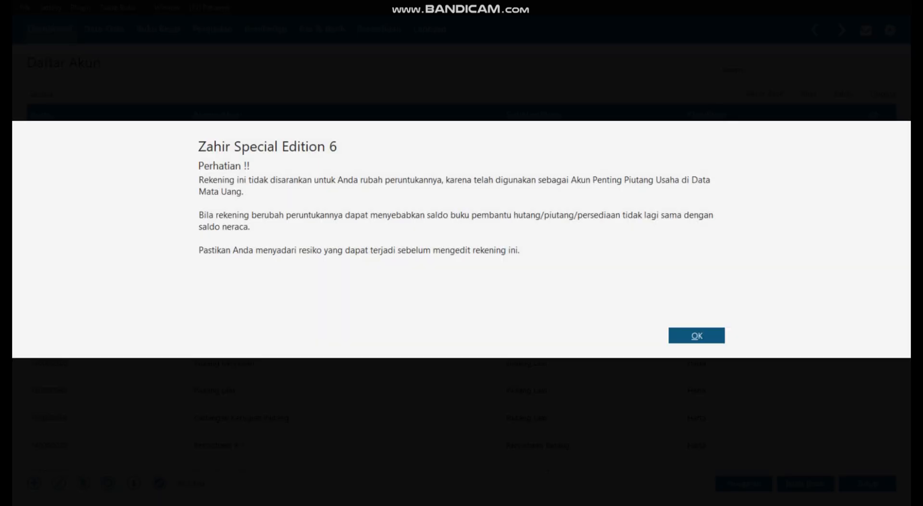
pyautogui.press('Return')
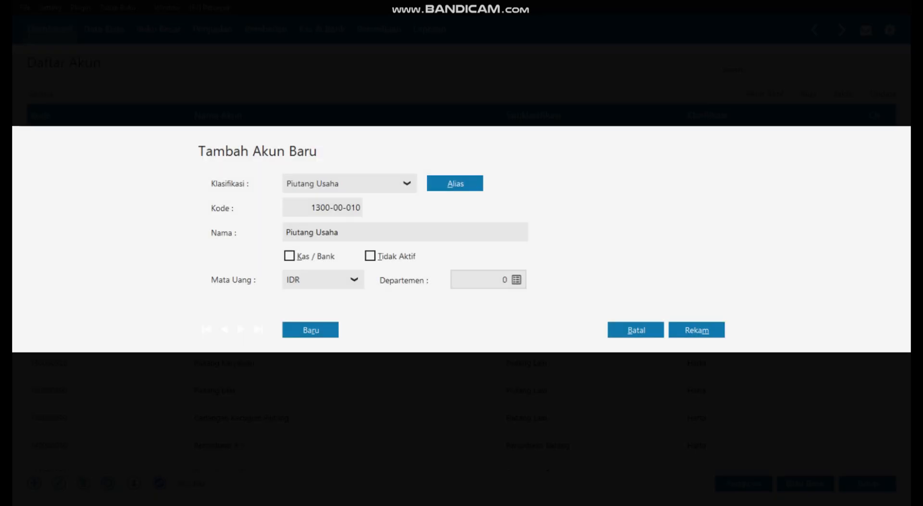
# - Rename the Piutang Usaha account as Piutang Dagang and save it
pyautogui.press('Tab')
pyautogui.press('End')
pyautogui.hotkey('shift', 'Left')
pyautogui.hotkey('shift', 'Left')
pyautogui.hotkey('shift', 'Left')
pyautogui.hotkey('shift', 'Left')
pyautogui.hotkey('shift', 'Left')
pyautogui.write('Dagang')
pyautogui.hotkey('alt', 'm')
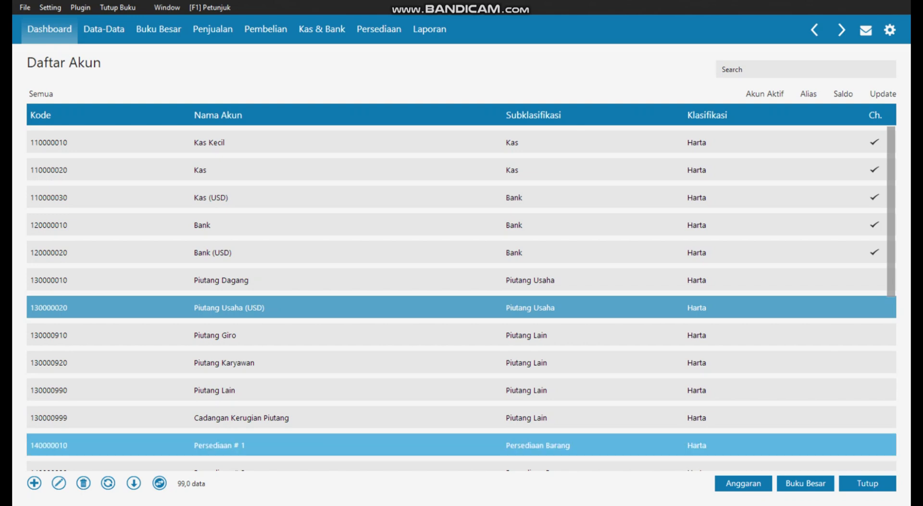
# - Edit the Persediaan # 1 account (140000010), rename it as Persediaan Barang Dagang and save it
pyautogui.click(219, 445)
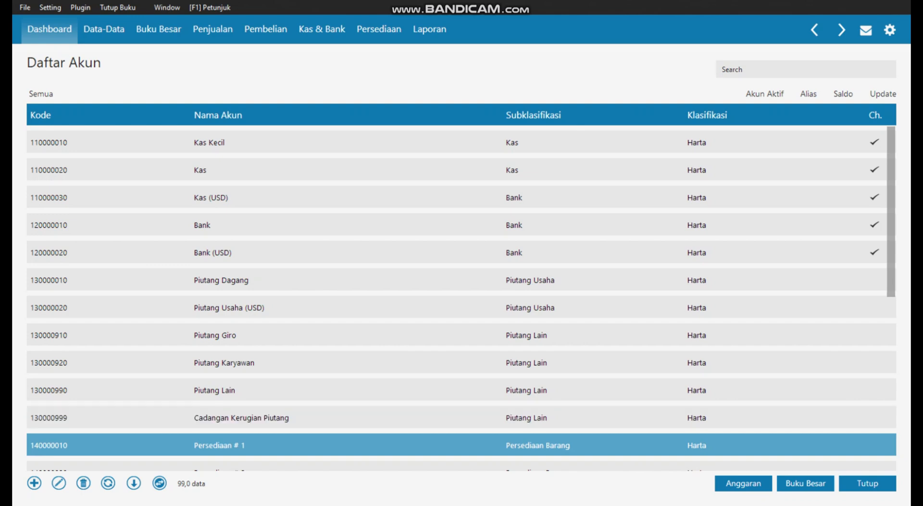
pyautogui.rightClick(335, 451)
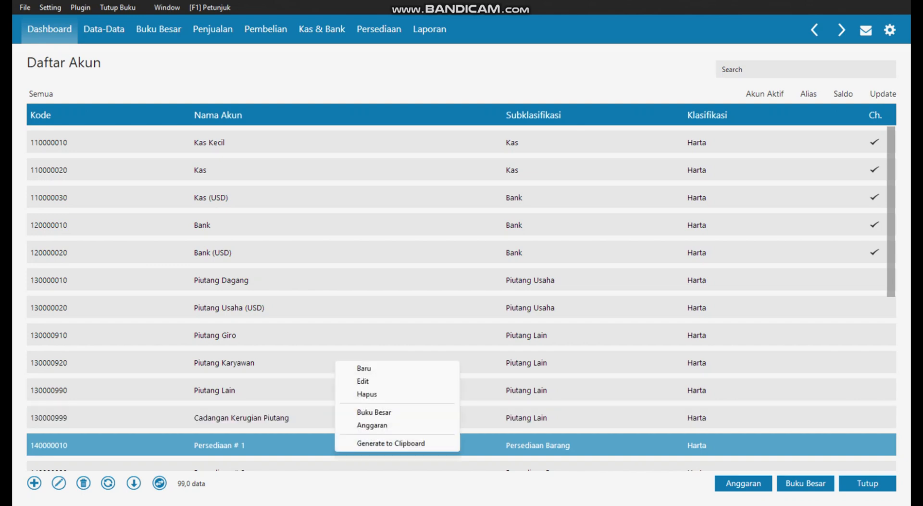
pyautogui.click(363, 381)
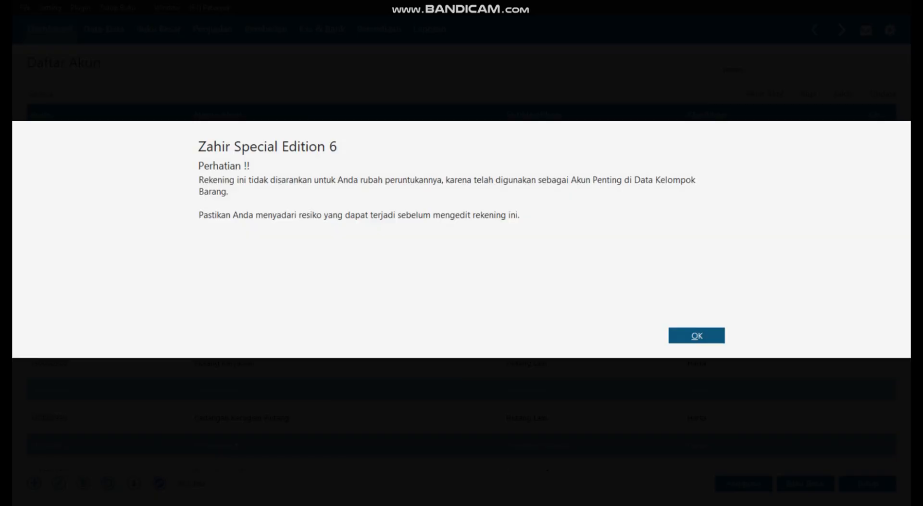
pyautogui.press('Return')
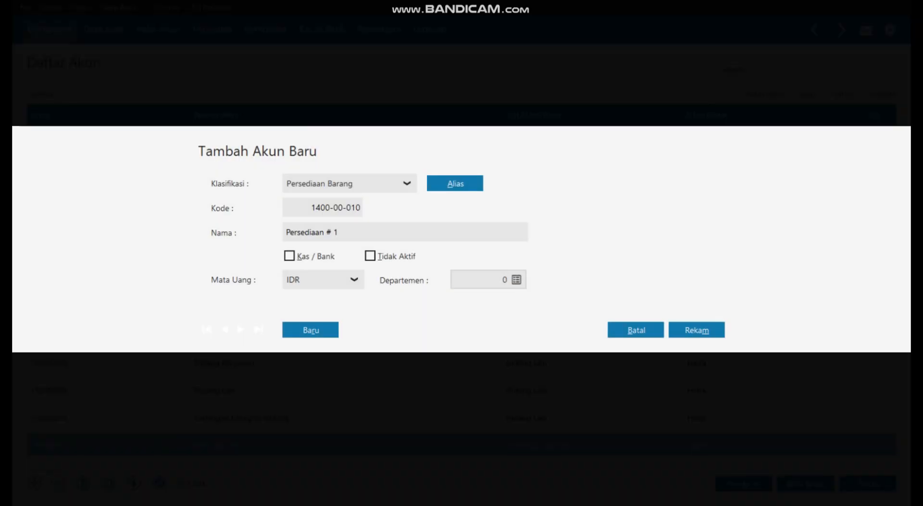
pyautogui.press('Tab')
pyautogui.press('End')
pyautogui.hotkey('shift', 'Left')
pyautogui.press('BackSpace')
pyautogui.press('BackSpace')
pyautogui.press('BackSpace')
pyautogui.write('Barang Dagang')
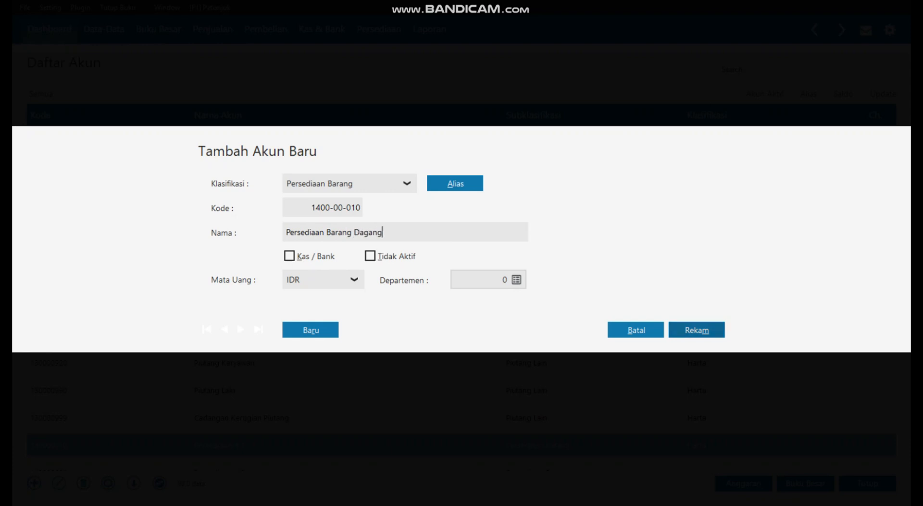
pyautogui.click(696, 330)
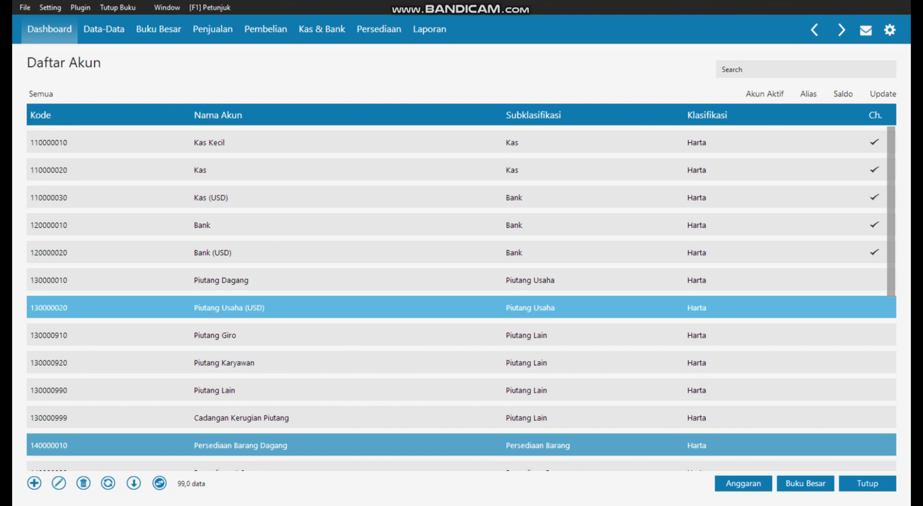
# - Edit the Utang Usaha account (210000010) in the account list, rename it as Utang Dagang and save it
pyautogui.press('Down')
pyautogui.press('Down')
pyautogui.press('Down')
pyautogui.press('Down')
pyautogui.press('Down')
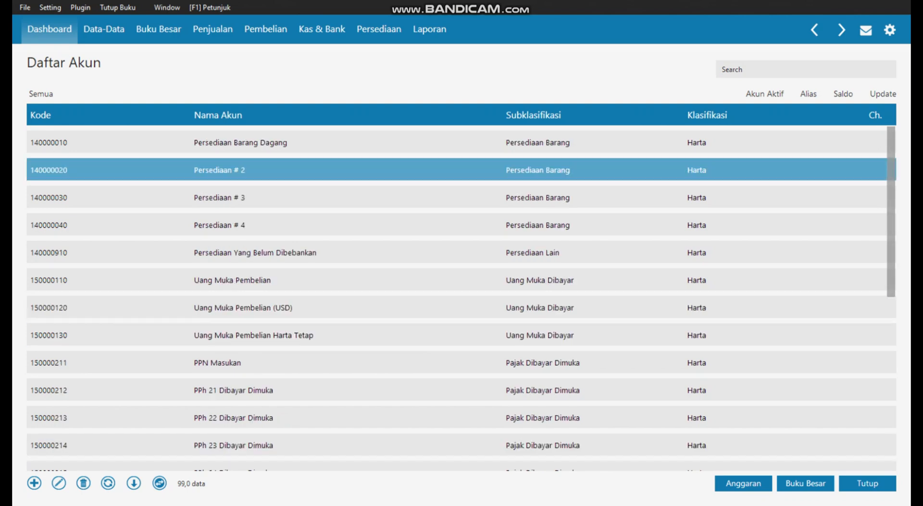
pyautogui.press('Down')
pyautogui.press('Down')
pyautogui.press('Down')
pyautogui.press('Down')
pyautogui.press('Down')
pyautogui.press('Down')
pyautogui.press('Down')
pyautogui.press('Down')
pyautogui.press('Down')
pyautogui.press('Down')
pyautogui.press('Down')
pyautogui.press('Down')
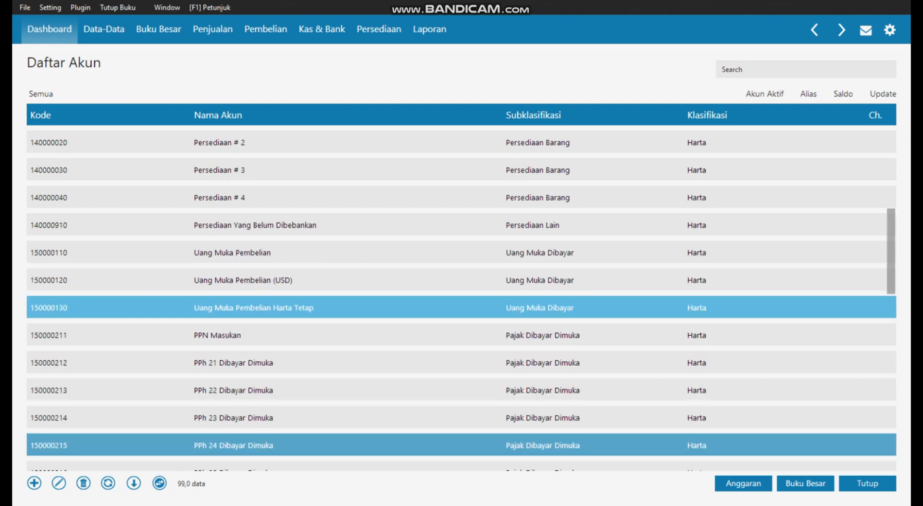
pyautogui.press('Down')
pyautogui.press('Down')
pyautogui.press('Down')
pyautogui.press('Down')
pyautogui.press('Down')
pyautogui.press('Down')
pyautogui.press('Down')
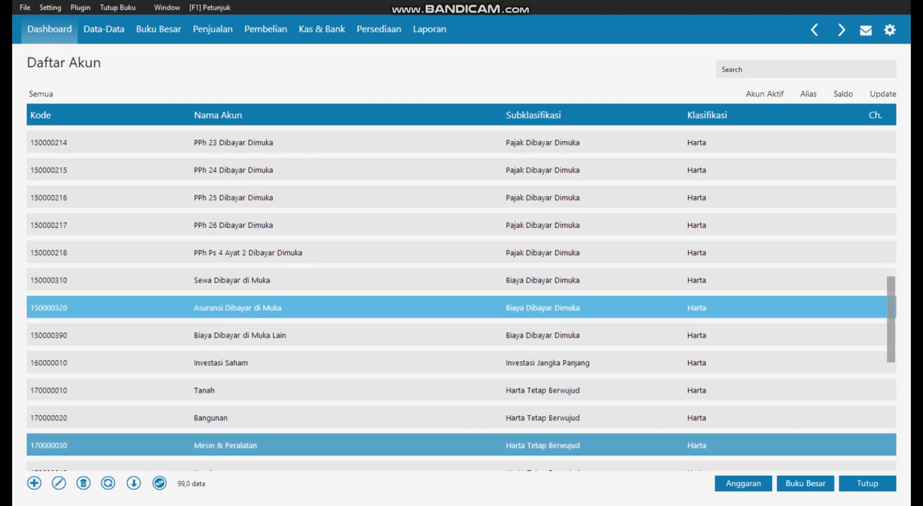
pyautogui.press('Down')
pyautogui.press('Down')
pyautogui.press('Down')
pyautogui.press('Down')
pyautogui.press('Down')
pyautogui.press('Down')
pyautogui.press('Down')
pyautogui.press('Down')
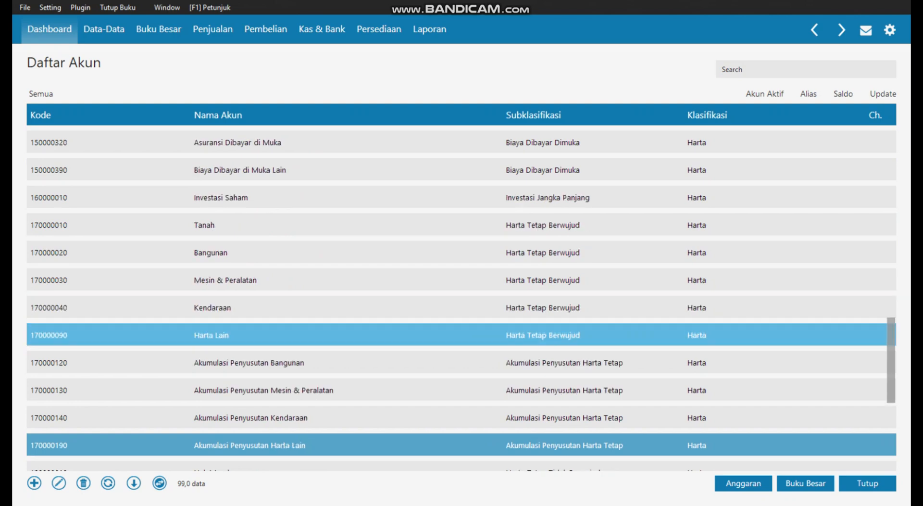
pyautogui.press('Down')
pyautogui.press('Up')
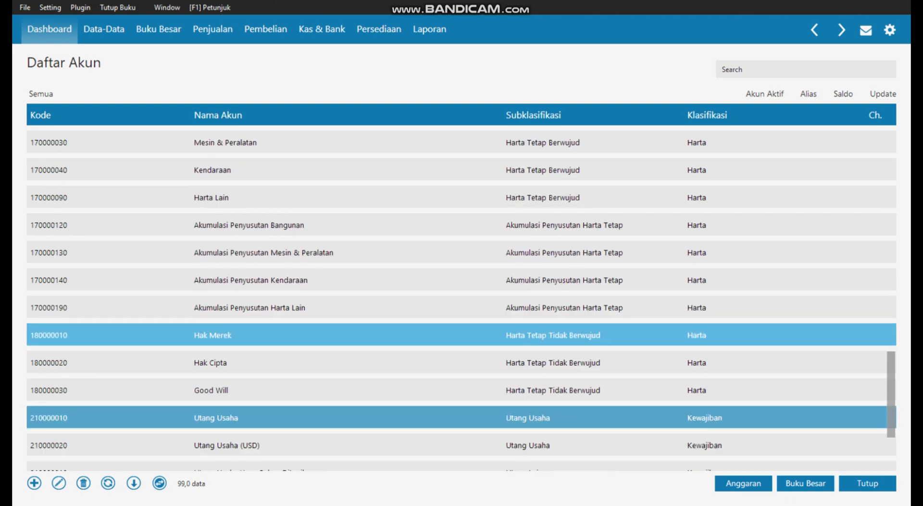
pyautogui.press('Menu')
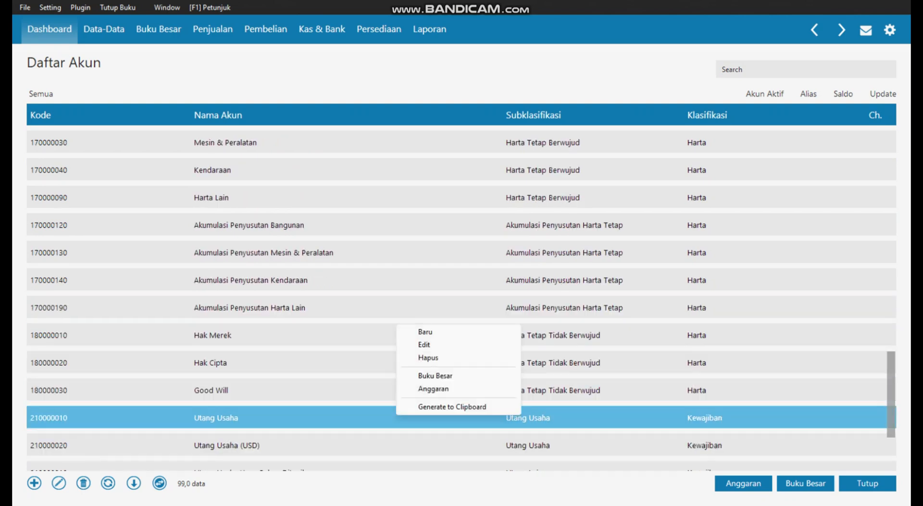
pyautogui.press('Return')
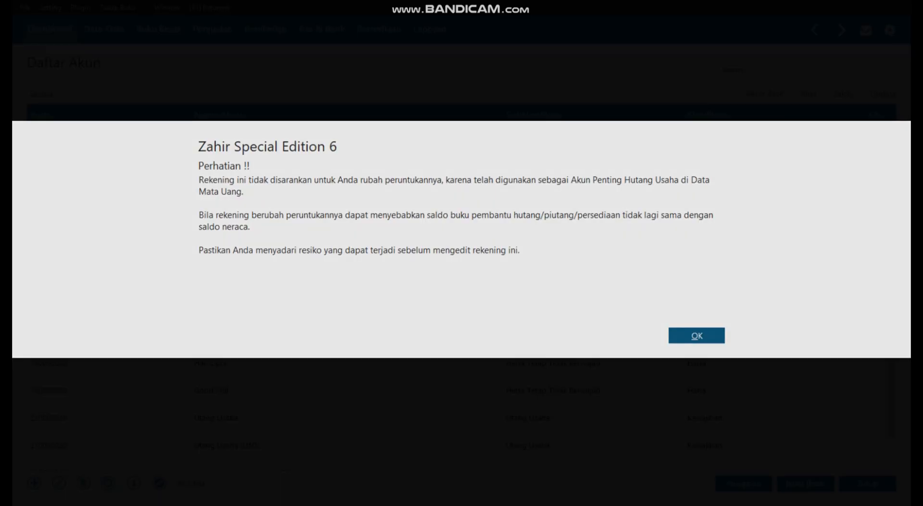
pyautogui.press('Return')
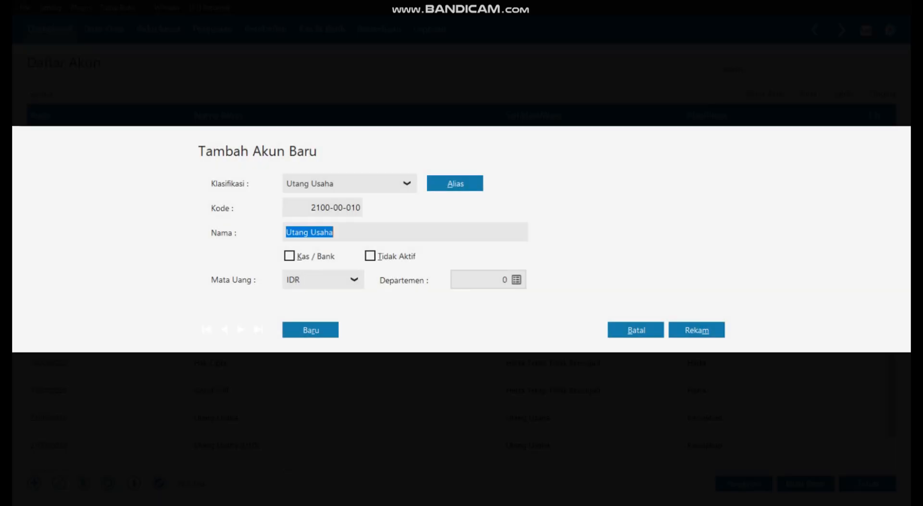
pyautogui.doubleClick(321, 232)
pyautogui.write('Dagang')
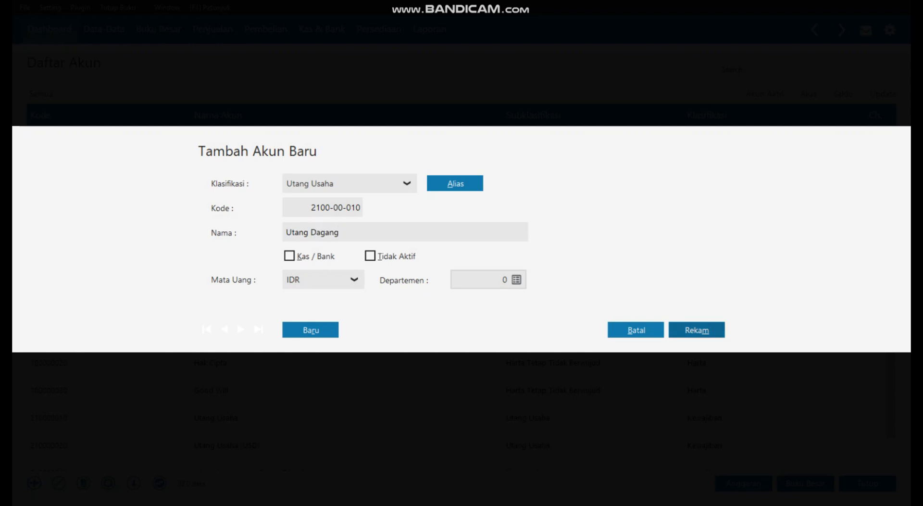
pyautogui.click(697, 330)
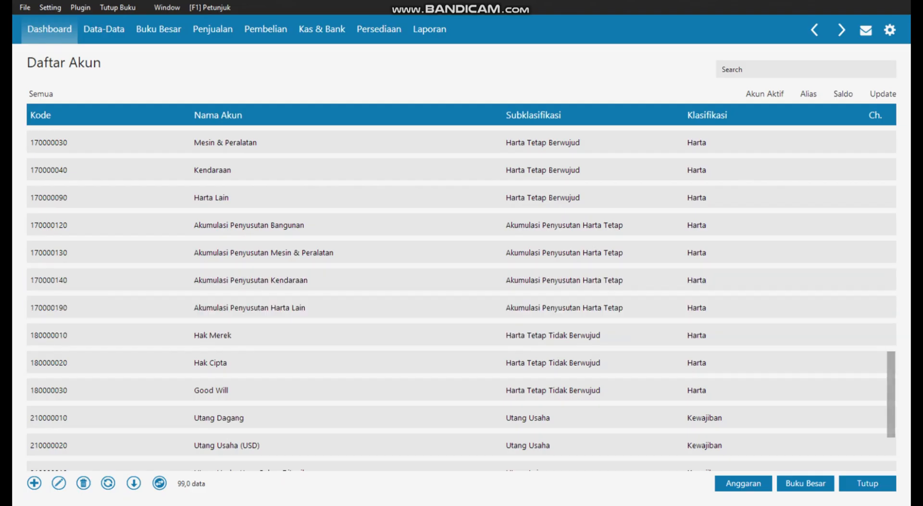
# - Edit the Penjualan # 1 account (410000010), rename it as Penjualan Barang Dagang and save it
pyautogui.click(462, 224)
pyautogui.scroll(-15, 461, 298)
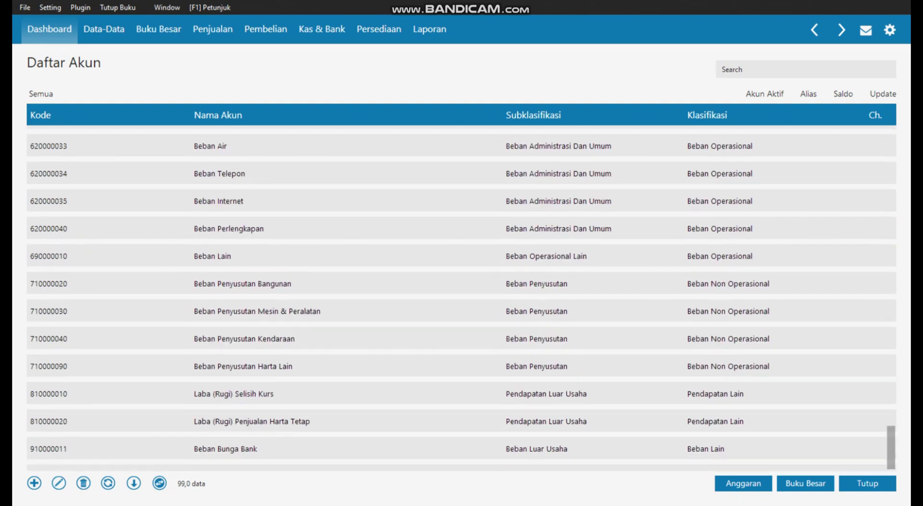
pyautogui.scroll(13, 461, 298)
pyautogui.scroll(-2, 461, 298)
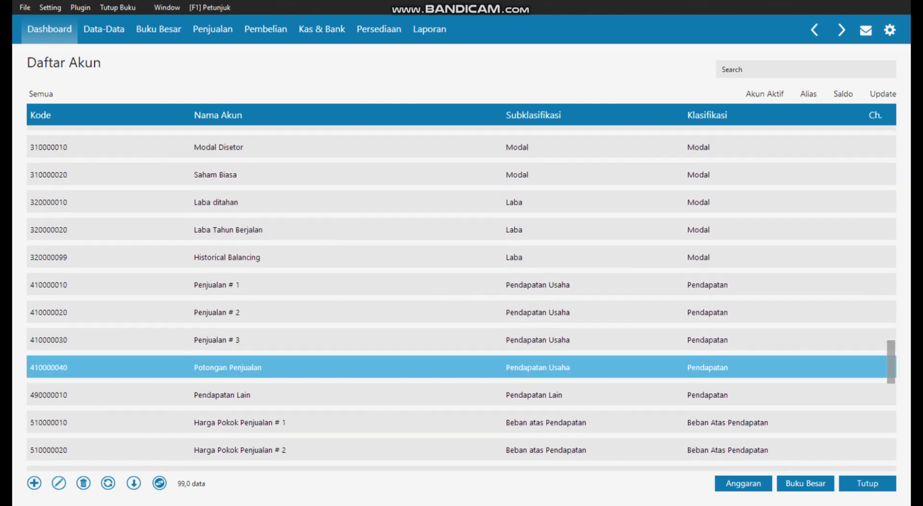
pyautogui.rightClick(299, 293)
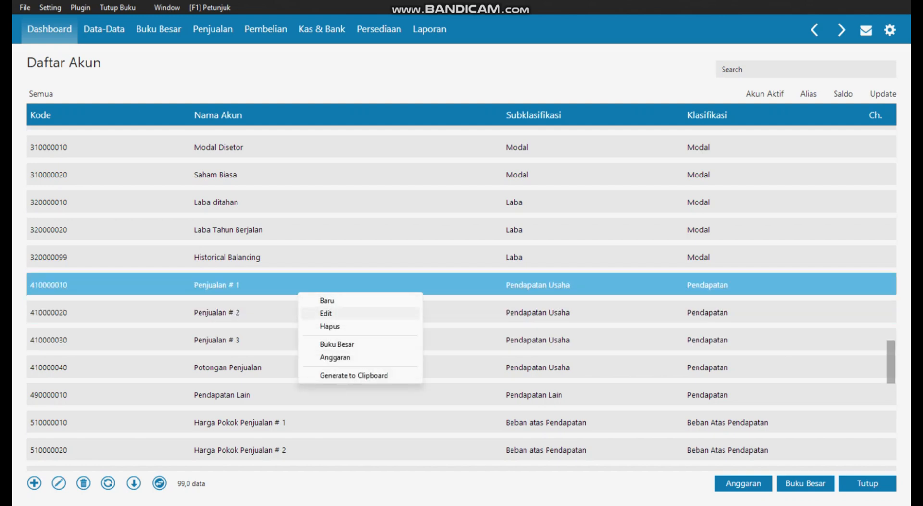
pyautogui.click(337, 313)
pyautogui.press('Return')
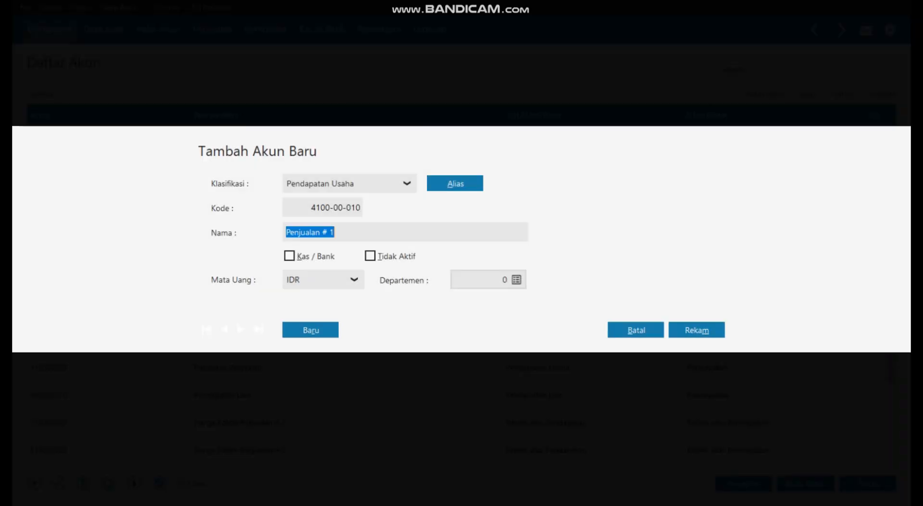
pyautogui.press('BackSpace')
pyautogui.press('BackSpace')
pyautogui.press('BackSpace')
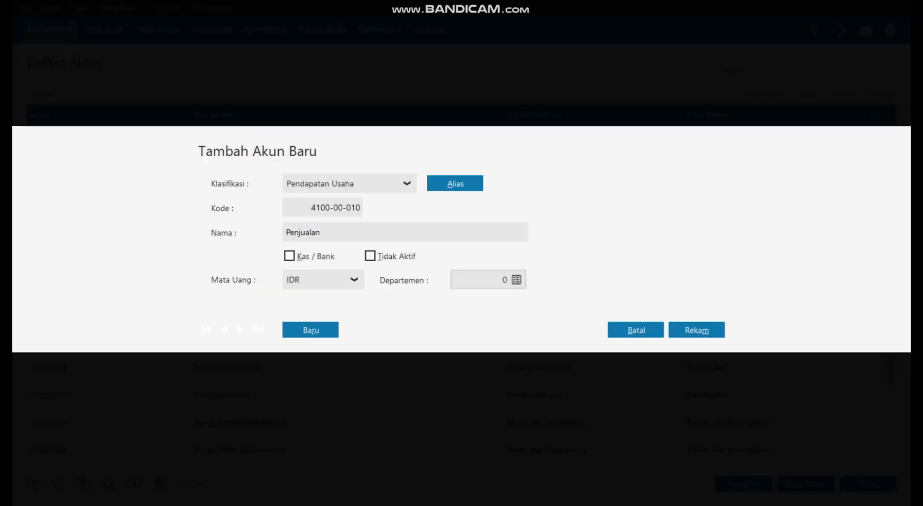
pyautogui.write('Barang Dagang')
pyautogui.click(696, 330)
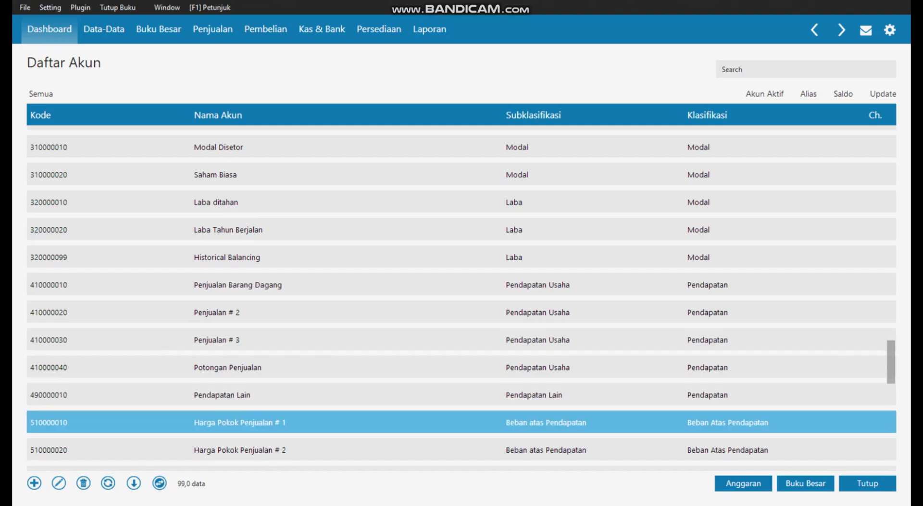
# - Edit the Harga Pokok Penjualan # 1 account (510000010), shorten its name to Harga Pokok Penjualan and save it
pyautogui.rightClick(291, 420)
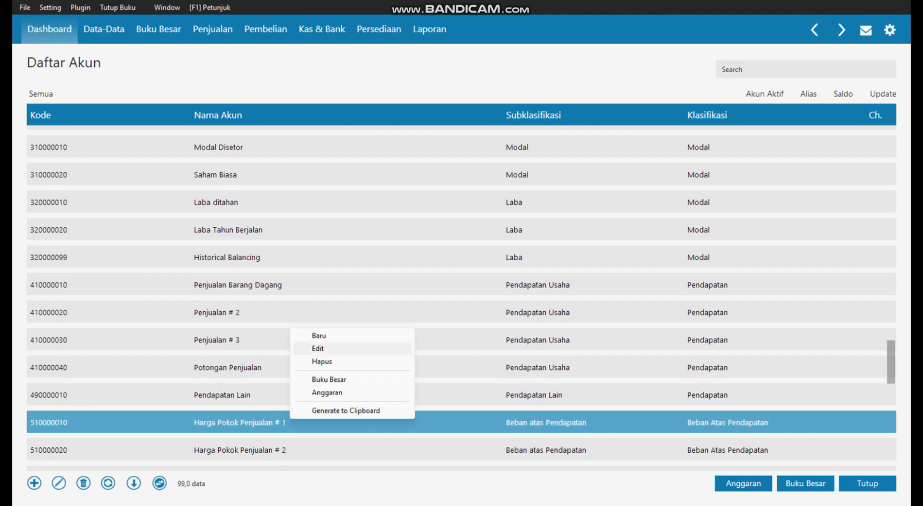
pyautogui.click(318, 348)
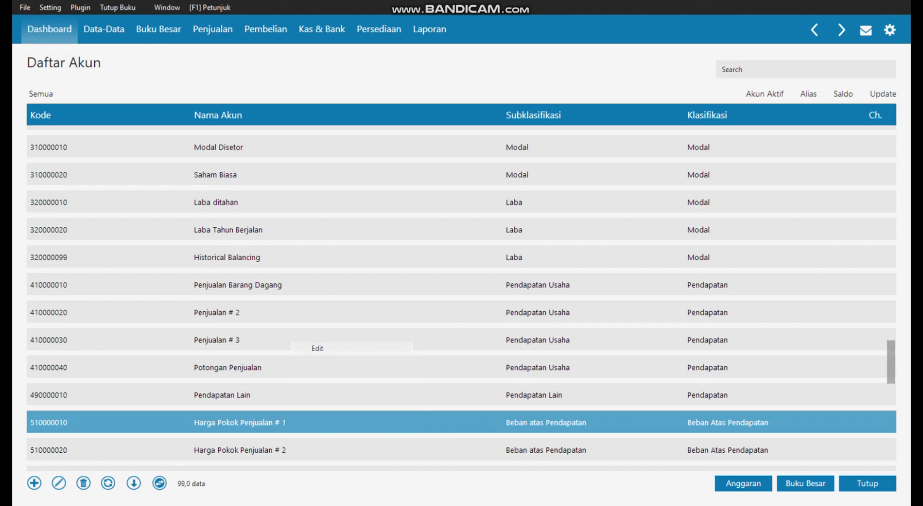
pyautogui.press('Return')
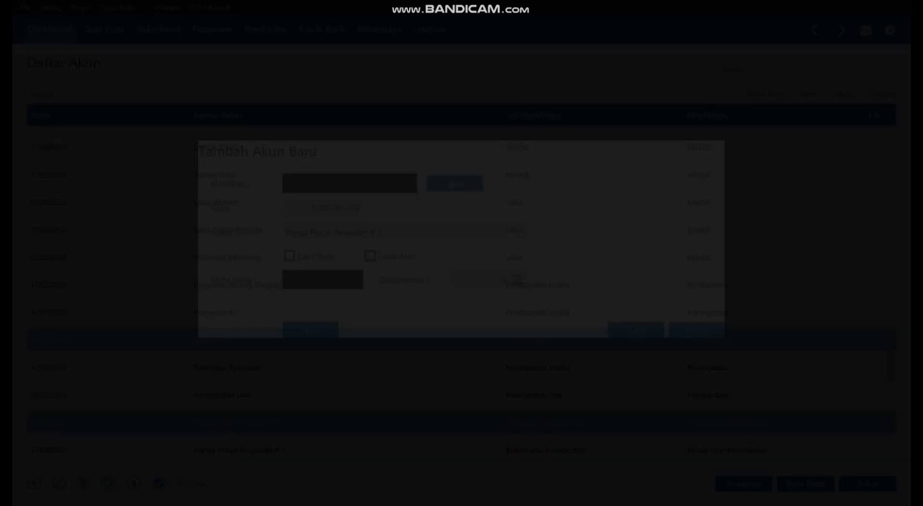
pyautogui.press('End')
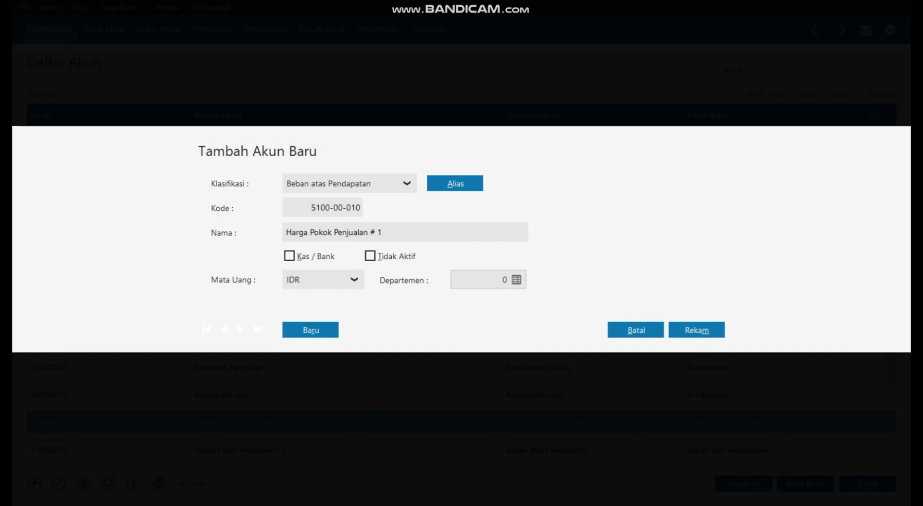
pyautogui.press('BackSpace')
pyautogui.press('BackSpace')
pyautogui.press('BackSpace')
pyautogui.click(698, 328)
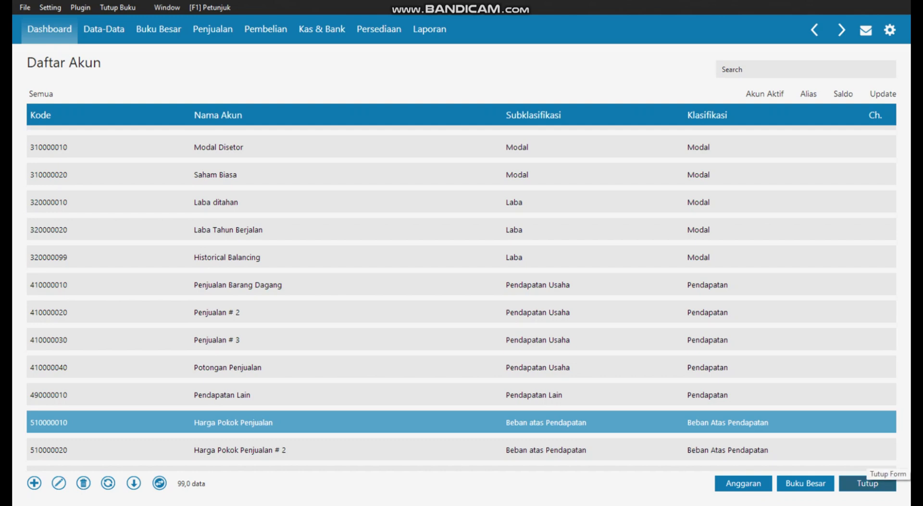
# - Close the account list and open the Saldo Awal Akun form for entering account opening balances
pyautogui.click(867, 483)
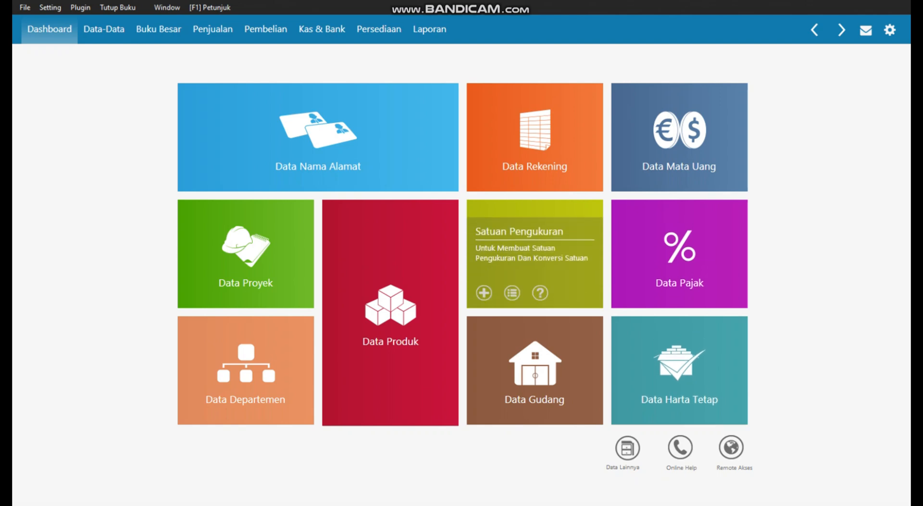
pyautogui.click(50, 8)
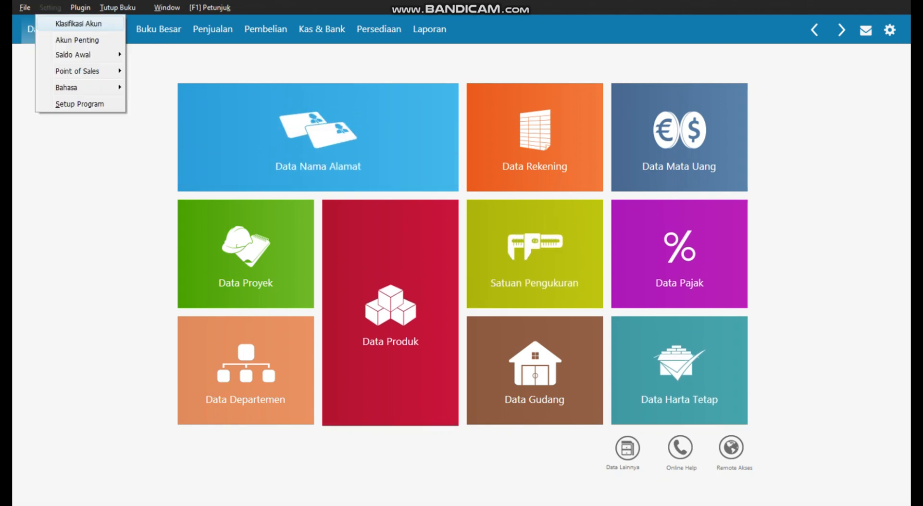
pyautogui.moveTo(73, 54)
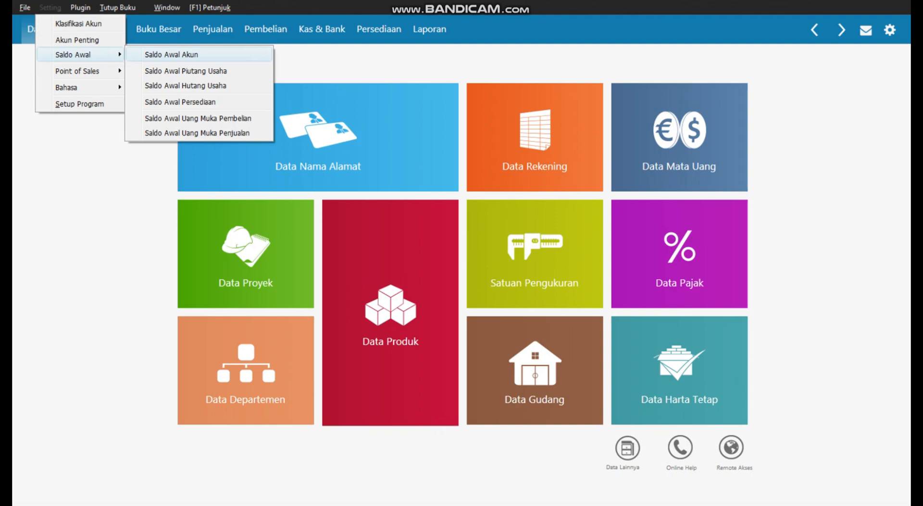
pyautogui.click(172, 55)
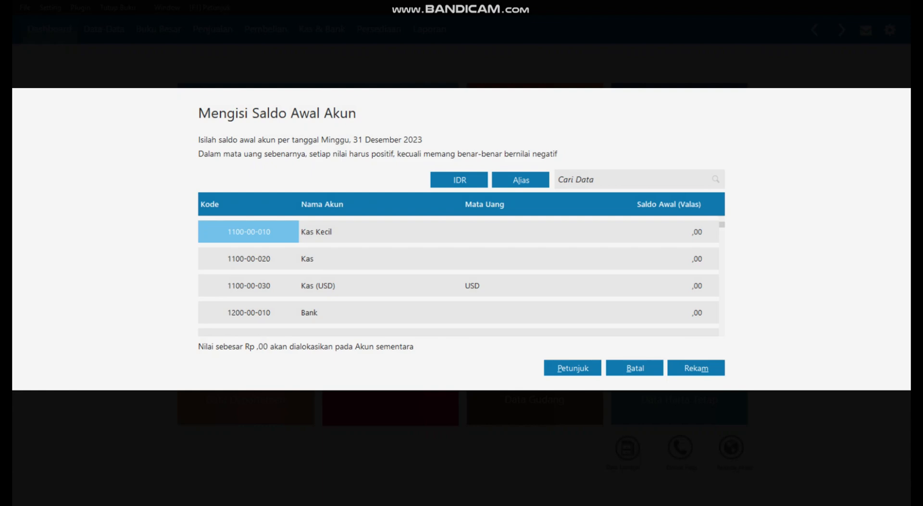
# - Check the PT. Sumber Rejeki opening balance table in Word, return to Zahir and set the Kas opening balance to 3.500.000
pyautogui.press('super')
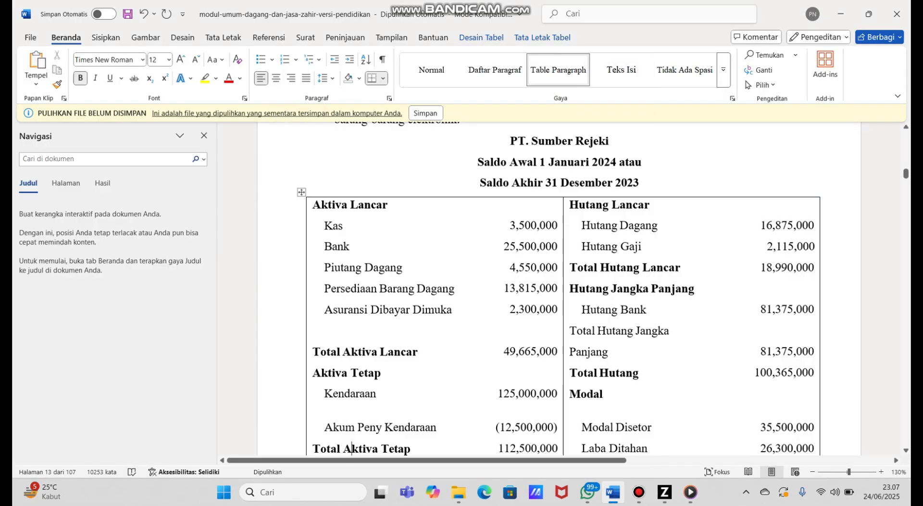
pyautogui.moveTo(665, 491)
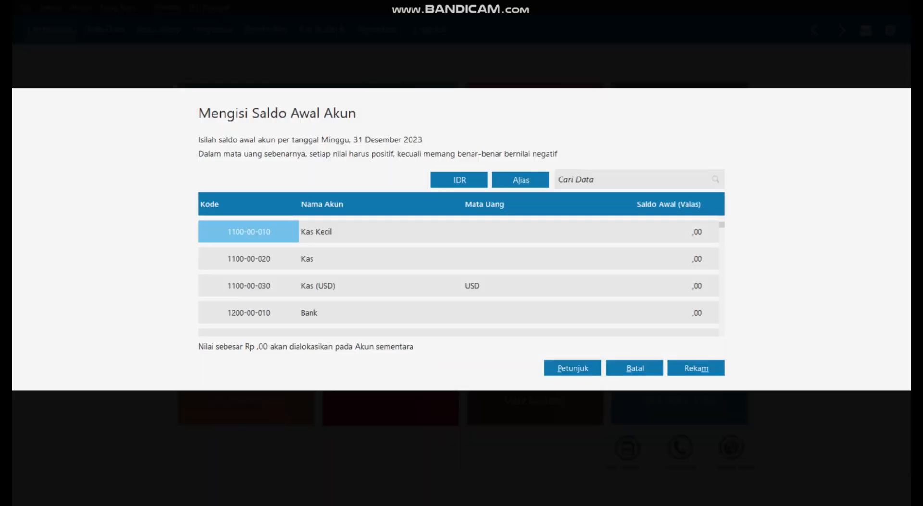
pyautogui.click(670, 258)
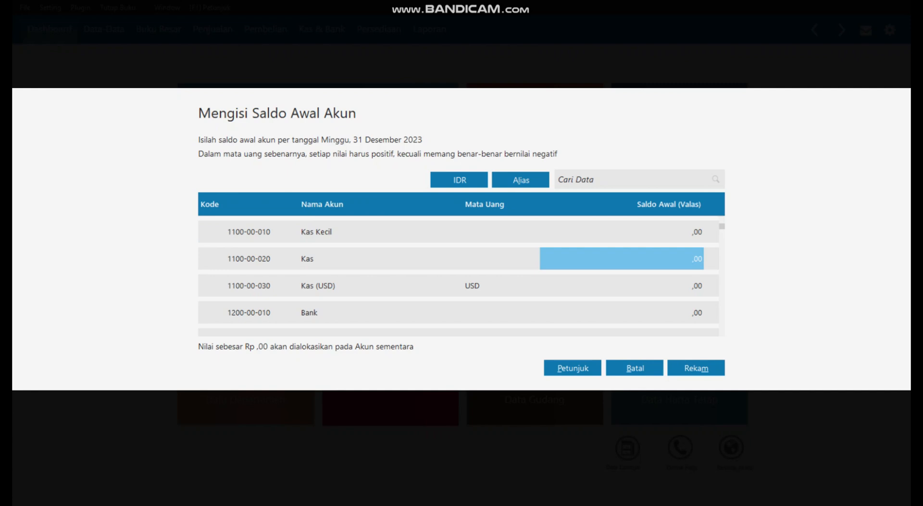
pyautogui.write('3.500.0')
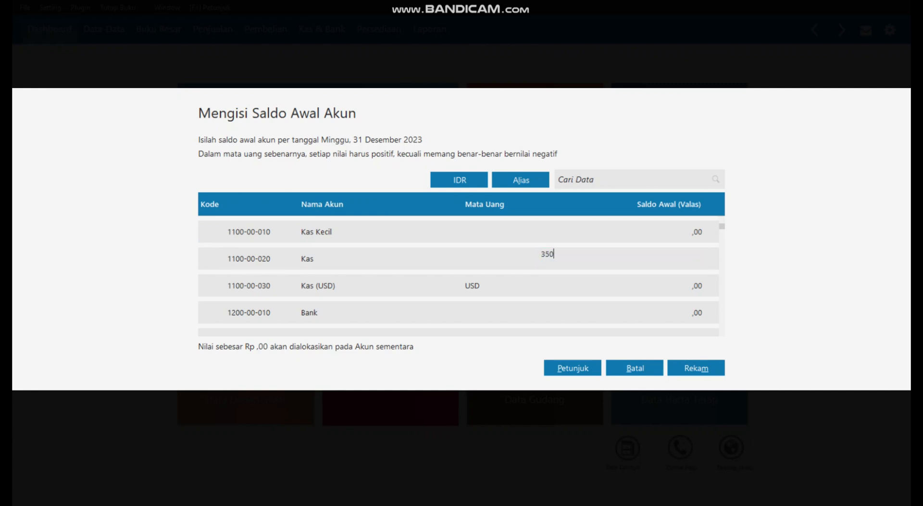
pyautogui.write('0000')
pyautogui.press('Return')
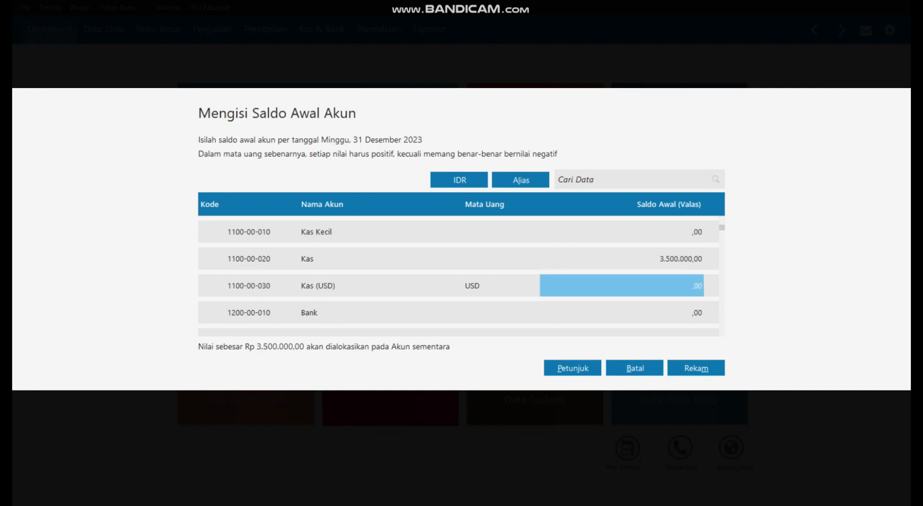
# - Set the opening balances of Bank (1200-00-010) to 25.500.000 and Piutang Dagang to 4.550.000
pyautogui.press('Down')
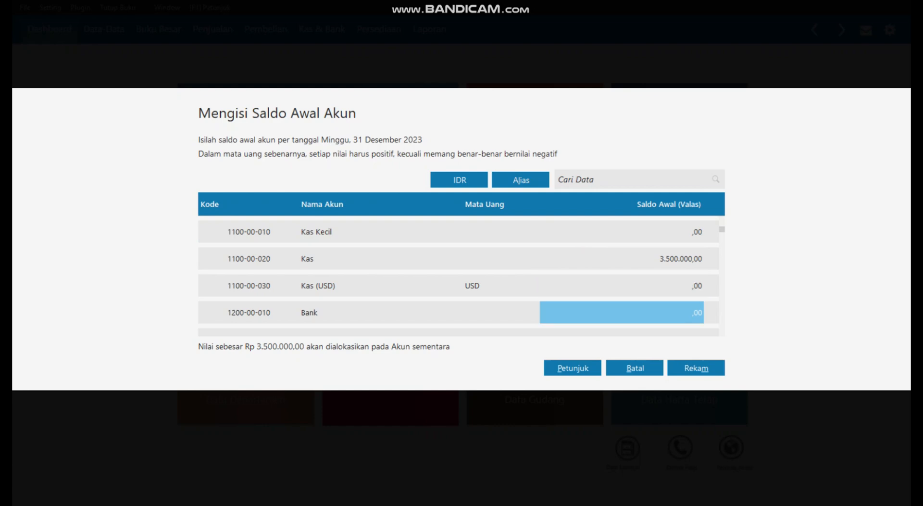
pyautogui.write('25.500.')
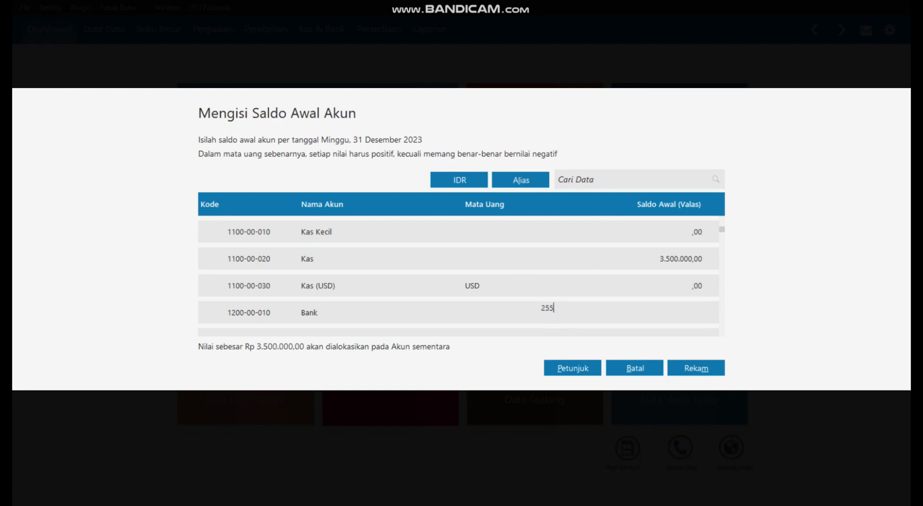
pyautogui.write('00000')
pyautogui.press('Return')
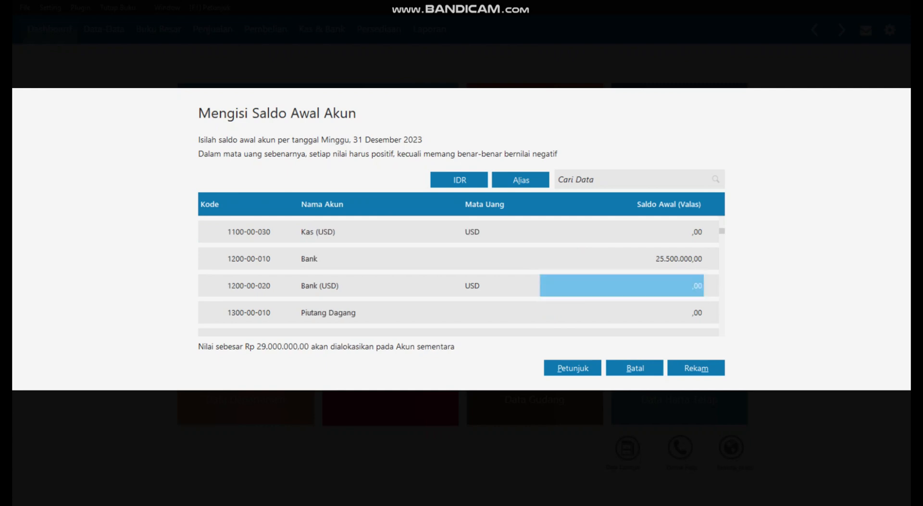
pyautogui.press('Down')
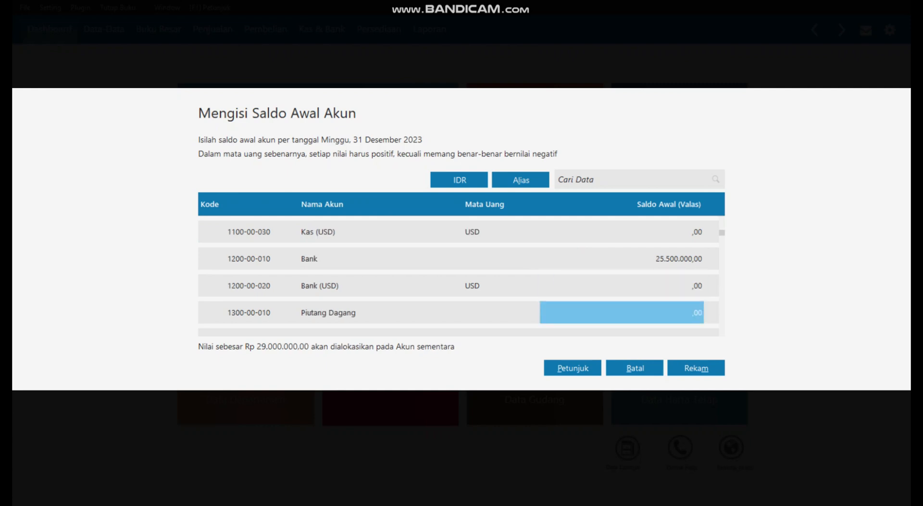
pyautogui.write('455')
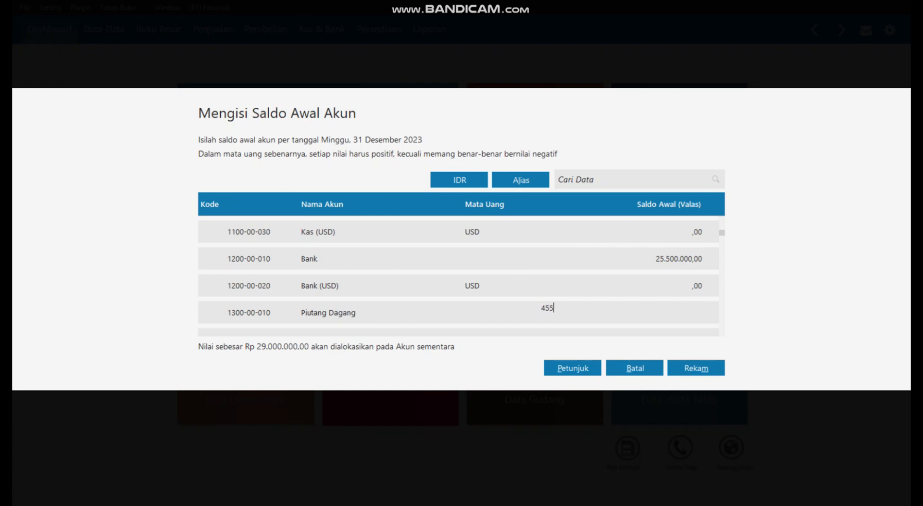
pyautogui.write('0000')
pyautogui.press('Return')
# - Set the opening balance of Persediaan Barang Dagang (1400-00-010) to 13.815.000
pyautogui.press('Down')
pyautogui.press('Down')
pyautogui.press('Down')
pyautogui.press('Down')
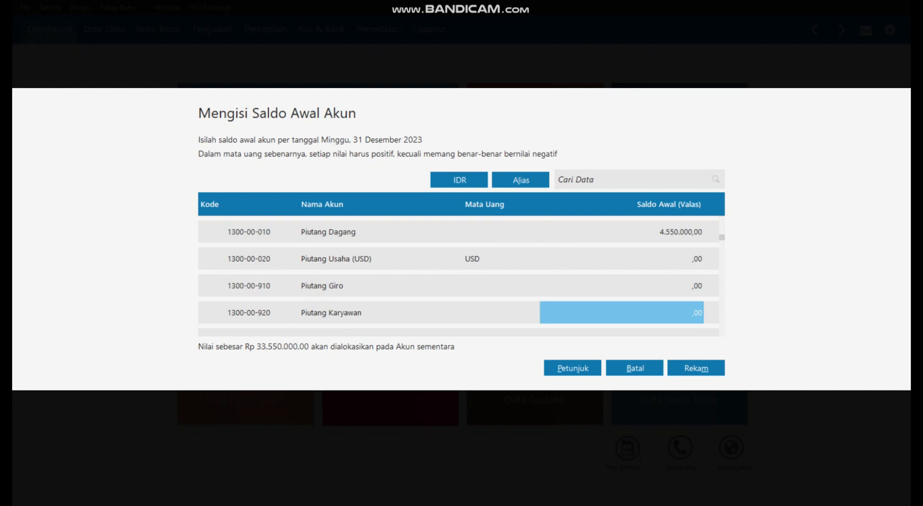
pyautogui.press('Down')
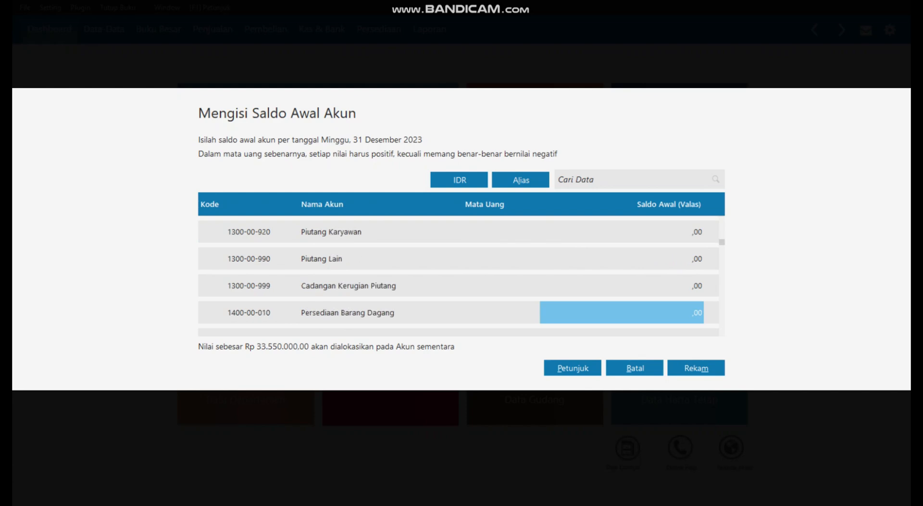
pyautogui.write('138')
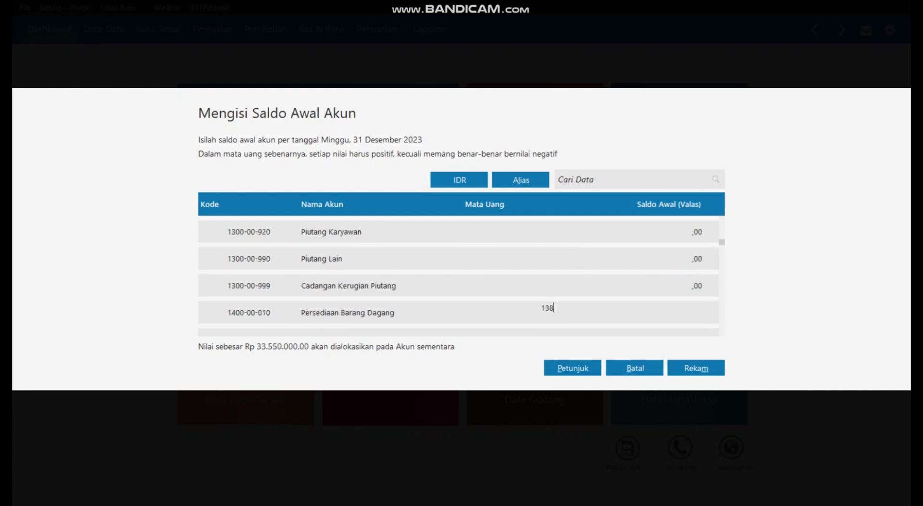
pyautogui.write('15000')
pyautogui.press('Return')
# - Set the opening balance of Asuransi Dibayar di Muka (1500-00-320) to 2.300.000
pyautogui.press('Down')
pyautogui.press('Down')
pyautogui.press('Down')
pyautogui.press('Down')
pyautogui.press('Down')
pyautogui.press('Down')
pyautogui.press('Down')
pyautogui.press('Down')
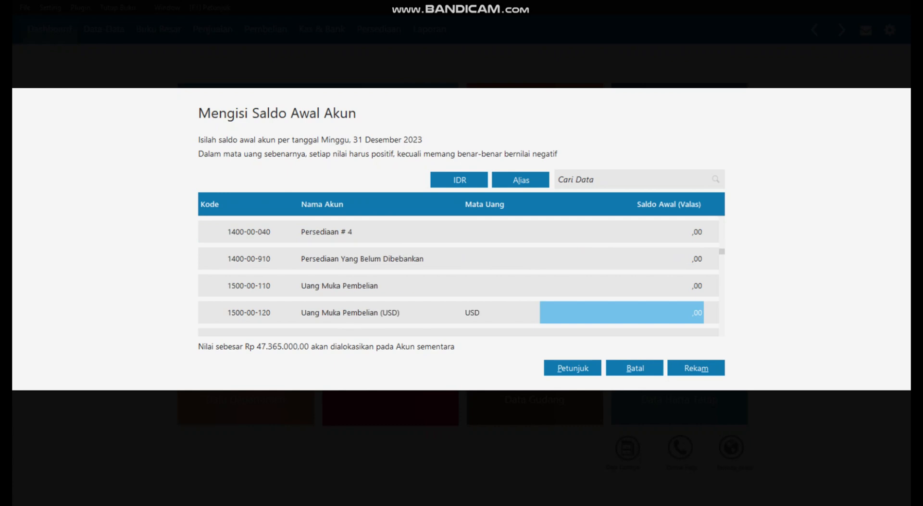
pyautogui.press('Down')
pyautogui.press('Down')
pyautogui.press('Down')
pyautogui.press('Down')
pyautogui.press('Down')
pyautogui.press('Down')
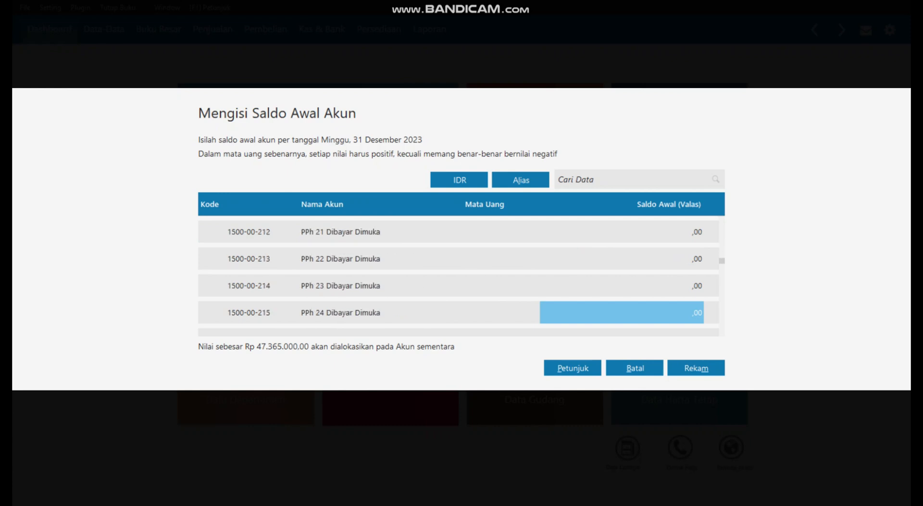
pyautogui.press('Down')
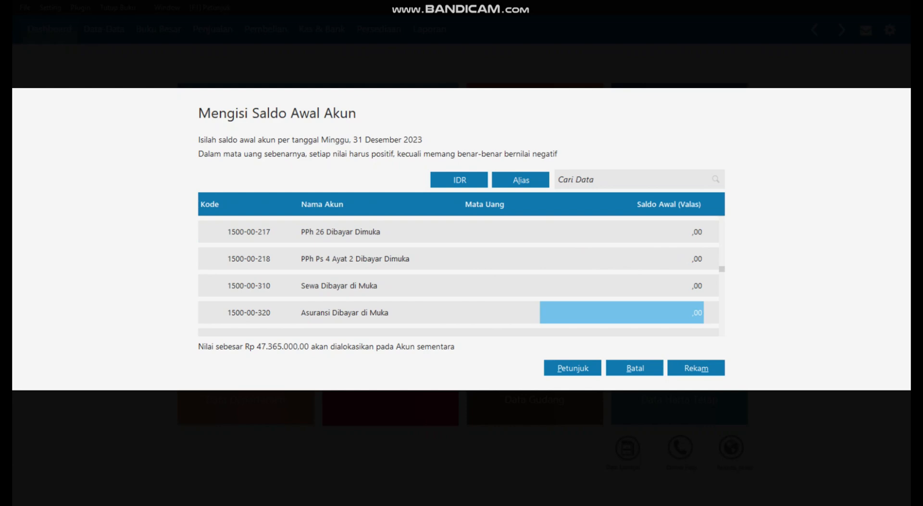
pyautogui.write('2300')
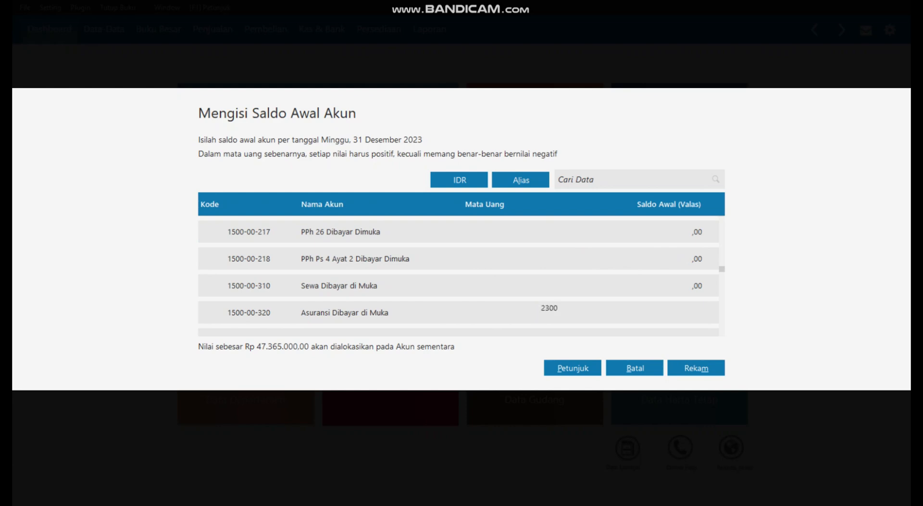
pyautogui.write('000')
pyautogui.press('Return')
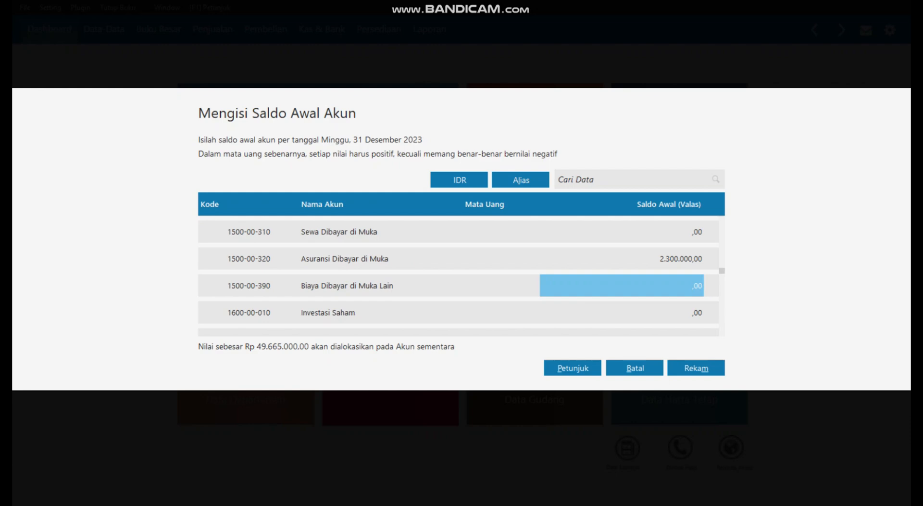
# - Set the opening balance of the Kendaraan account (1700-00-040) to 125.000.000
pyautogui.press('Down')
pyautogui.press('Down')
pyautogui.press('Down')
pyautogui.press('Down')
pyautogui.press('Down')
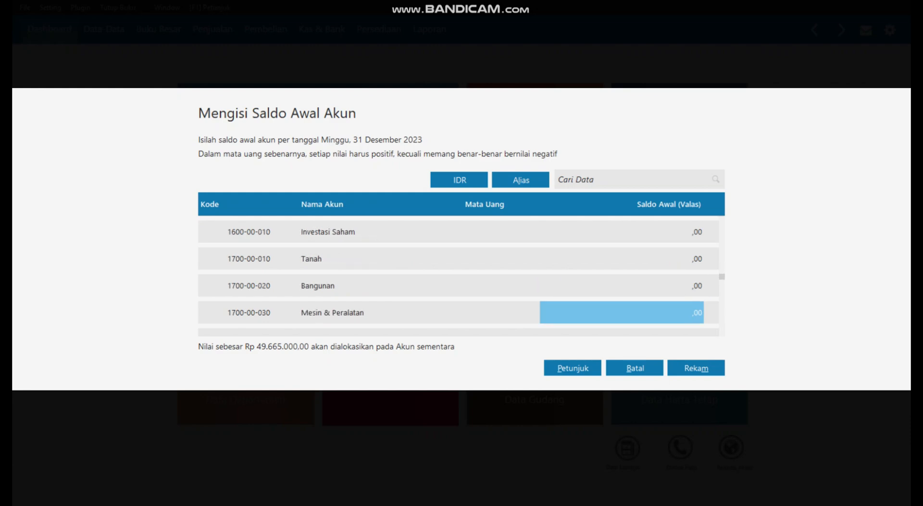
pyautogui.write('125.000.')
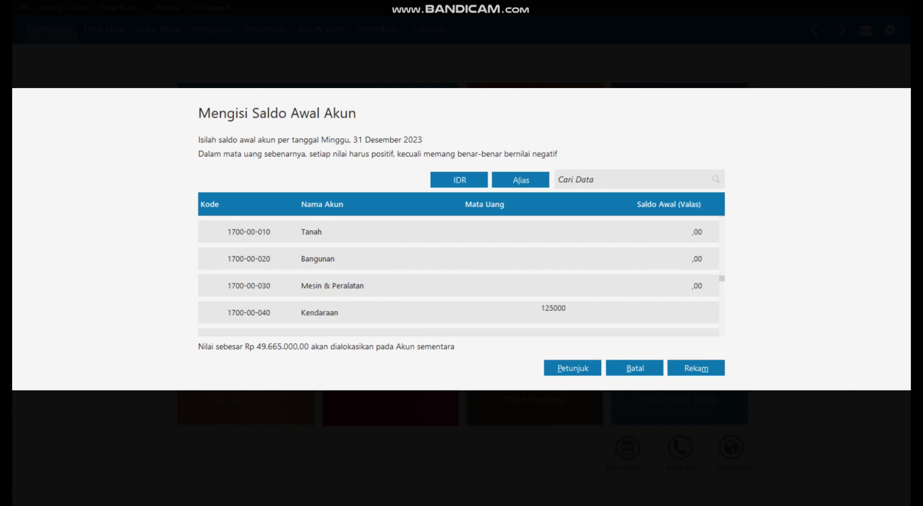
pyautogui.write('000')
pyautogui.press('Return')
# - Set the opening balance of Akumulasi Penyusutan Kendaraan (1700-00-140) to the negative amount -12.500.000
pyautogui.press('Down')
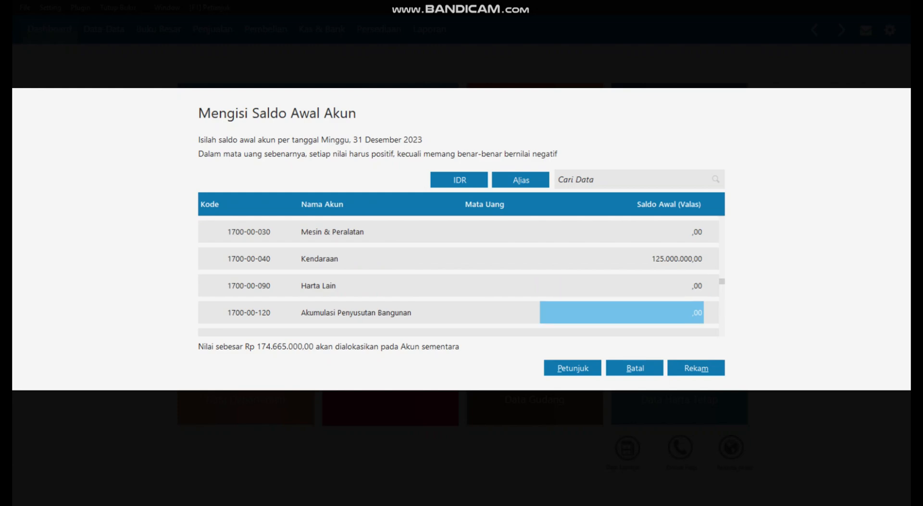
pyautogui.press('Down')
pyautogui.press('Down')
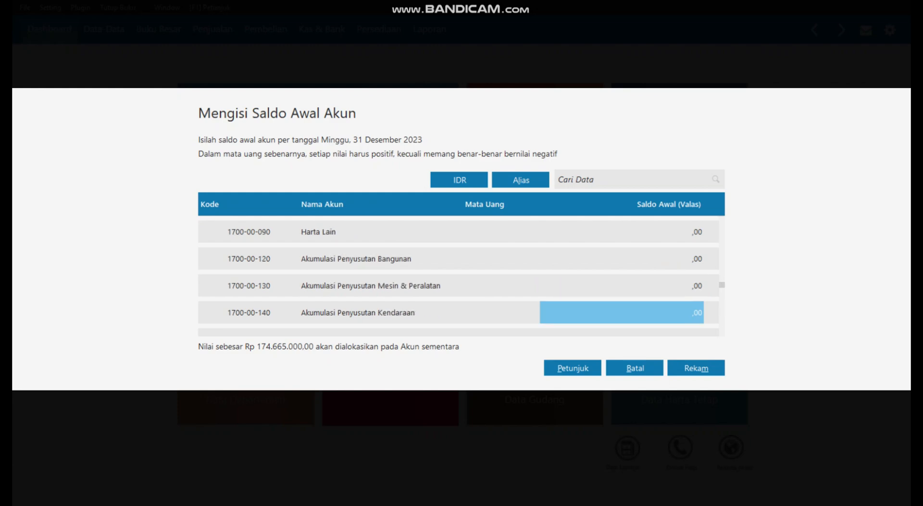
pyautogui.press('Return')
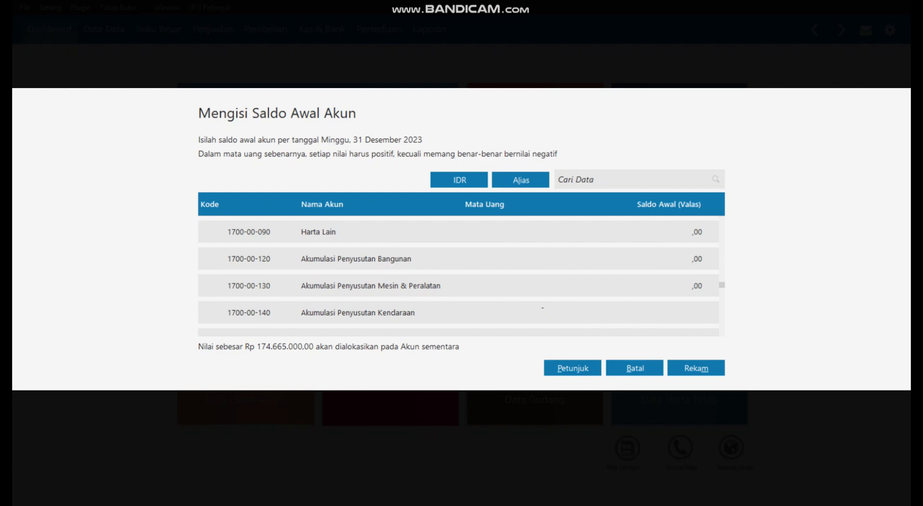
pyautogui.write('-12.500.')
pyautogui.write('00000')
pyautogui.press('Return')
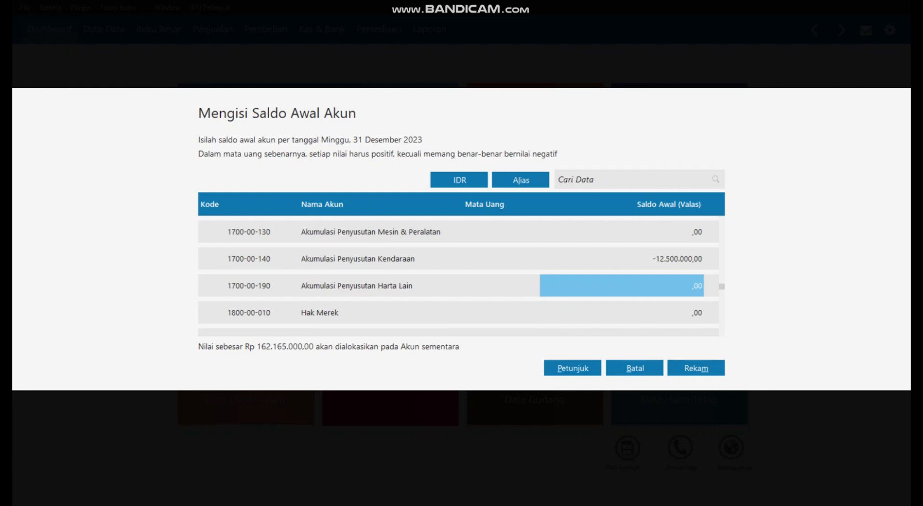
# - Set the opening balance of the Utang Dagang account (2100-00-010) to 16.875.000
pyautogui.press('Down')
pyautogui.press('Down')
pyautogui.press('Down')
pyautogui.press('Down')
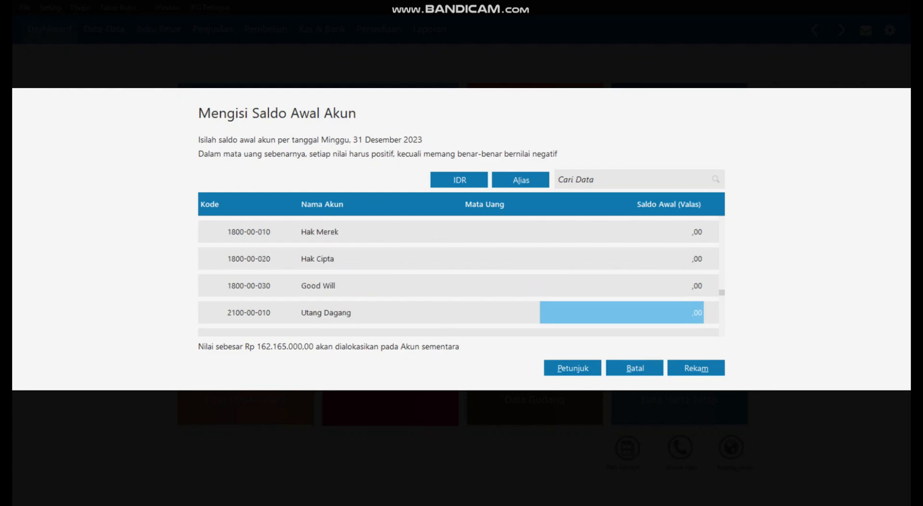
pyautogui.write('168')
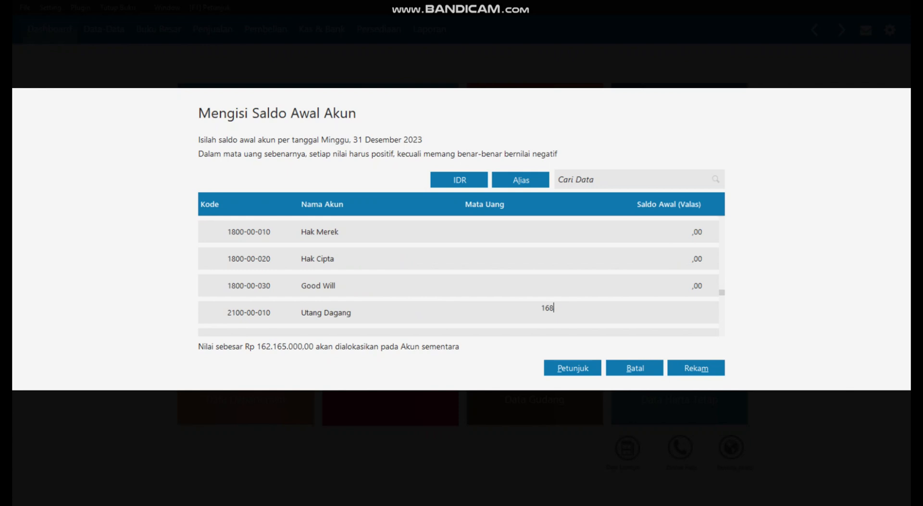
pyautogui.write('75000')
pyautogui.press('Down')
# - Set the opening balance of Utang Gaji & Upah (2100-00-940) to 2.115.000
pyautogui.press('Down')
pyautogui.press('Down')
pyautogui.press('Down')
pyautogui.press('Down')
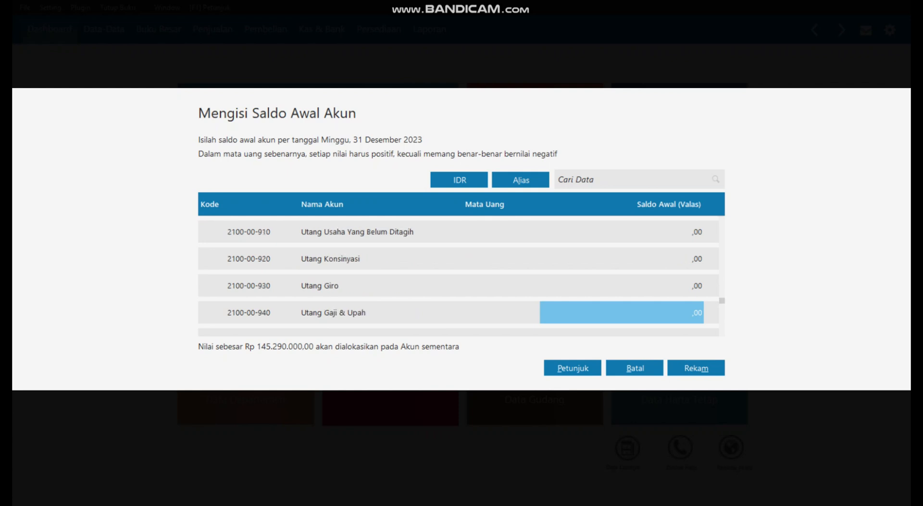
pyautogui.write('211')
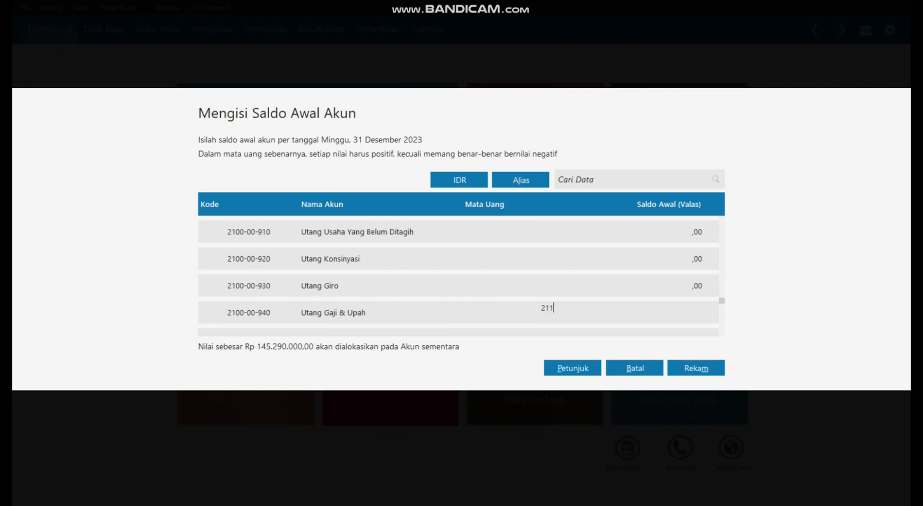
pyautogui.write('500000')
pyautogui.press('Down')
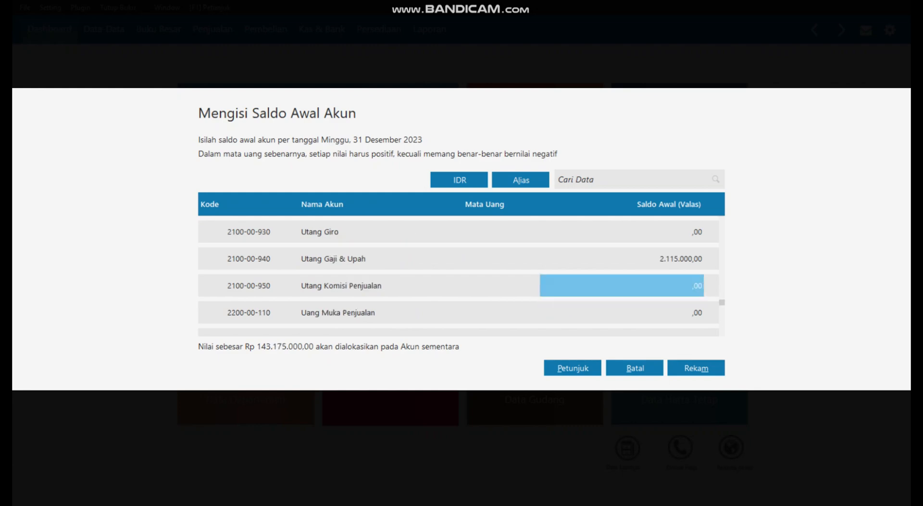
# - Go back up the account rows to check the opening balance entered for Utang Dagang
pyautogui.press('Up')
pyautogui.press('Up')
pyautogui.press('Up')
pyautogui.press('Up')
pyautogui.press('Up')
pyautogui.press('Up')
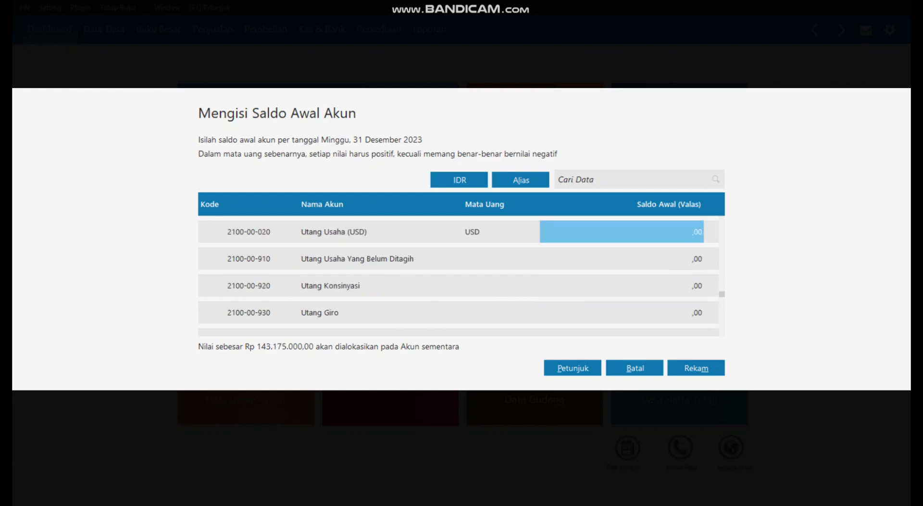
pyautogui.press('Up')
# - Set the opening balance of the Utang Bank account (2500-00-010) to 81.375.000
pyautogui.press('Down')
pyautogui.press('Down')
pyautogui.press('Down')
pyautogui.press('Down')
pyautogui.press('Down')
pyautogui.press('Down')
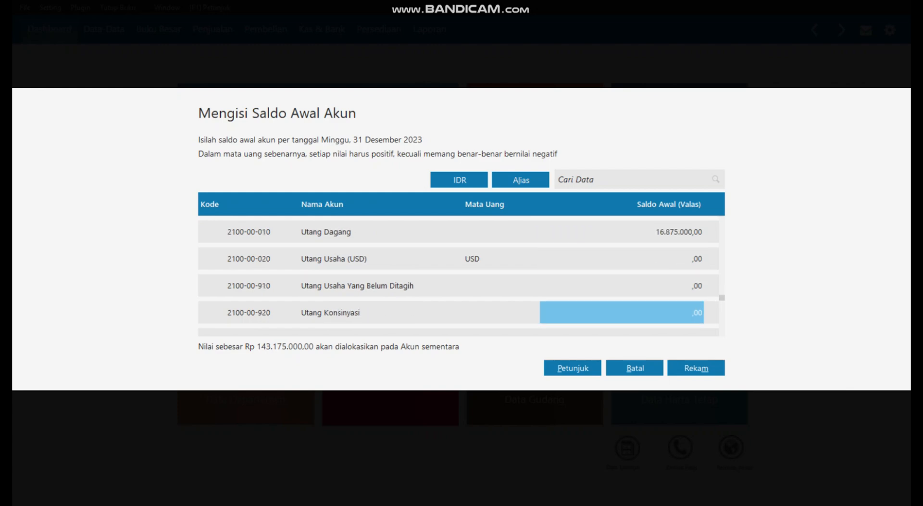
pyautogui.press('Down')
pyautogui.press('Down')
pyautogui.press('Down')
pyautogui.press('Down')
pyautogui.press('Down')
pyautogui.press('Down')
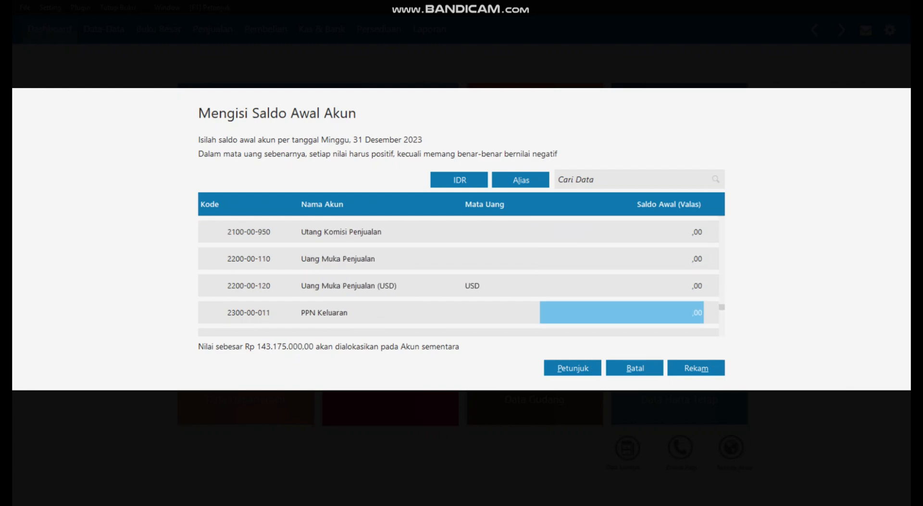
pyautogui.press('Down')
pyautogui.press('Down')
pyautogui.press('Down')
pyautogui.press('Down')
pyautogui.press('Down')
pyautogui.press('Down')
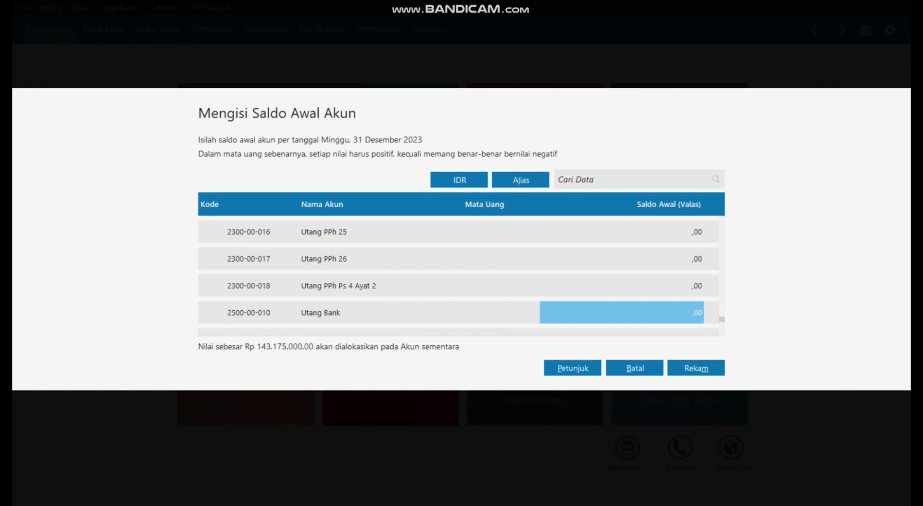
pyautogui.write('81')
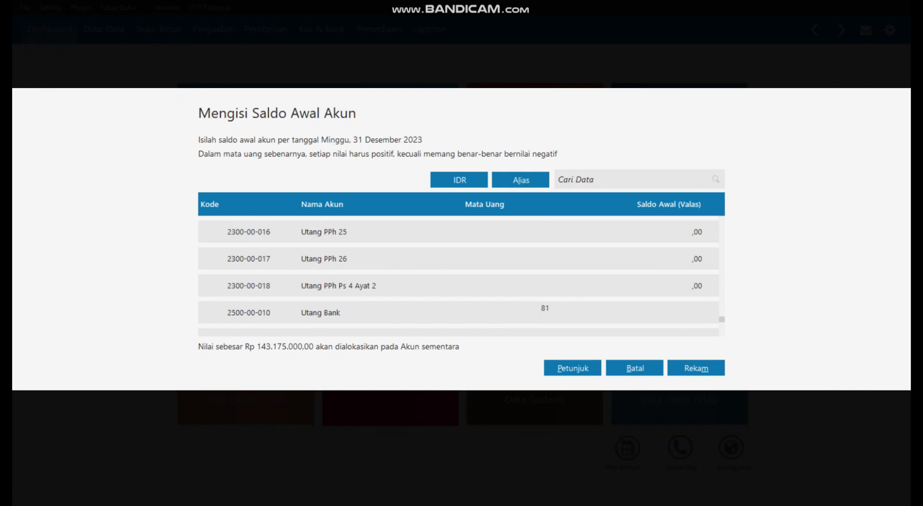
pyautogui.write('375000')
pyautogui.press('Return')
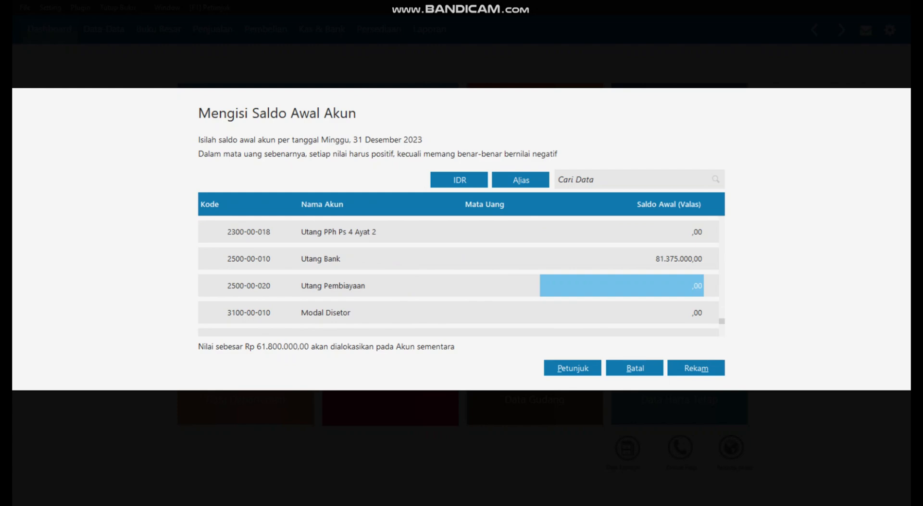
# - Set the opening balance of the Modal Disetor account (3100-00-010) to 35.500.000
pyautogui.press('Down')
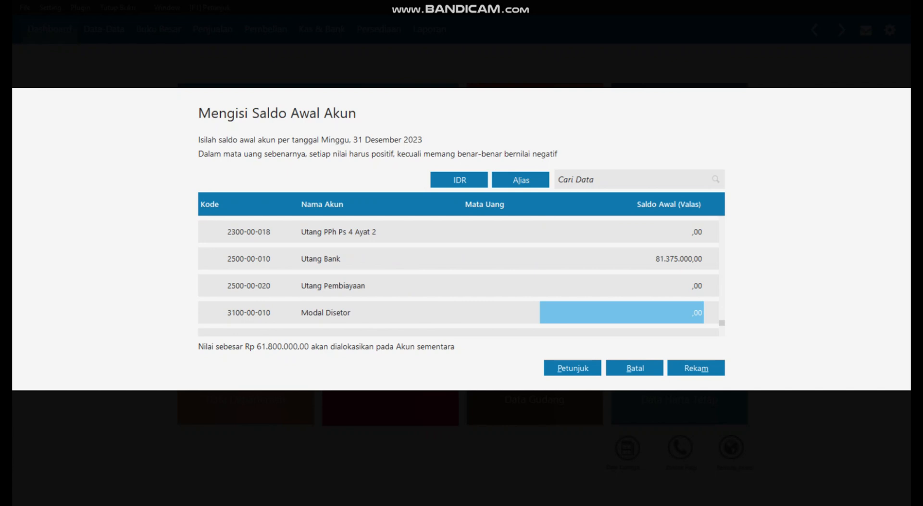
pyautogui.click(541, 307)
pyautogui.write('35.500.')
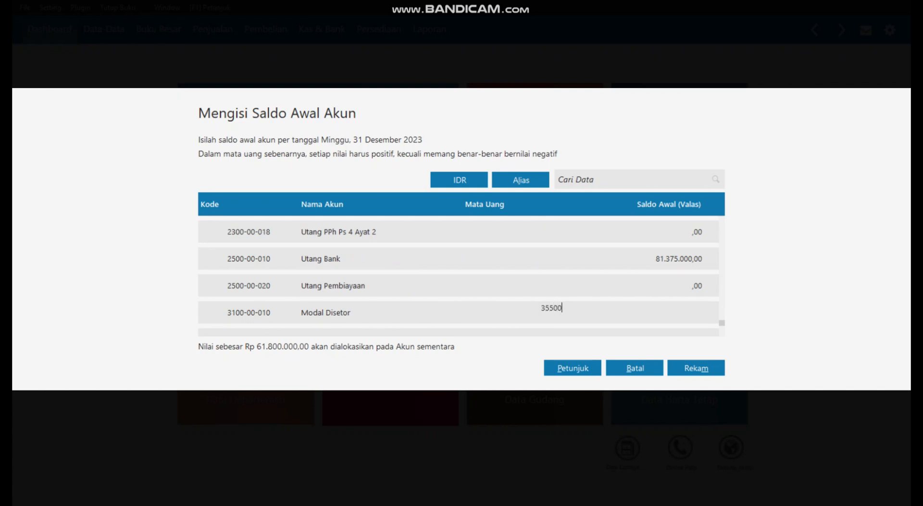
pyautogui.write('000')
pyautogui.press('Return')
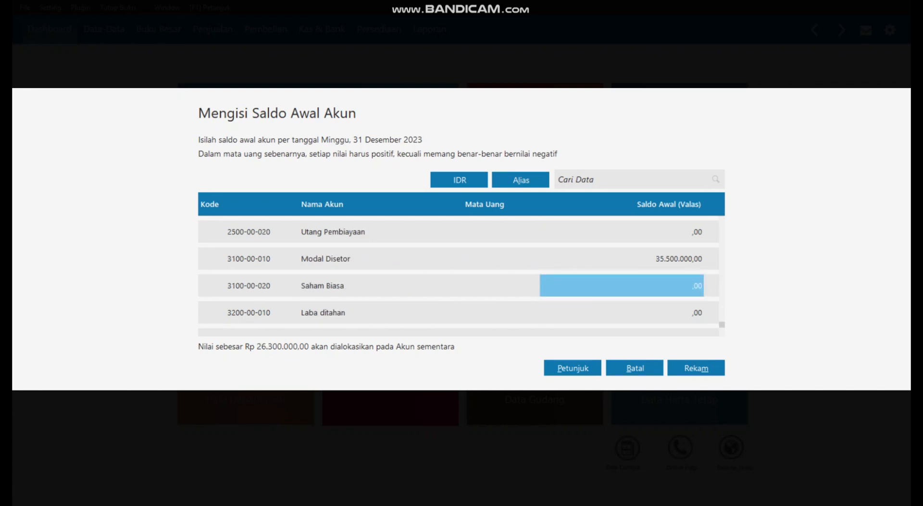
# - Set the opening balance of Laba ditahan (3200-00-010) to 26.300.000 and record all account opening balances
pyautogui.press('Down')
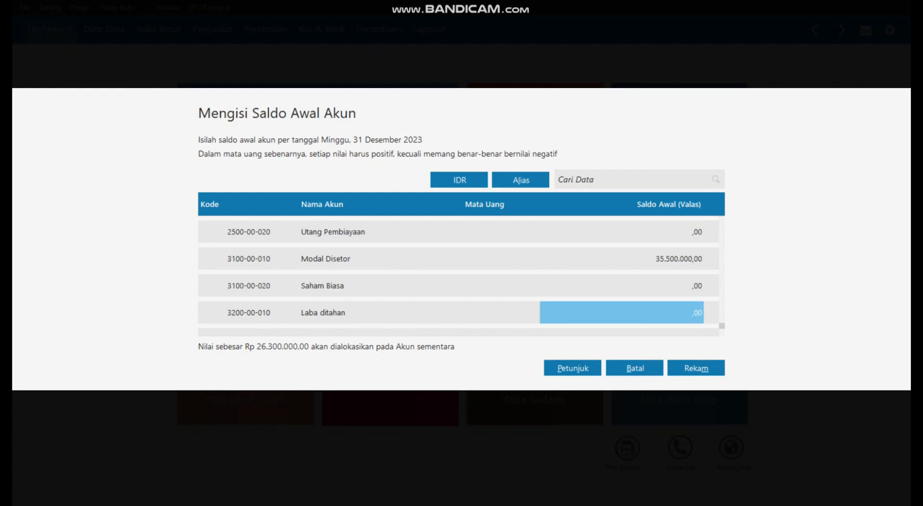
pyautogui.click(542, 308)
pyautogui.write('2630')
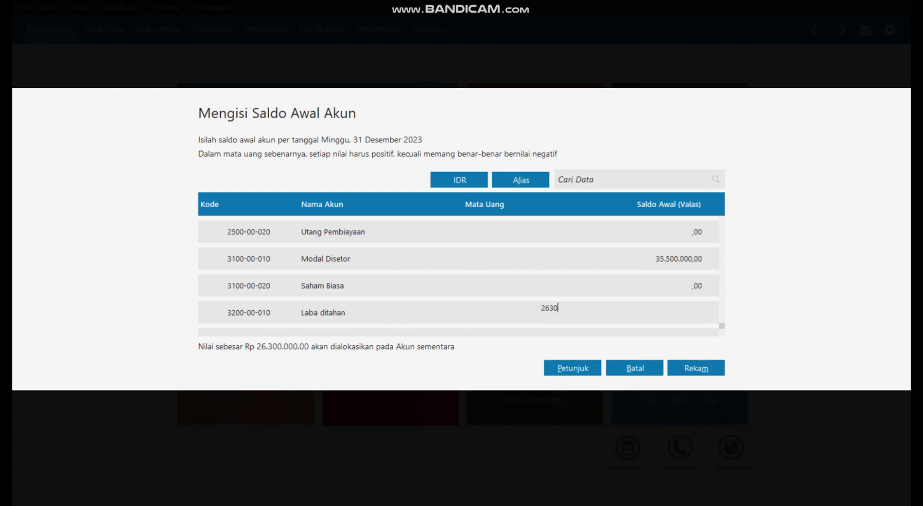
pyautogui.write('0000')
pyautogui.press('Return')
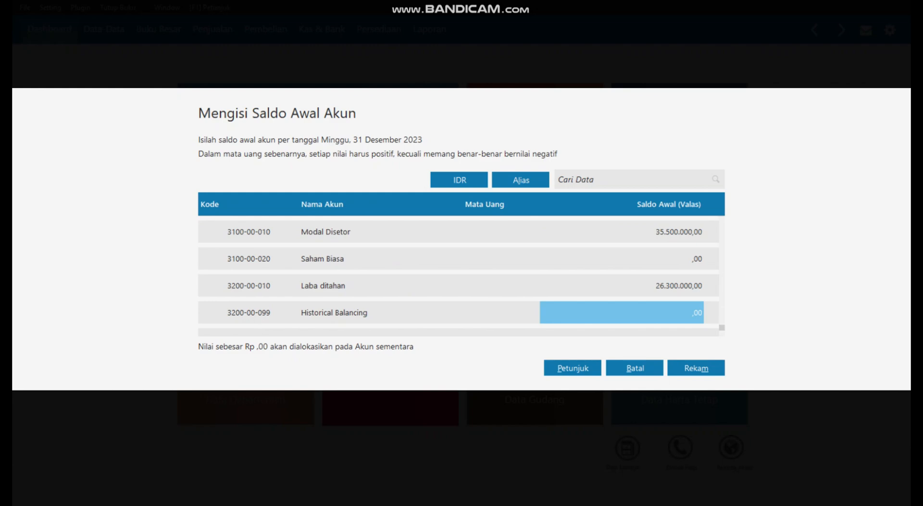
pyautogui.click(696, 369)
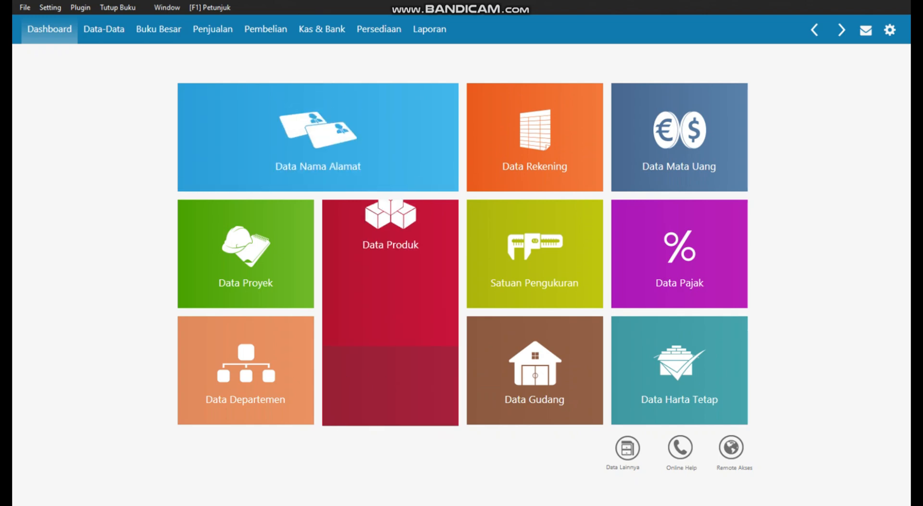
# - Switch to the Word module document, read the Saldo Piutang and Saldo Hutang tables, and return to Zahir
pyautogui.press('super')
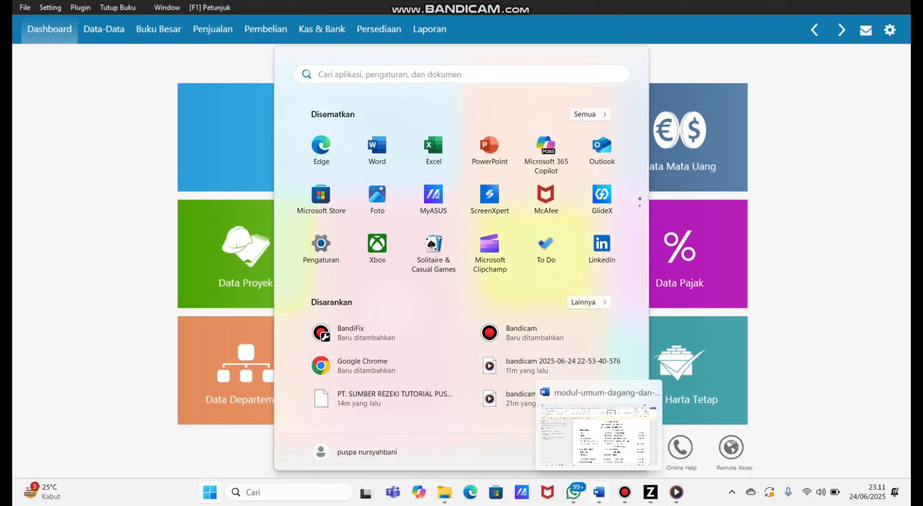
pyautogui.click(599, 492)
pyautogui.scroll(-3, 563, 289)
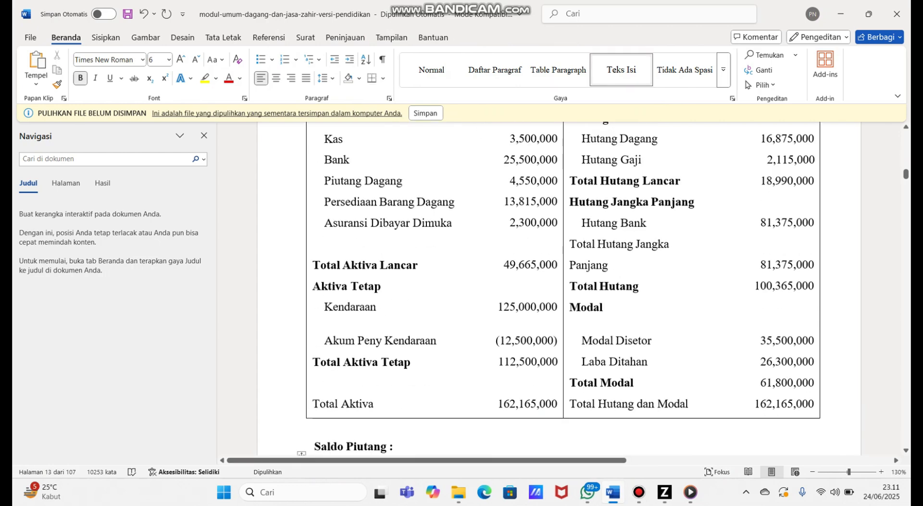
pyautogui.scroll(-10, 354, 128)
pyautogui.click(354, 127)
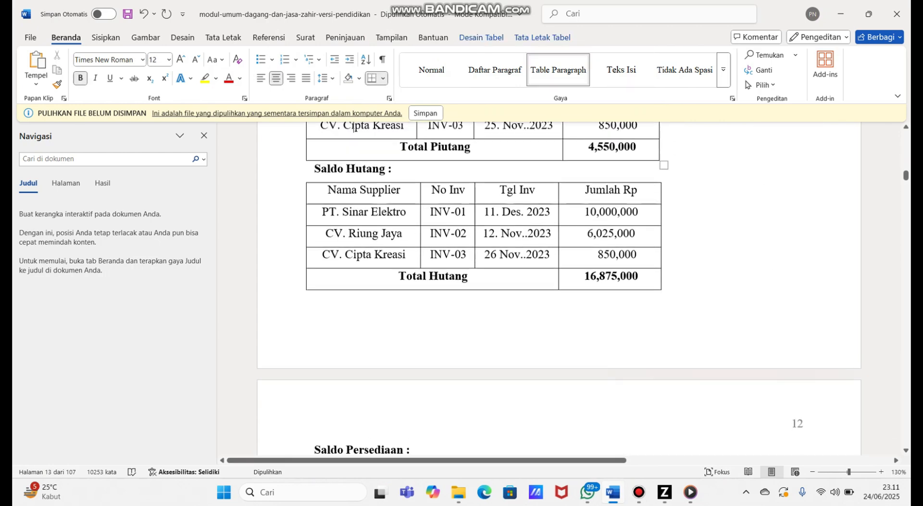
pyautogui.press('Up')
pyautogui.press('Up')
pyautogui.press('Up')
pyautogui.press('Up')
pyautogui.press('Up')
pyautogui.press('Up')
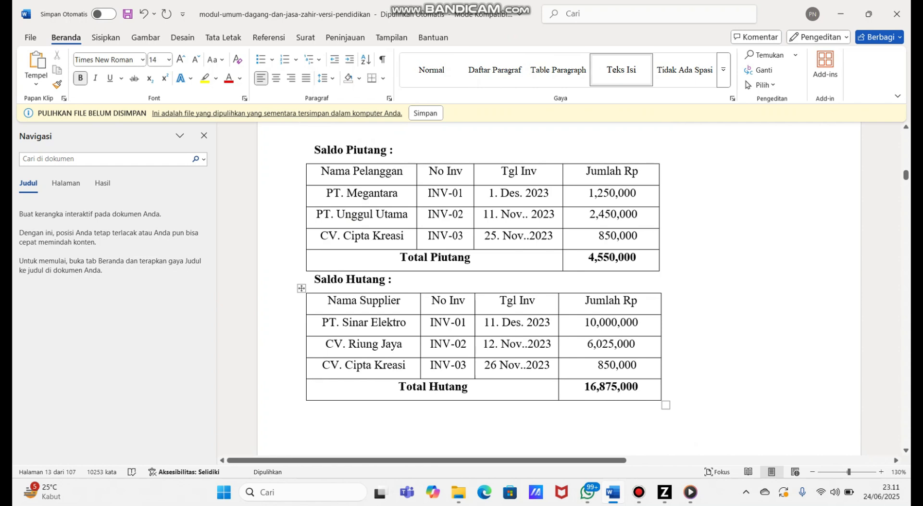
pyautogui.press('Up')
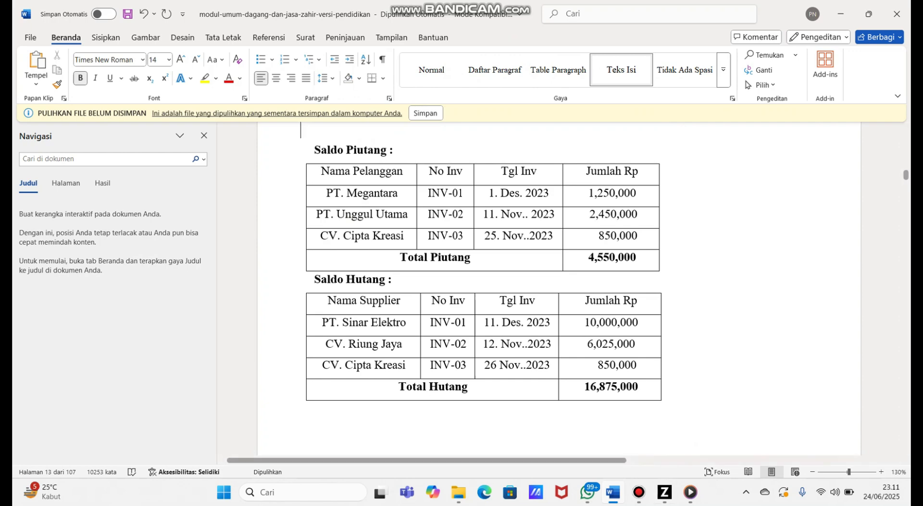
pyautogui.click(664, 437)
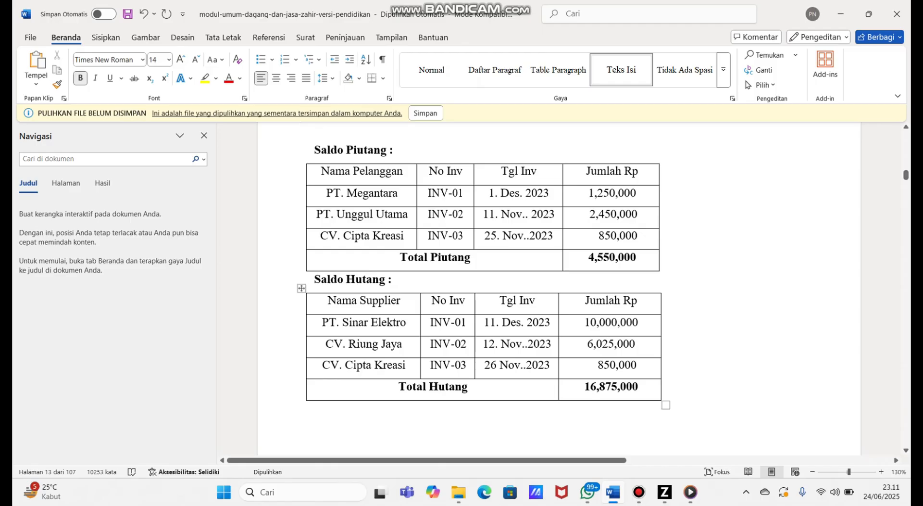
pyautogui.click(666, 433)
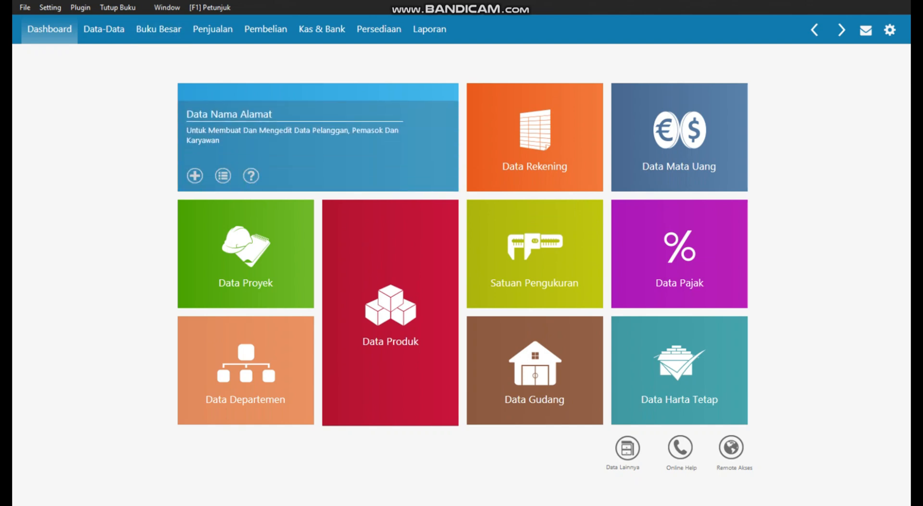
# - Open the Data Nama Alamat list in table mode and add customer C-001, PT. Megantara
pyautogui.click(223, 175)
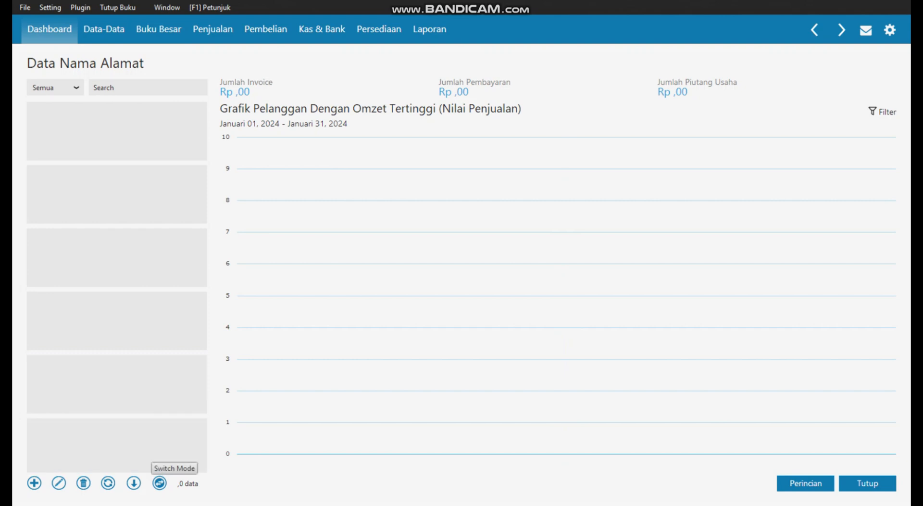
pyautogui.click(160, 483)
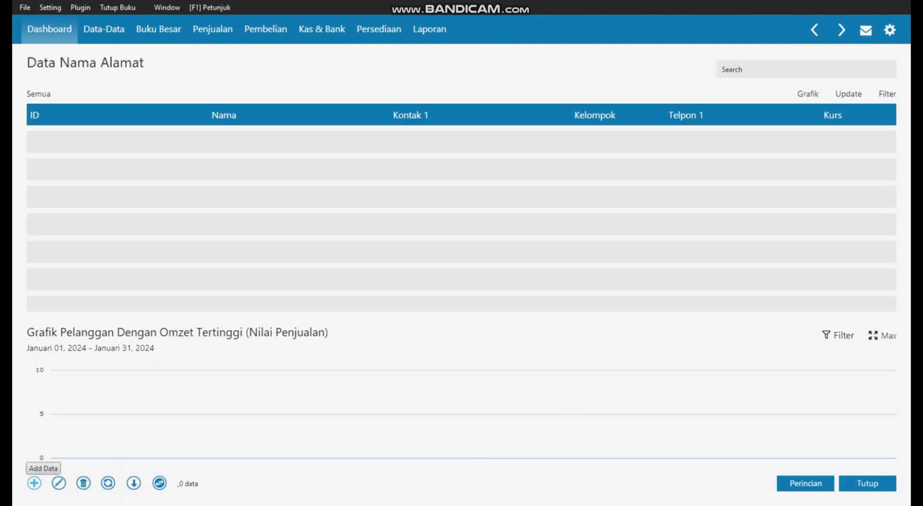
pyautogui.click(34, 482)
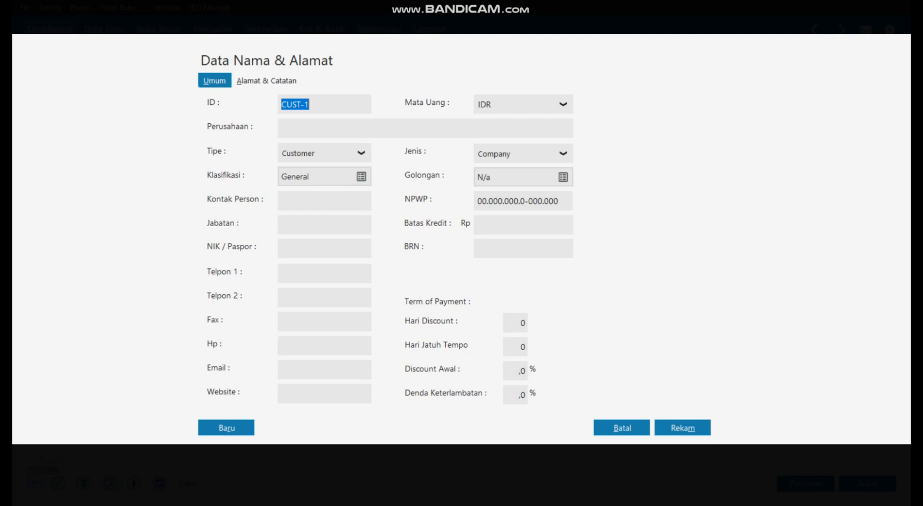
pyautogui.write('C-001')
pyautogui.click(281, 128)
pyautogui.write('PT.')
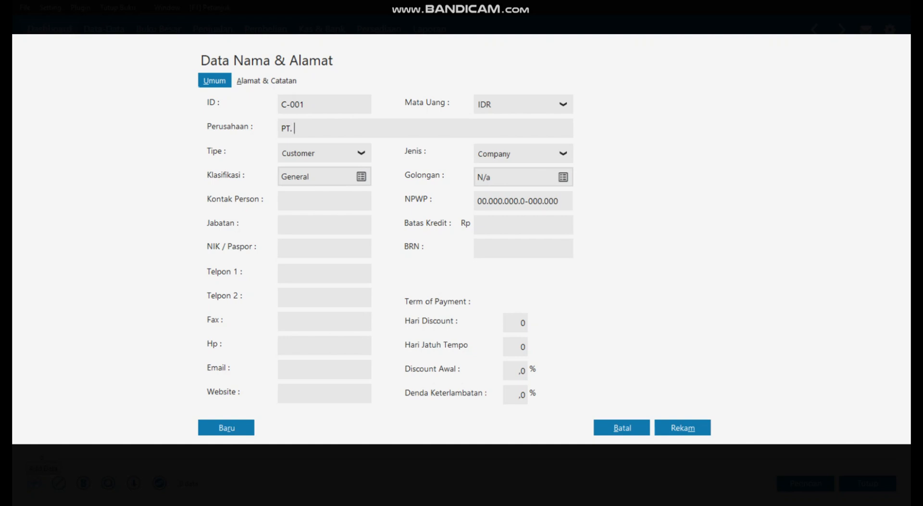
pyautogui.write(' Megantara')
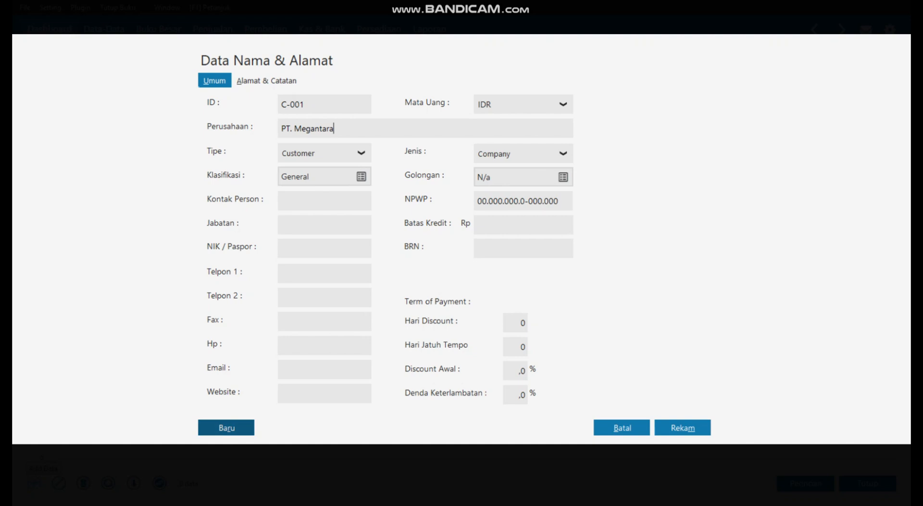
pyautogui.click(227, 427)
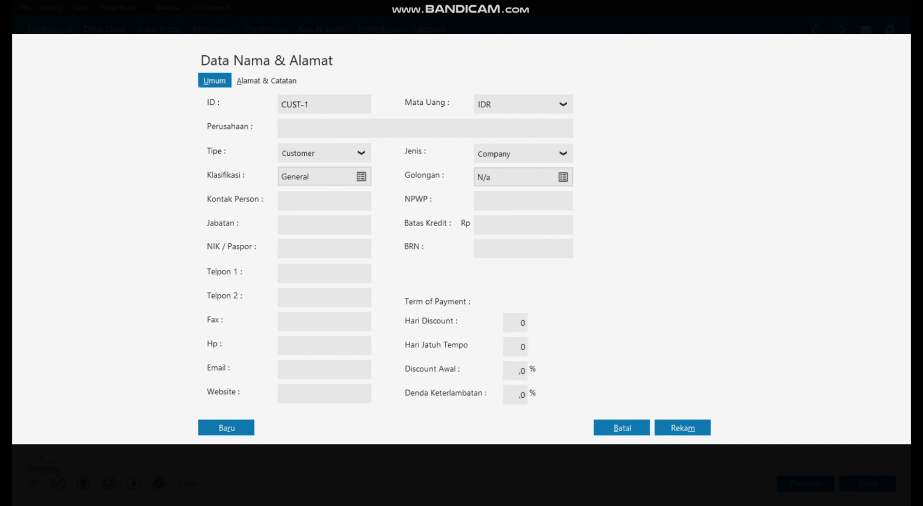
# - Add customer PT. Unggul Utama with the ID C-002
pyautogui.press('BackSpace')
pyautogui.press('BackSpace')
pyautogui.press('BackSpace')
pyautogui.press('BackSpace')
pyautogui.press('BackSpace')
pyautogui.write('-002')
pyautogui.press('Tab')
pyautogui.write('PYT')
pyautogui.press('BackSpace')
pyautogui.press('BackSpace')
pyautogui.write('T. Unggul Utama')
pyautogui.click(226, 427)
# - Add customer CV. Cipta Kreasi with the ID C-003
pyautogui.hotkey('shift', 'Left')
pyautogui.hotkey('shift', 'Left')
pyautogui.hotkey('shift', 'Left')
pyautogui.hotkey('shift', 'Left')
pyautogui.hotkey('shift', 'Left')
pyautogui.write('-003')
pyautogui.press('Tab')
pyautogui.write('CV. Cipta Kreasi')
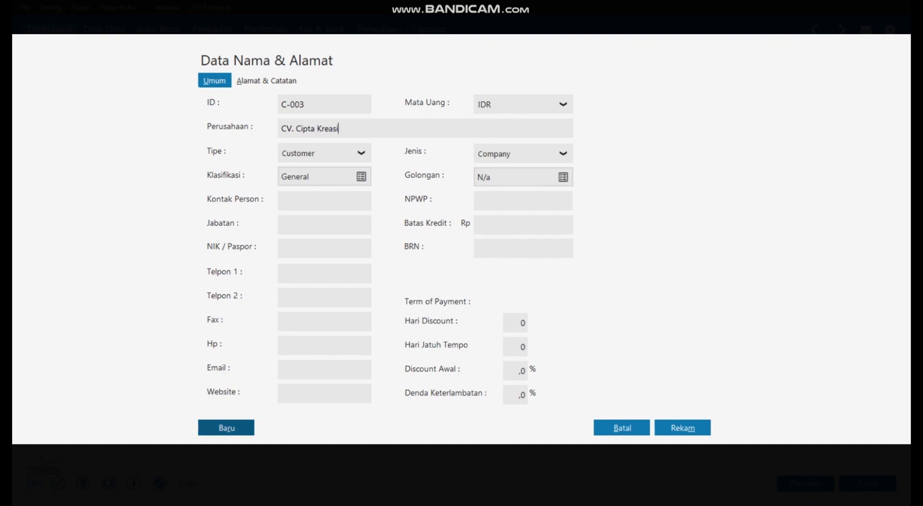
pyautogui.click(226, 427)
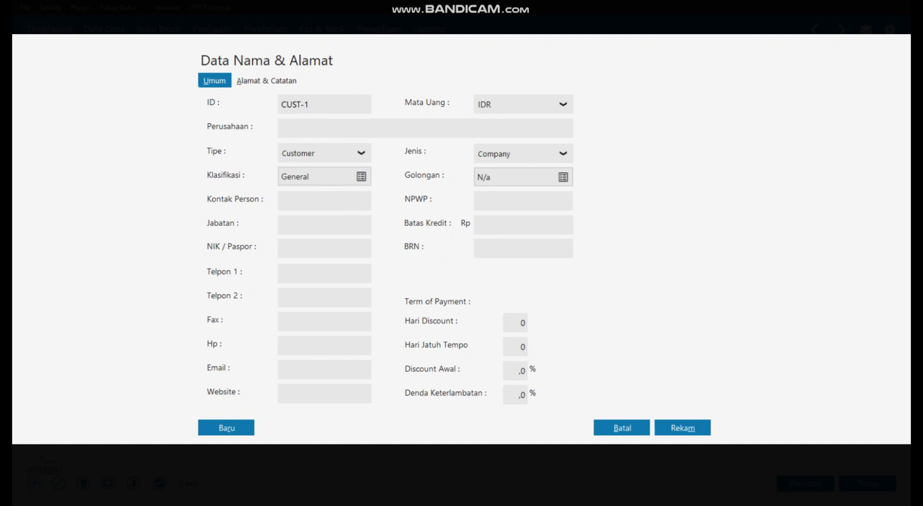
# - Add PT. Sinar Elektro as a record of type Vendor with the ID V-001
pyautogui.click(325, 153)
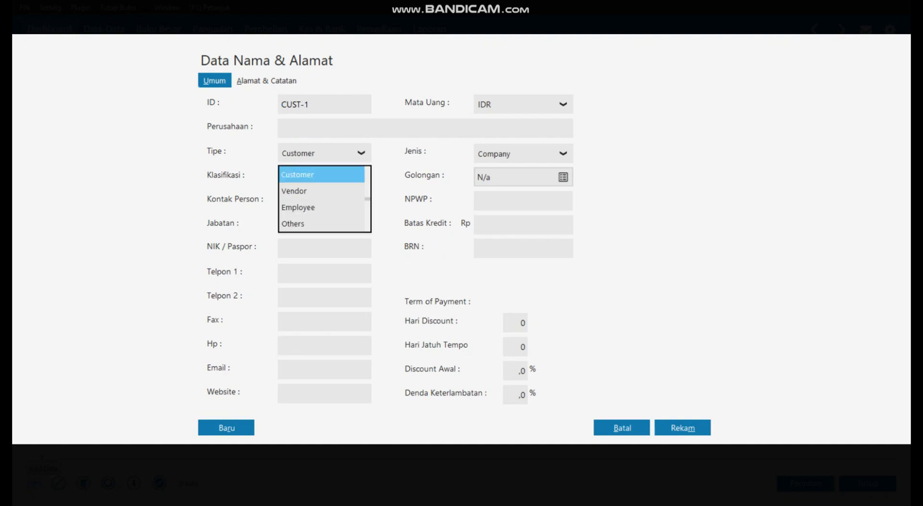
pyautogui.press('Down')
pyautogui.press('Return')
pyautogui.moveTo(281, 104)
pyautogui.mouseDown()
pyautogui.moveTo(303, 105)
pyautogui.moveTo(280, 104)
pyautogui.mouseUp()
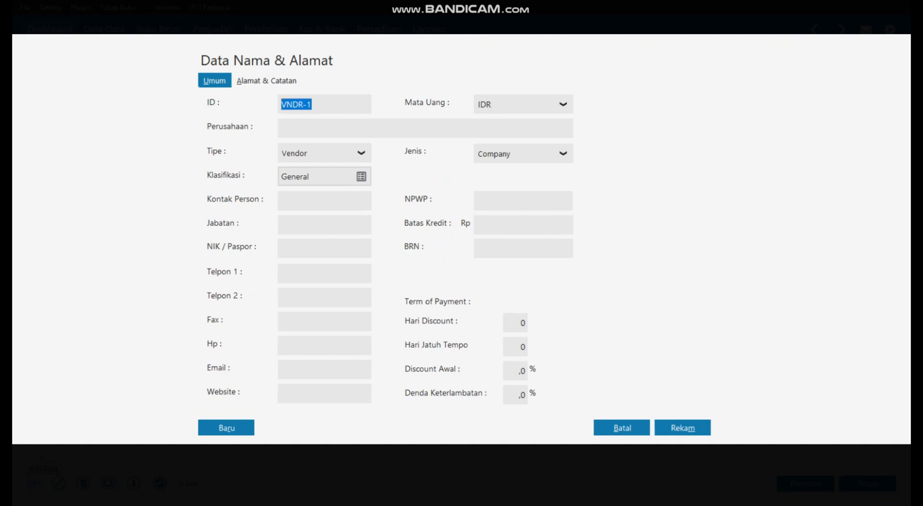
pyautogui.write('V-001')
pyautogui.press('Tab')
pyautogui.write('PT. SIN')
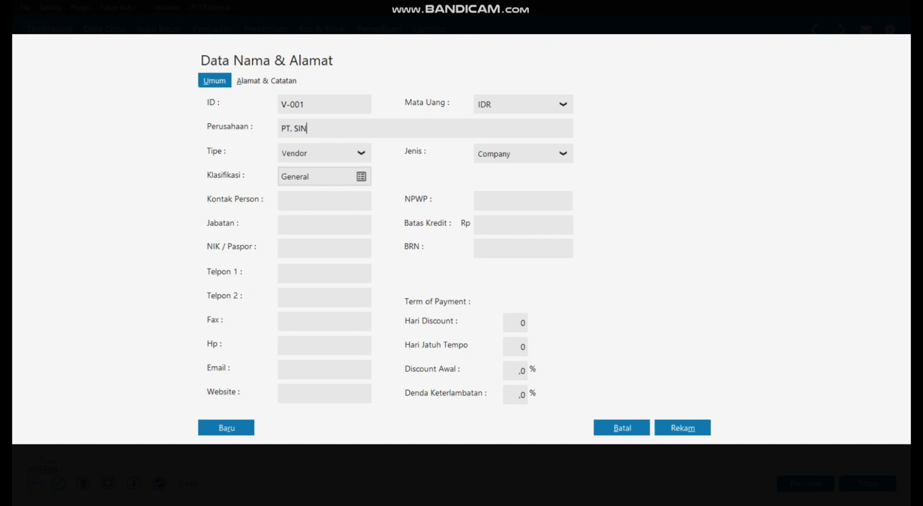
pyautogui.press('BackSpace')
pyautogui.press('BackSpace')
pyautogui.write('inar Elektro')
pyautogui.hotkey('alt', 'r')
# - Add vendor CV. Riung Jaya with the ID V-002
pyautogui.hotkey('shift', 'Left')
pyautogui.hotkey('shift', 'Left')
pyautogui.hotkey('shift', 'Left')
pyautogui.hotkey('shift', 'Left')
pyautogui.hotkey('shift', 'Left')
pyautogui.write('-022')
pyautogui.press('Tab')
pyautogui.write('CV. Ra')
pyautogui.press('BackSpace')
pyautogui.press('BackSpace')
pyautogui.write('Riung Jaya')
pyautogui.click(293, 105)
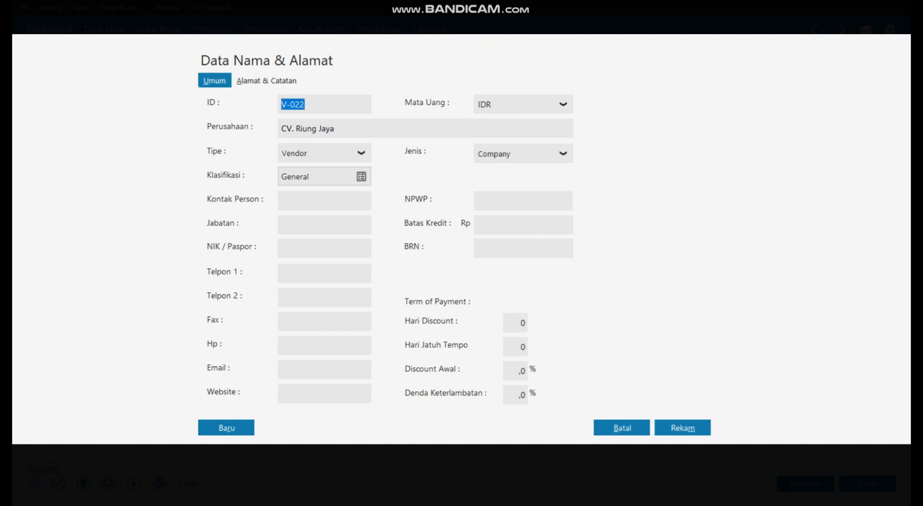
pyautogui.write('V-002')
pyautogui.hotkey('alt', 'r')
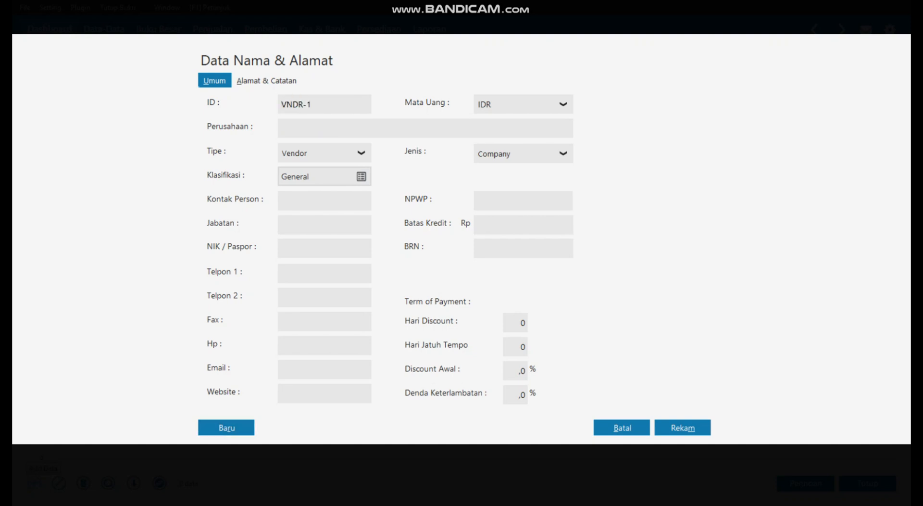
# - Add vendor CV. Cipta Kreasi with the ID V-003, record it without an NPWP, and close the name list
pyautogui.click(312, 105)
pyautogui.press('BackSpace')
pyautogui.press('BackSpace')
pyautogui.press('BackSpace')
pyautogui.press('BackSpace')
pyautogui.press('BackSpace')
pyautogui.write('-003')
pyautogui.click(288, 128)
pyautogui.write('CV. Kreasi')
pyautogui.click(296, 128)
pyautogui.write('Cipta')
pyautogui.click(682, 427)
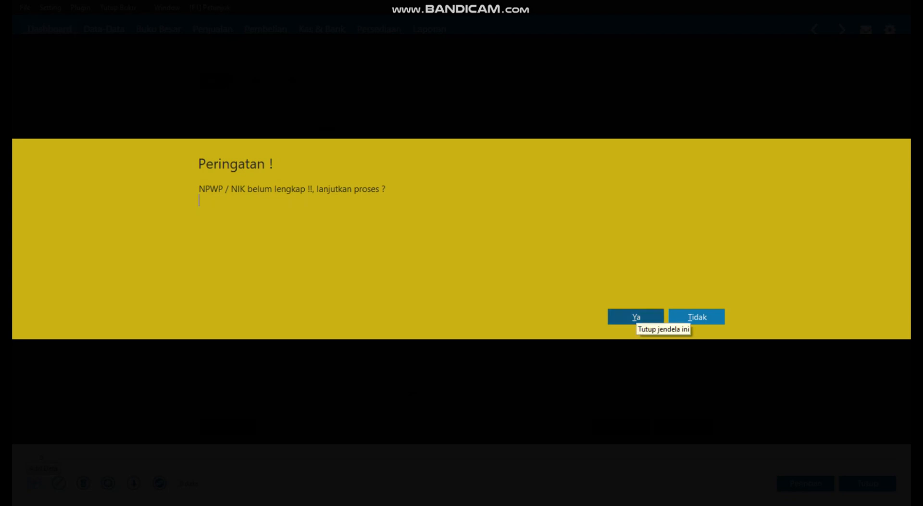
pyautogui.click(636, 317)
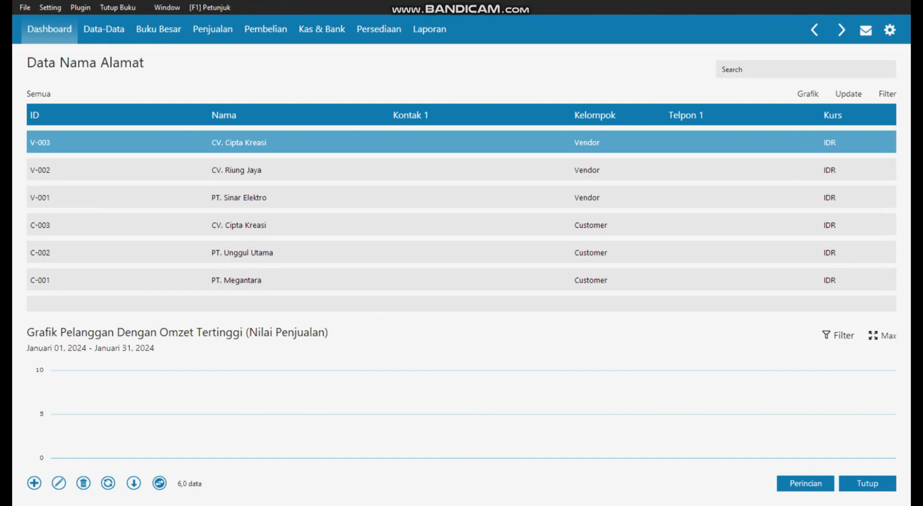
pyautogui.click(867, 483)
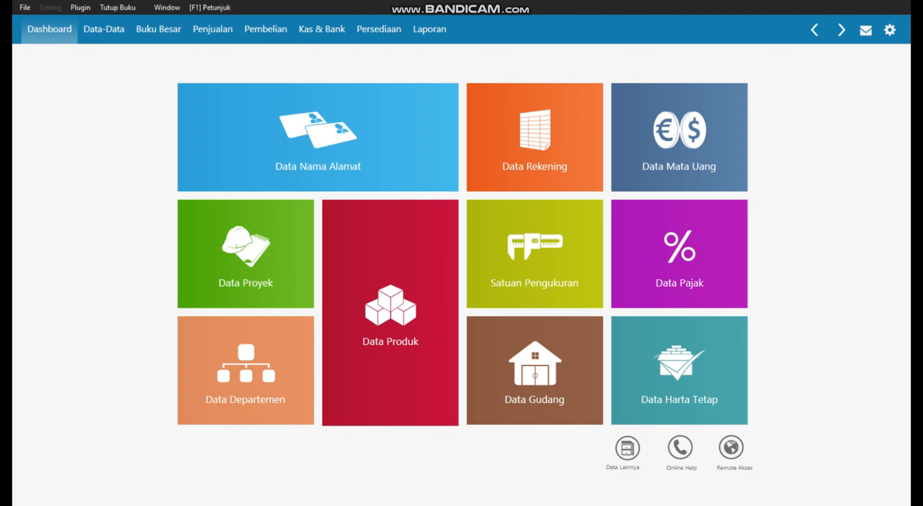
# - Start a new opening receivable under Saldo Awal Piutang Usaha for customer PT. Megantara, dated 1 December 2023
pyautogui.hotkey('alt', 's')
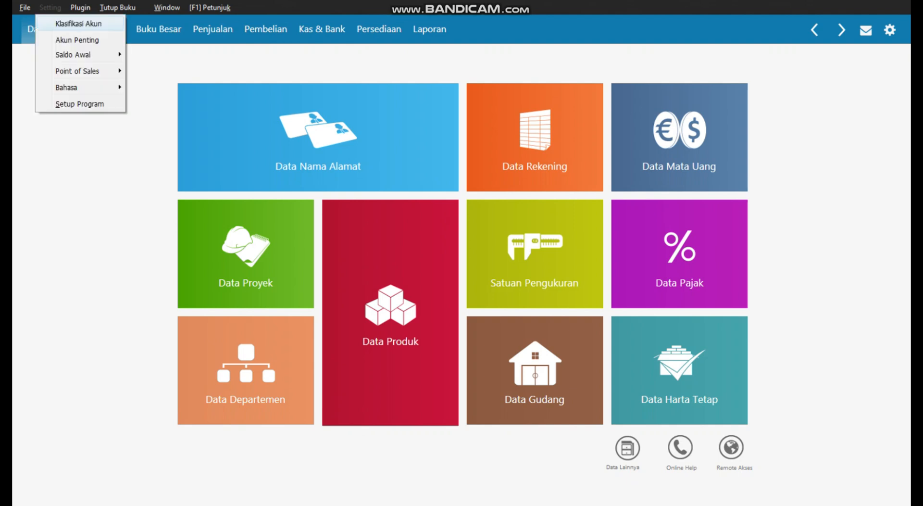
pyautogui.press('Down')
pyautogui.press('Down')
pyautogui.press('Right')
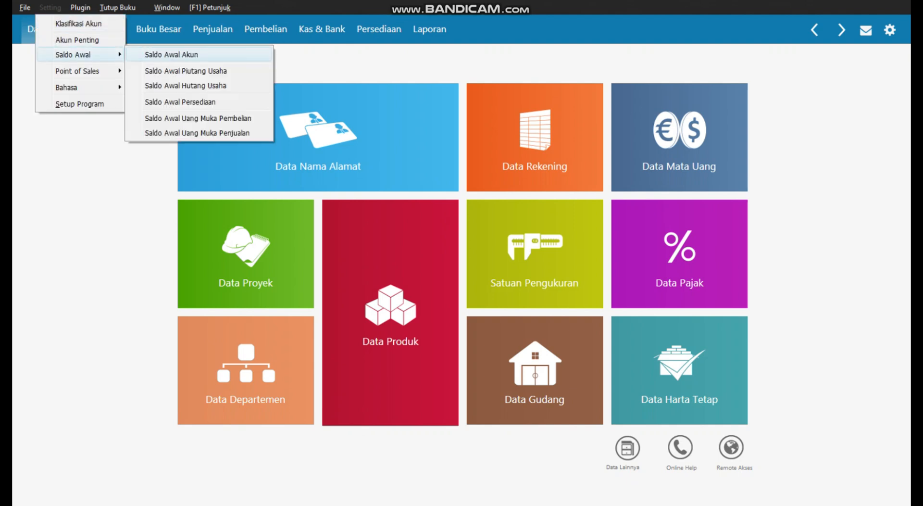
pyautogui.press('Down')
pyautogui.press('Return')
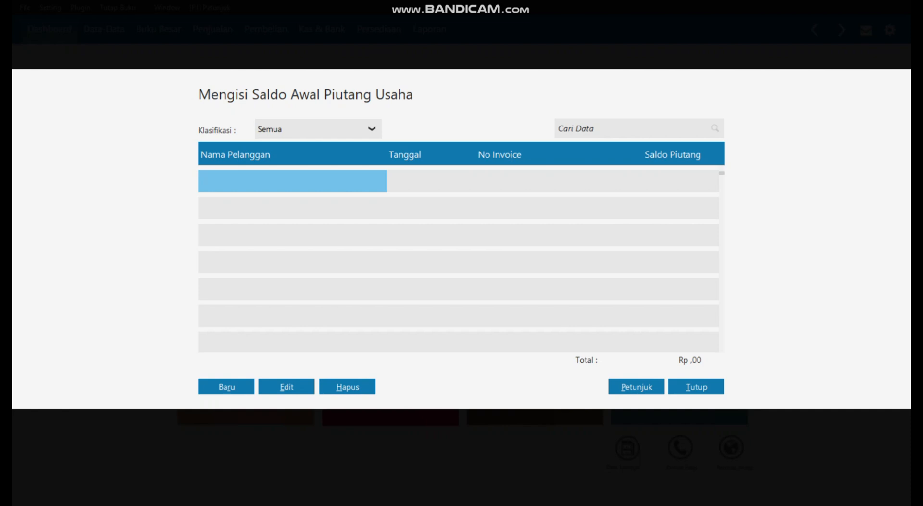
pyautogui.click(226, 386)
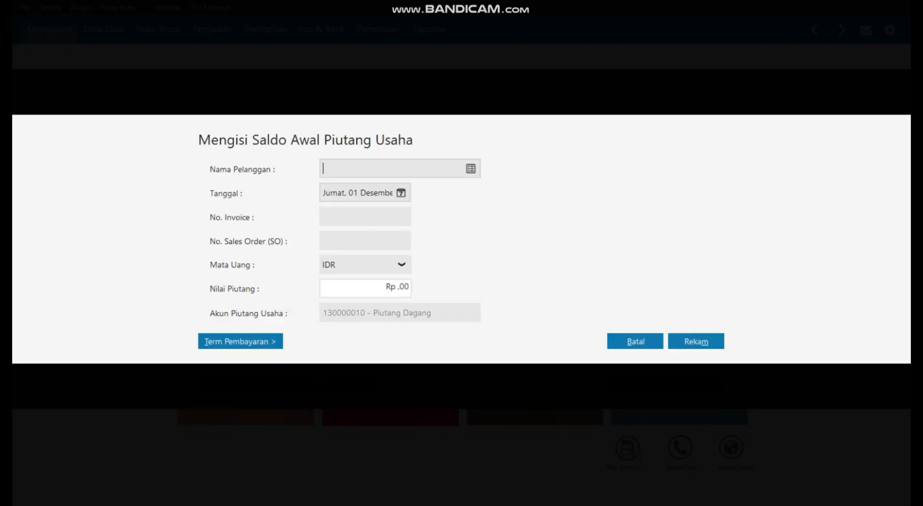
pyautogui.click(471, 168)
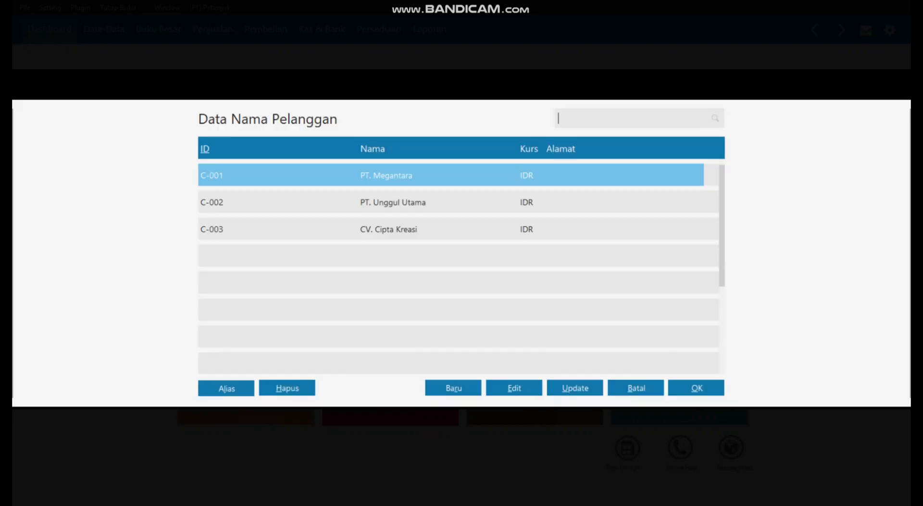
pyautogui.press('Return')
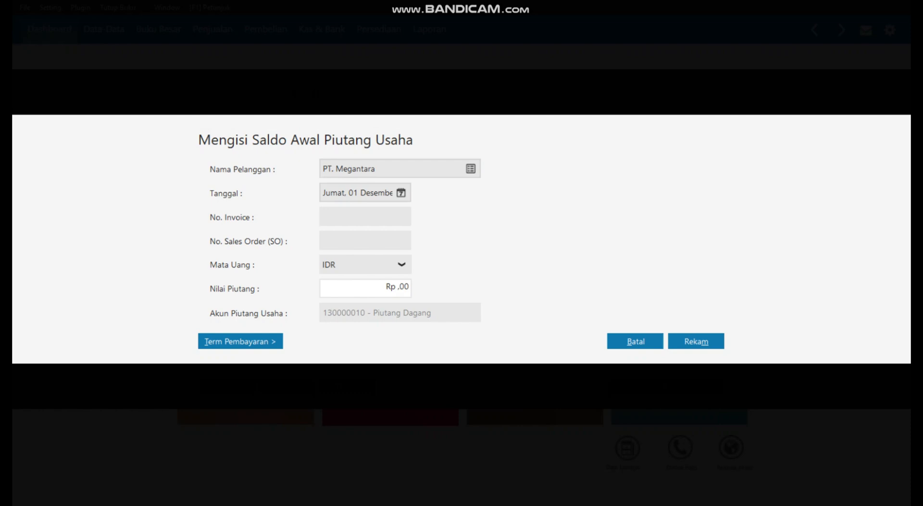
pyautogui.click(401, 193)
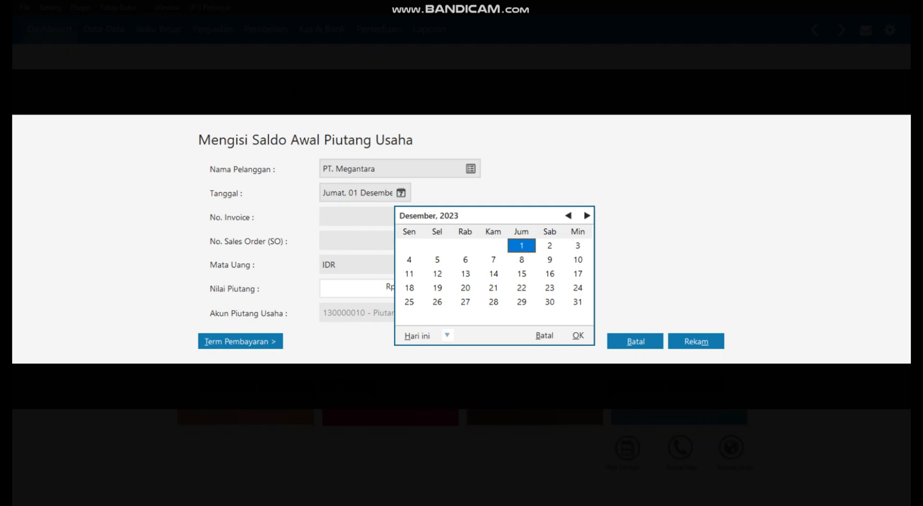
pyautogui.click(578, 335)
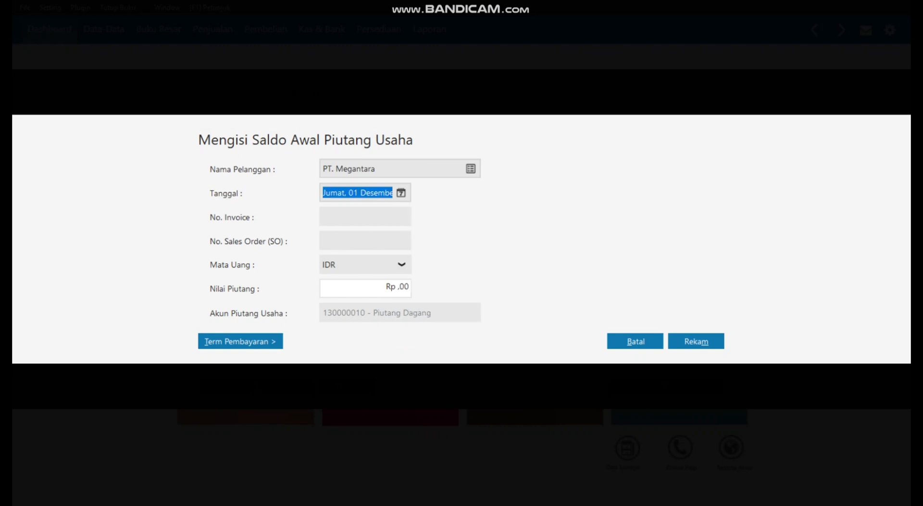
# - Enter invoice number INV-01 and a receivable amount of Rp 1.250.000 for PT. Megantara, and record the entry
pyautogui.press('Tab')
pyautogui.write('I')
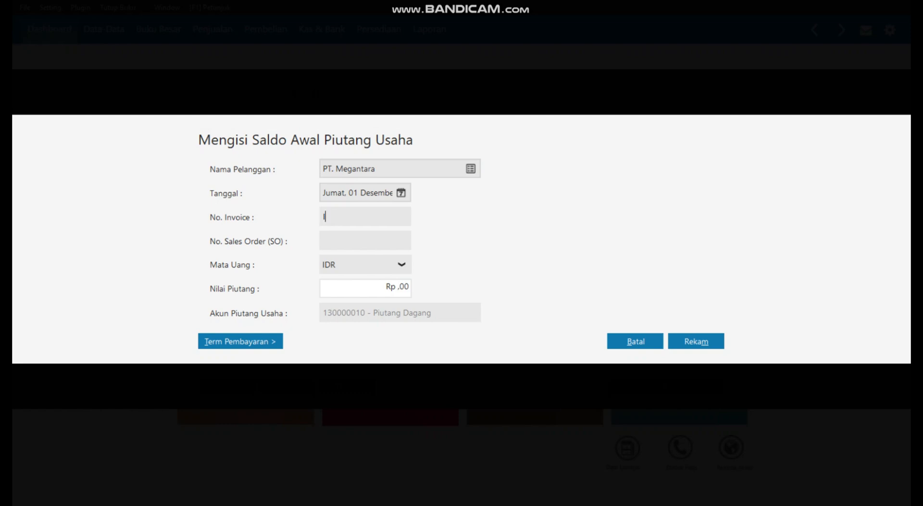
pyautogui.write('NV-01')
pyautogui.press('Tab')
pyautogui.press('Tab')
pyautogui.write('1.250.')
pyautogui.write('0000')
pyautogui.press('Tab')
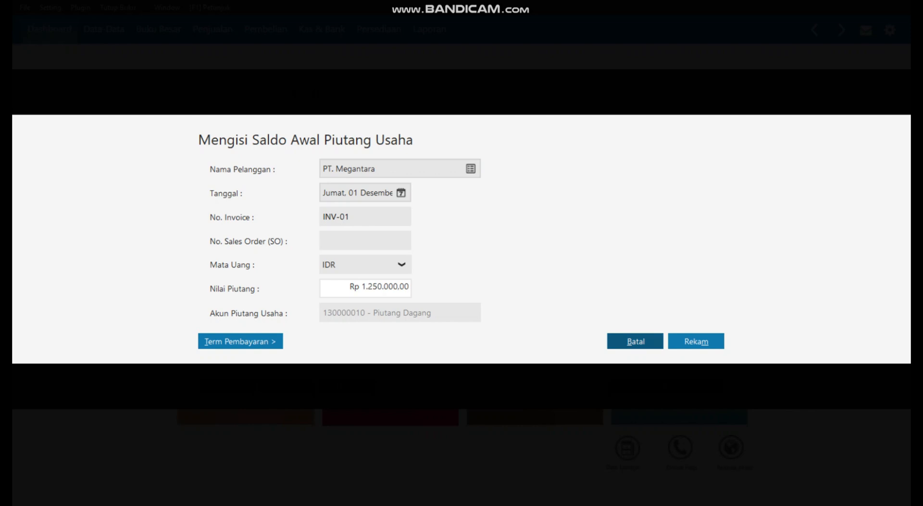
pyautogui.press('Tab')
pyautogui.press('Return')
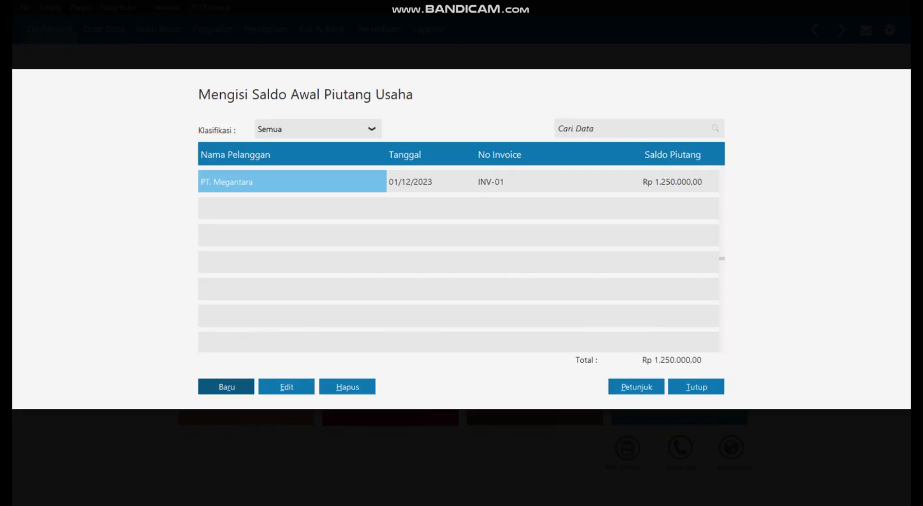
# - Start another opening receivable for customer PT. Unggul Utama, dated 11 November 2023
pyautogui.press('Return')
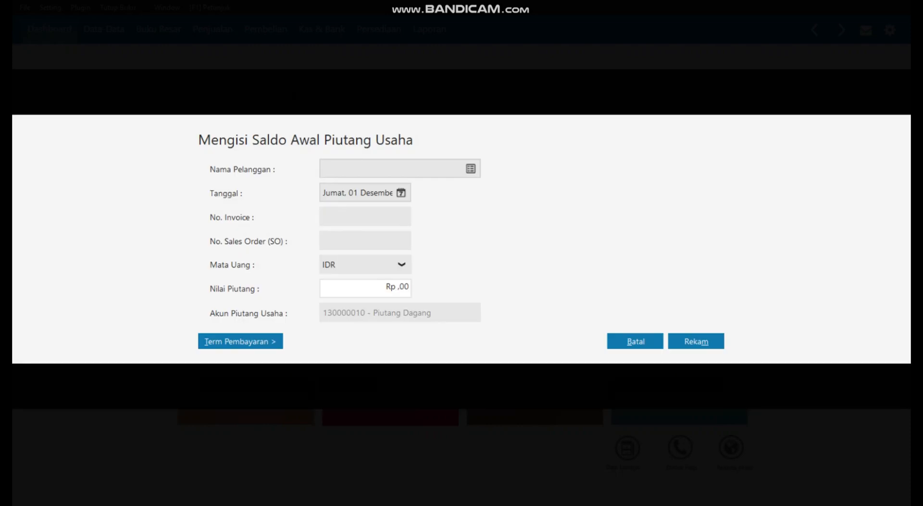
pyautogui.press('Return')
pyautogui.press('Return')
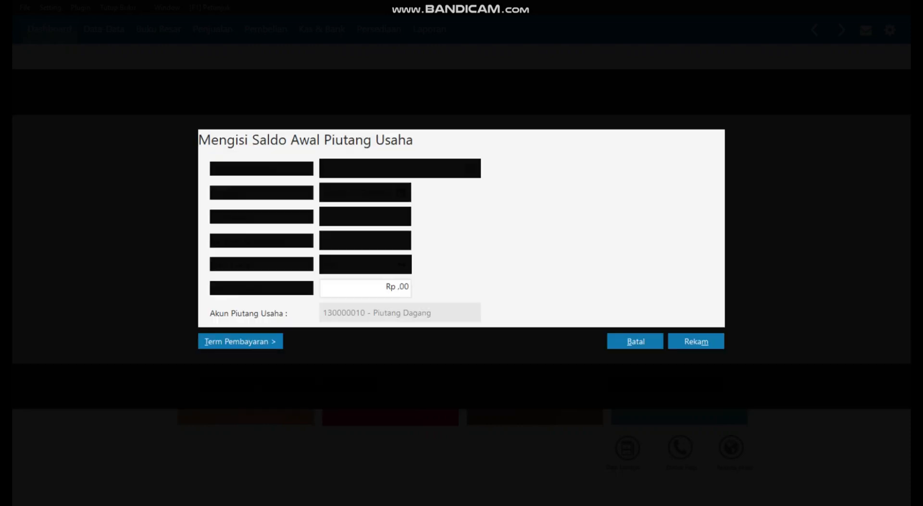
pyautogui.press('Tab')
pyautogui.hotkey('alt', 'Down')
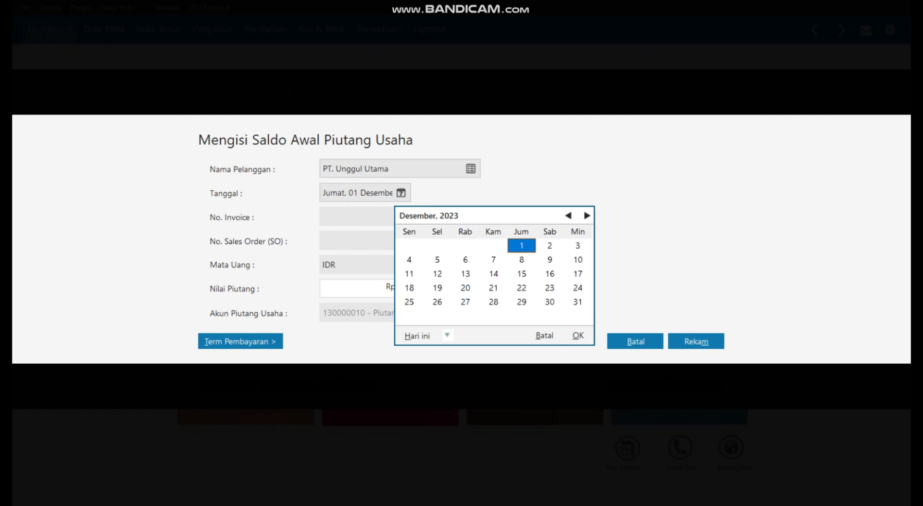
pyautogui.click(568, 215)
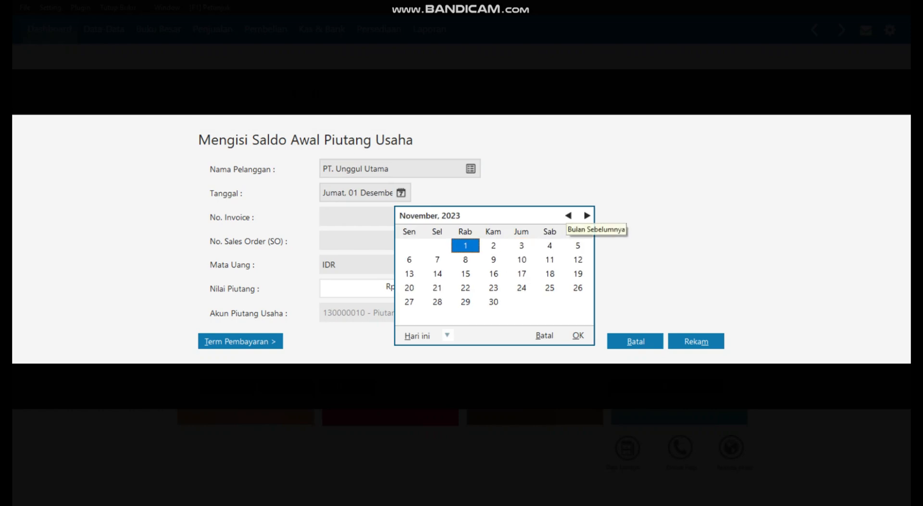
pyautogui.click(549, 259)
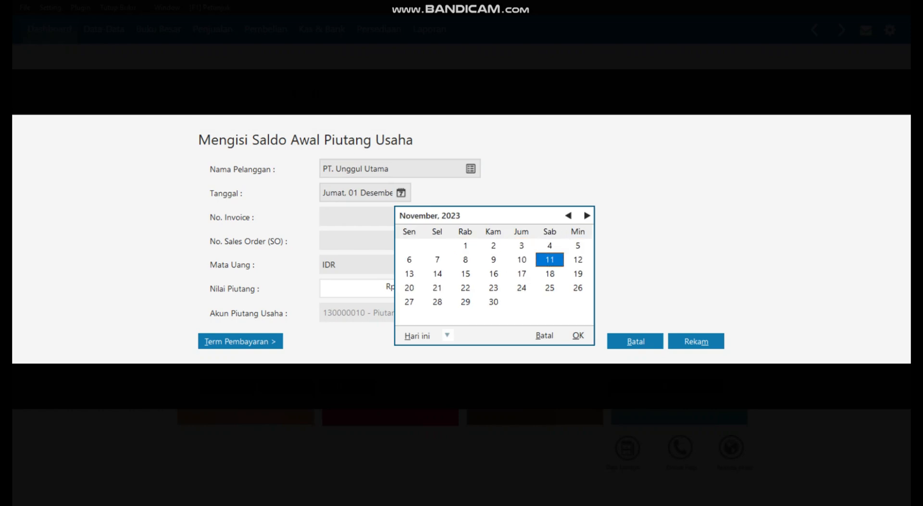
pyautogui.click(578, 335)
pyautogui.press('Tab')
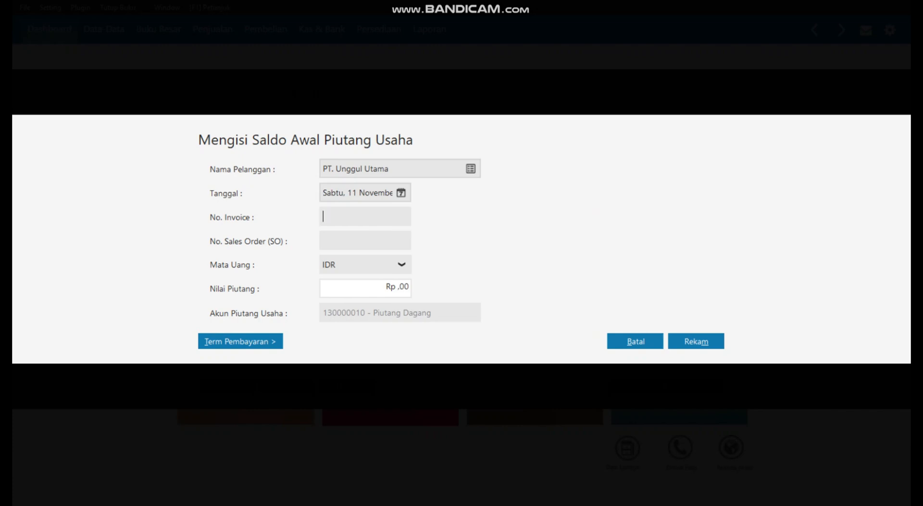
# - Enter invoice number INV-02 and a receivable amount of Rp 2.450.000 for PT. Unggul Utama, and record the entry
pyautogui.write('INV-02')
pyautogui.press('Tab')
pyautogui.press('Tab')
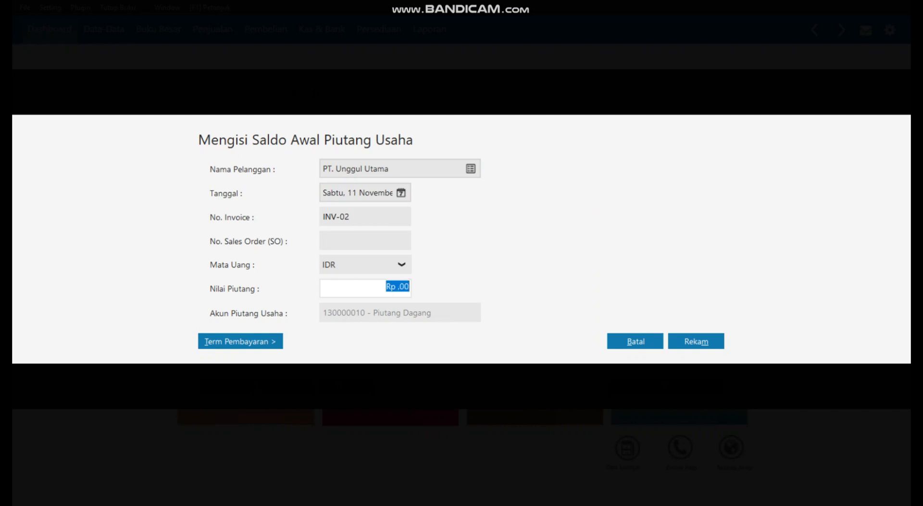
pyautogui.write('2.450.')
pyautogui.write('0000')
pyautogui.press('Tab')
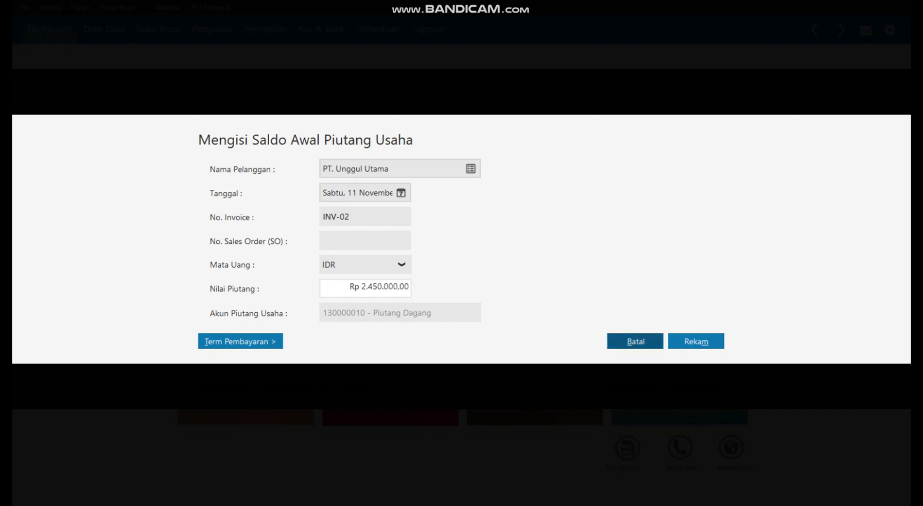
pyautogui.press('Tab')
pyautogui.press('Return')
# - Start another opening receivable for customer CV. Cipta Kreasi, dated 25 November 2023
pyautogui.press('Return')
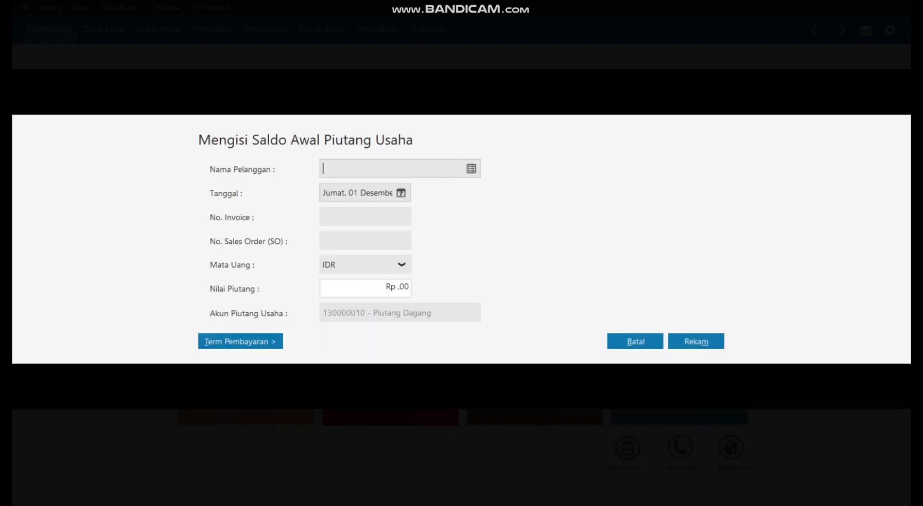
pyautogui.press('Return')
pyautogui.press('Down')
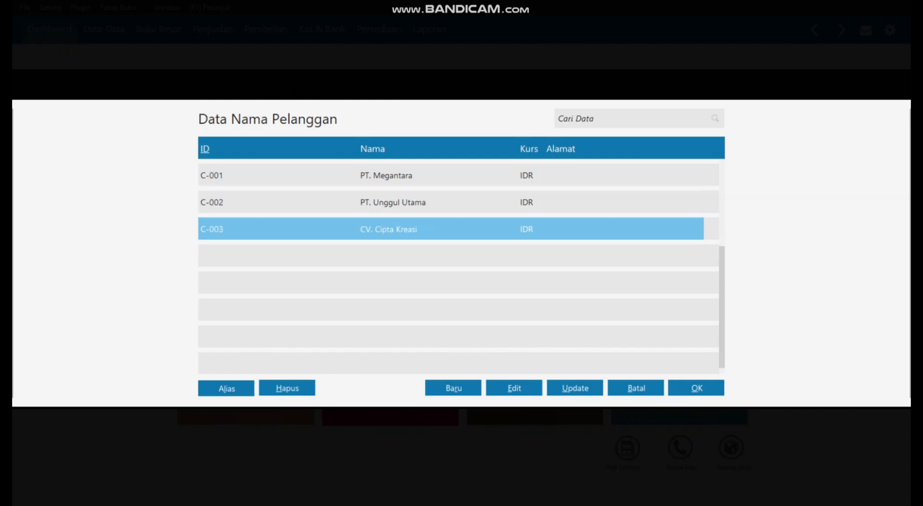
pyautogui.press('Return')
pyautogui.press('Return')
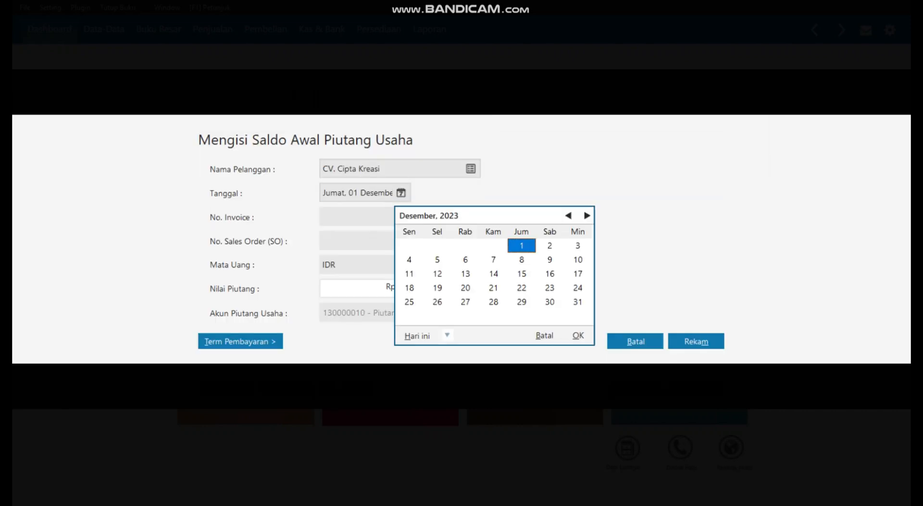
pyautogui.click(568, 216)
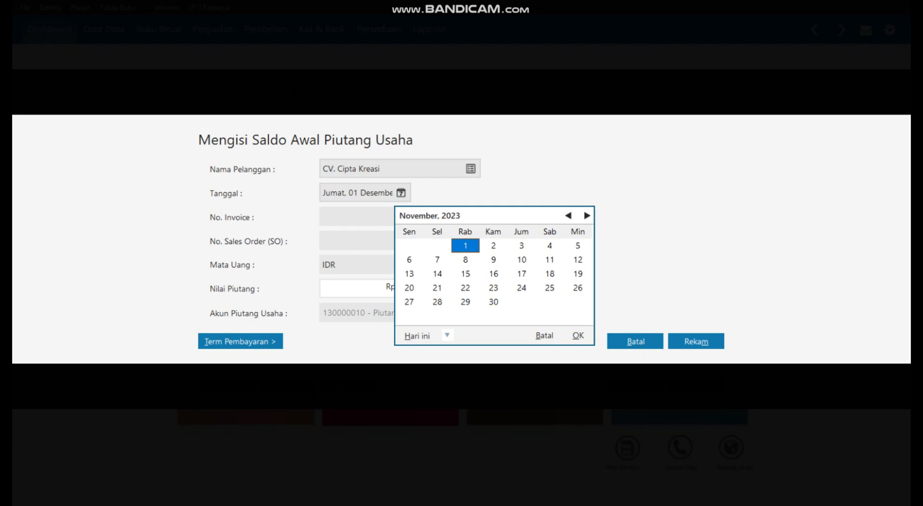
pyautogui.click(549, 287)
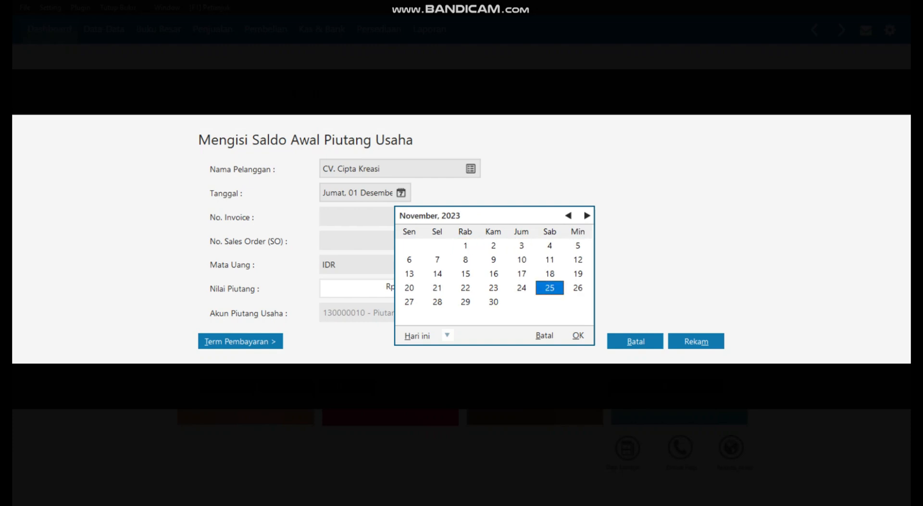
pyautogui.click(578, 335)
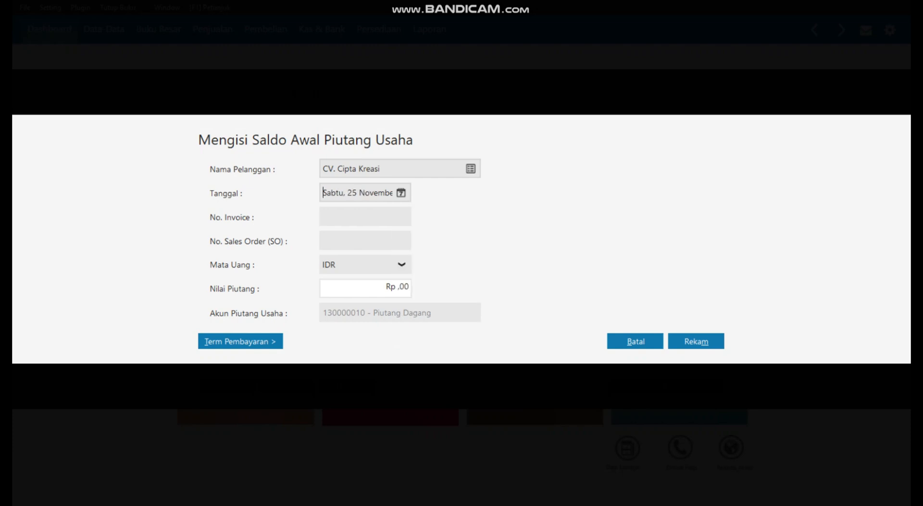
# - Record CV. Cipta Kreasi's opening receivable with invoice number INV-03 and amount Rp 850.000, and close the receivables list
pyautogui.click(337, 216)
pyautogui.write('INV-03')
pyautogui.press('Tab')
pyautogui.press('Tab')
pyautogui.press('Tab')
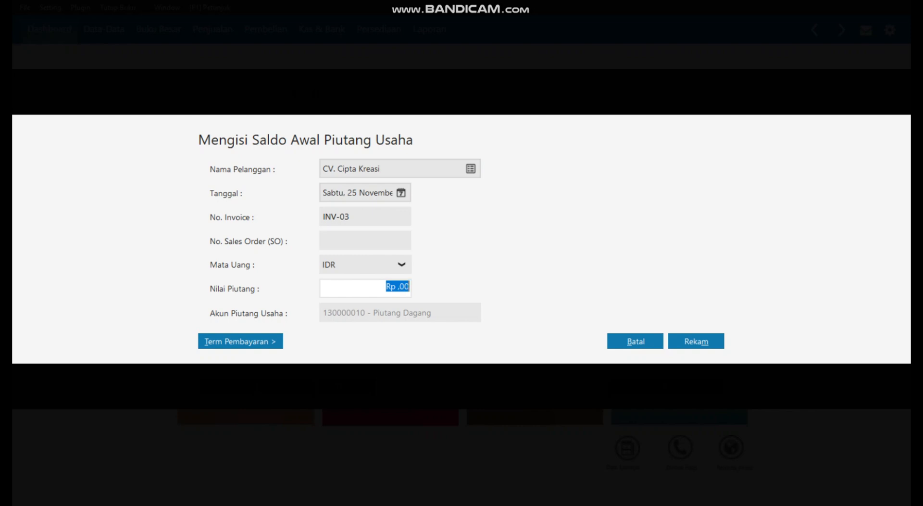
pyautogui.write('850.')
pyautogui.write('0000')
pyautogui.press('Tab')
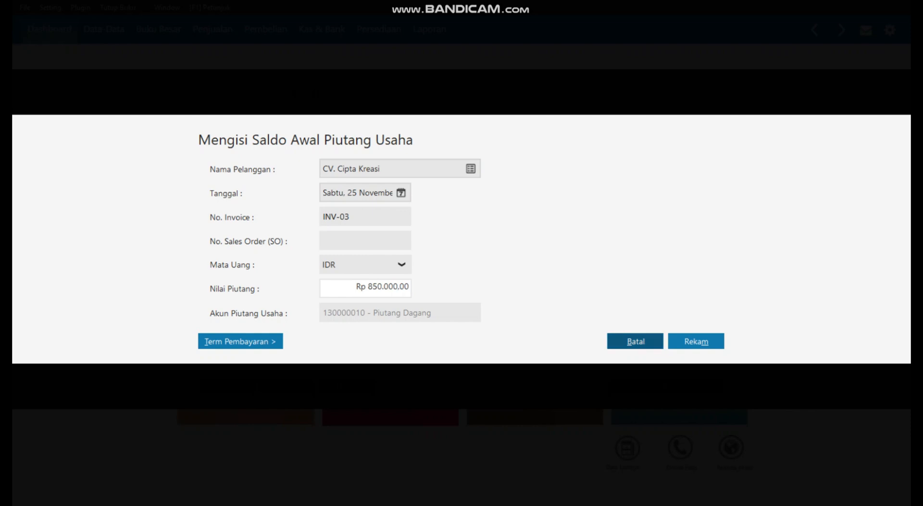
pyautogui.click(696, 343)
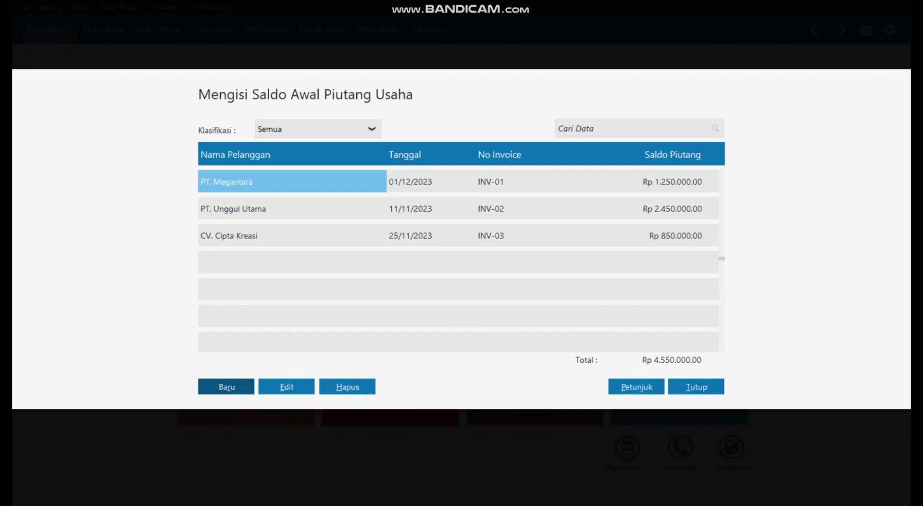
pyautogui.click(696, 388)
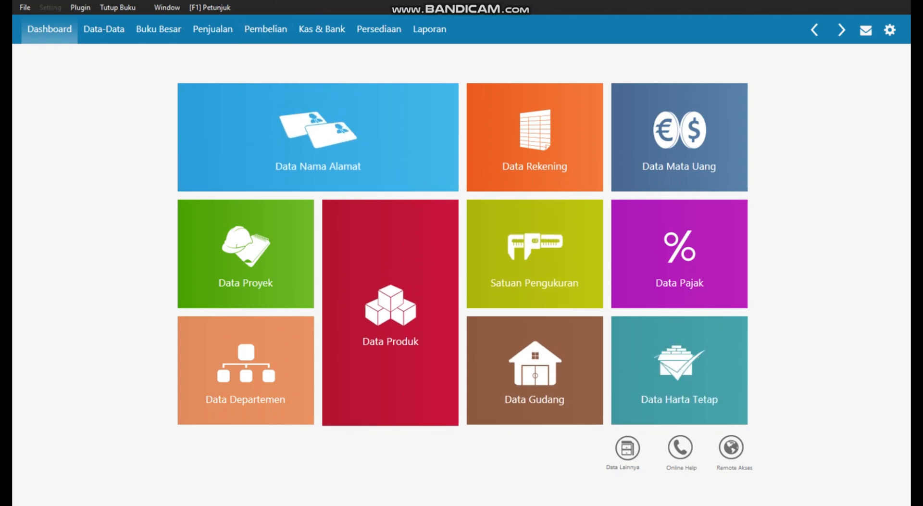
# - Start an opening accounts payable entry for vendor PT. Sinar Elektro, dated 11 December 2023
pyautogui.click(50, 7)
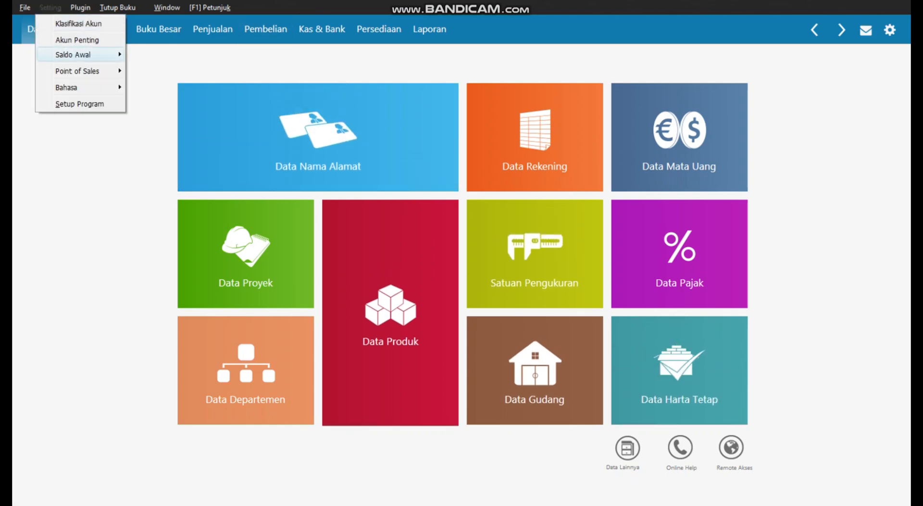
pyautogui.moveTo(73, 54)
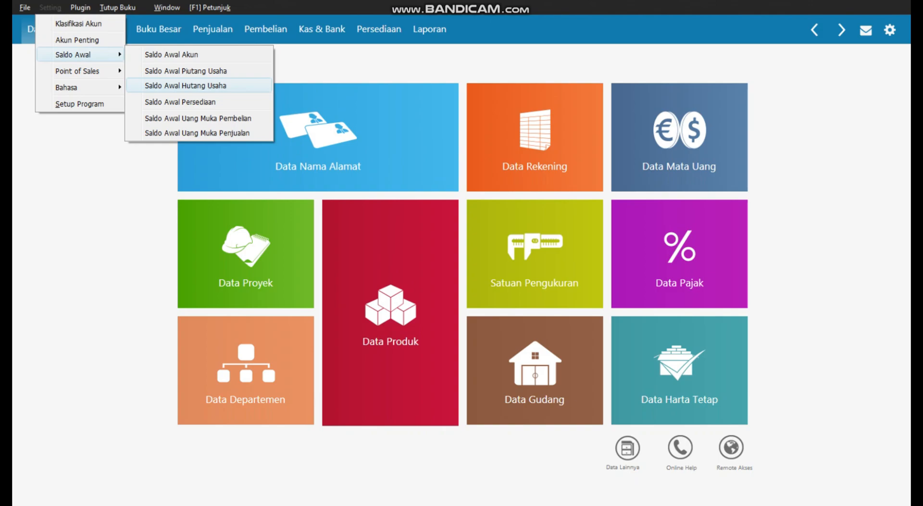
pyautogui.click(186, 85)
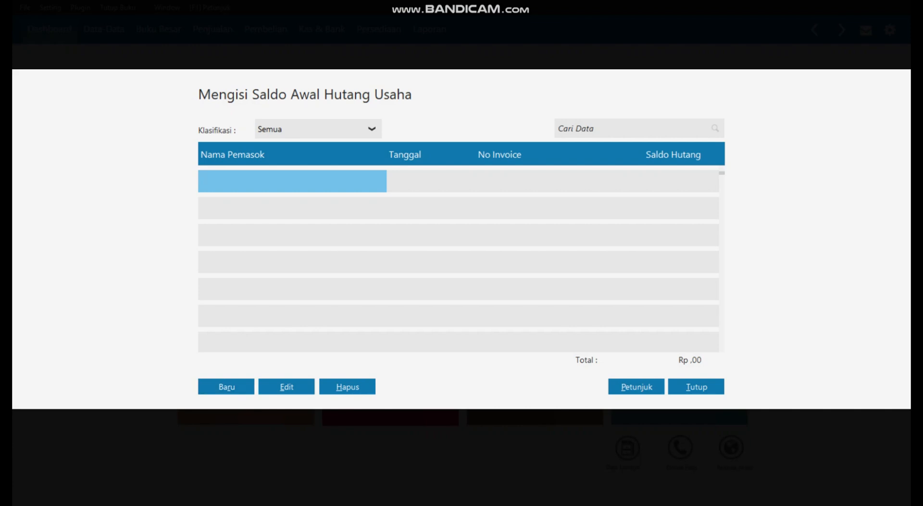
pyautogui.click(227, 387)
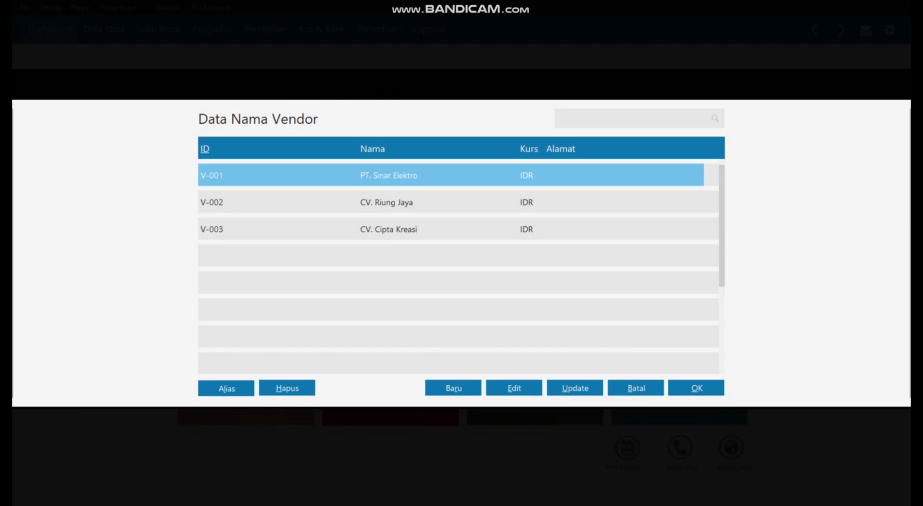
pyautogui.press('Return')
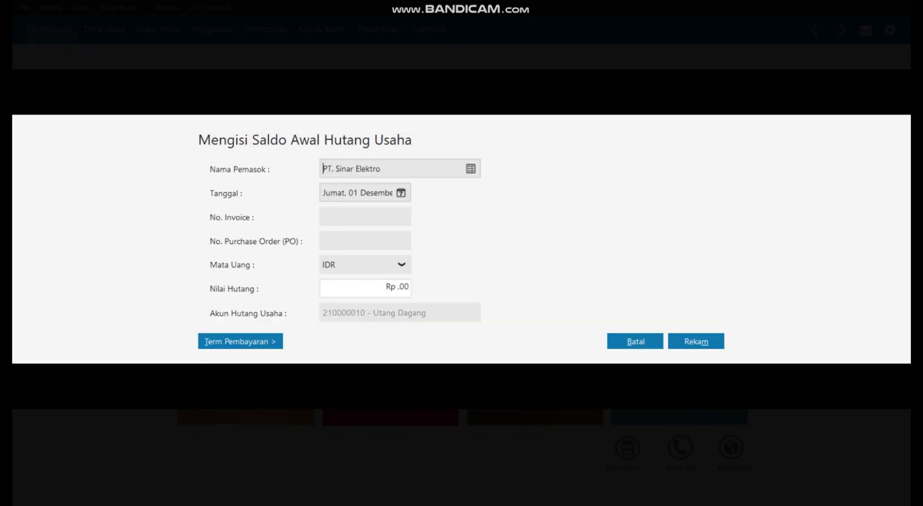
pyautogui.click(401, 192)
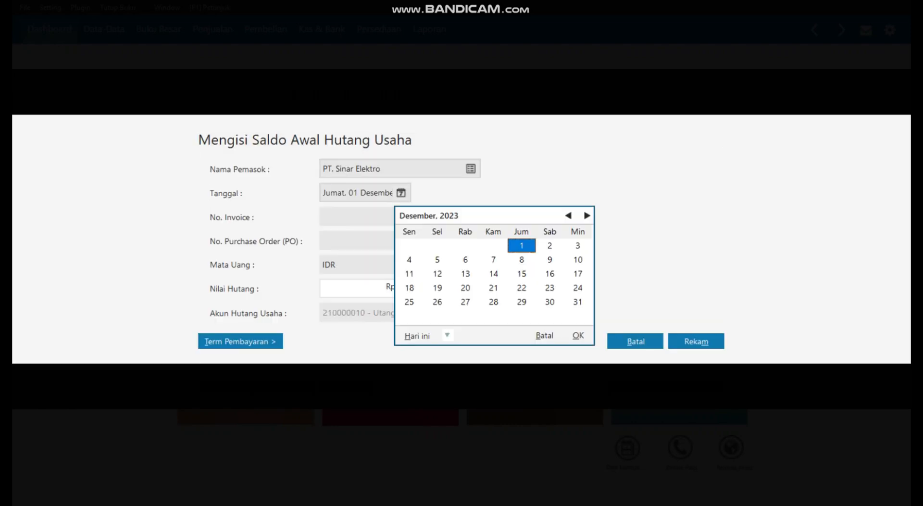
pyautogui.click(409, 273)
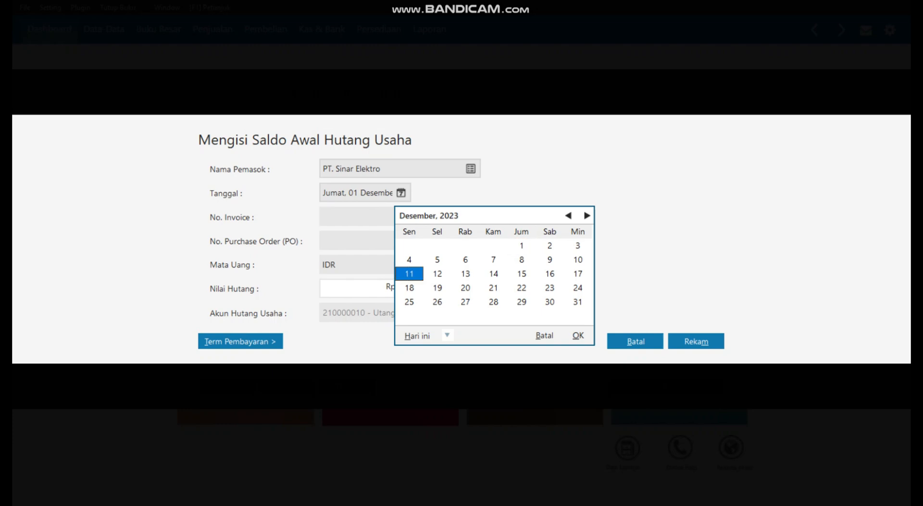
pyautogui.press('Return')
# - Enter invoice number INV-01 and a payable amount of Rp 10.000.000 for PT. Sinar Elektro, and record the entry
pyautogui.click(365, 216)
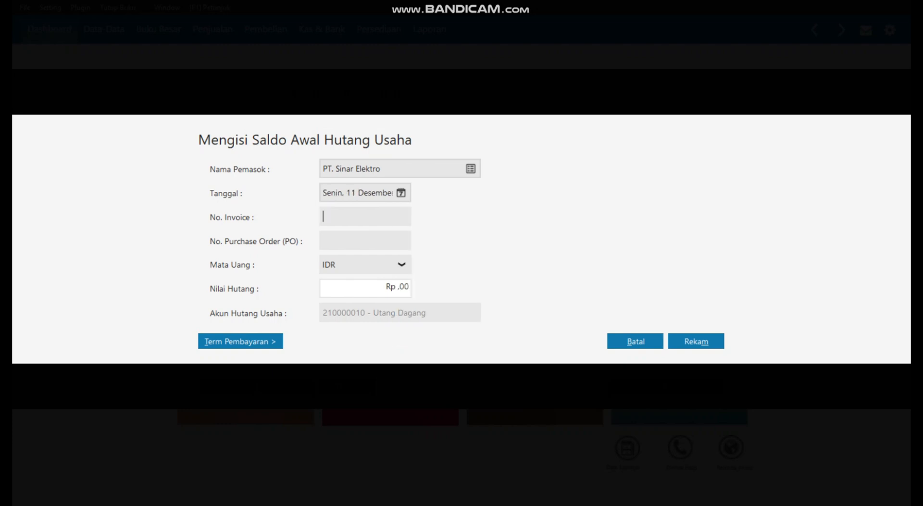
pyautogui.write('INV-01')
pyautogui.press('Tab')
pyautogui.press('Tab')
pyautogui.press('Tab')
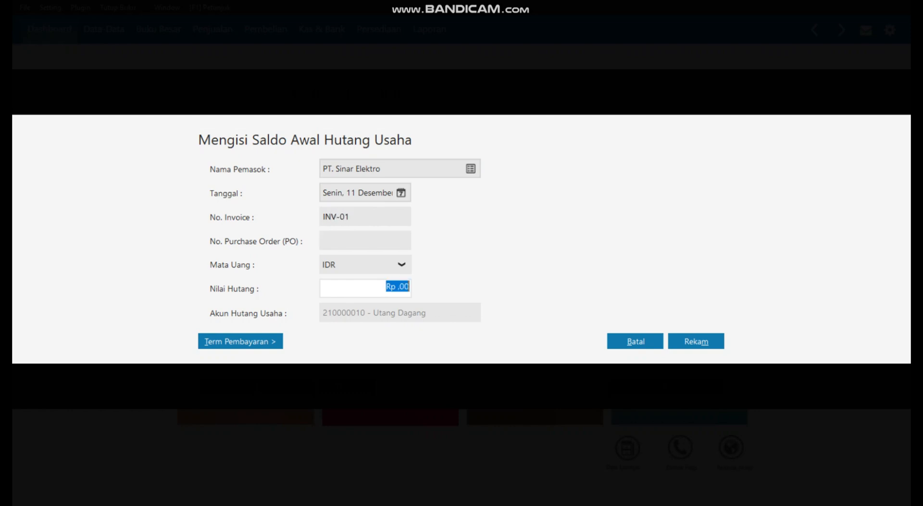
pyautogui.write('10000000')
pyautogui.press('Tab')
pyautogui.press('Tab')
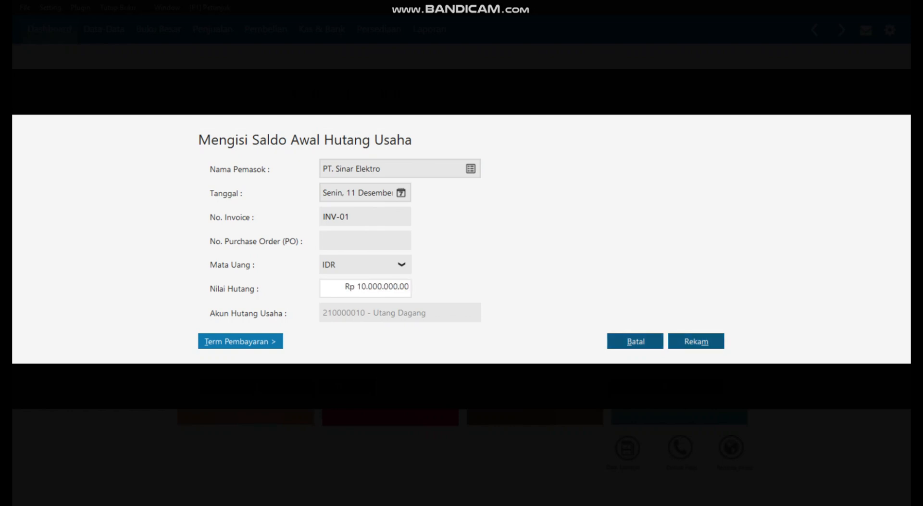
pyautogui.press('Return')
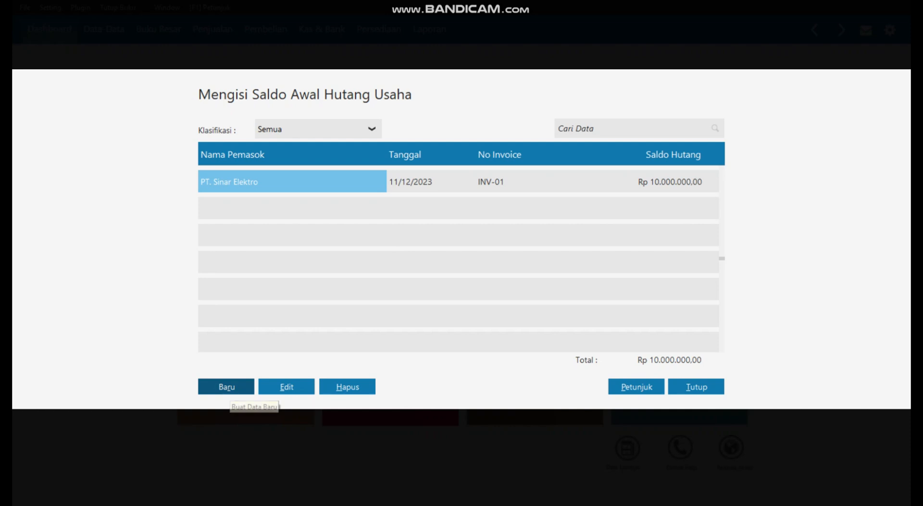
# - Start another opening payable for vendor CV. Riung Jaya, dated 12 November 2023
pyautogui.click(227, 387)
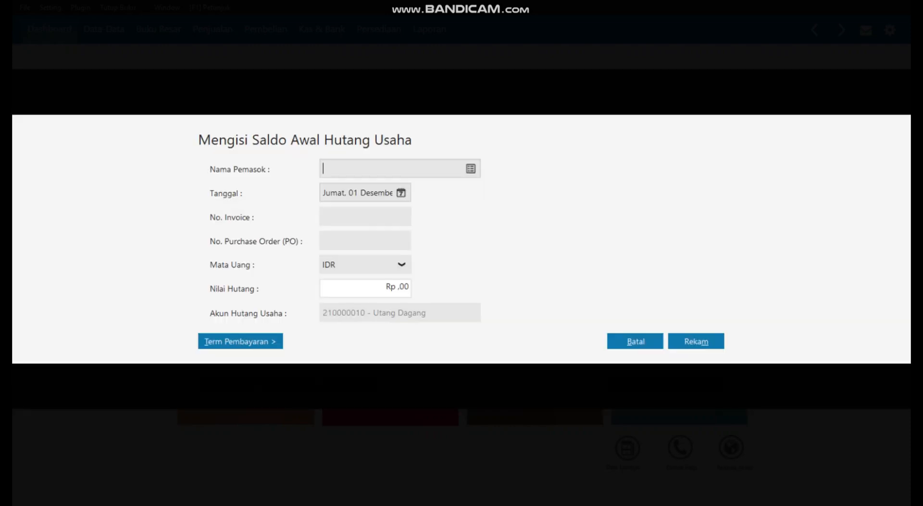
pyautogui.click(471, 168)
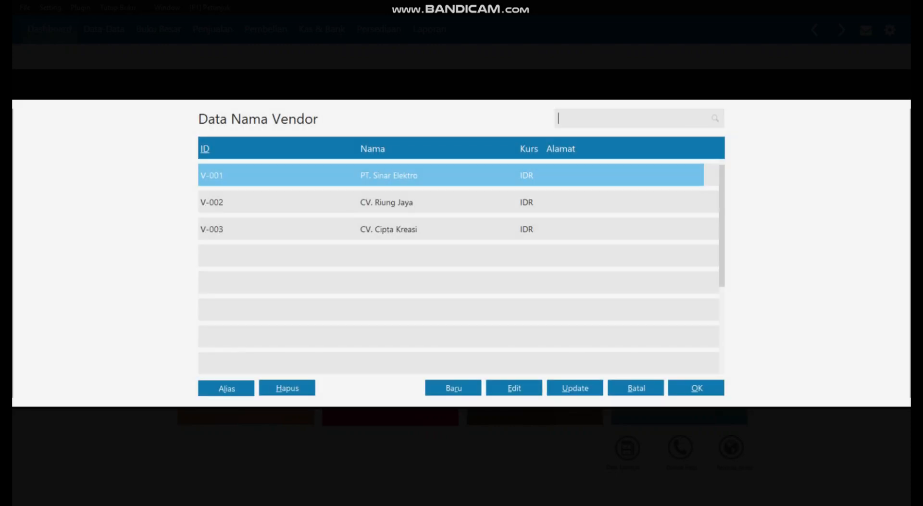
pyautogui.doubleClick(386, 202)
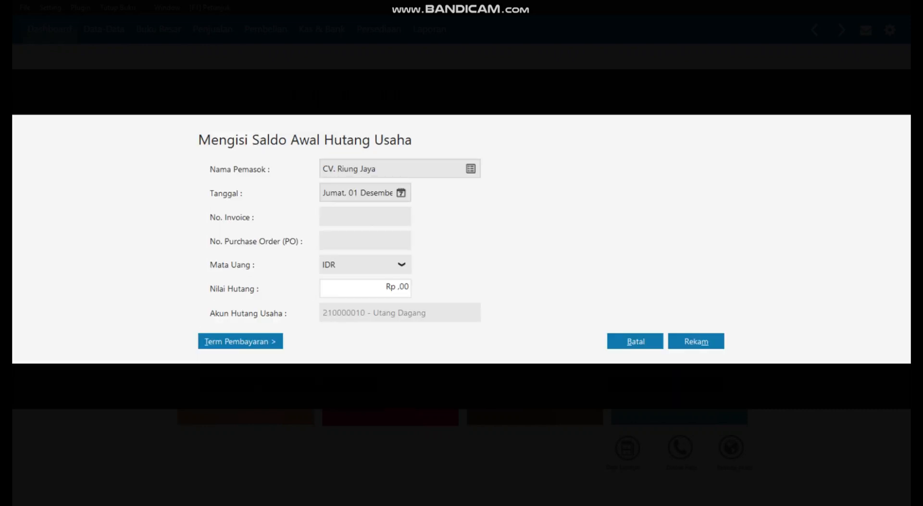
pyautogui.click(401, 192)
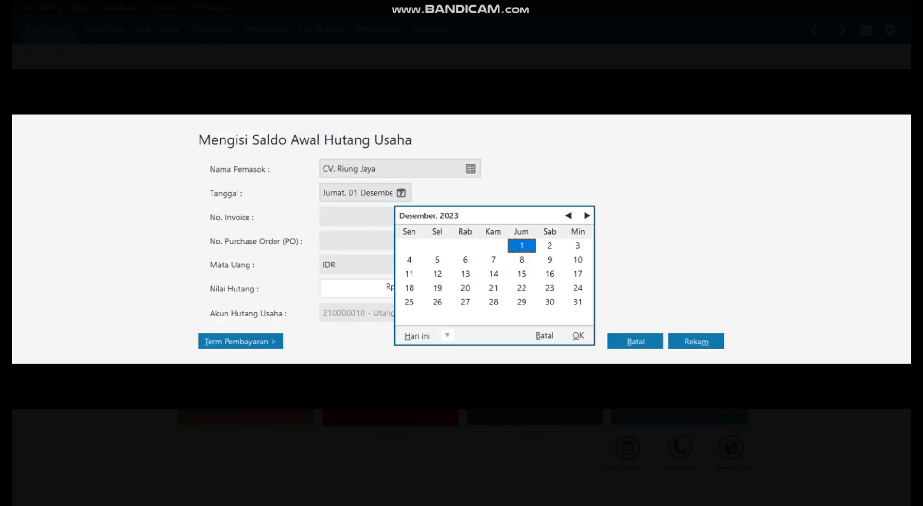
pyautogui.press('pageup')
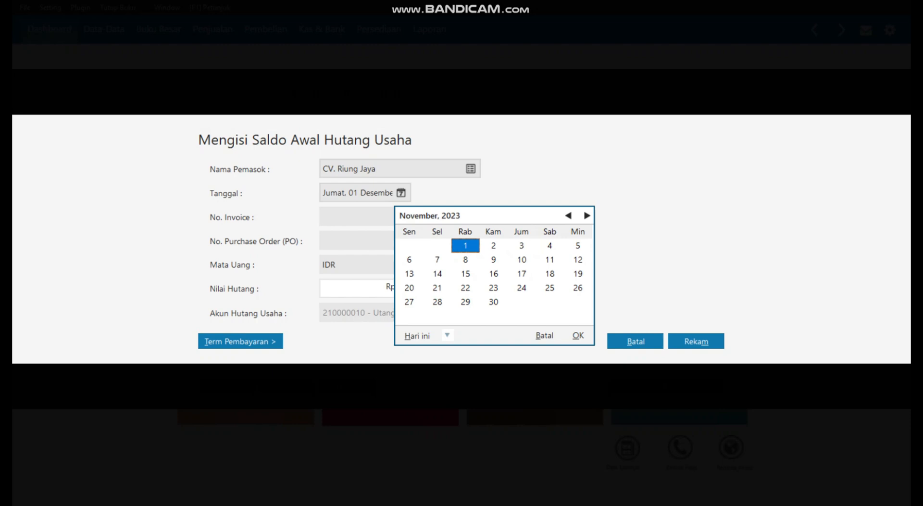
pyautogui.click(578, 259)
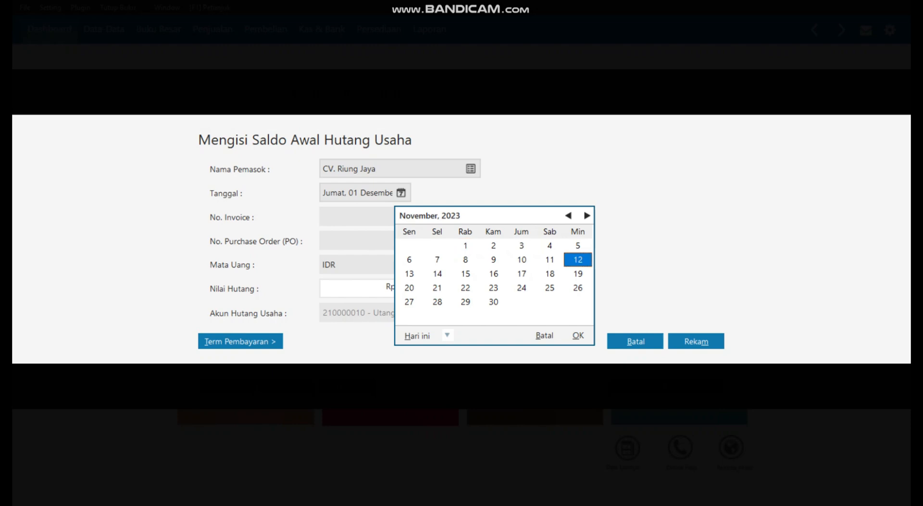
pyautogui.press('Return')
# - Enter invoice number INV-02 and a payable amount of Rp 6.025.000 for CV. Riung Jaya, and record the entry
pyautogui.press('Tab')
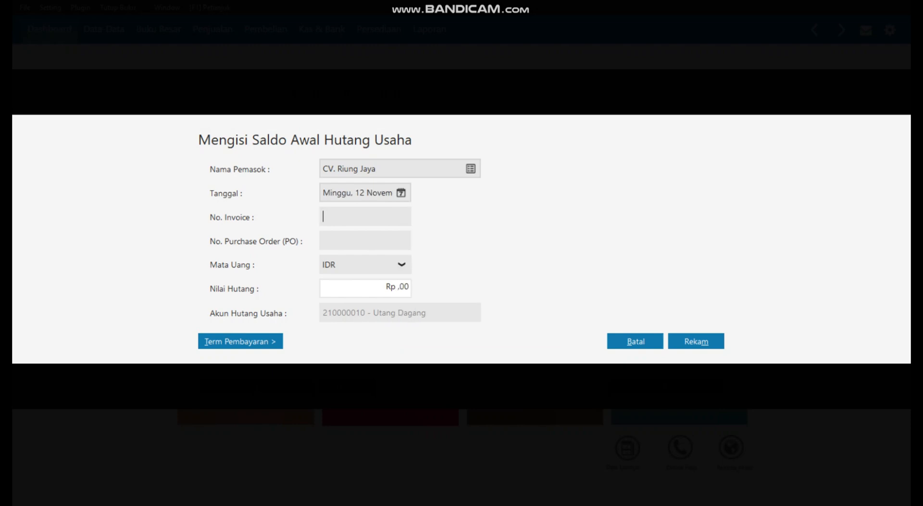
pyautogui.write('INV-02')
pyautogui.press('Tab')
pyautogui.press('Tab')
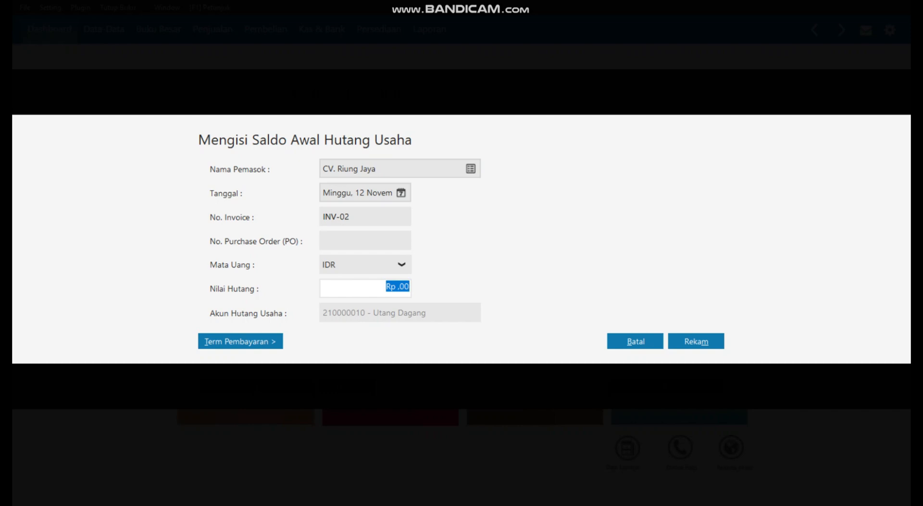
pyautogui.write('6025000')
pyautogui.press('Tab')
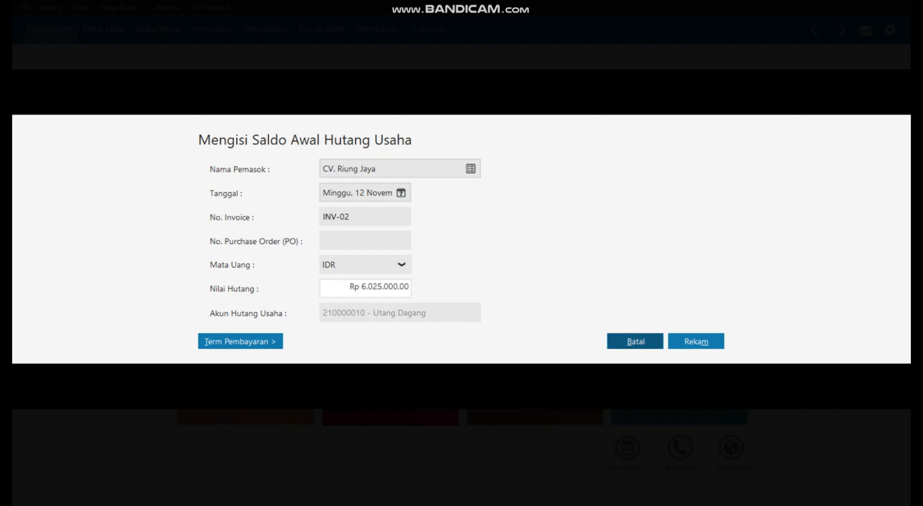
pyautogui.press('Tab')
pyautogui.press('Return')
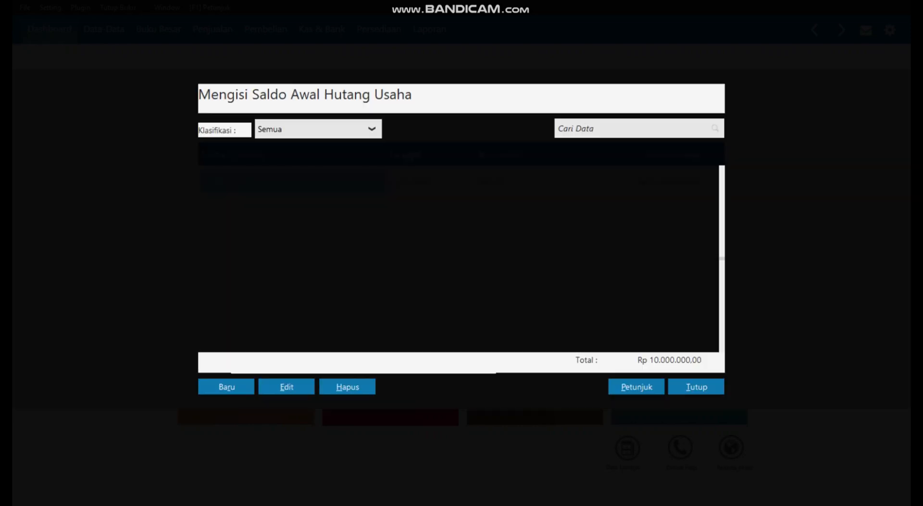
# - Start another opening payable for vendor CV. Cipta Kreasi, dated 26 November 2023
pyautogui.press('Return')
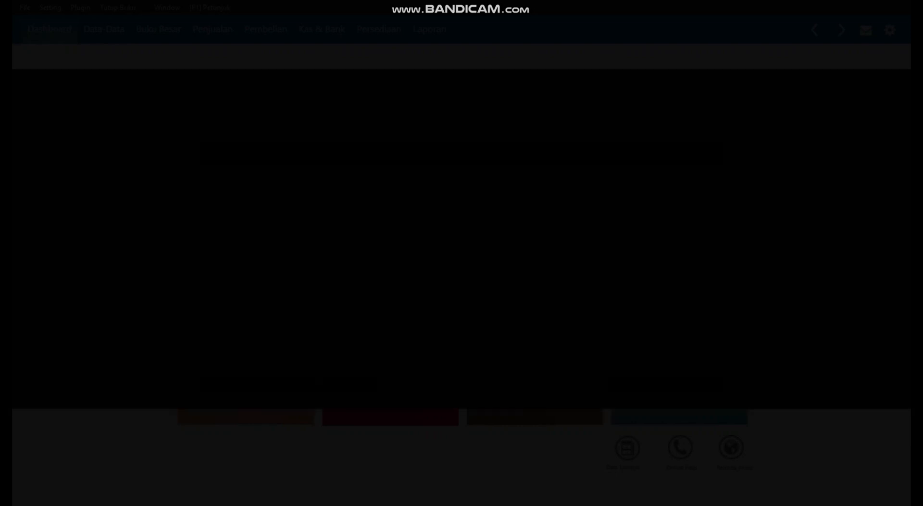
pyautogui.press('Return')
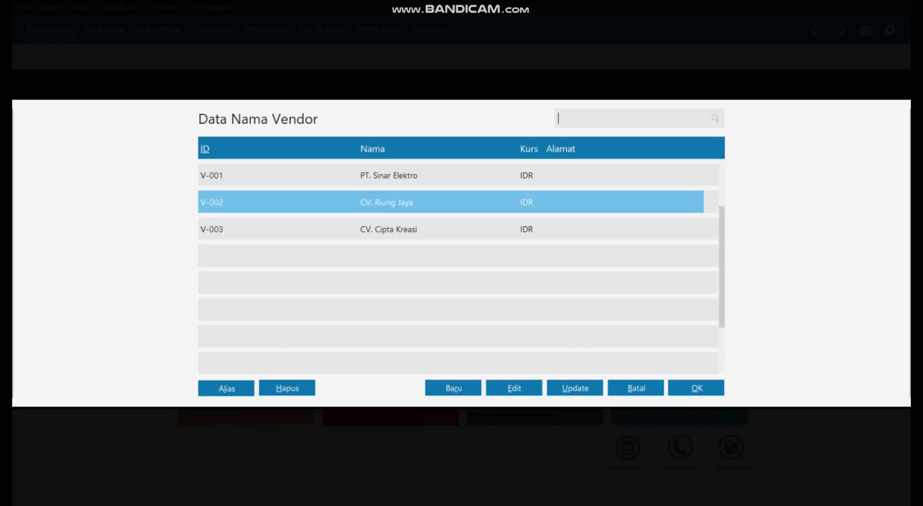
pyautogui.press('Down')
pyautogui.press('Return')
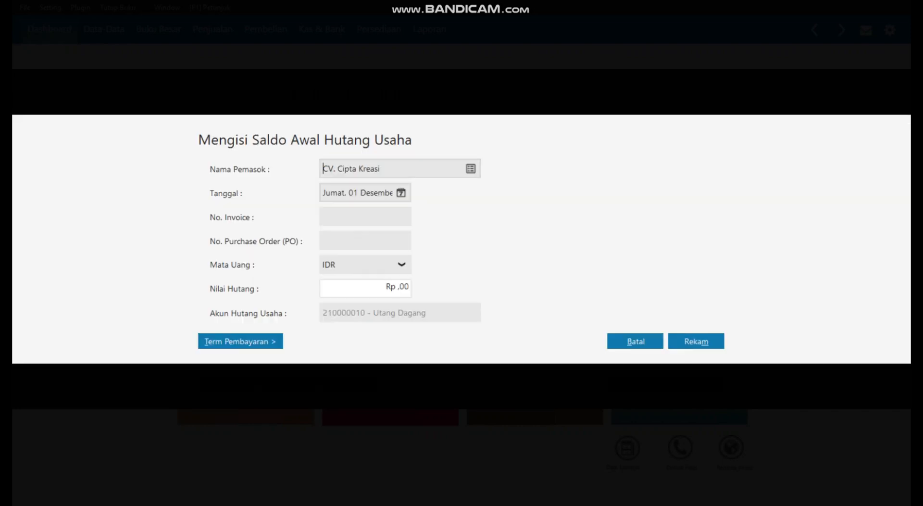
pyautogui.press('Tab')
pyautogui.hotkey('alt', 'Down')
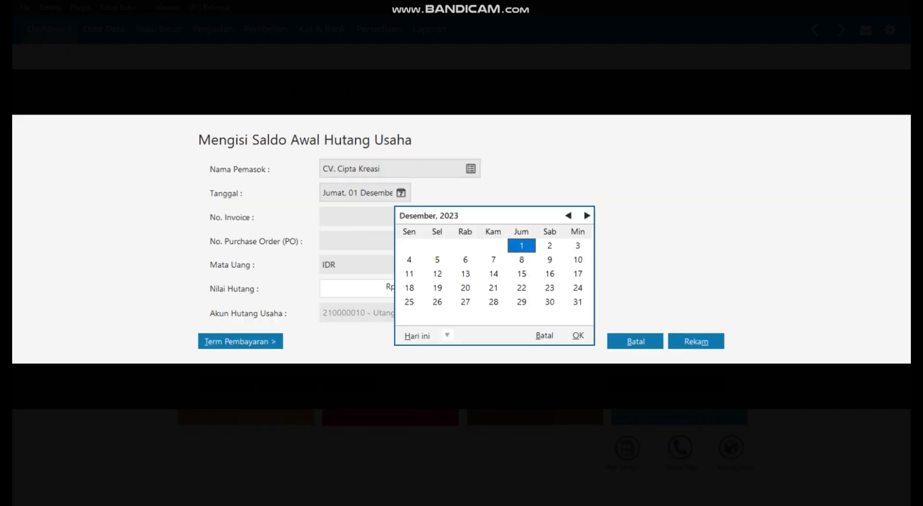
pyautogui.press('pageup')
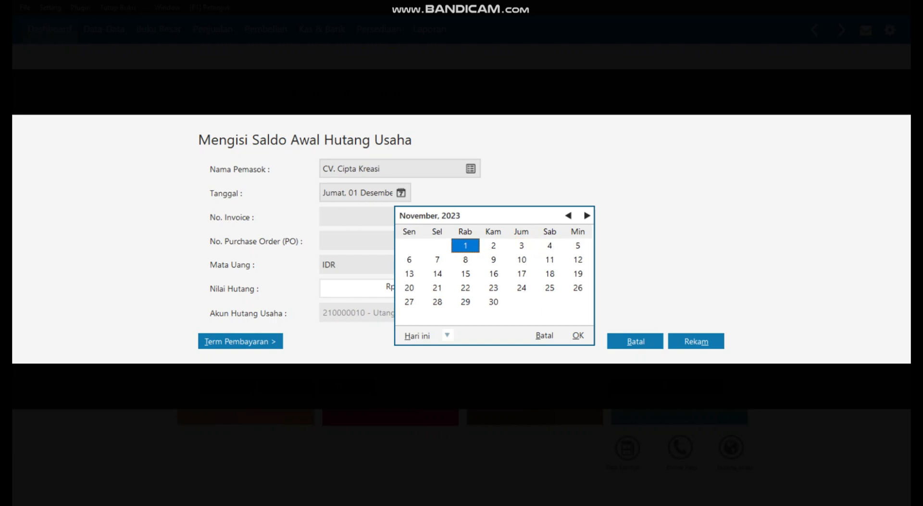
pyautogui.click(578, 287)
pyautogui.click(578, 335)
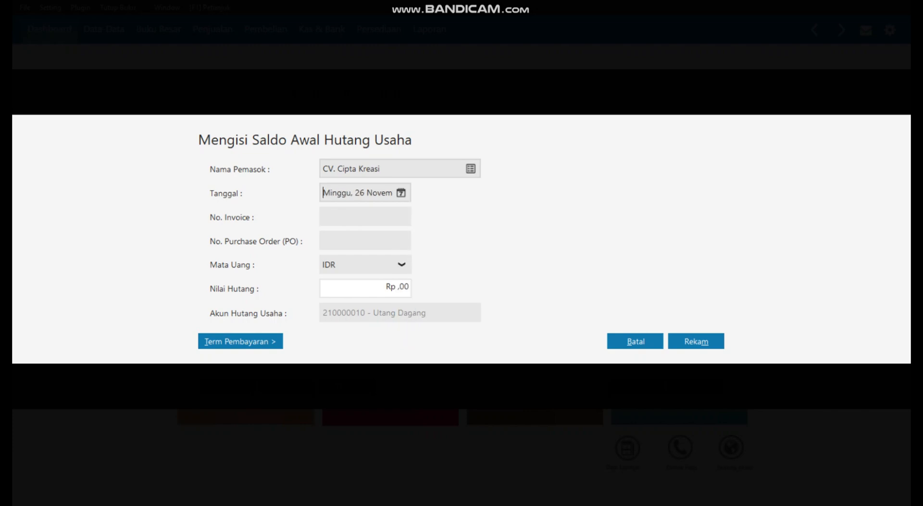
# - Record CV. Cipta Kreasi's opening payable with invoice number INV-03 and amount Rp 850.000, and close the payables list
pyautogui.press('Tab')
pyautogui.write('INV-03')
pyautogui.press('Tab')
pyautogui.press('Tab')
pyautogui.press('Tab')
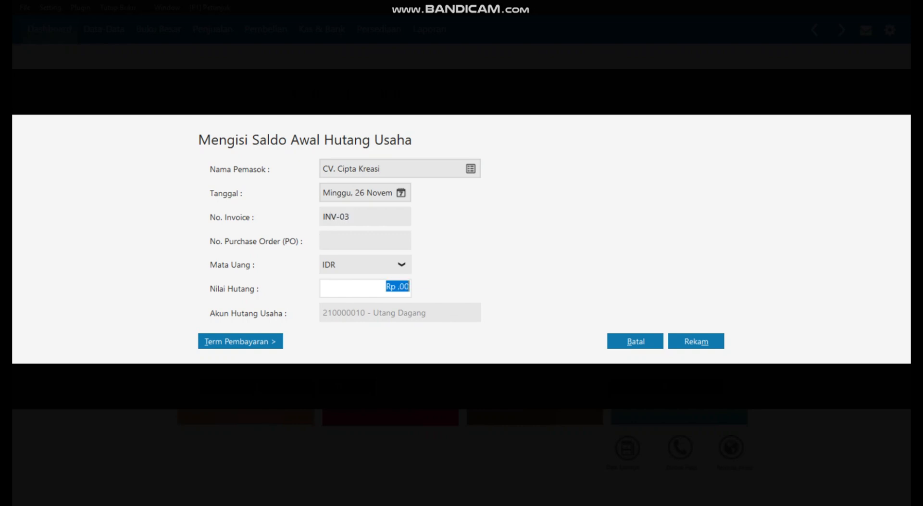
pyautogui.write('850.000')
pyautogui.hotkey('alt', 'm')
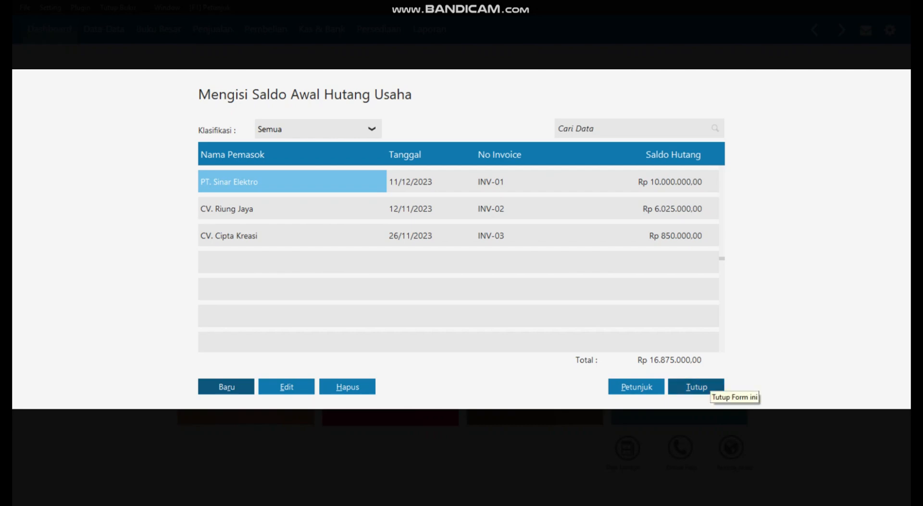
pyautogui.click(704, 387)
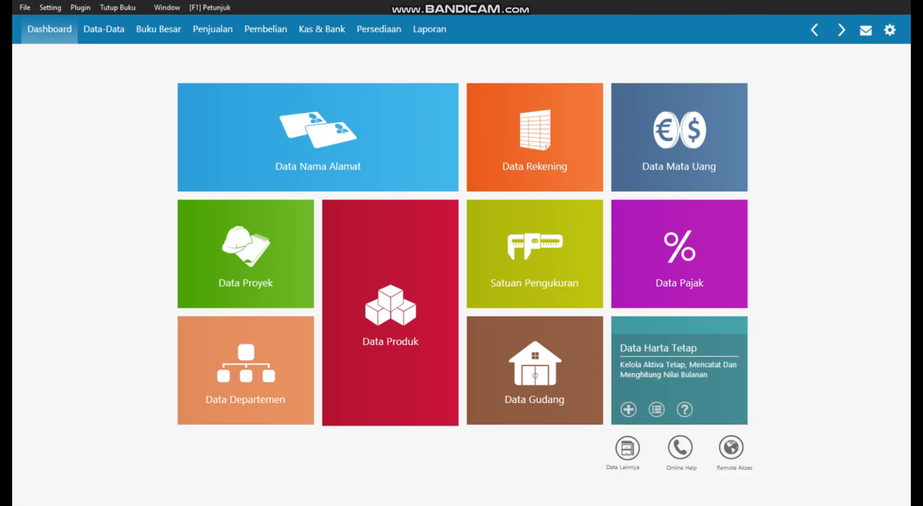
# - Review the Saldo Persediaan table in the Word module document, and return to the Data-Data module in Zahir
pyautogui.hotkey('alt', 'Tab')
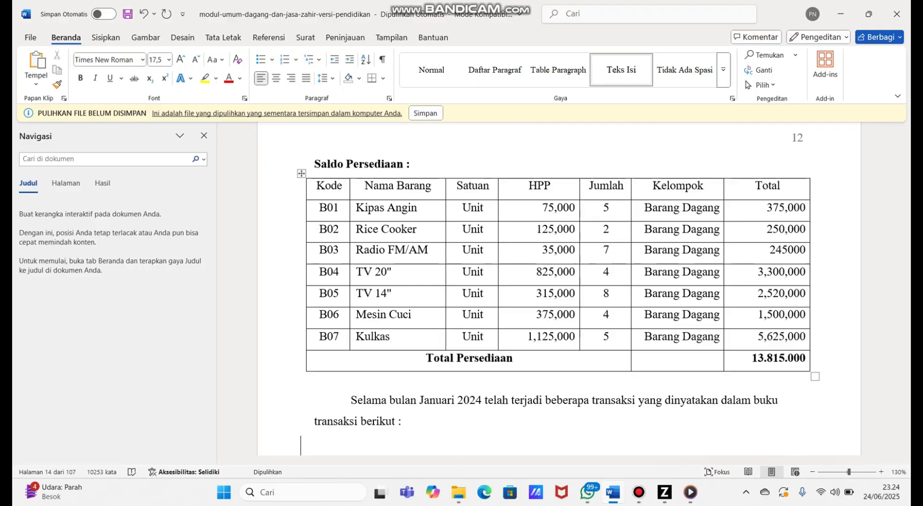
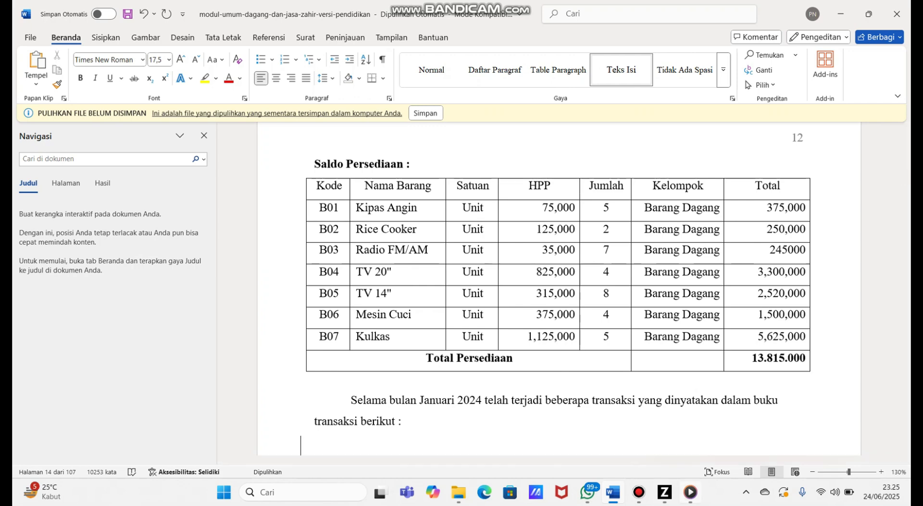
pyautogui.moveTo(665, 492)
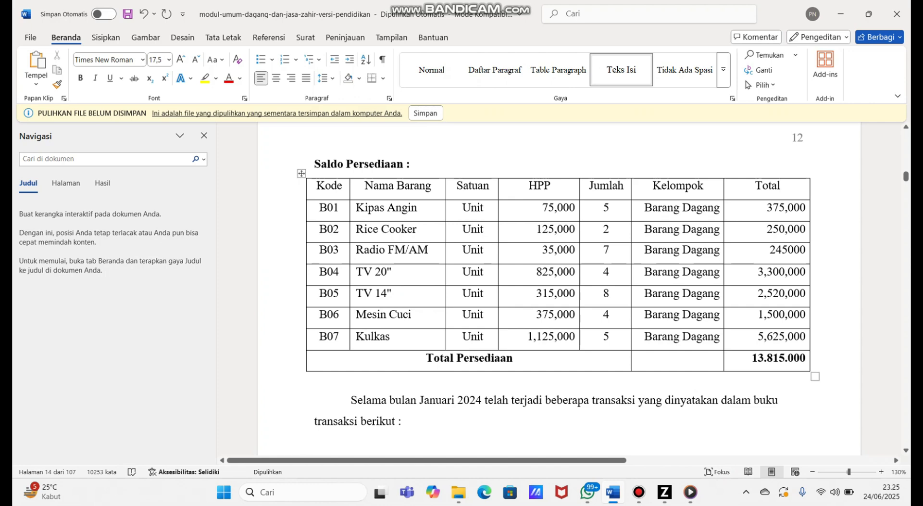
pyautogui.click(664, 492)
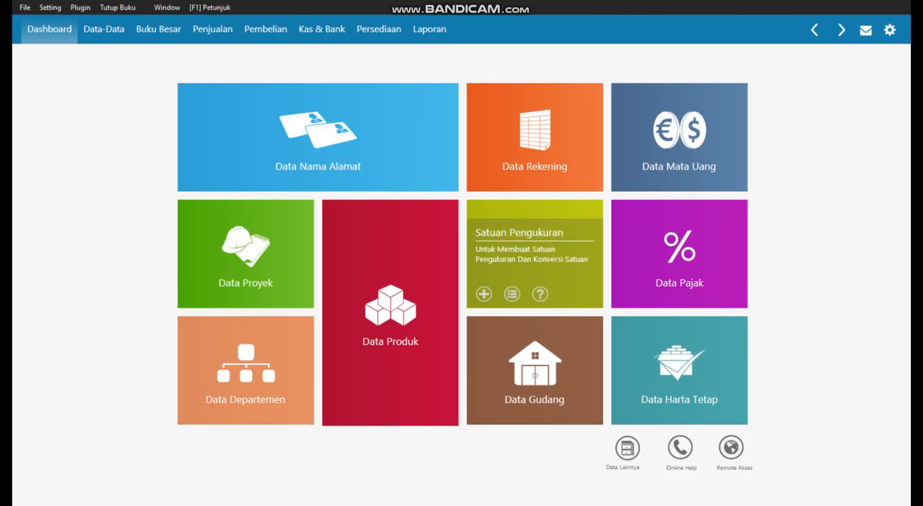
pyautogui.click(104, 30)
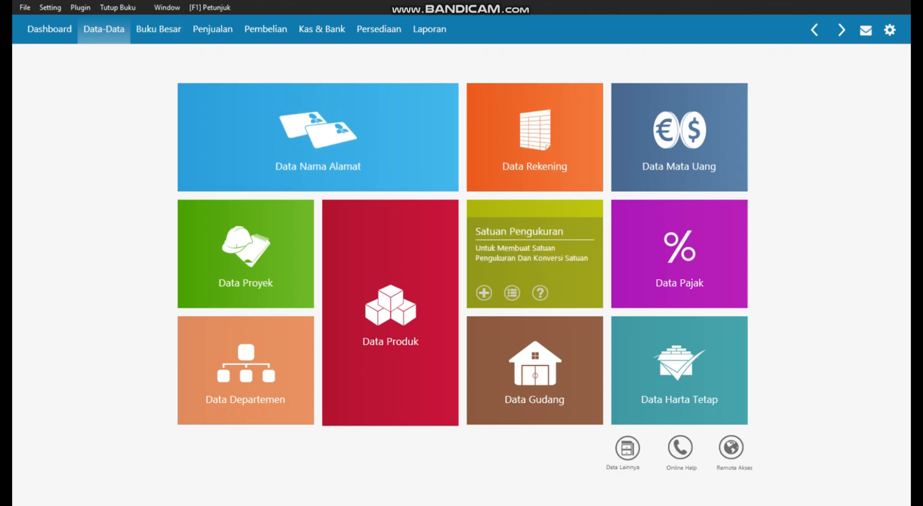
# - Add a measurement unit with code and name Unit as a base unit, record it, and close the unit list
pyautogui.click(535, 259)
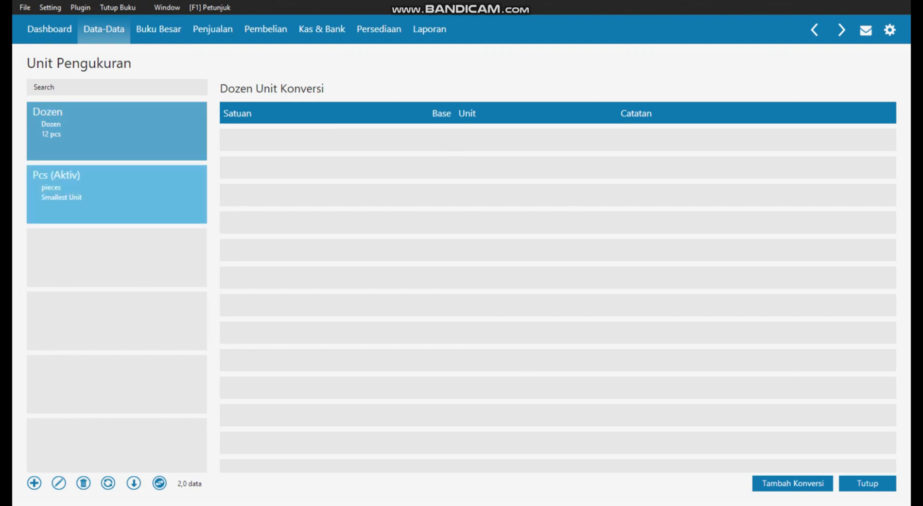
pyautogui.click(159, 483)
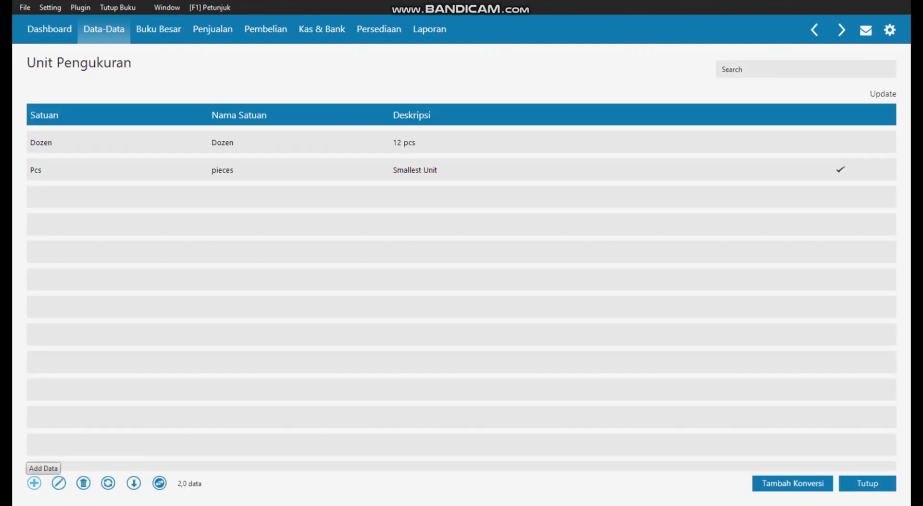
pyautogui.click(34, 483)
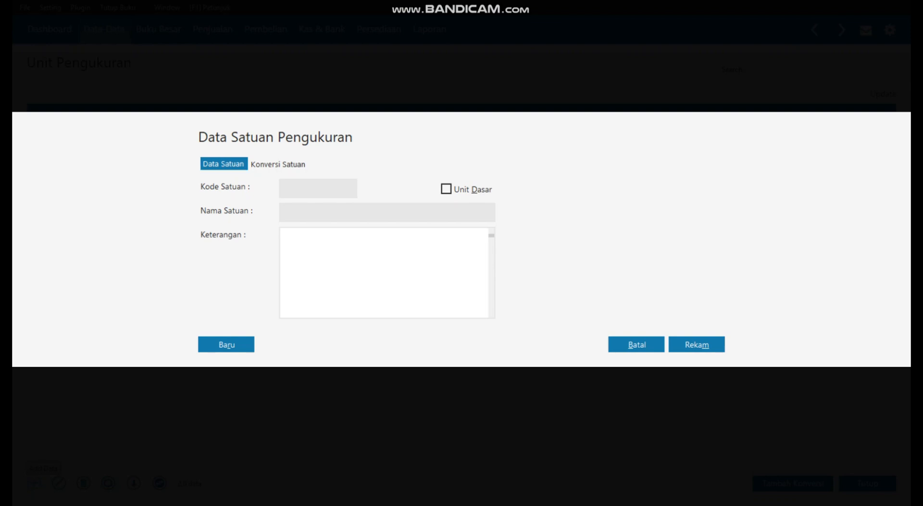
pyautogui.write('Unit')
pyautogui.press('Tab')
pyautogui.press('Tab')
pyautogui.write('Unit')
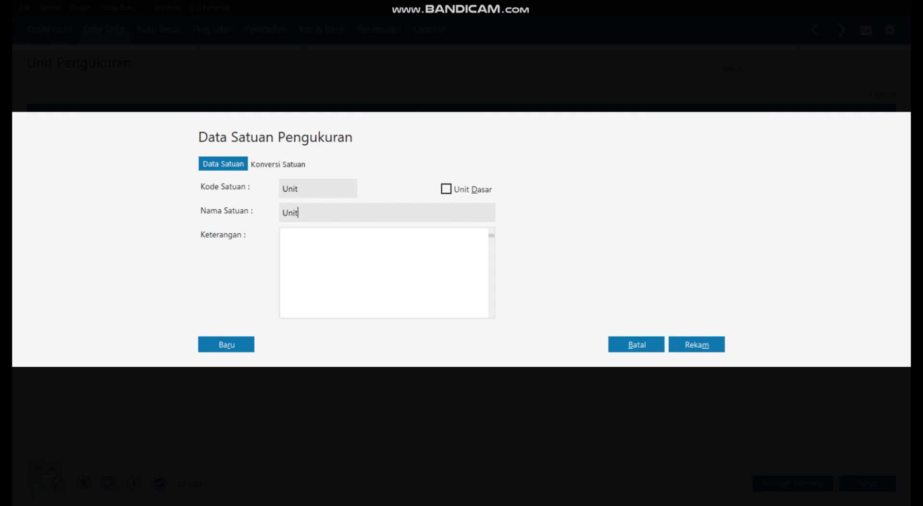
pyautogui.click(447, 189)
pyautogui.click(696, 345)
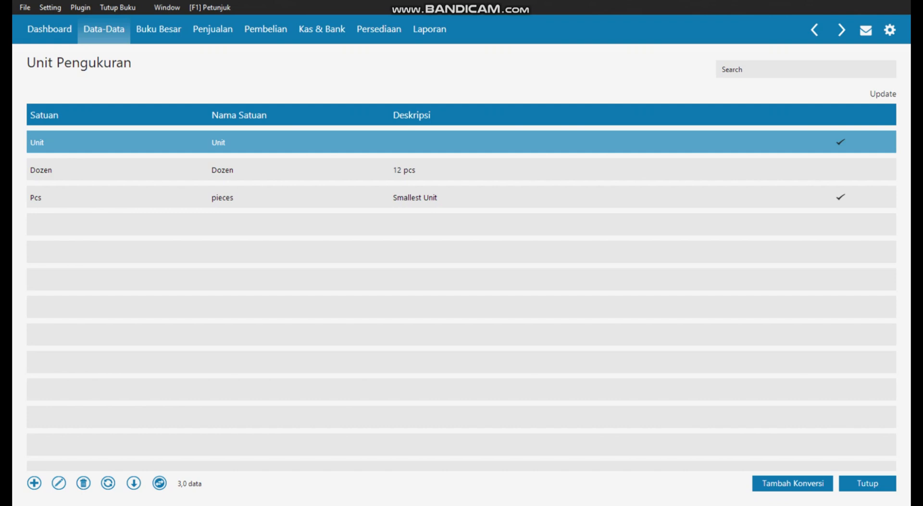
pyautogui.click(868, 483)
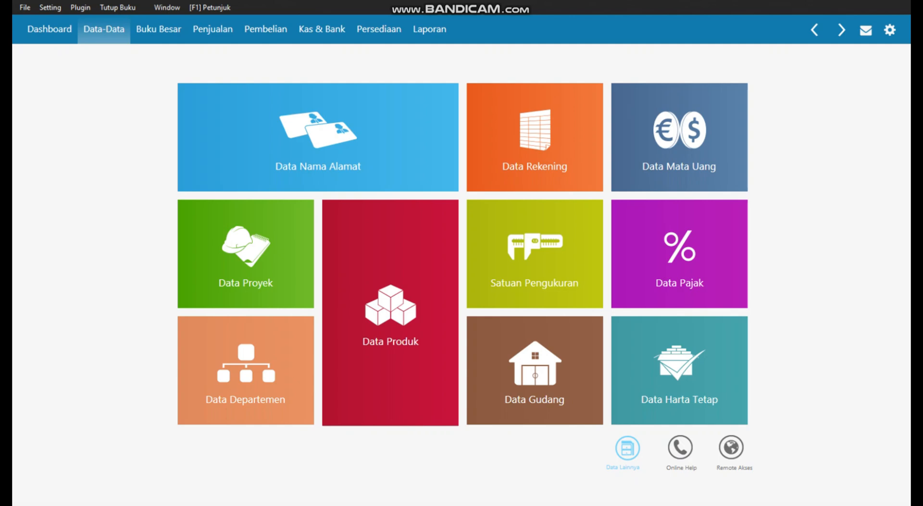
# - Edit the product group Product 1 and rename it Barang Dagang
pyautogui.click(627, 448)
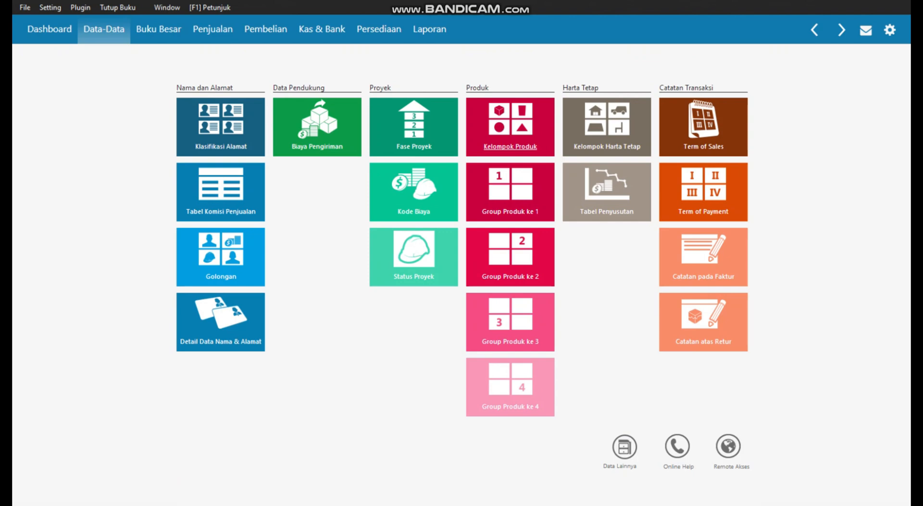
pyautogui.click(510, 127)
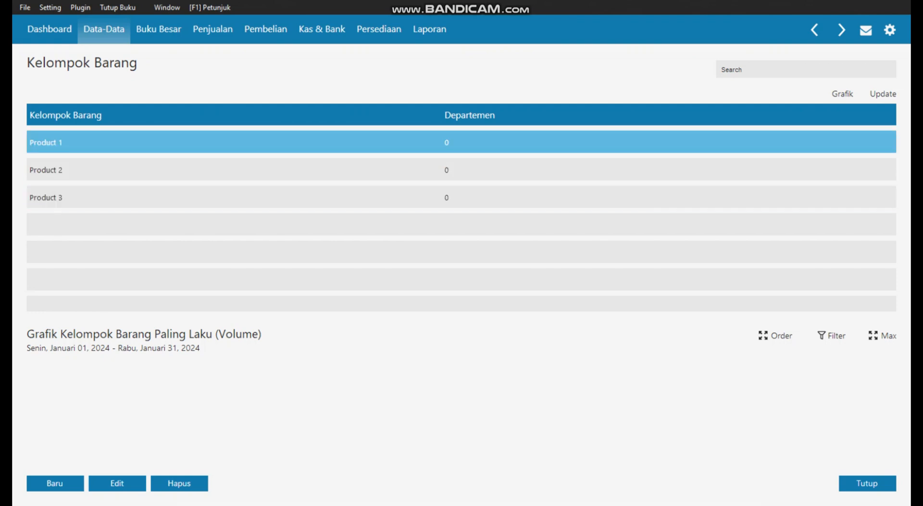
pyautogui.rightClick(201, 144)
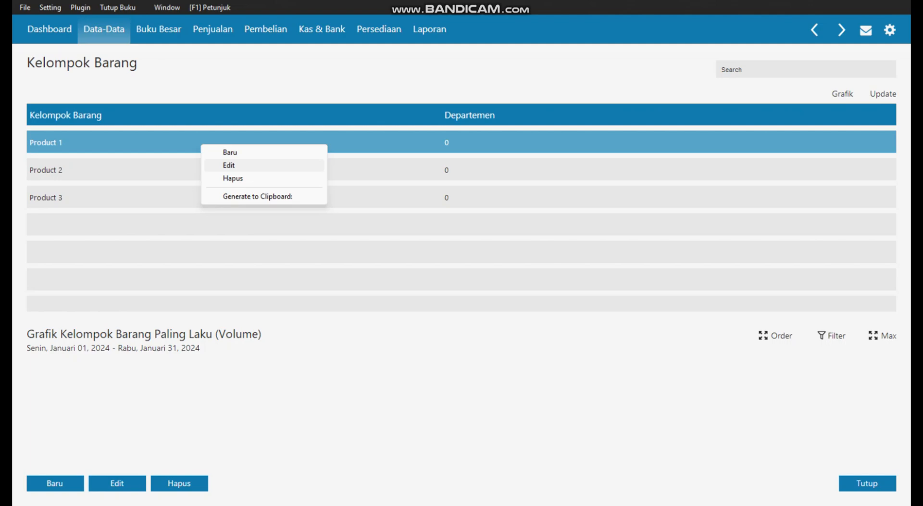
pyautogui.click(228, 164)
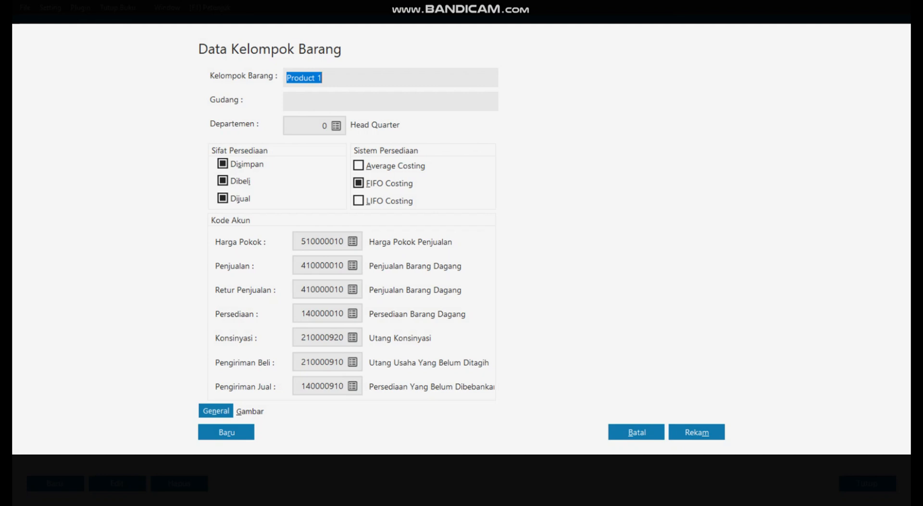
pyautogui.write('Barang Daga')
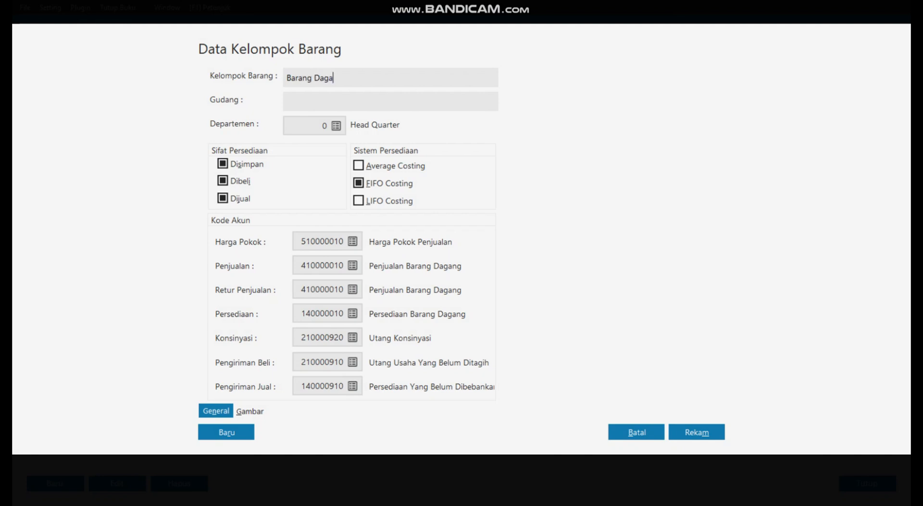
pyautogui.write('ng')
# - Create the account Retur Penjualan Barang Dagang under Pendapatan Usaha and assign it as the group's Retur Penjualan account
pyautogui.click(352, 289)
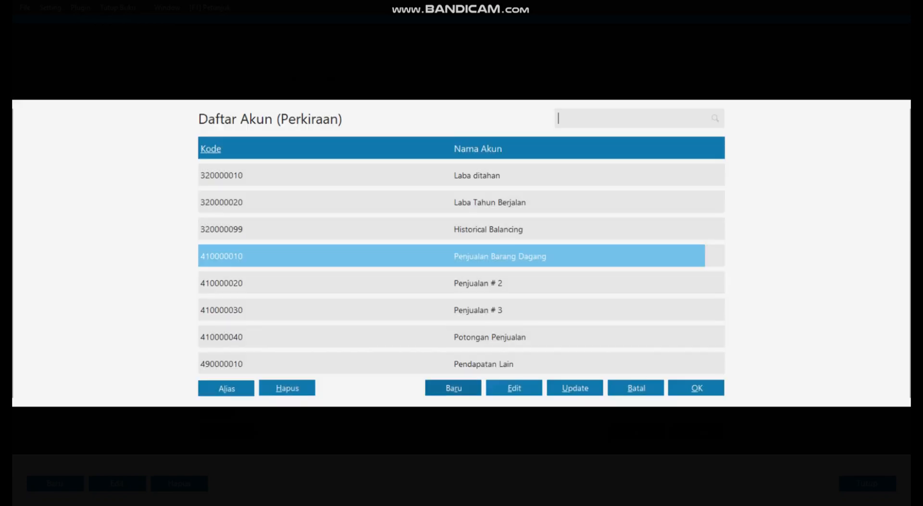
pyautogui.click(453, 388)
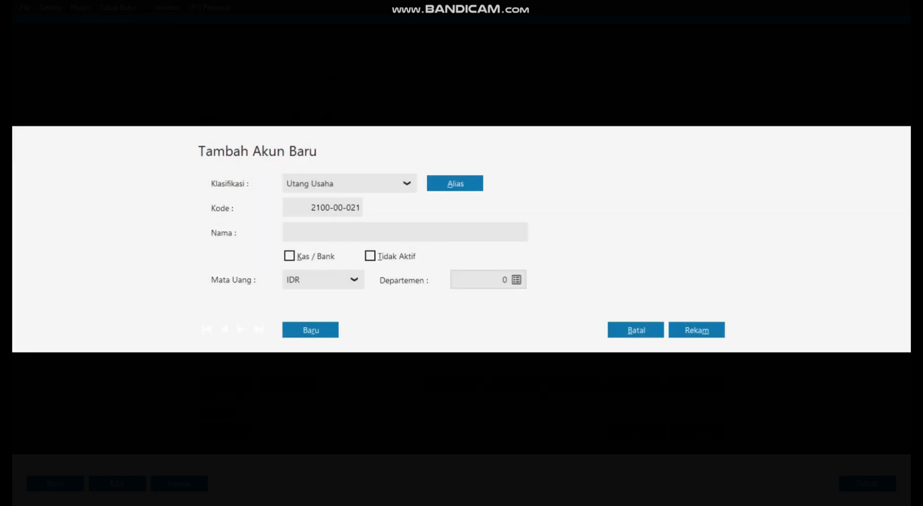
pyautogui.write('Retur Penjualan Barang D')
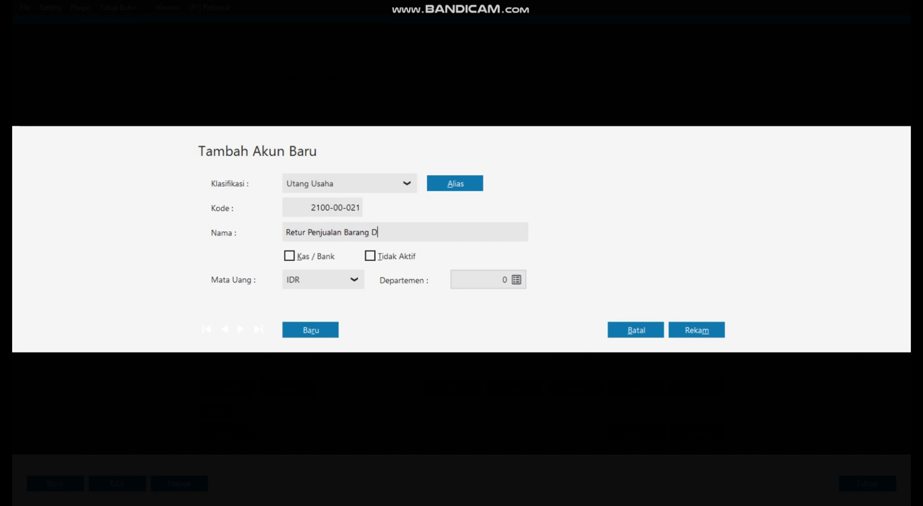
pyautogui.write('agang')
pyautogui.click(407, 183)
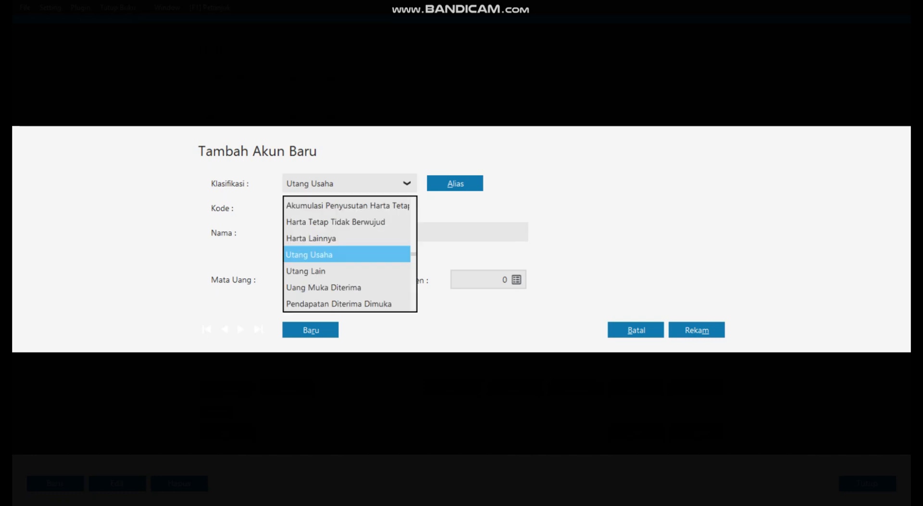
pyautogui.scroll(-2, 349, 254)
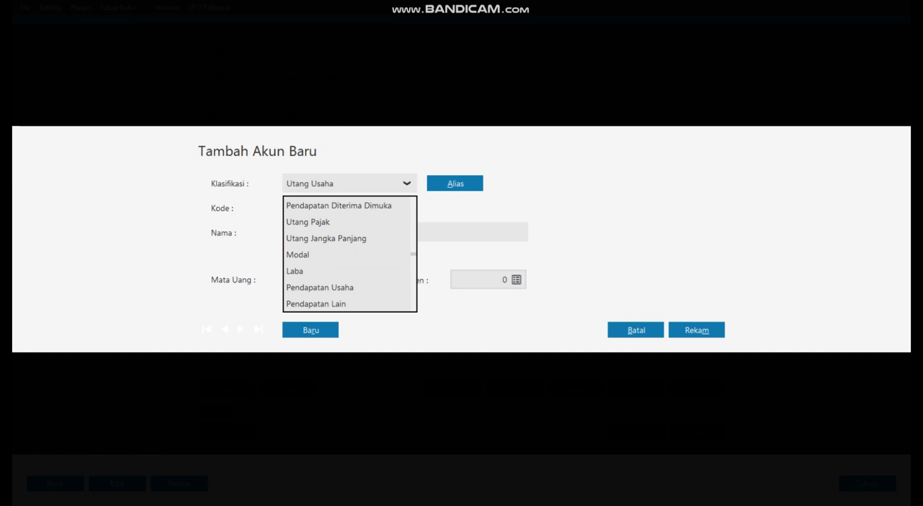
pyautogui.click(320, 287)
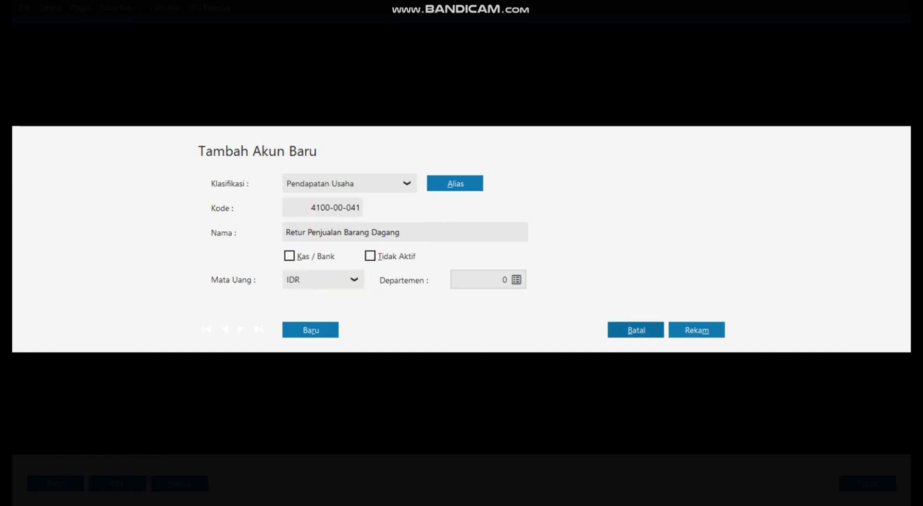
pyautogui.click(696, 330)
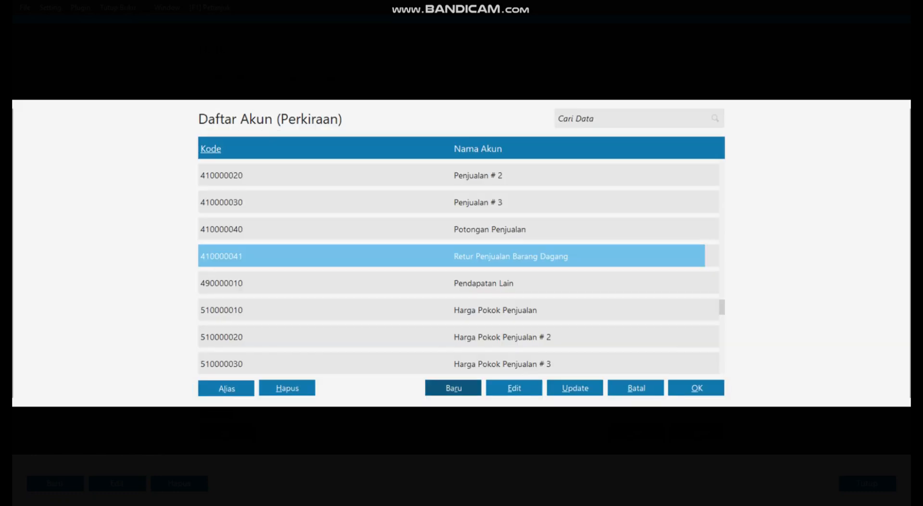
pyautogui.press('Return')
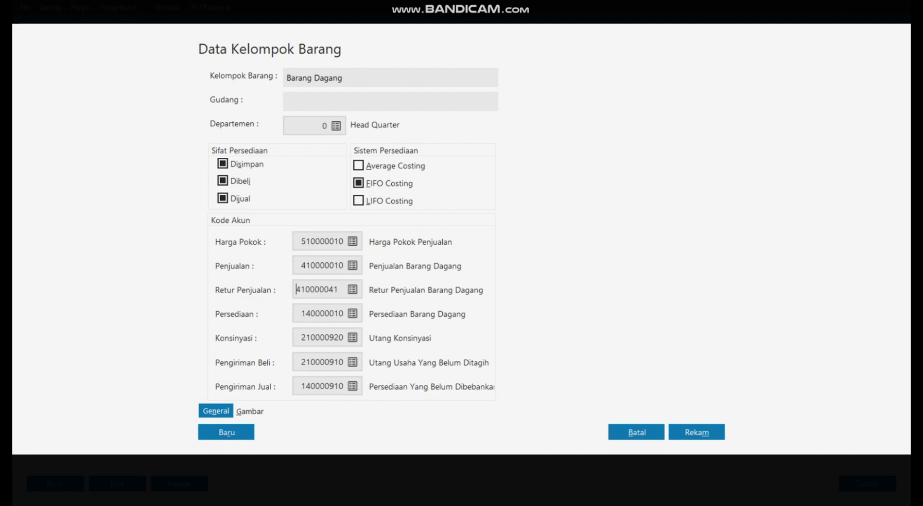
# - Record the Barang Dagang group, applying its account codes to all its products, and return to the main Data-Data page
pyautogui.hotkey('alt', 'm')
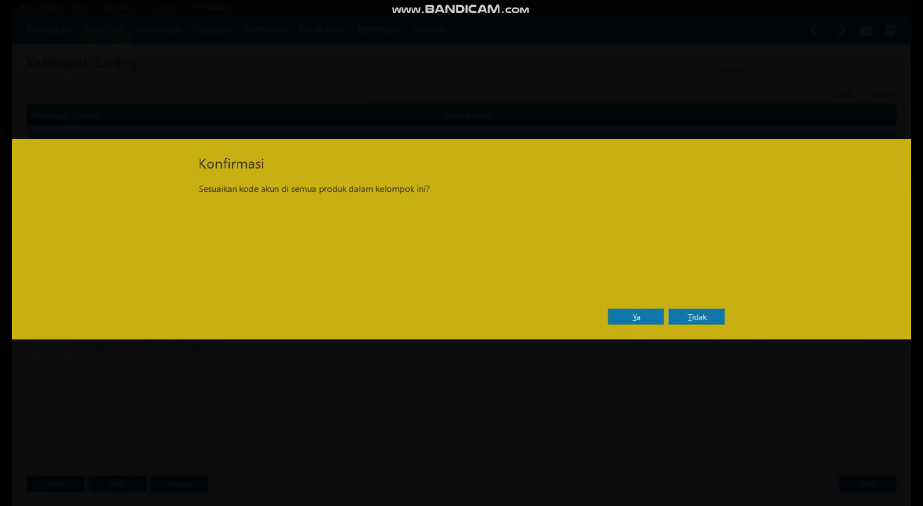
pyautogui.hotkey('alt', 'y')
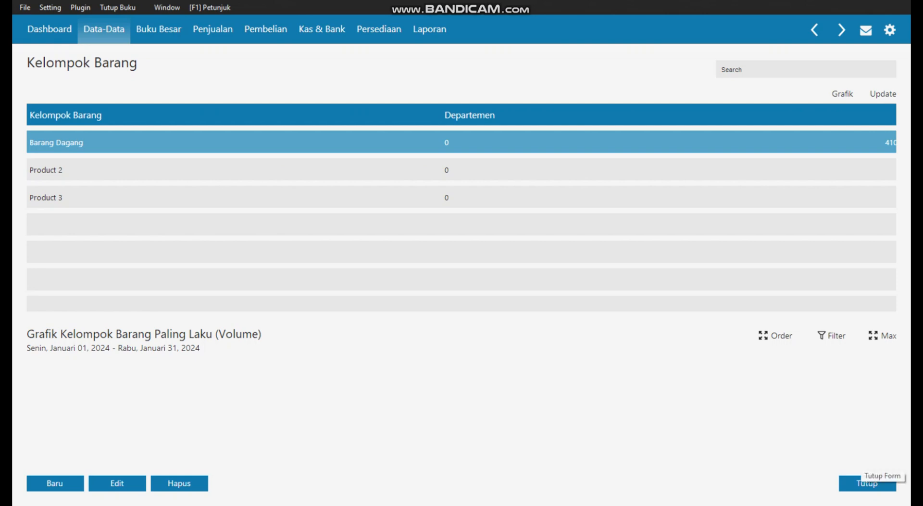
pyautogui.click(867, 483)
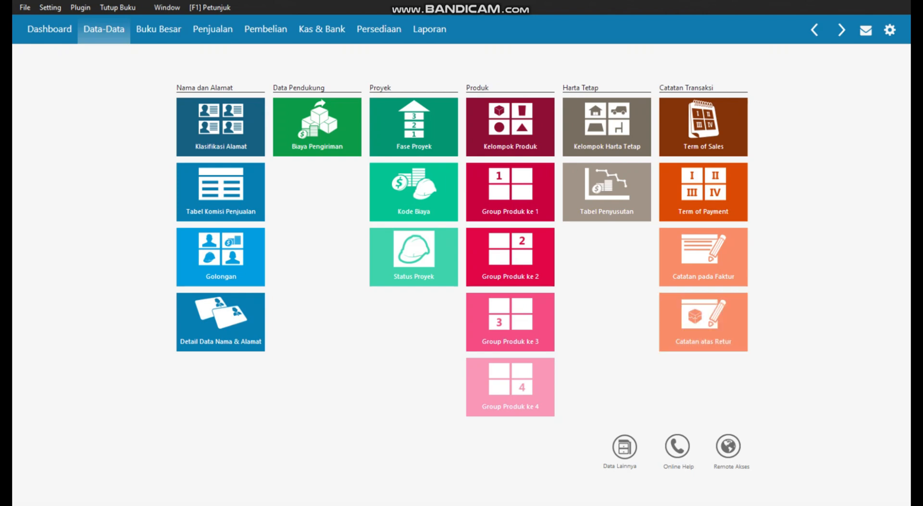
pyautogui.click(624, 447)
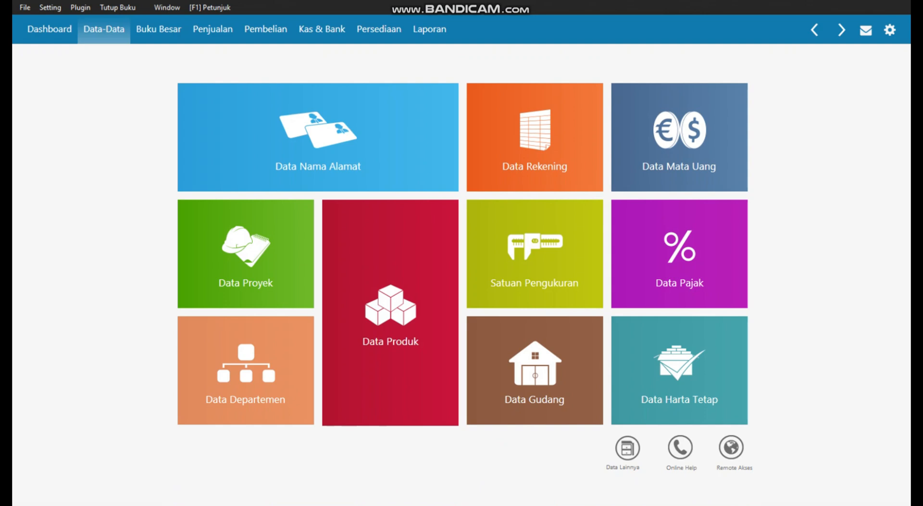
pyautogui.moveTo(535, 379)
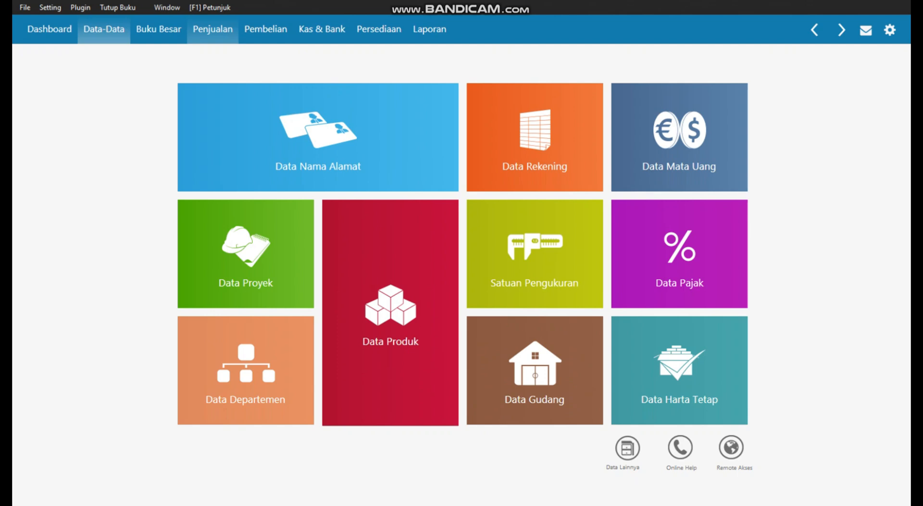
pyautogui.hotkey('alt', 's')
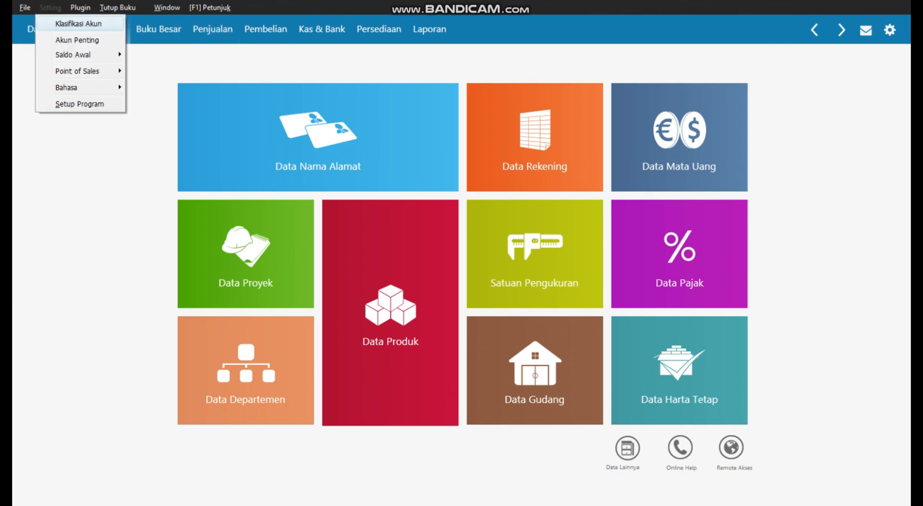
pyautogui.press('Right')
pyautogui.press('Right')
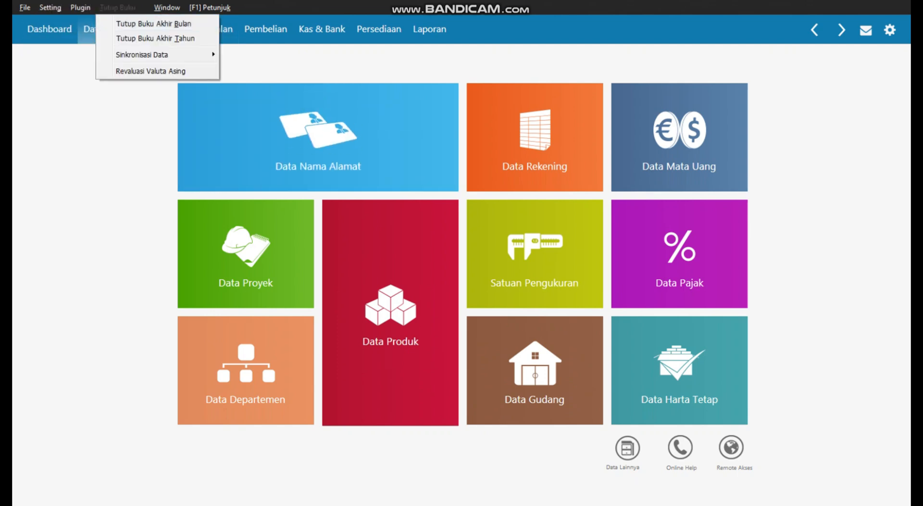
pyautogui.press('Escape')
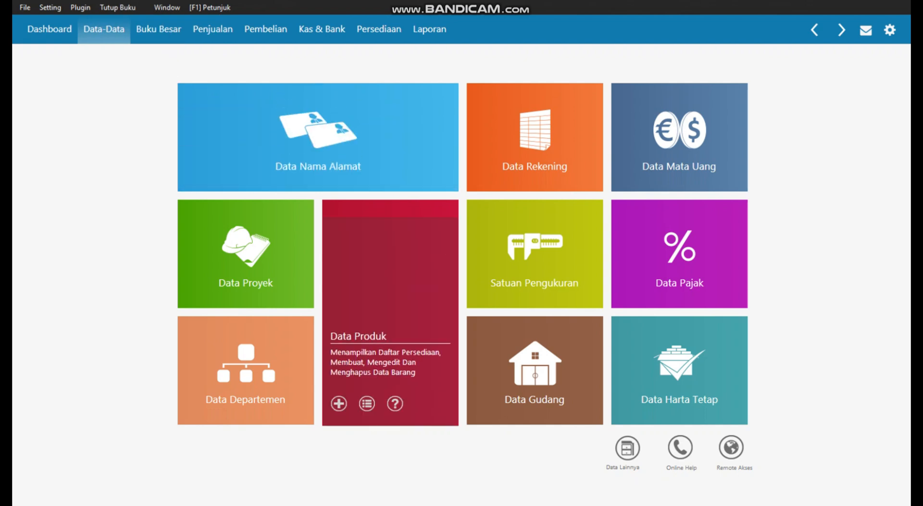
# - Start a new product record in Data Produk with item code B01
pyautogui.click(389, 312)
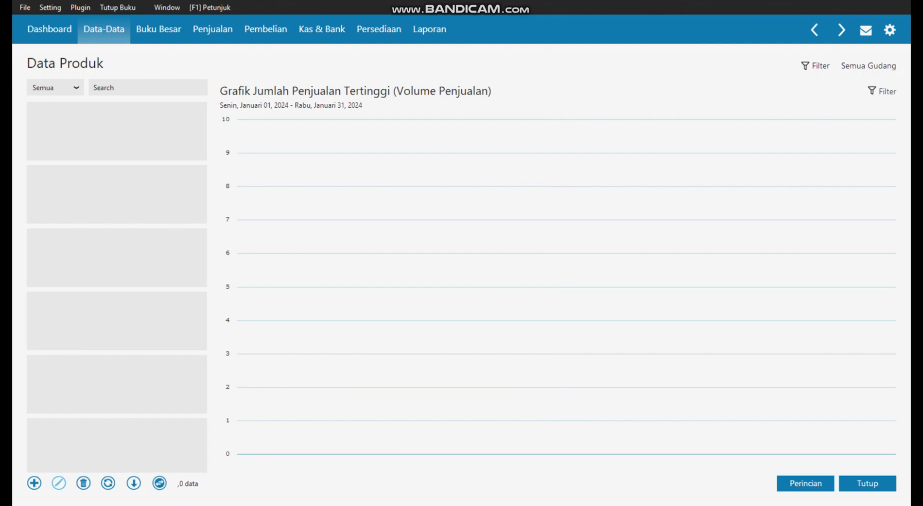
pyautogui.click(159, 483)
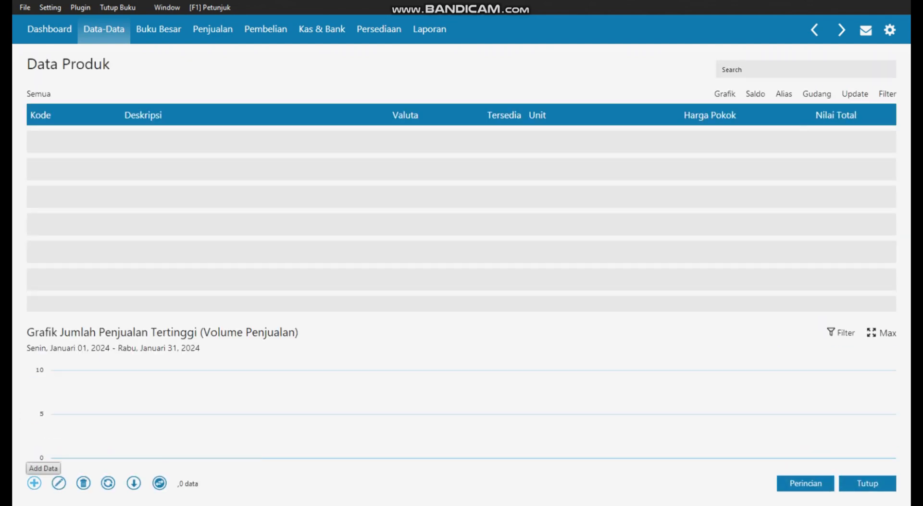
pyautogui.click(34, 483)
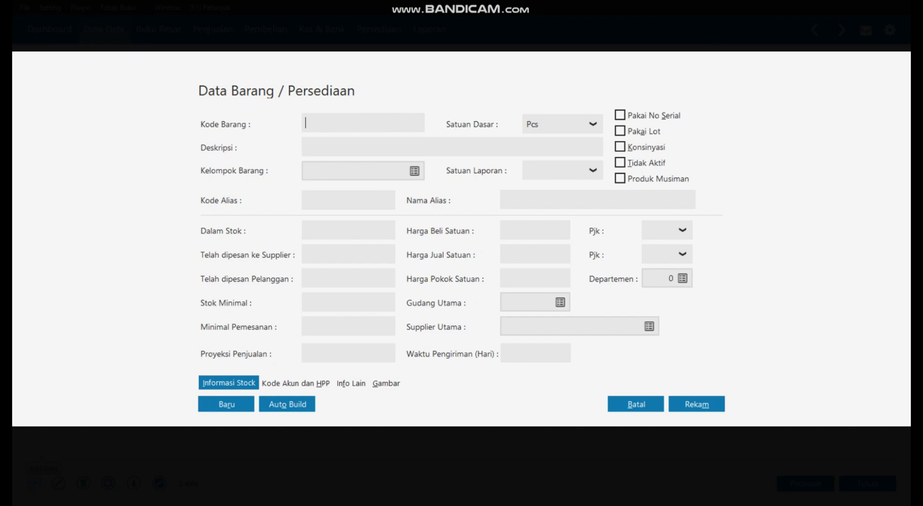
pyautogui.write('B')
pyautogui.write('-01')
pyautogui.press('BackSpace')
pyautogui.press('BackSpace')
pyautogui.press('BackSpace')
pyautogui.write('01')
# - Set product B01's base unit to Unit and its description to Kipas Angin, and save it to begin another product
pyautogui.click(593, 124)
pyautogui.click(593, 124)
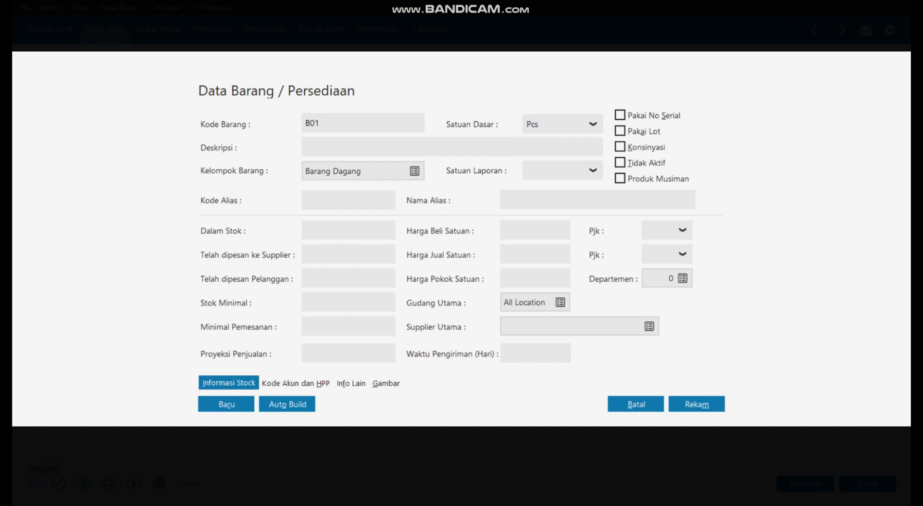
pyautogui.click(593, 124)
pyautogui.click(559, 147)
pyautogui.write('Kipas Angin')
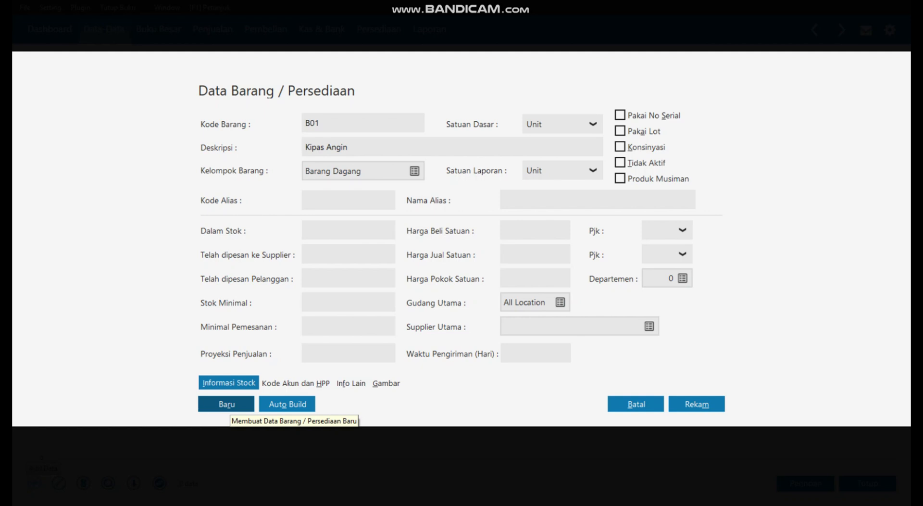
pyautogui.click(230, 405)
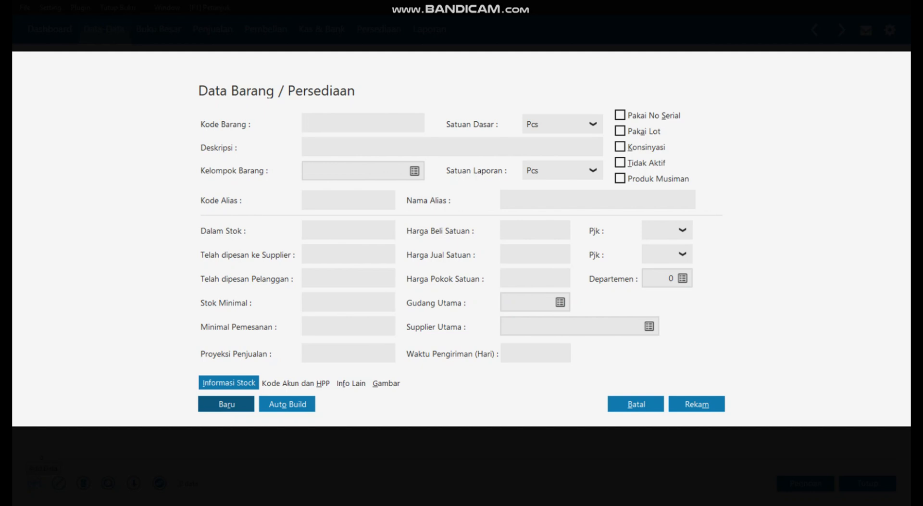
# - Enter product B02 with description Rice Cooker, select its base unit, and save it to begin another product
pyautogui.write('B02')
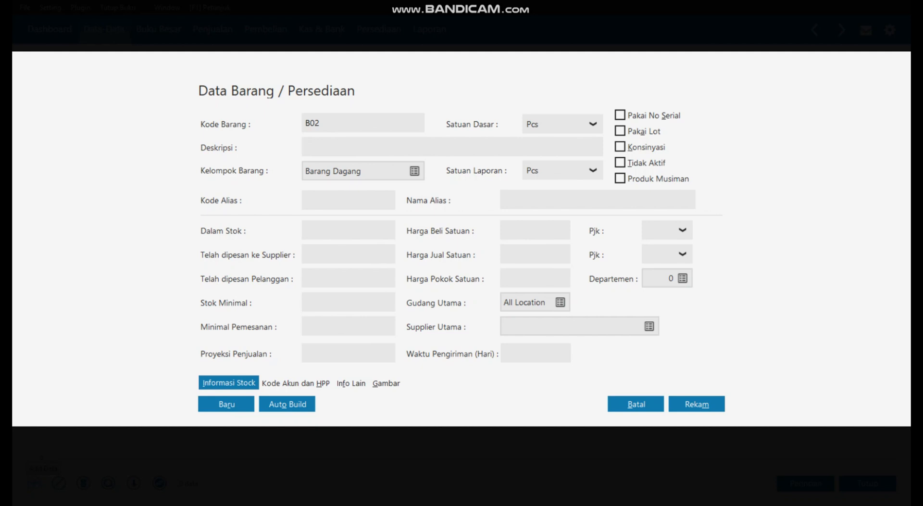
pyautogui.write('Rice Cooker')
pyautogui.click(593, 124)
pyautogui.click(560, 163)
pyautogui.press('Down')
pyautogui.click(226, 404)
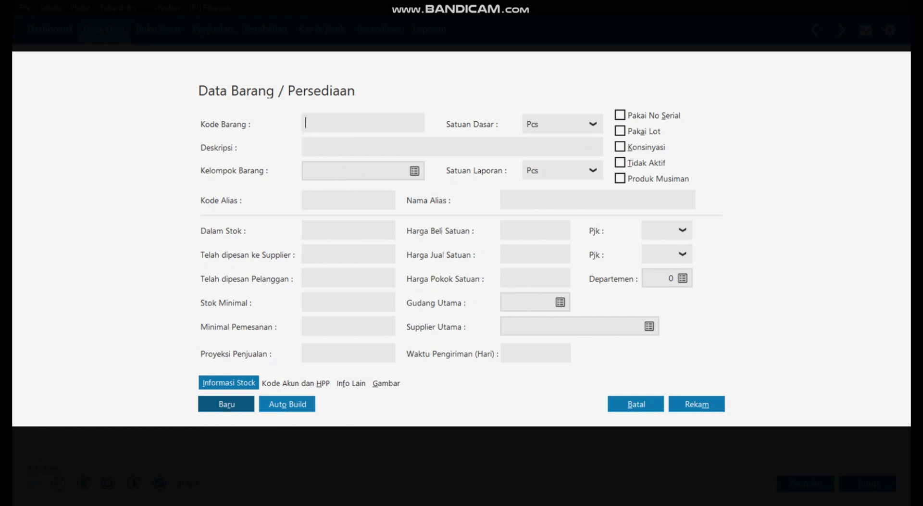
# - Enter product B03 with description Radio FM/AM and base unit Unit, and save it to begin another product
pyautogui.write('B03')
pyautogui.press('Tab')
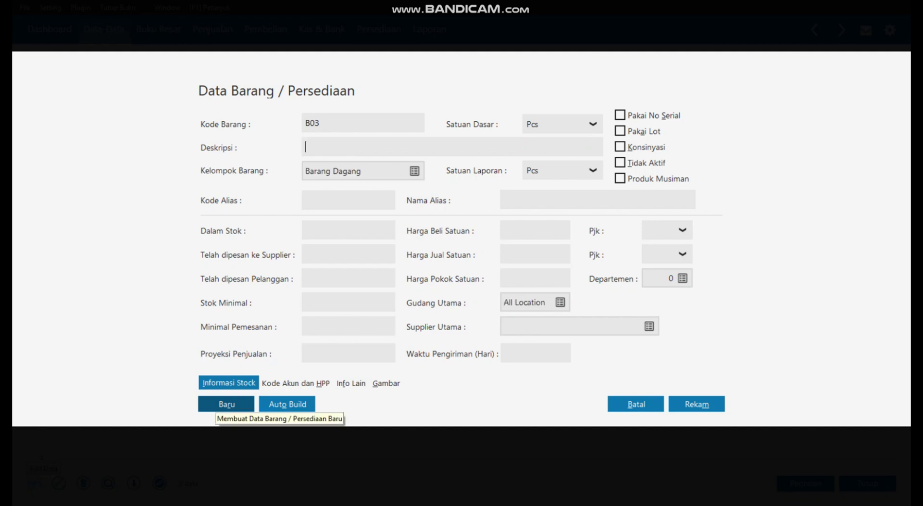
pyautogui.write('Radio ')
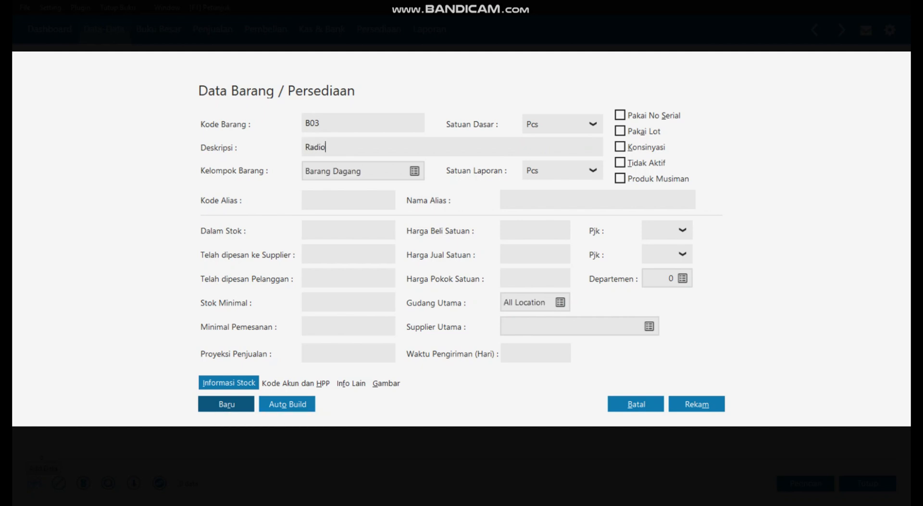
pyautogui.write('FM/AM')
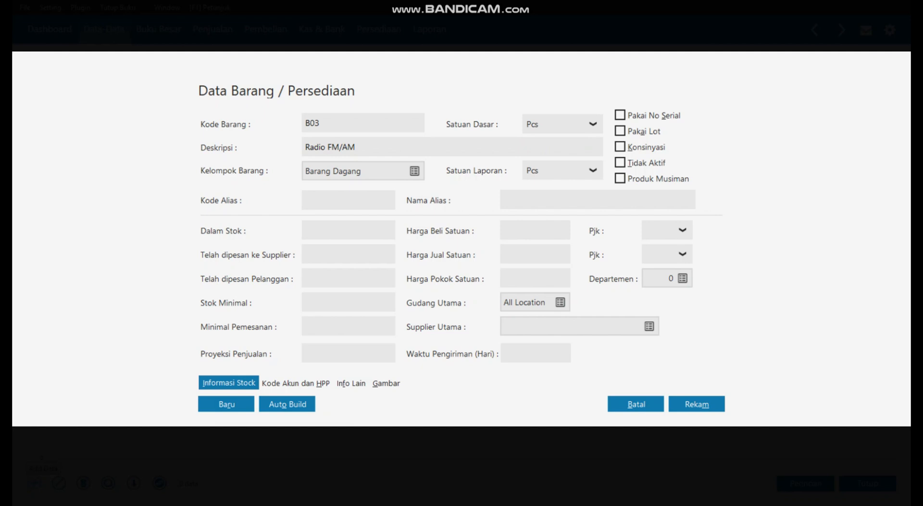
pyautogui.click(592, 124)
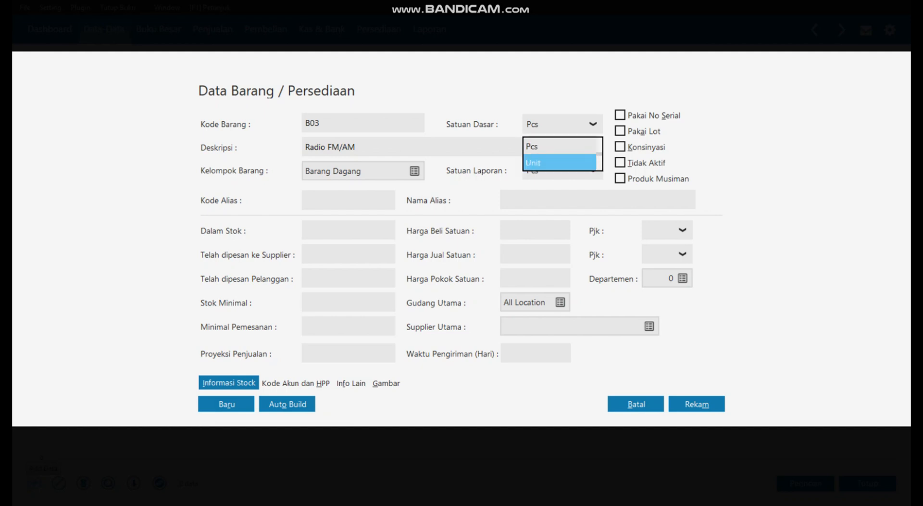
pyautogui.click(558, 162)
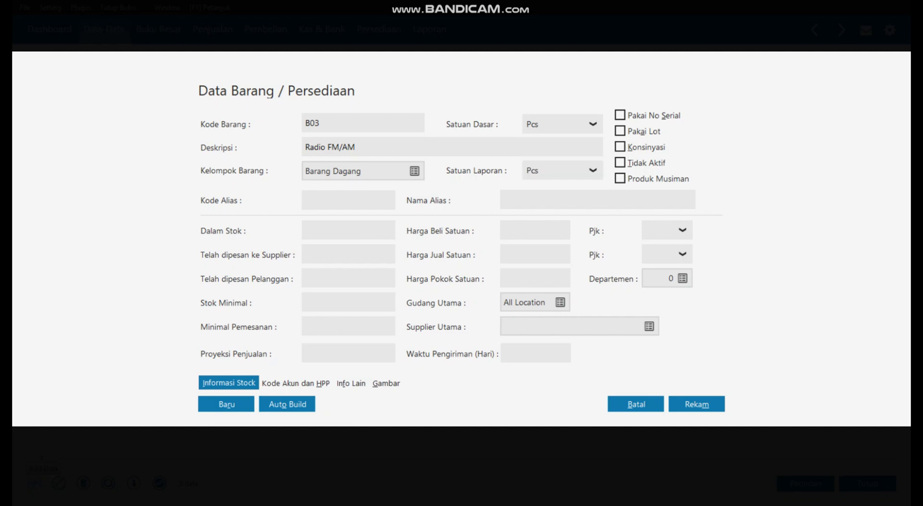
pyautogui.click(233, 405)
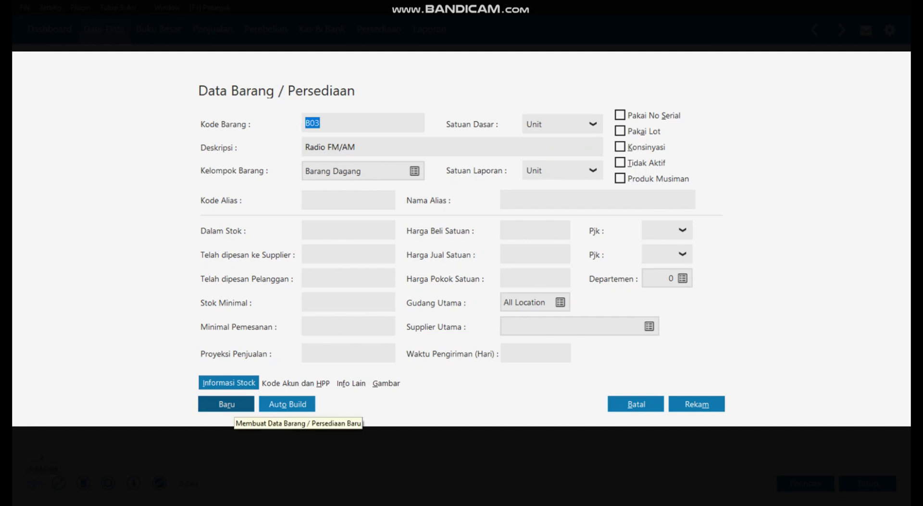
pyautogui.click(234, 405)
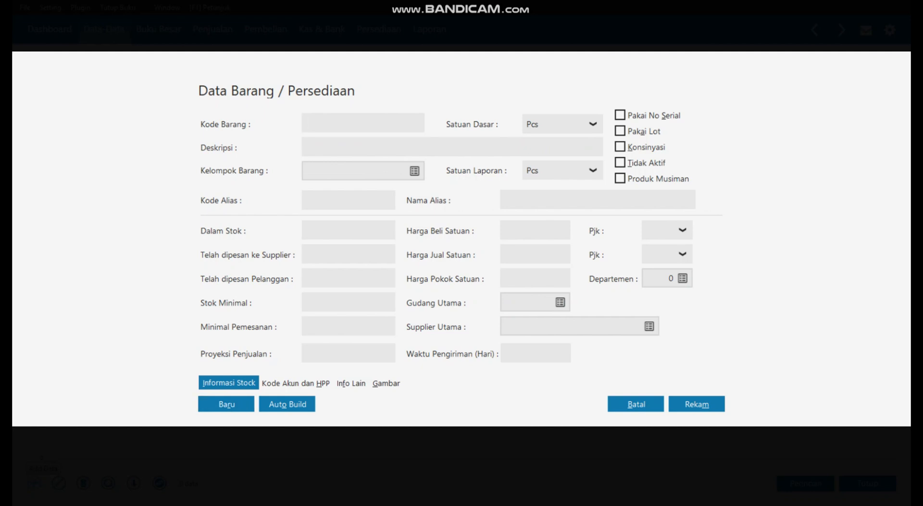
# - Enter product B04 with description TV 20" and base unit Unit, and save it to begin another product
pyautogui.write('B04')
pyautogui.press('Tab')
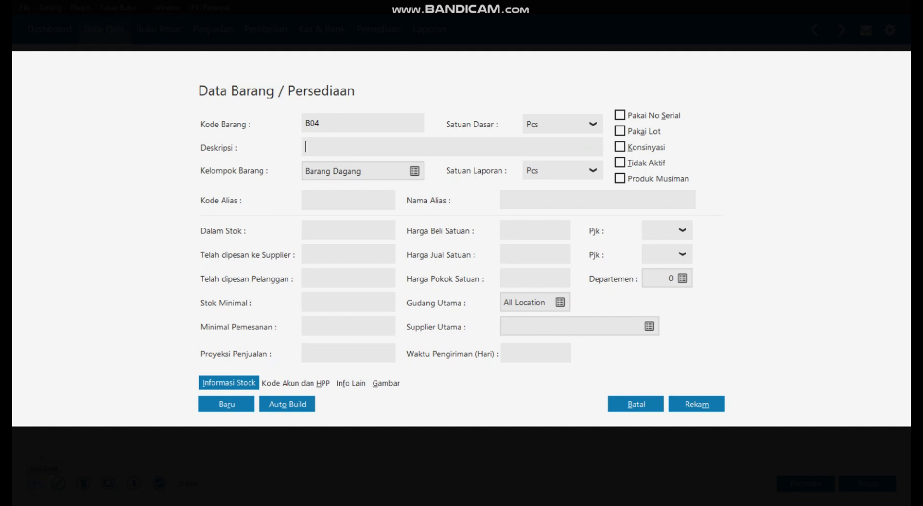
pyautogui.write('TV 20"')
pyautogui.click(593, 124)
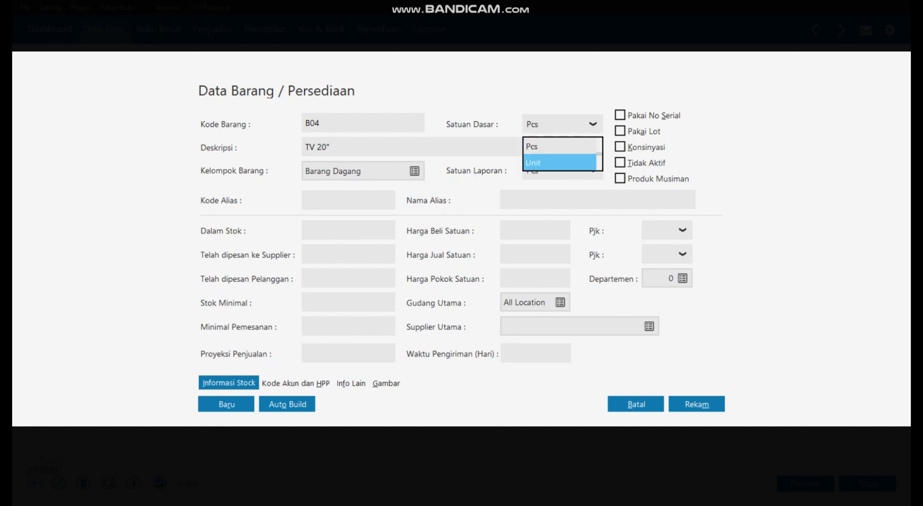
pyautogui.click(559, 162)
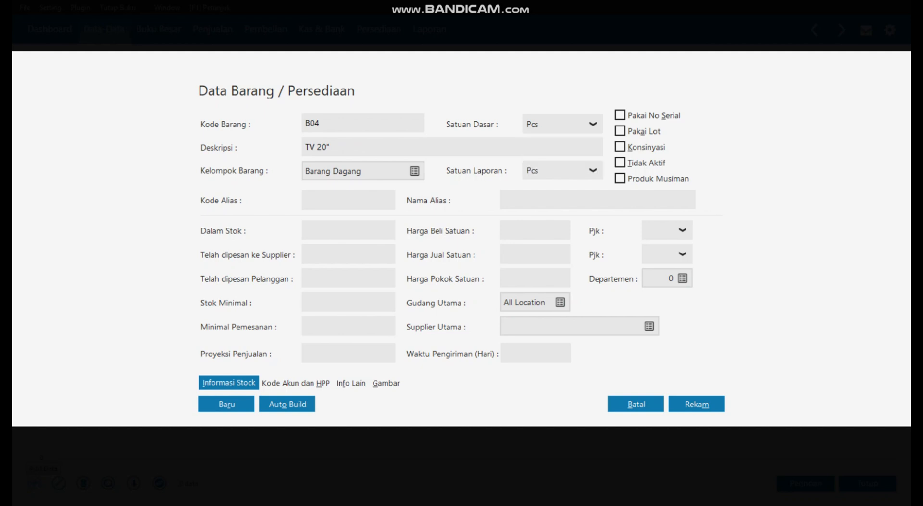
pyautogui.click(227, 404)
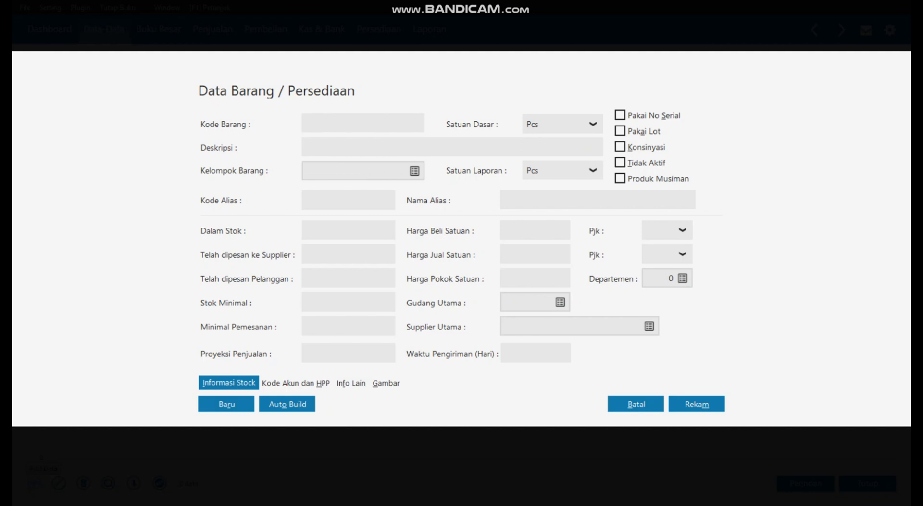
# - Enter product B05 with description TV 14" and base unit Unit, and save it to begin another product
pyautogui.write('B05')
pyautogui.write('TV ')
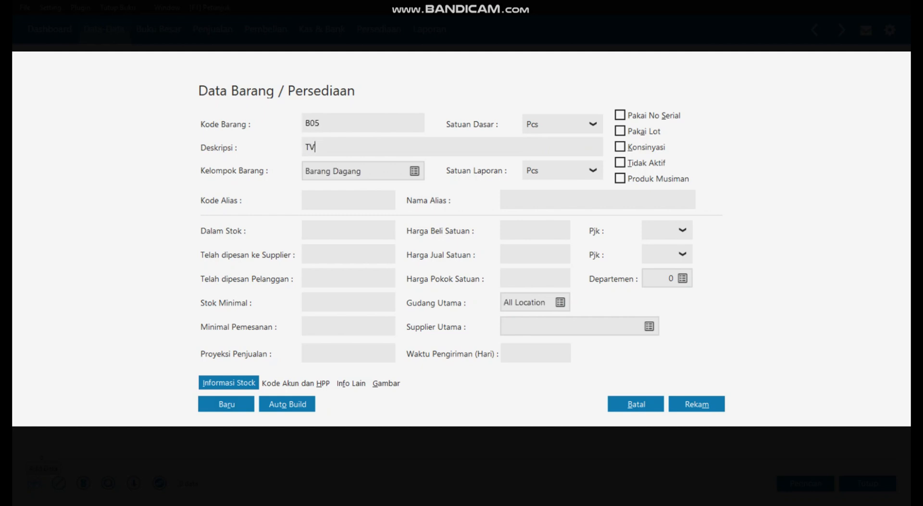
pyautogui.write('14"')
pyautogui.click(593, 124)
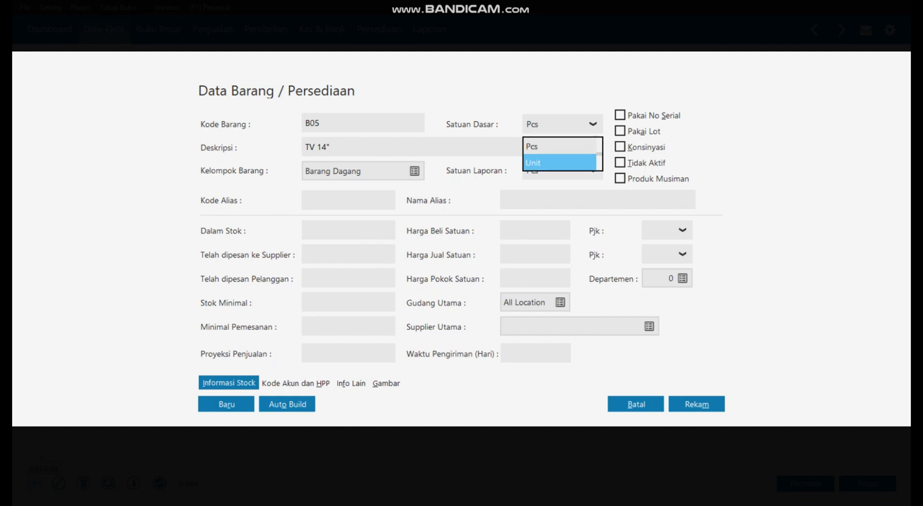
pyautogui.press('Return')
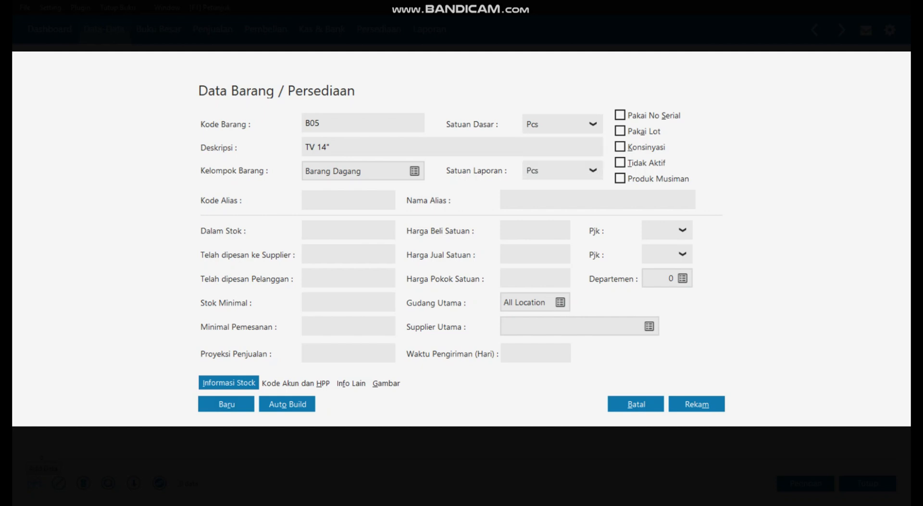
pyautogui.press('Down')
pyautogui.click(226, 404)
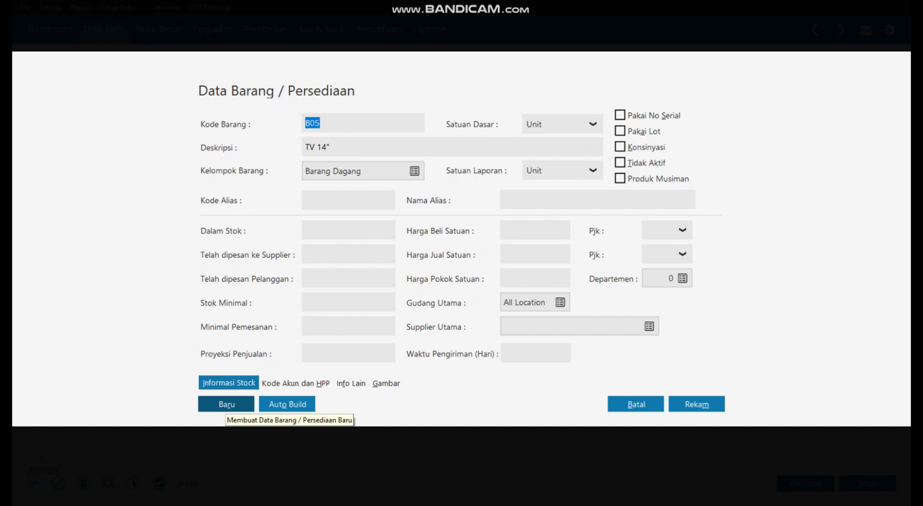
pyautogui.click(226, 404)
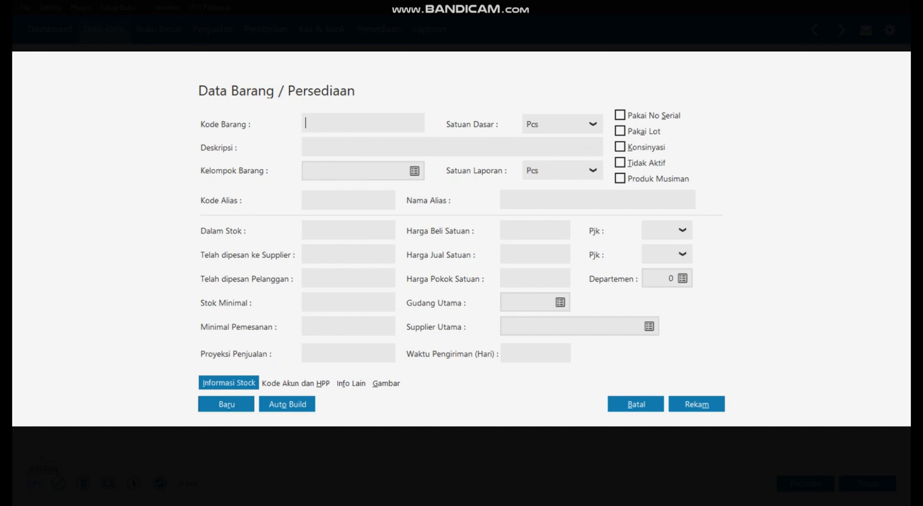
# - Enter product B06 with description Mesin Cuci and base unit Unit, and save it to begin another product
pyautogui.write('B06')
pyautogui.press('Tab')
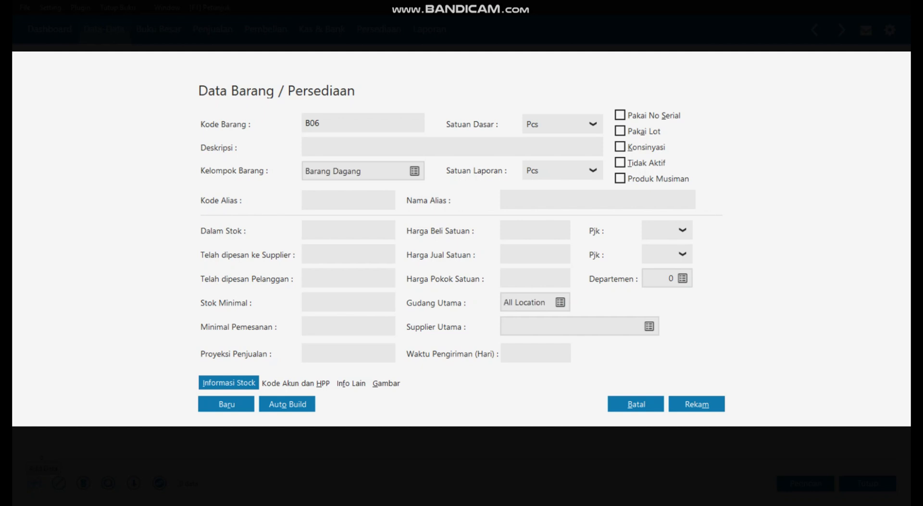
pyautogui.write('Mesin Ciuci')
pyautogui.click(593, 124)
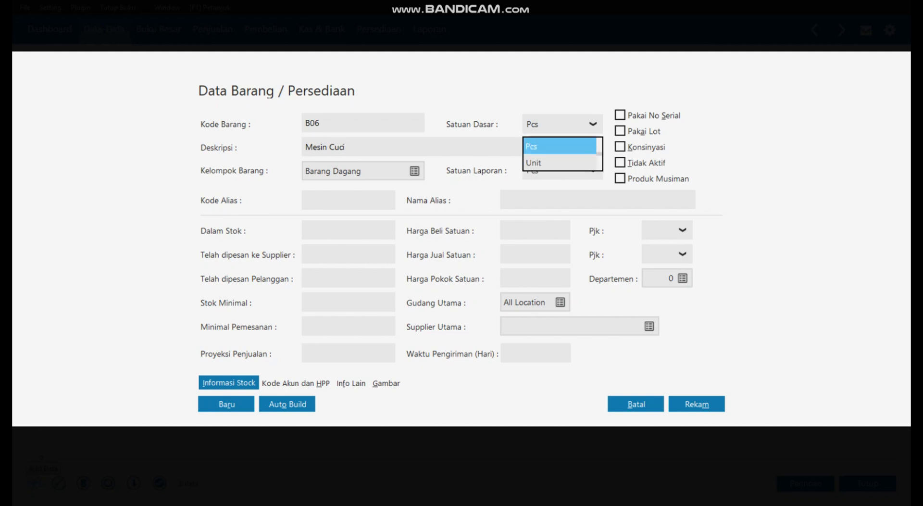
pyautogui.press('Return')
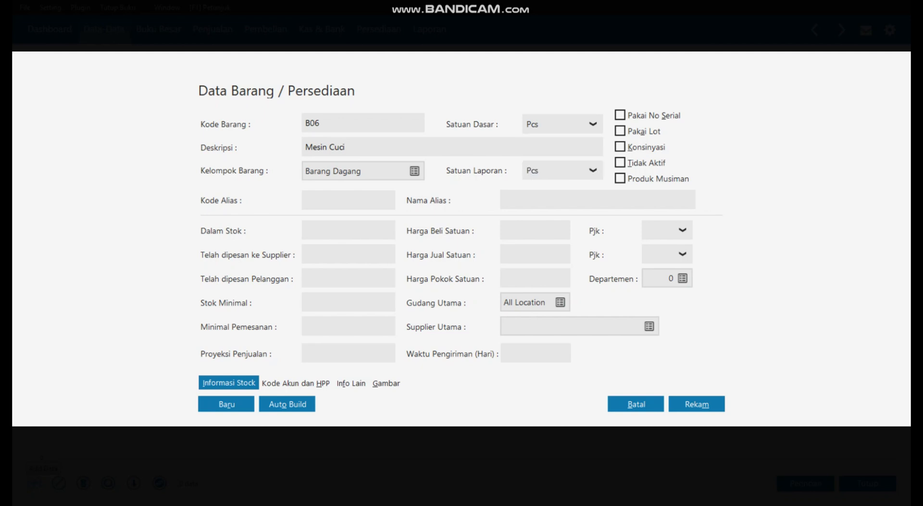
pyautogui.press('Down')
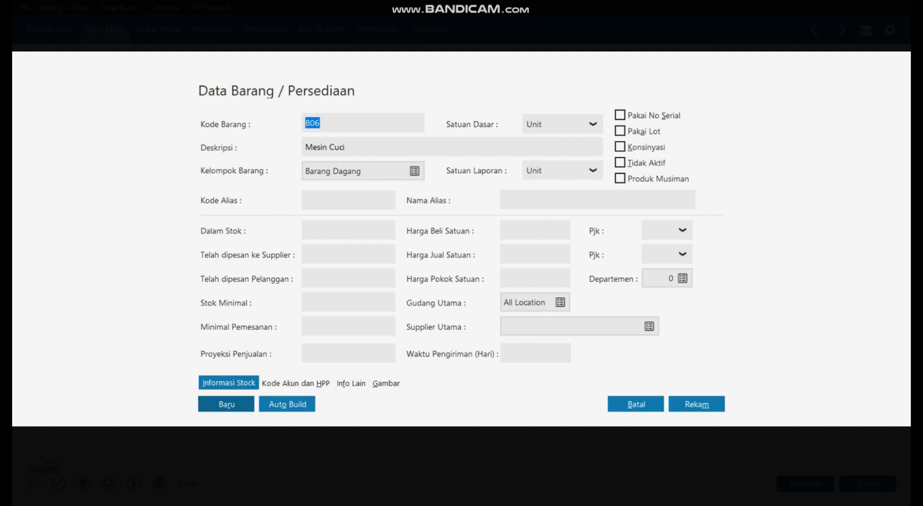
pyautogui.hotkey('alt', 'r')
# - Enter product B07 with description Kulkas and base unit Unit, and record it to return to the product list
pyautogui.write('b')
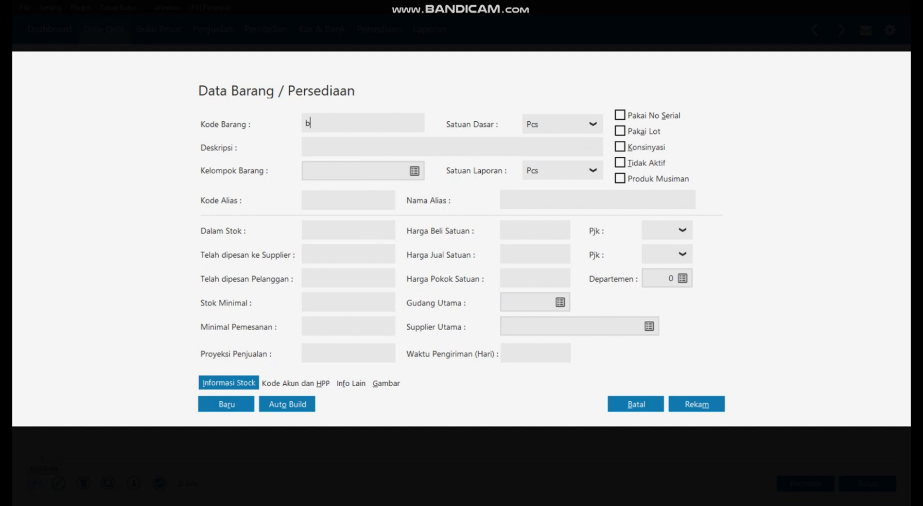
pyautogui.press('BackSpace')
pyautogui.write('B07')
pyautogui.press('Tab')
pyautogui.write('Kulkas')
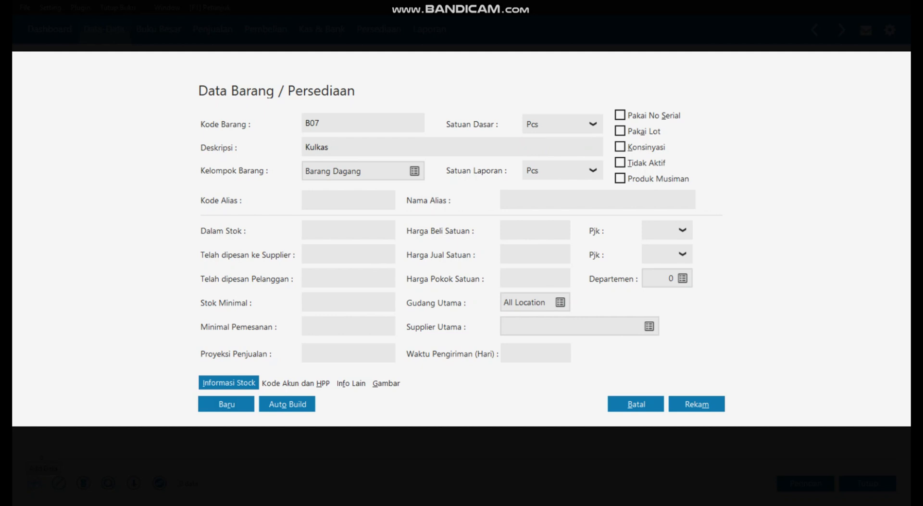
pyautogui.click(592, 124)
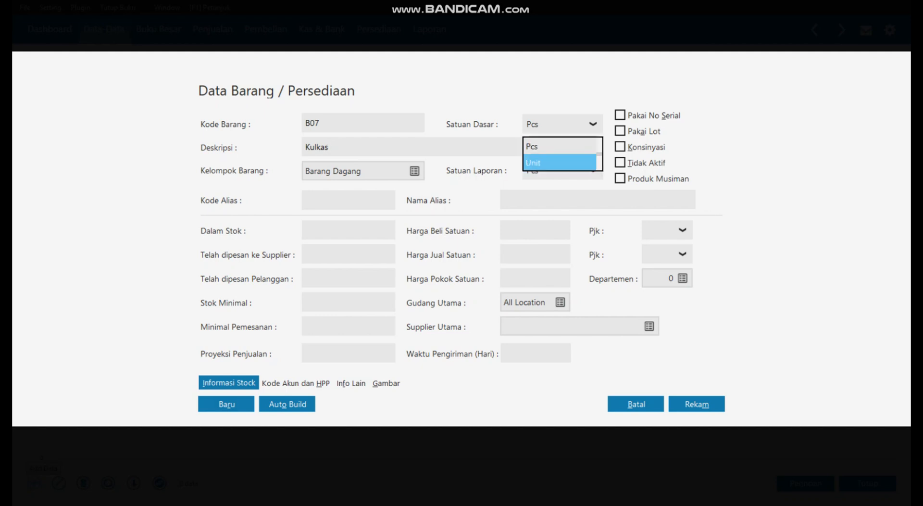
pyautogui.press('Return')
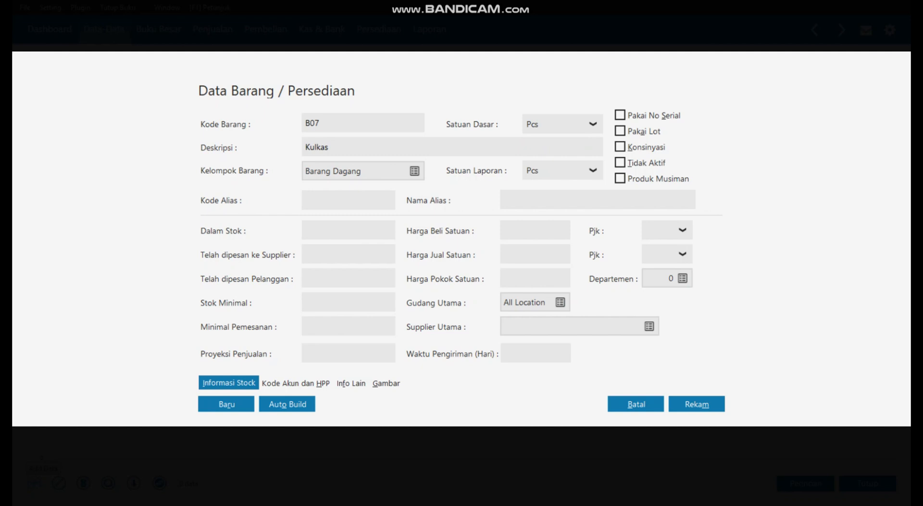
pyautogui.press('Down')
pyautogui.click(696, 404)
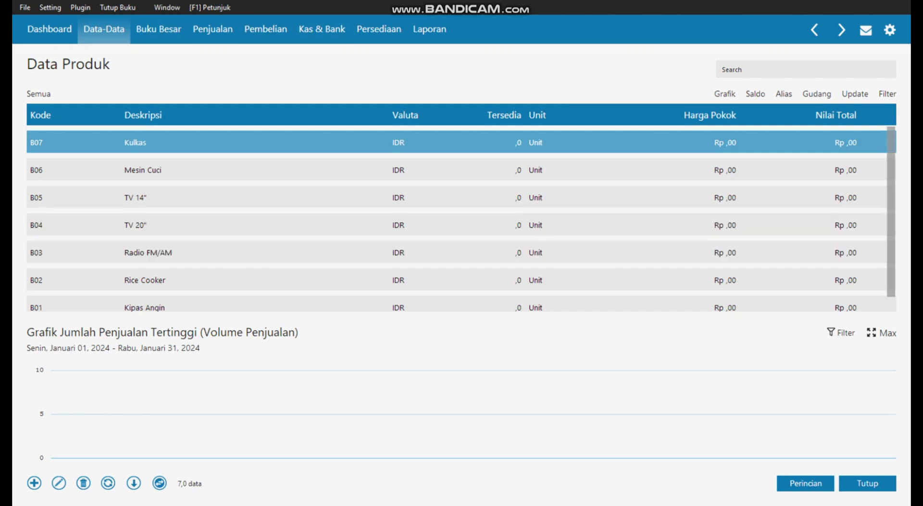
# - Close the Data Produk list and open the opening inventory balances form, Saldo Awal Persediaan
pyautogui.scroll(-1, 462, 219)
pyautogui.scroll(1, 461, 219)
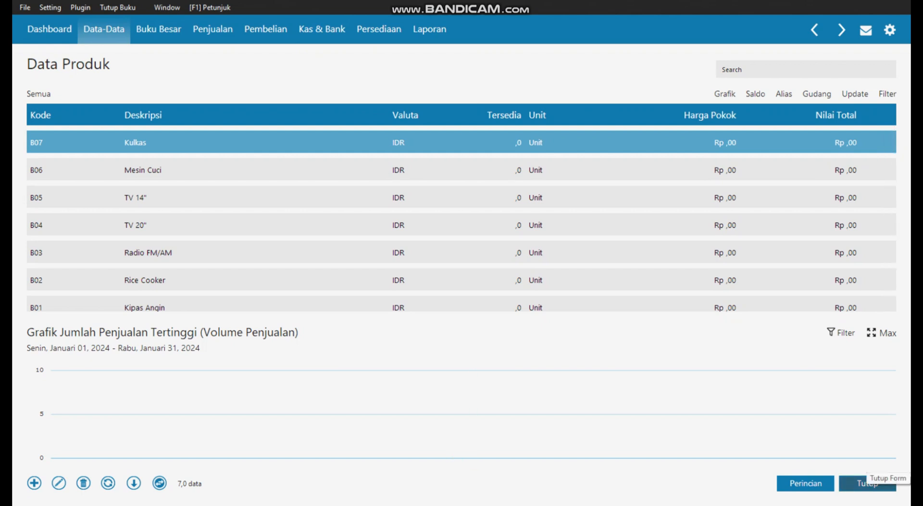
pyautogui.click(867, 483)
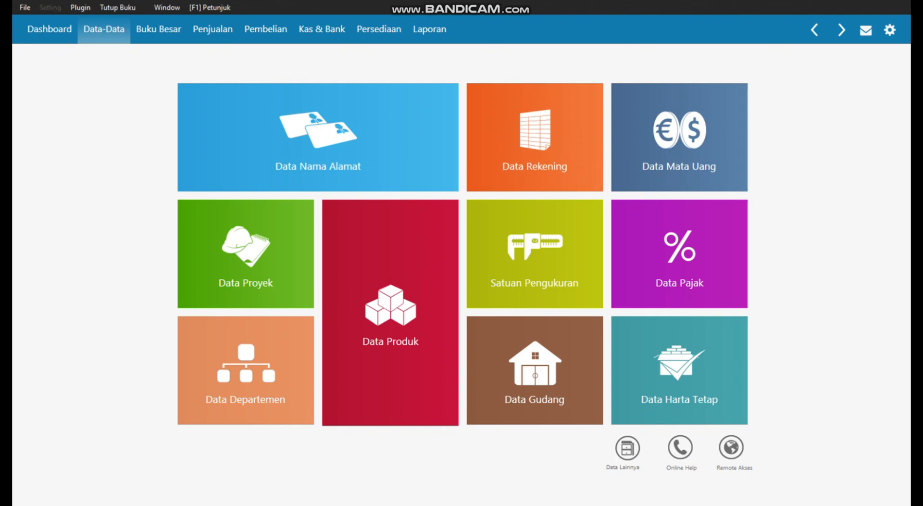
pyautogui.hotkey('alt', 's')
pyautogui.press('Down')
pyautogui.press('Down')
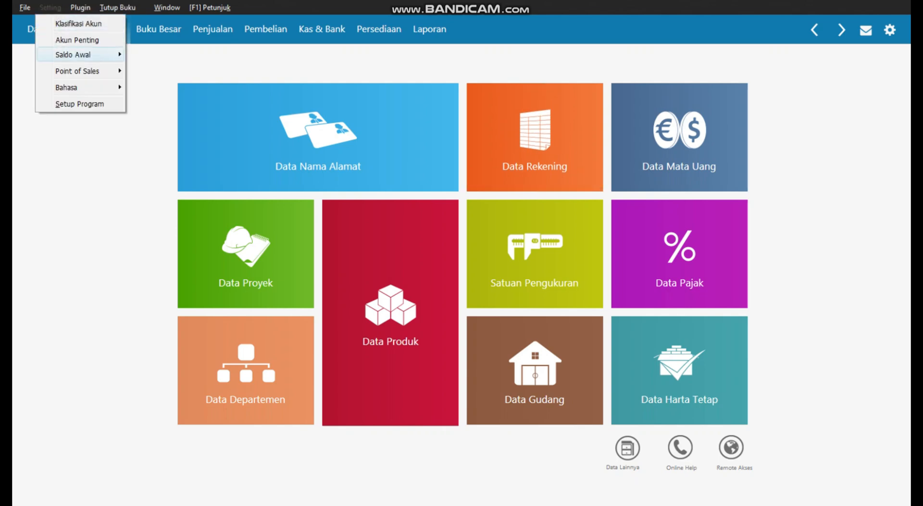
pyautogui.press('Right')
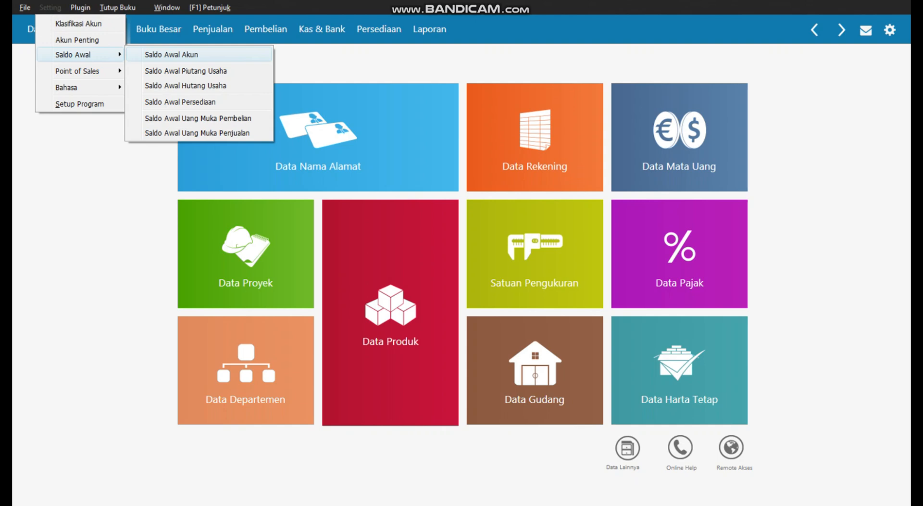
pyautogui.press('Down')
pyautogui.press('Down')
pyautogui.press('Down')
pyautogui.press('Return')
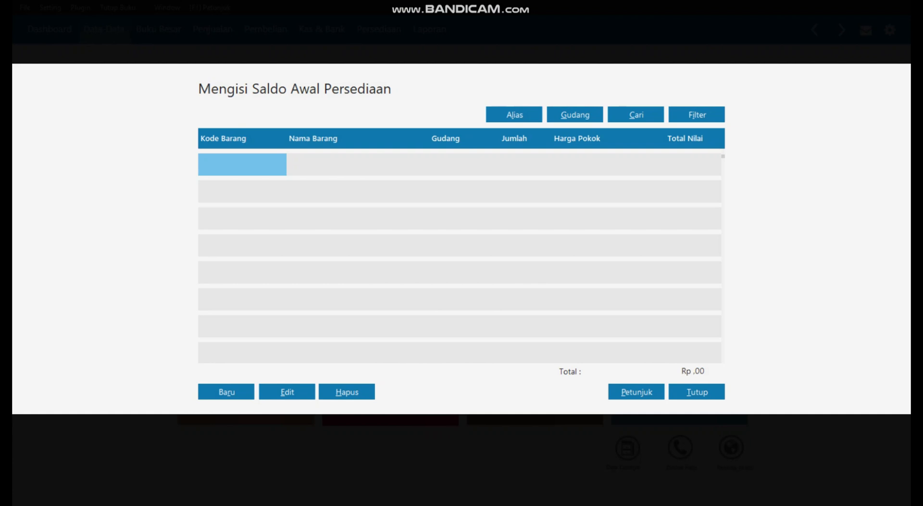
# - Record the opening stock of product B01 in the Head Quarter warehouse as 5 at a unit cost of 75,000 IDR
pyautogui.hotkey('alt', 'r')
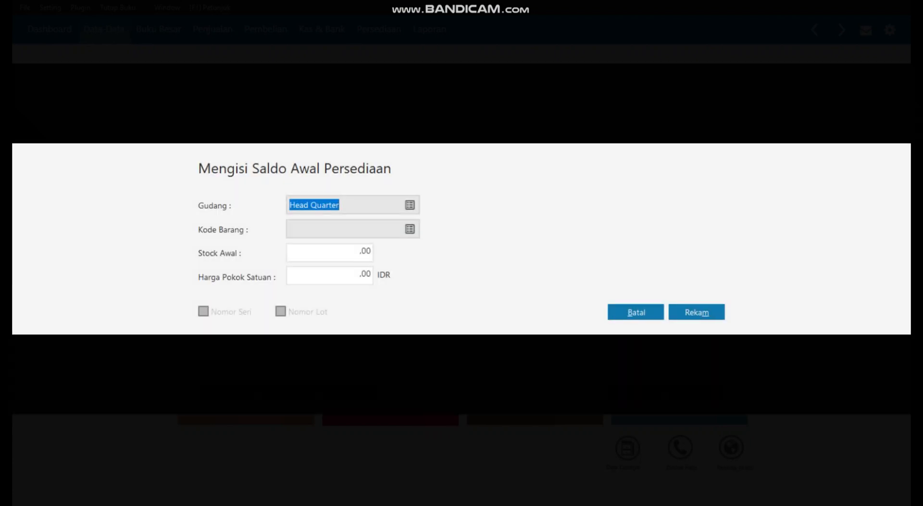
pyautogui.click(410, 229)
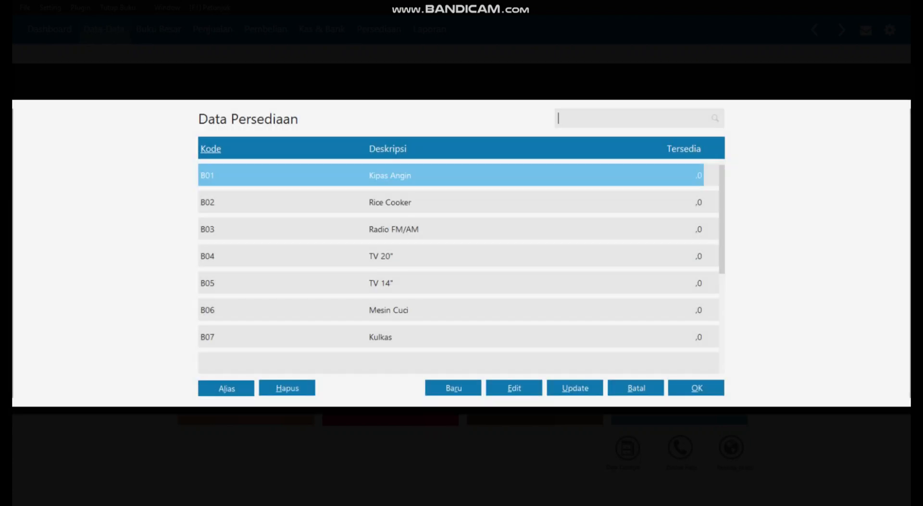
pyautogui.doubleClick(390, 175)
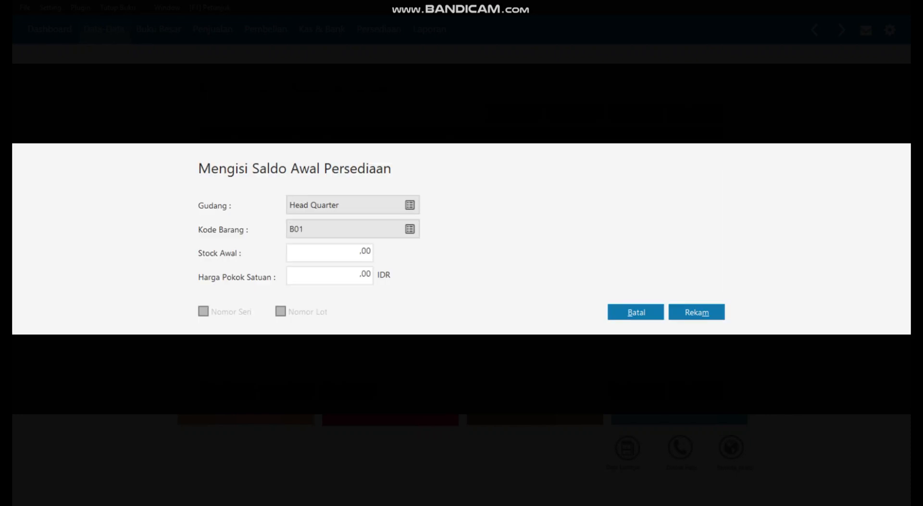
pyautogui.press('Tab')
pyautogui.write('5')
pyautogui.press('Tab')
pyautogui.write('75000')
pyautogui.press('Tab')
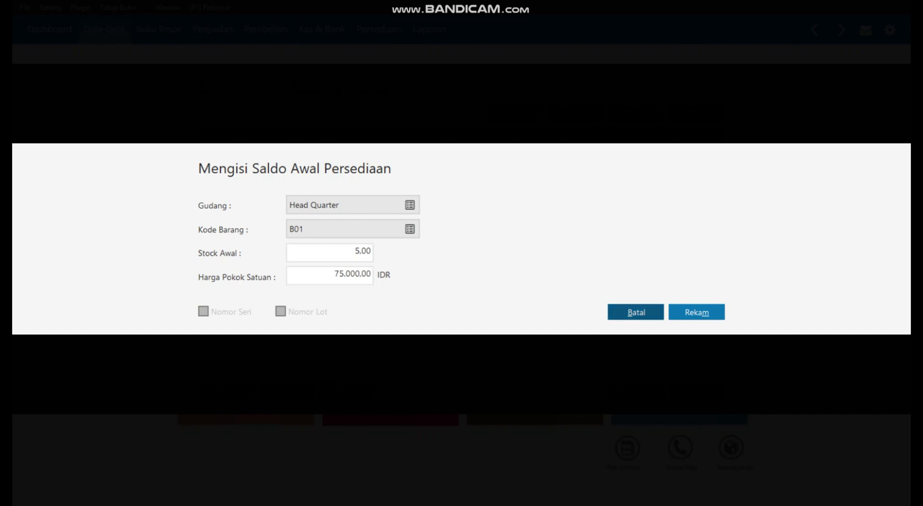
pyautogui.hotkey('alt', 'm')
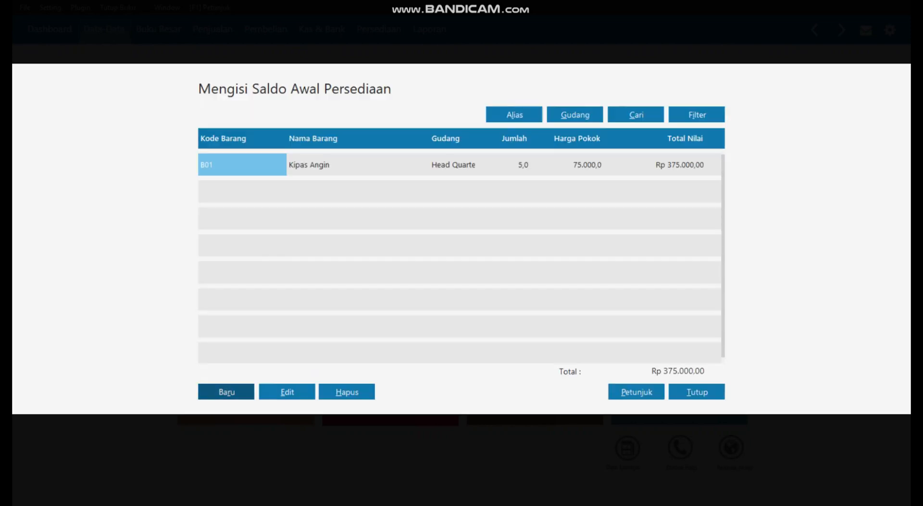
# - Record the opening stock of product B02 in the Head Quarter warehouse as 2 at a unit cost of 125,000 IDR
pyautogui.hotkey('alt', 'r')
pyautogui.press('Return')
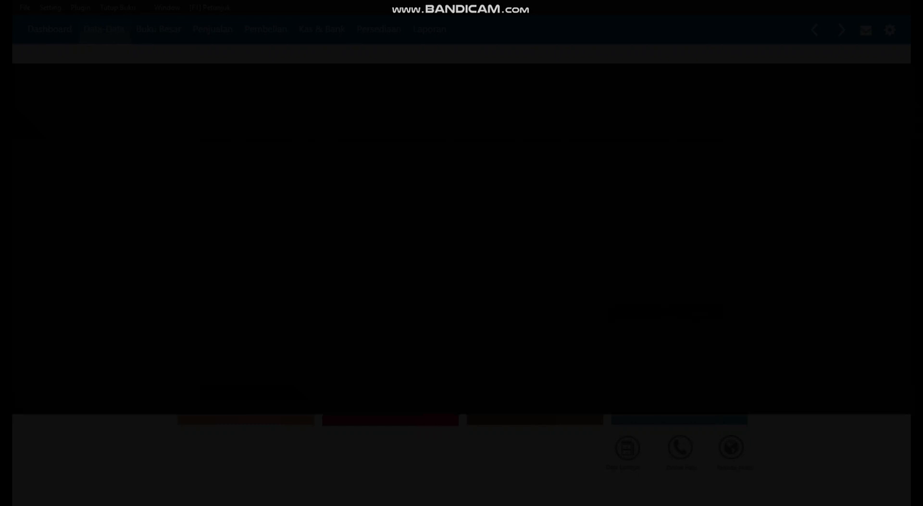
pyautogui.press('Down')
pyautogui.press('Return')
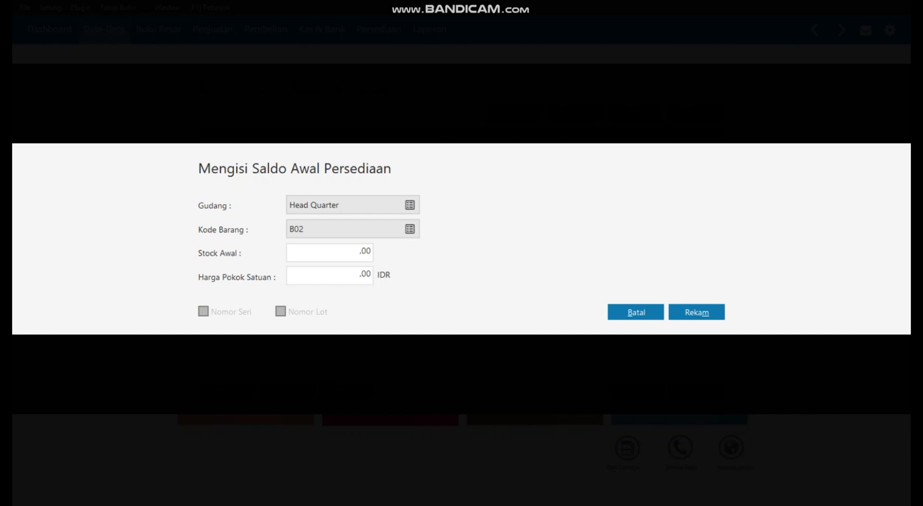
pyautogui.press('Tab')
pyautogui.write('2')
pyautogui.press('Tab')
pyautogui.write('125000')
pyautogui.press('Tab')
pyautogui.press('Tab')
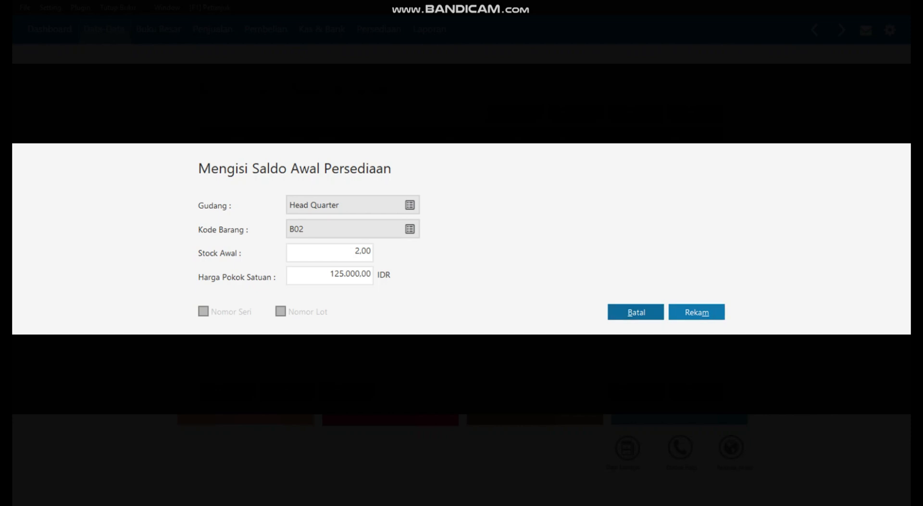
pyautogui.press('Return')
# - Record the opening stock of product B03 in the Head Quarter warehouse as 7 at a unit cost of 35,000 IDR, and start another entry
pyautogui.press('Return')
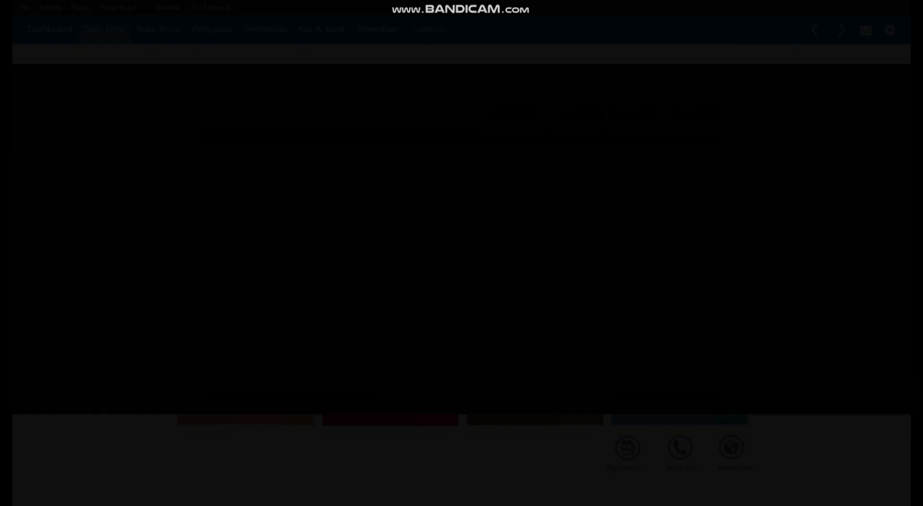
pyautogui.click(407, 227)
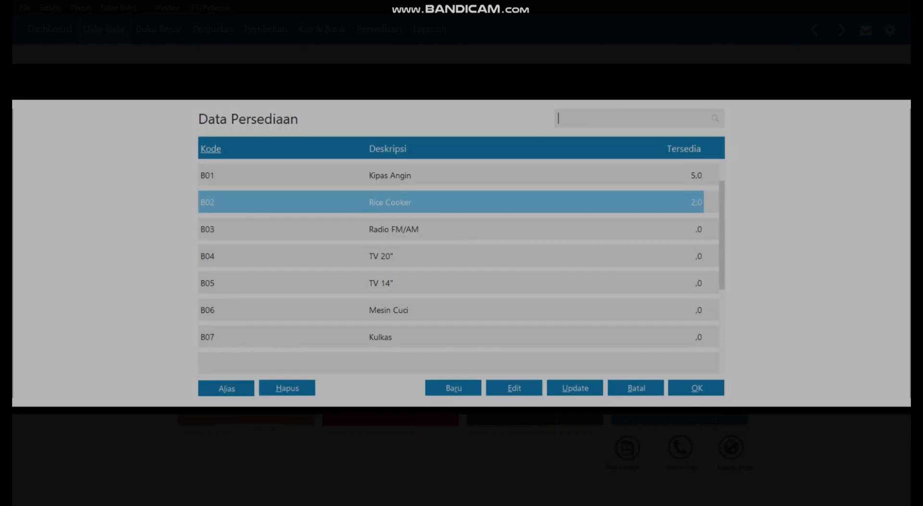
pyautogui.doubleClick(407, 228)
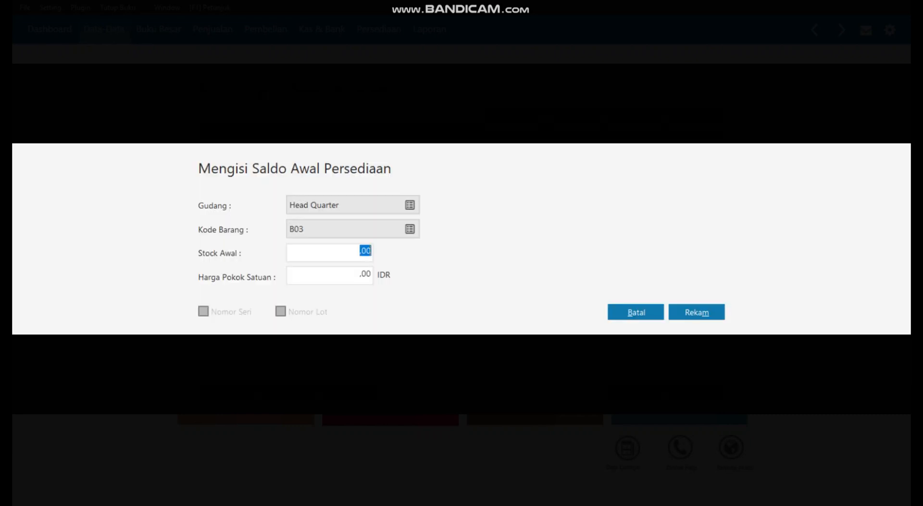
pyautogui.write('7')
pyautogui.press('Tab')
pyautogui.write('35000')
pyautogui.press('Tab')
pyautogui.press('Tab')
pyautogui.press('Return')
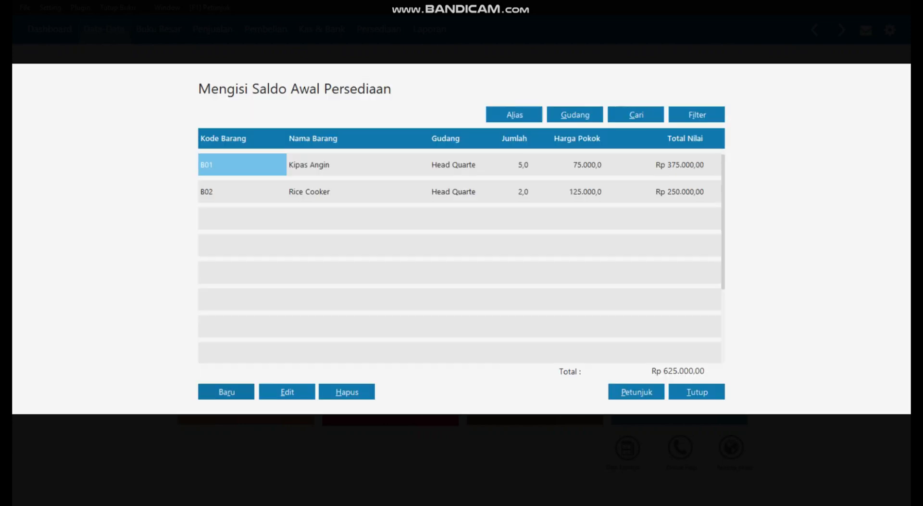
pyautogui.press('Return')
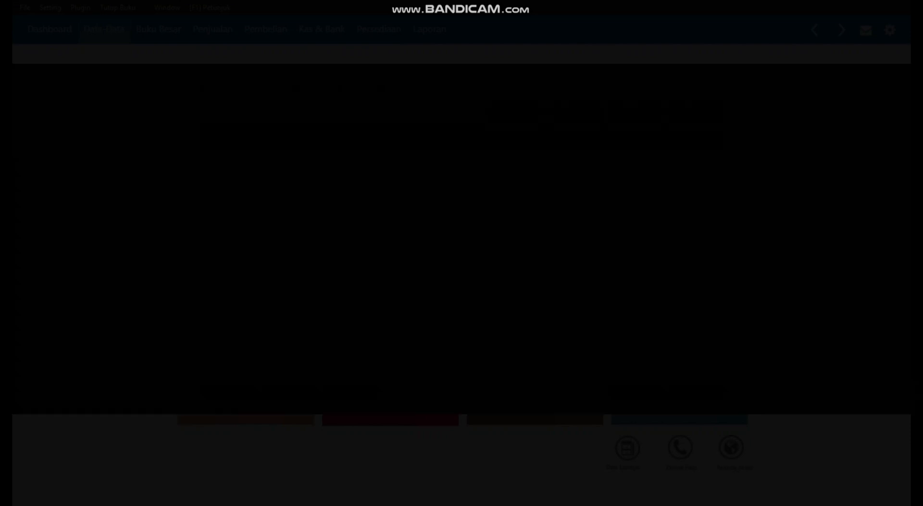
# - Record the opening stock balance for item B04 (TV 20") with a quantity of 4 and a unit cost of 825,000 IDR
pyautogui.click(410, 229)
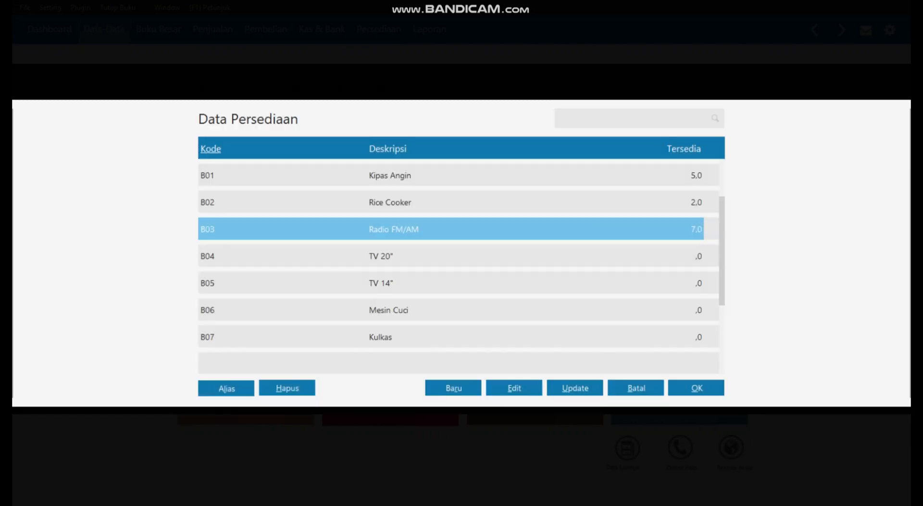
pyautogui.doubleClick(385, 256)
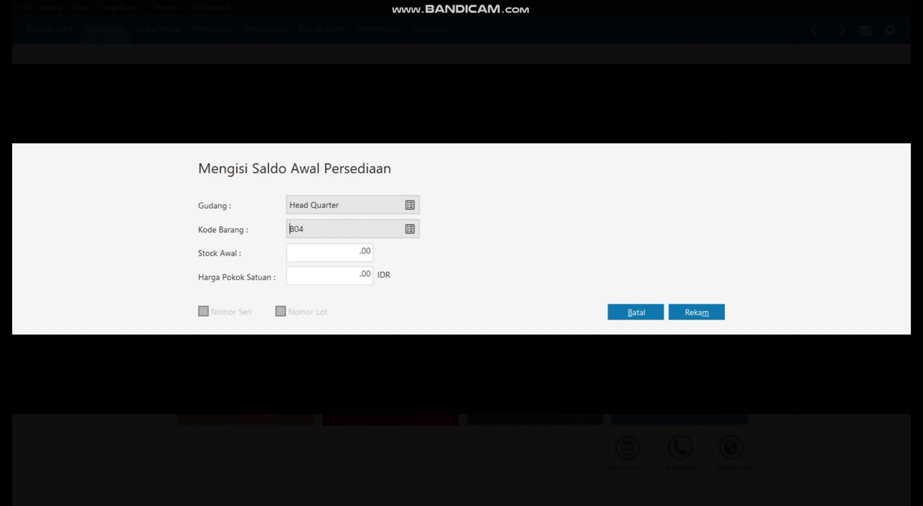
pyautogui.press('Tab')
pyautogui.write('4')
pyautogui.press('Tab')
pyautogui.write('825000')
pyautogui.press('Tab')
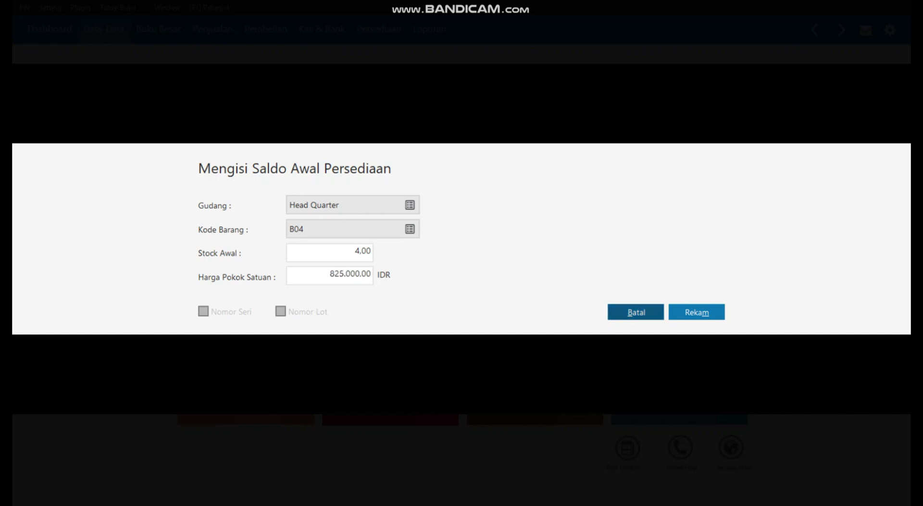
pyautogui.hotkey('alt', 'm')
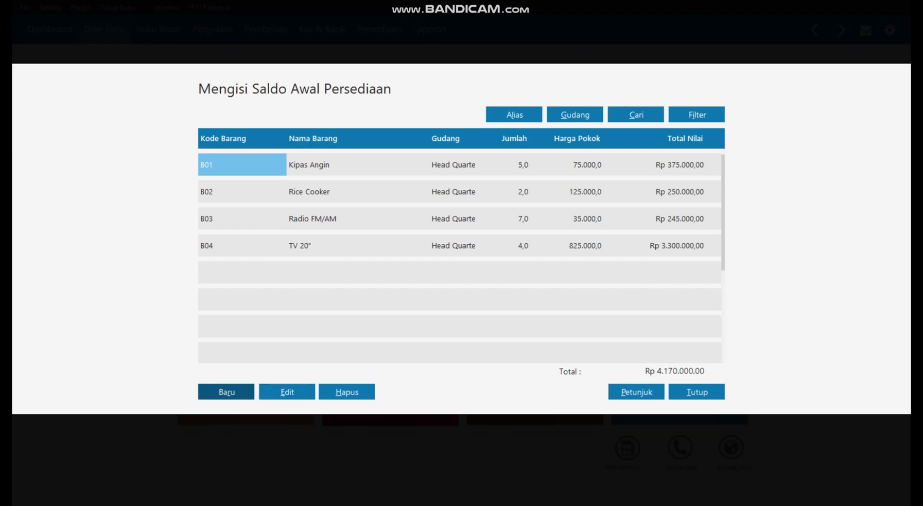
# - Add an opening stock balance for item B05 (TV 14") with a quantity of 8 and a unit cost of 315,000 IDR
pyautogui.hotkey('alt', 'r')
pyautogui.press('Tab')
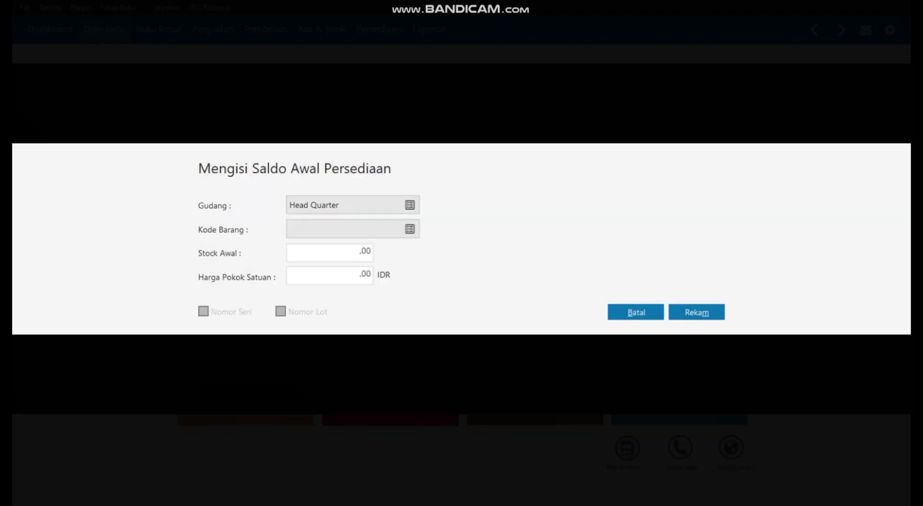
pyautogui.press('Return')
pyautogui.press('Down')
pyautogui.press('Return')
pyautogui.press('Tab')
pyautogui.write('8')
pyautogui.press('Tab')
pyautogui.write('315.000')
pyautogui.press('Tab')
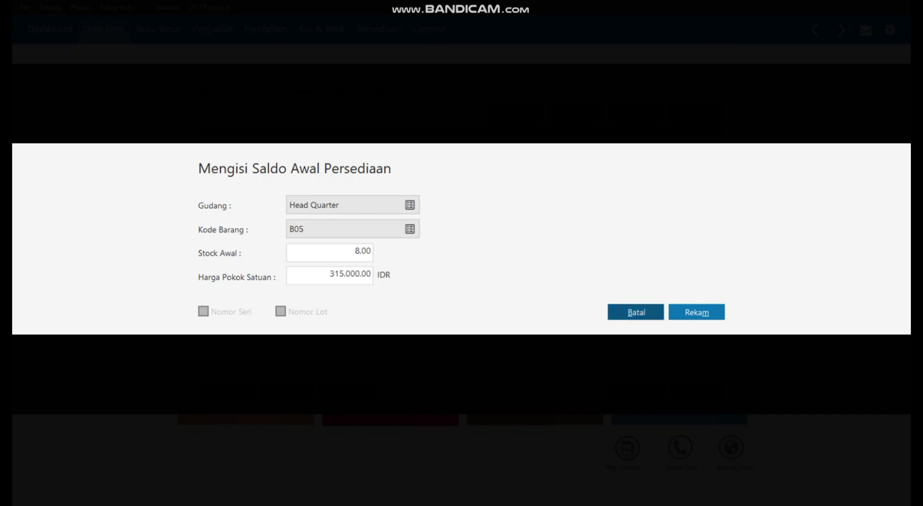
pyautogui.click(697, 312)
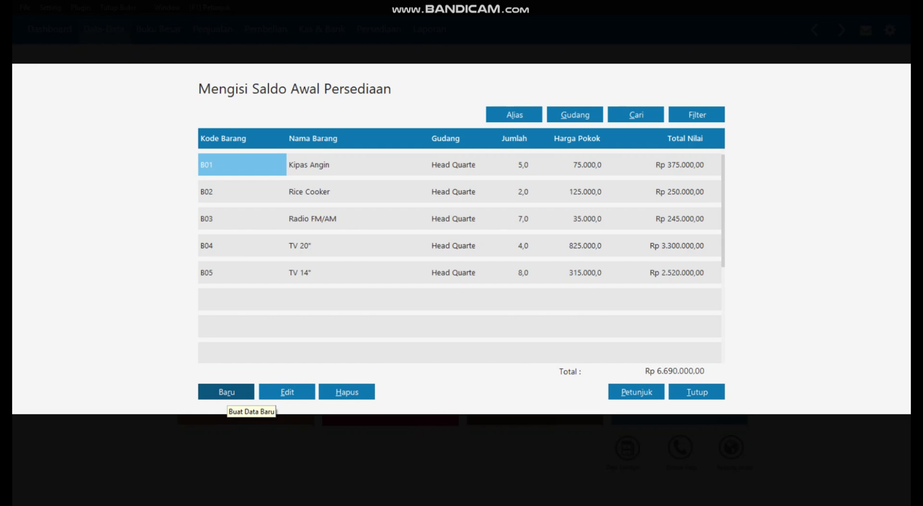
# - Add an opening stock balance for item B06 (Mesin Cuci) with a quantity of 4 and a unit cost of 375,000 IDR
pyautogui.click(227, 393)
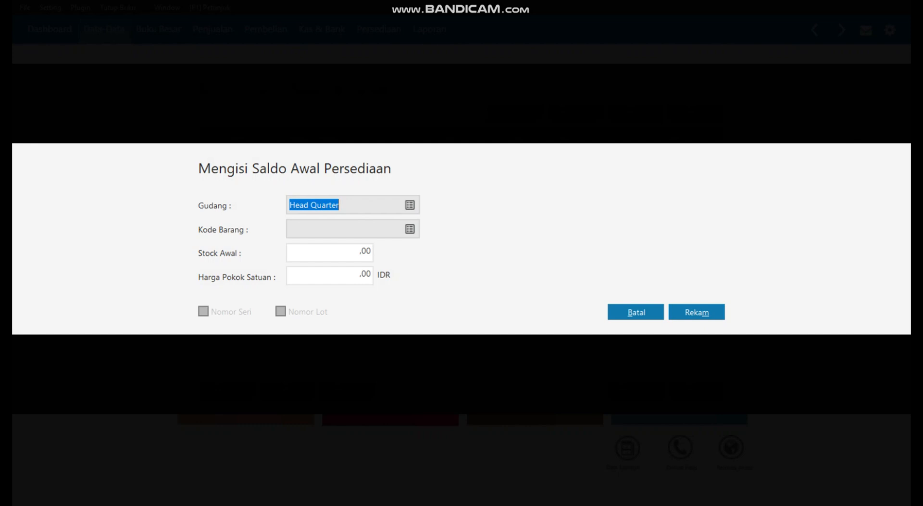
pyautogui.click(410, 229)
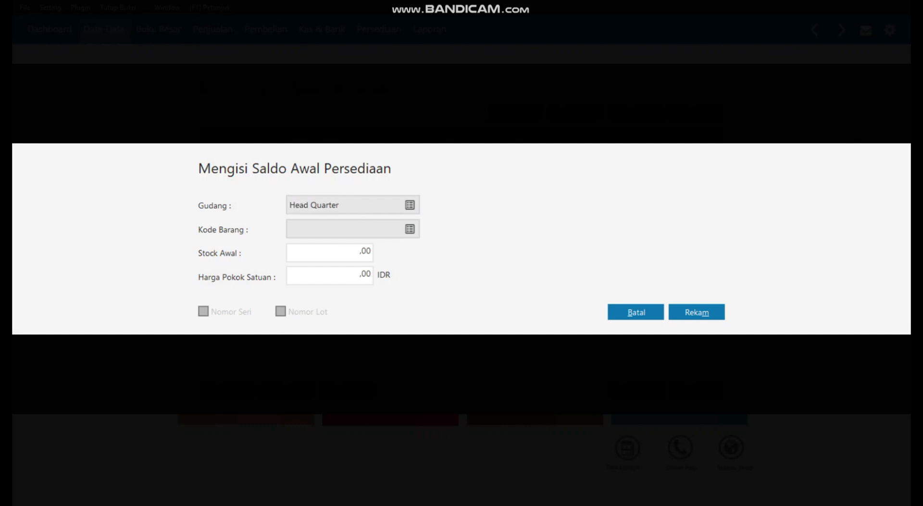
pyautogui.press('Down')
pyautogui.press('Return')
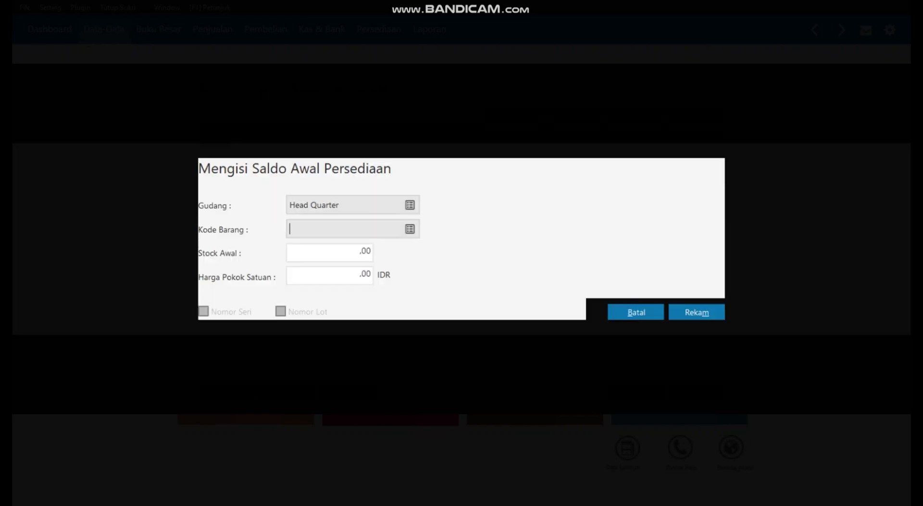
pyautogui.press('Tab')
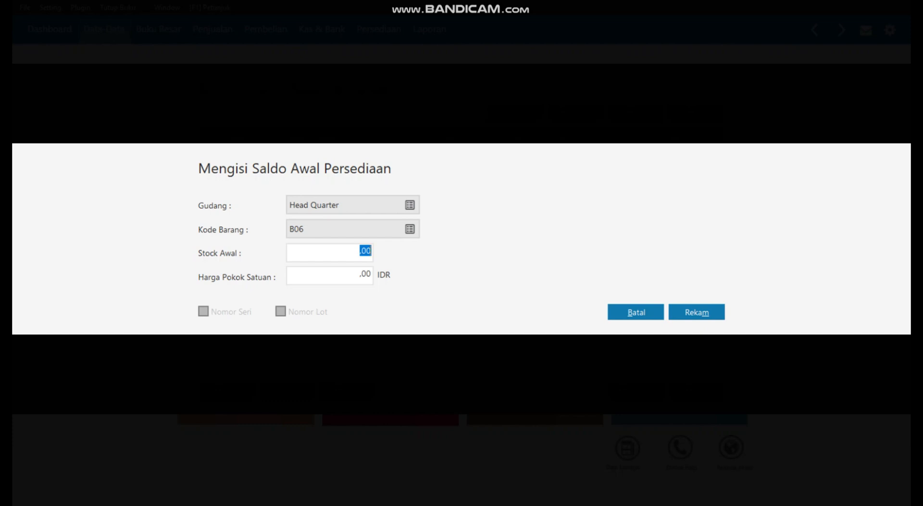
pyautogui.write('4')
pyautogui.press('Tab')
pyautogui.write('375000')
pyautogui.press('Return')
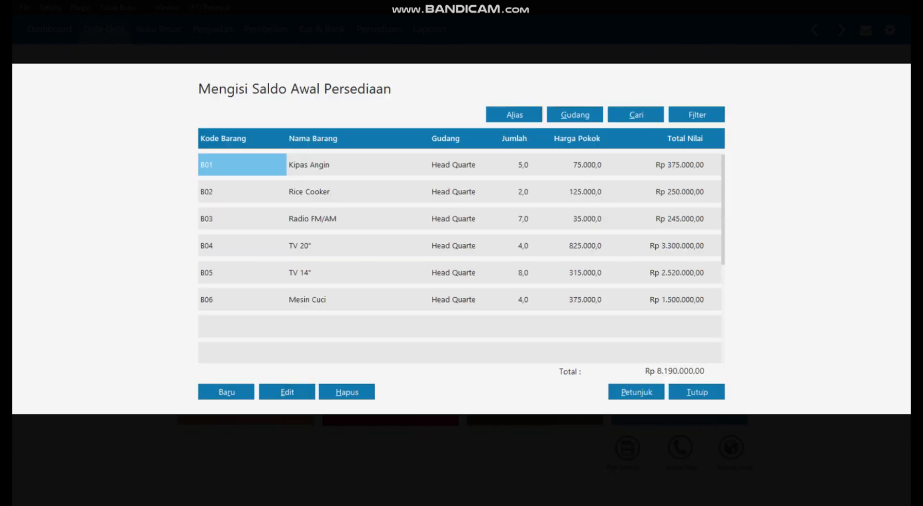
# - Add an opening stock balance for item B07 (Kulkas) with a quantity of 5 and a unit cost of 1,125,000 IDR
pyautogui.hotkey('alt', 'r')
pyautogui.press('Tab')
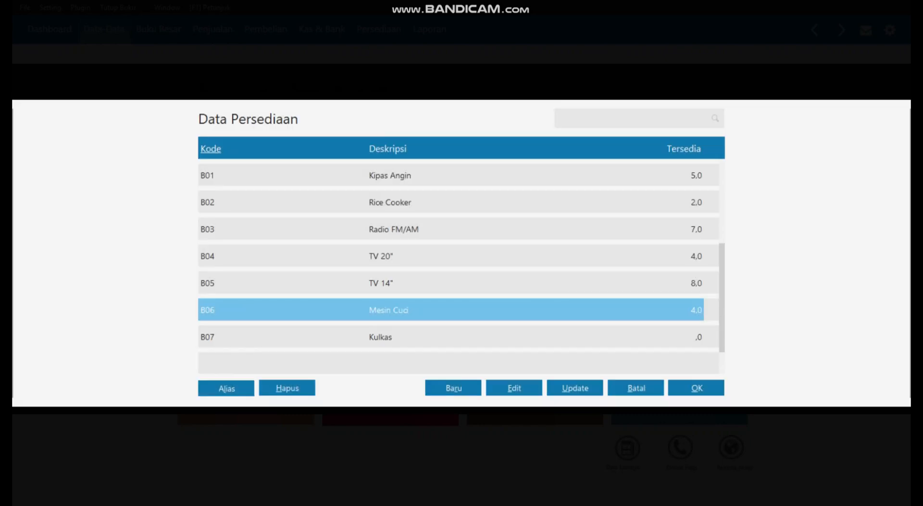
pyautogui.press('Down')
pyautogui.press('Return')
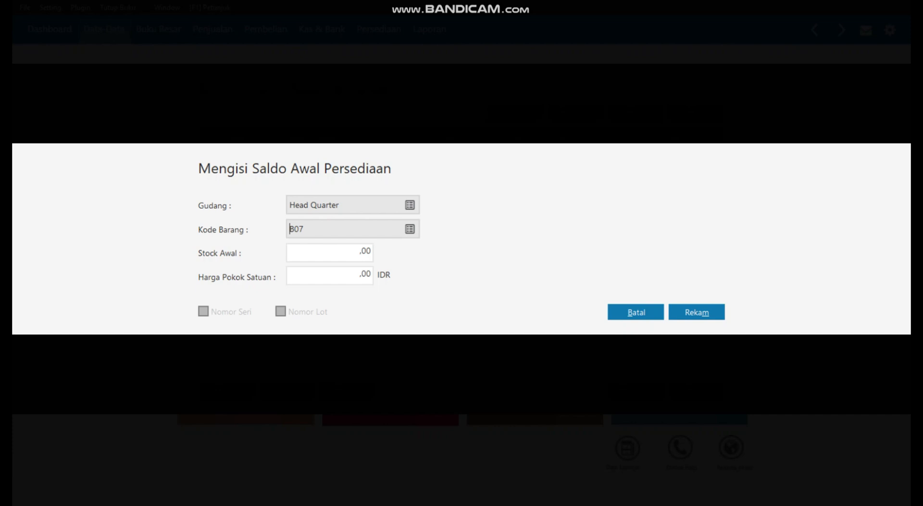
pyautogui.press('Tab')
pyautogui.write('5')
pyautogui.press('Tab')
pyautogui.write('1125000')
pyautogui.click(696, 312)
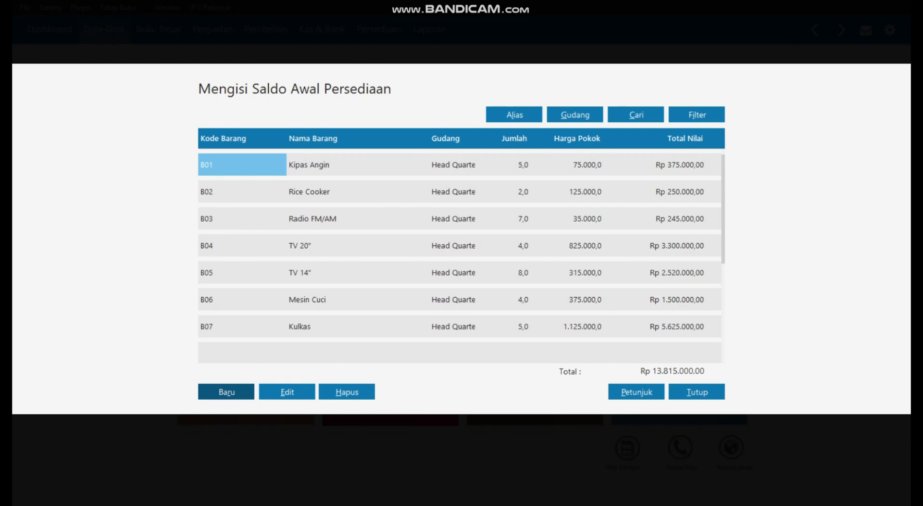
# - Close the opening inventory balances and run the recalculation of the ending stock balances
pyautogui.click(697, 391)
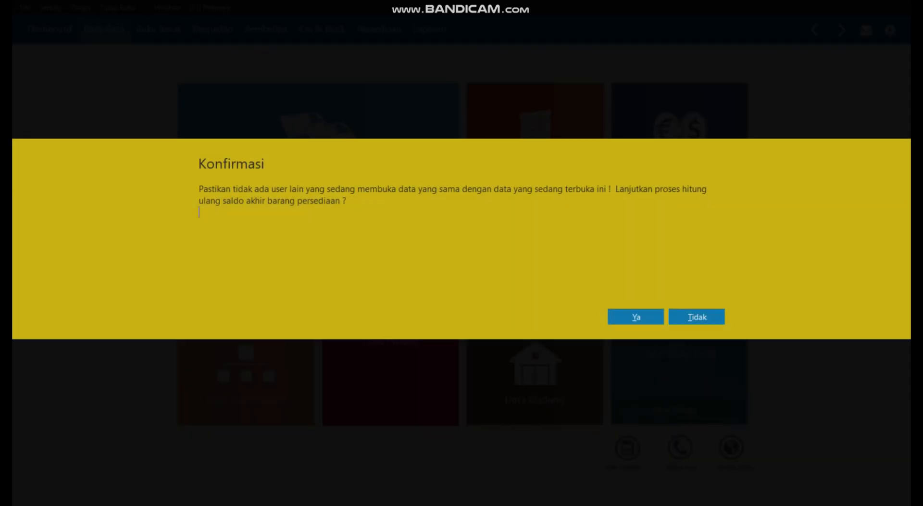
pyautogui.click(635, 316)
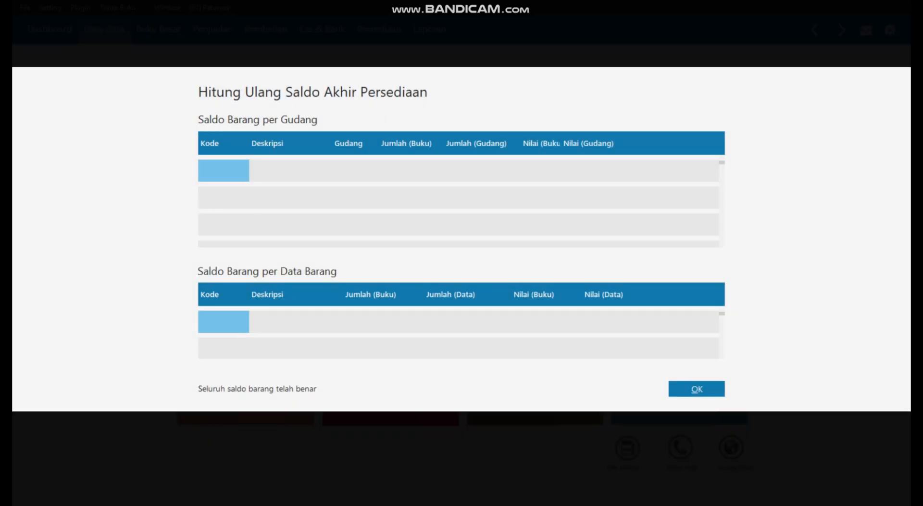
pyautogui.press('Return')
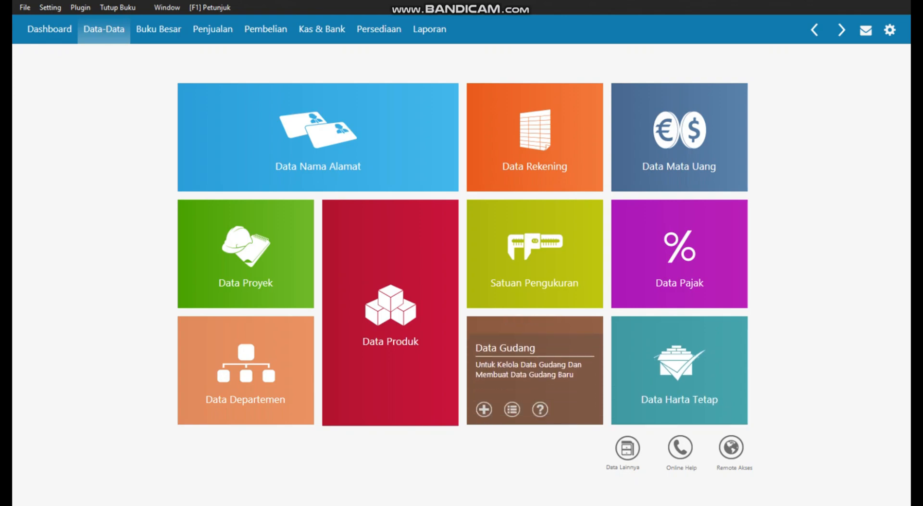
# - Consult the Bukti Kas Keluar voucher in Word, return to Zahir and create a new Kas Keluar transaction
pyautogui.hotkey('alt', 'Tab')
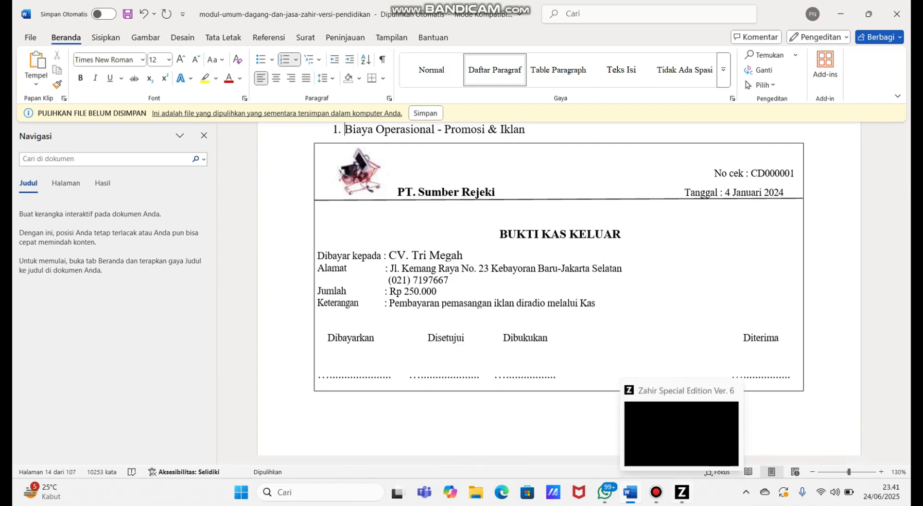
pyautogui.click(682, 492)
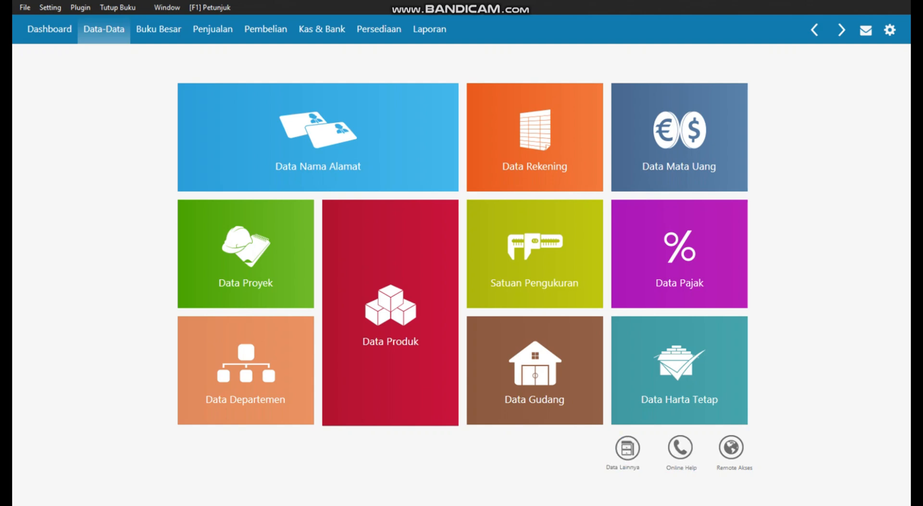
pyautogui.moveTo(541, 378)
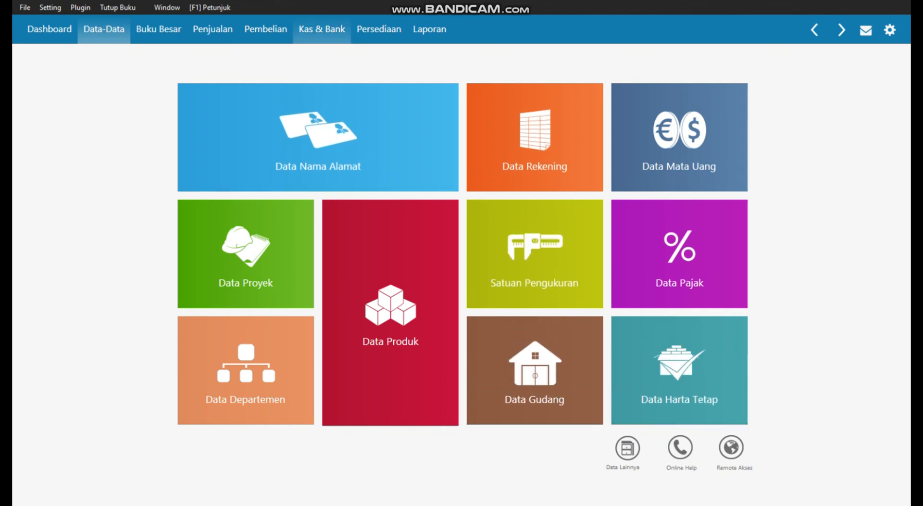
pyautogui.click(322, 29)
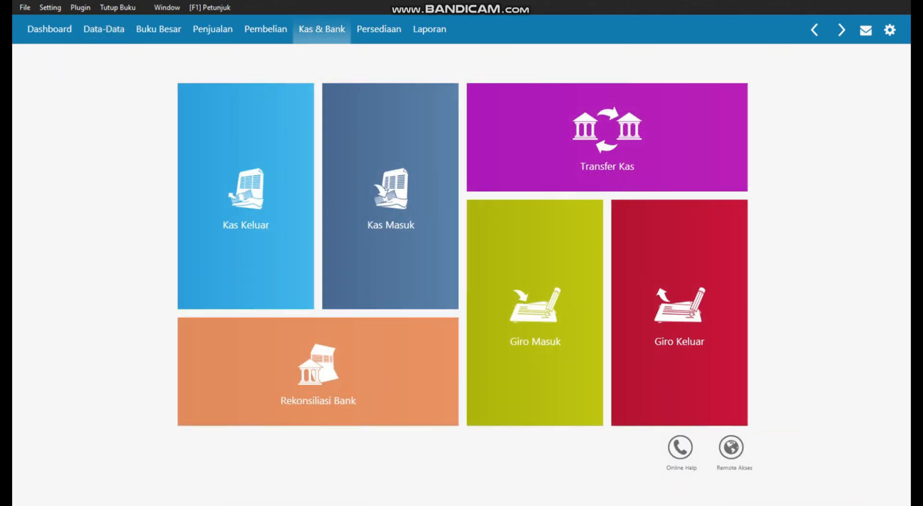
pyautogui.moveTo(245, 202)
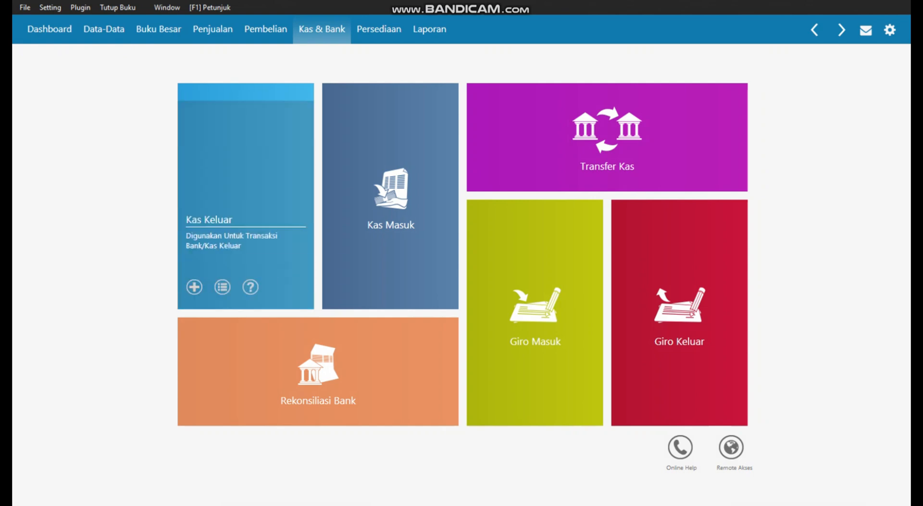
pyautogui.click(222, 287)
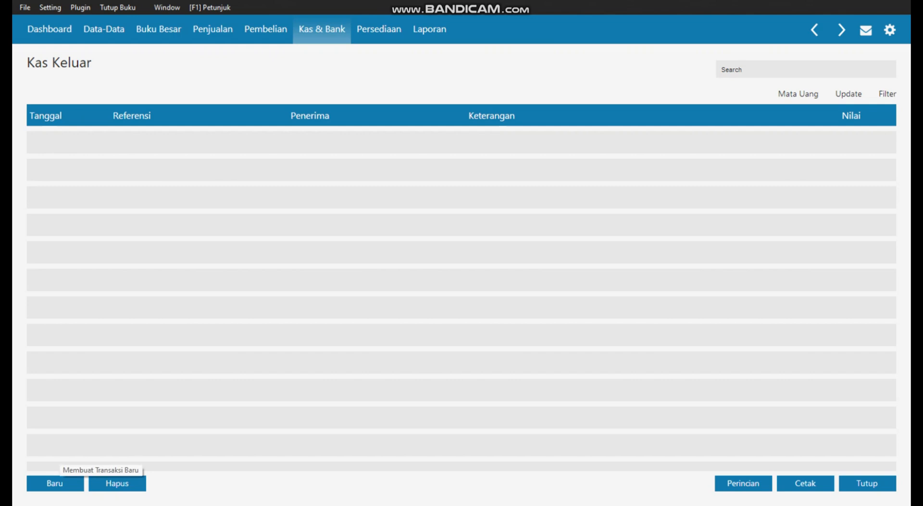
pyautogui.click(55, 483)
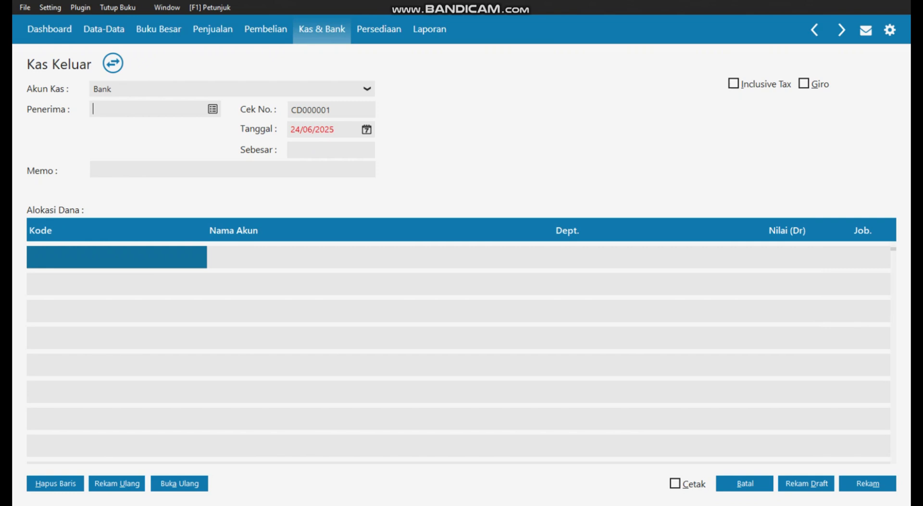
# - Set the cash account of the Kas Keluar transaction to Kas
pyautogui.click(367, 89)
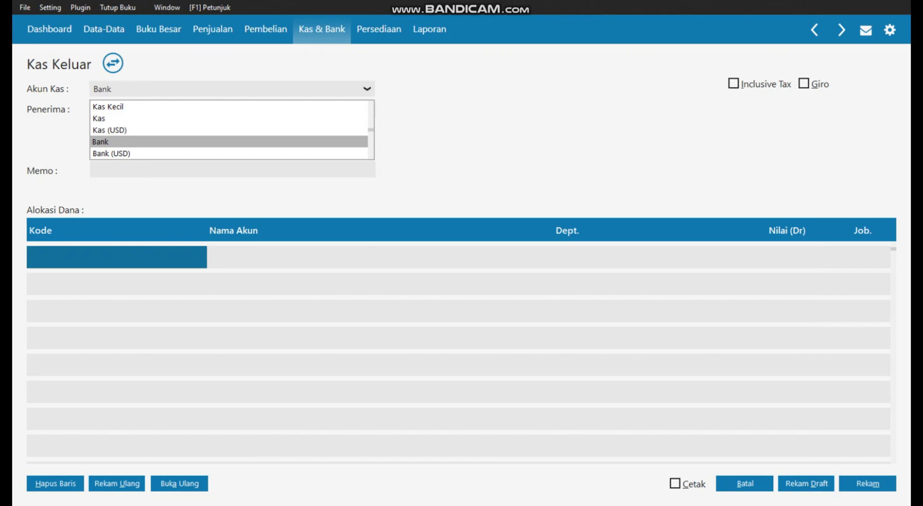
pyautogui.press('Up')
pyautogui.press('Up')
pyautogui.press('Return')
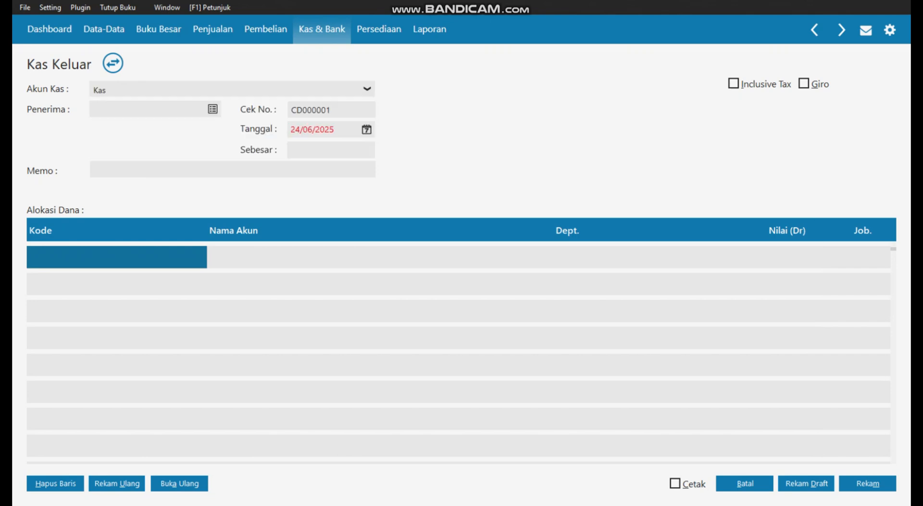
# - Create a new contact of type Others for the company CV Tri megah and use it as the transaction's recipient
pyautogui.click(212, 109)
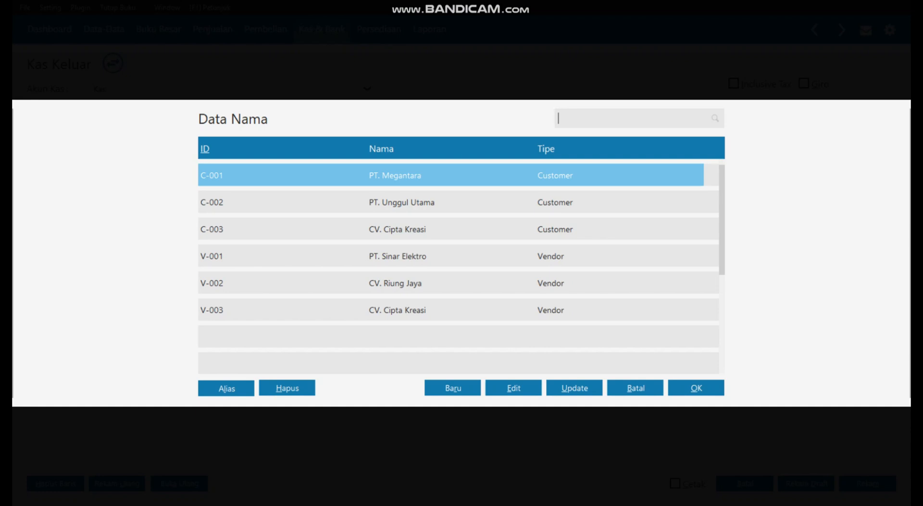
pyautogui.click(453, 387)
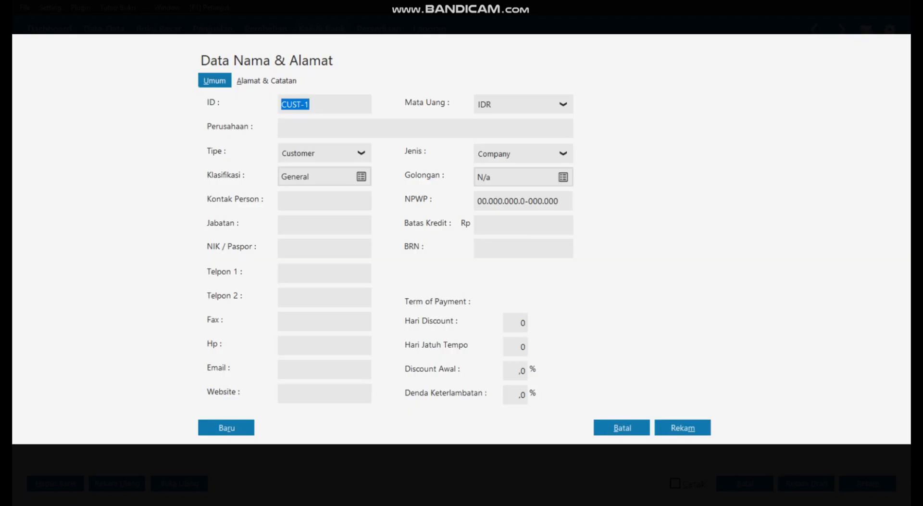
pyautogui.click(361, 152)
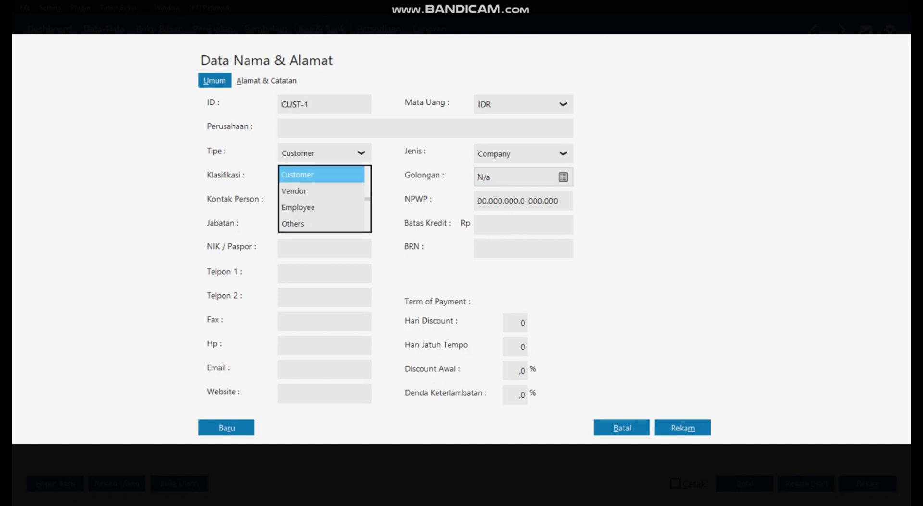
pyautogui.click(293, 224)
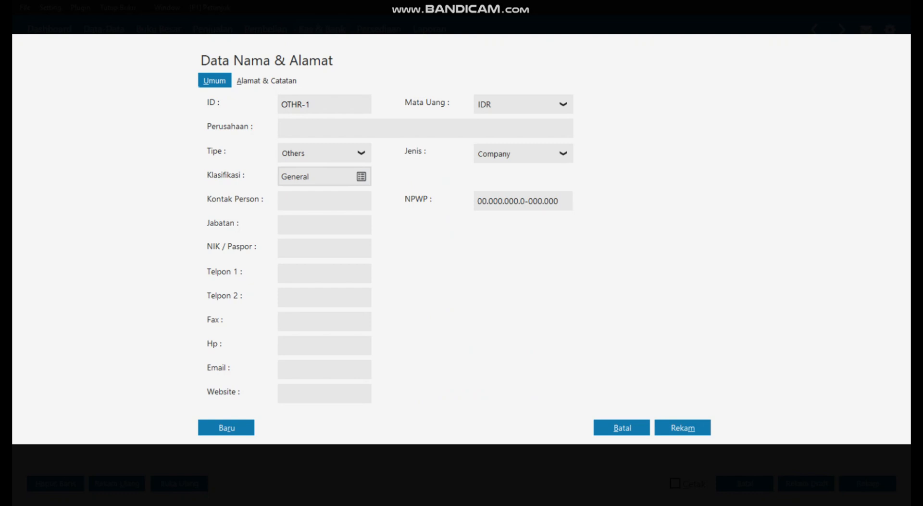
pyautogui.write('CV Tri megah')
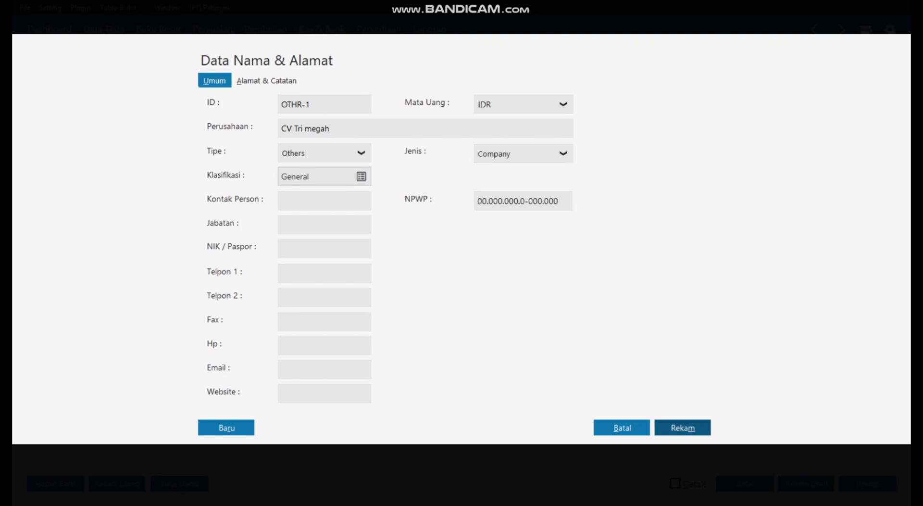
pyautogui.click(682, 428)
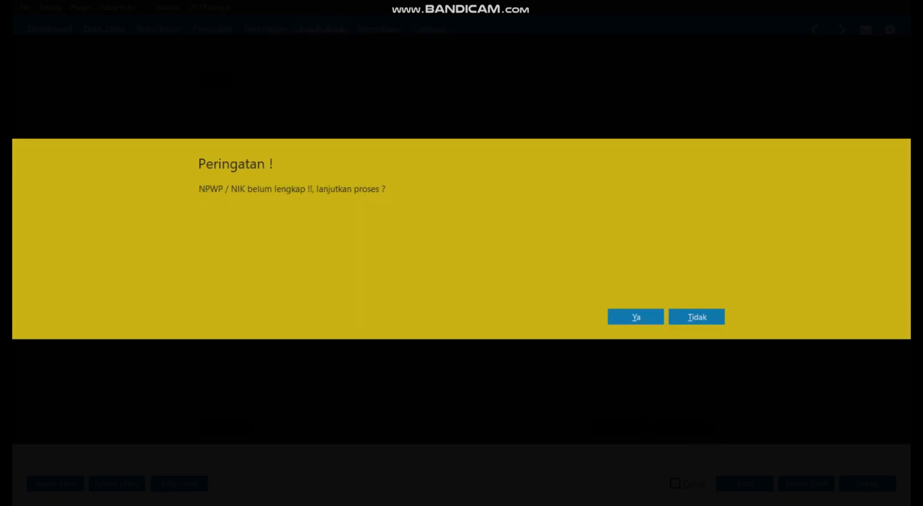
pyautogui.click(635, 317)
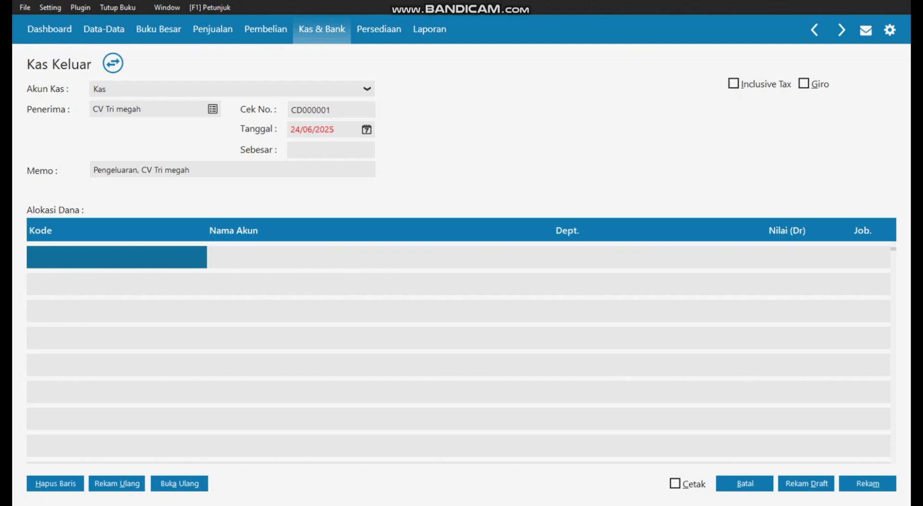
# - Set the Kas Keluar transaction date to 04/01/2024
pyautogui.click(336, 129)
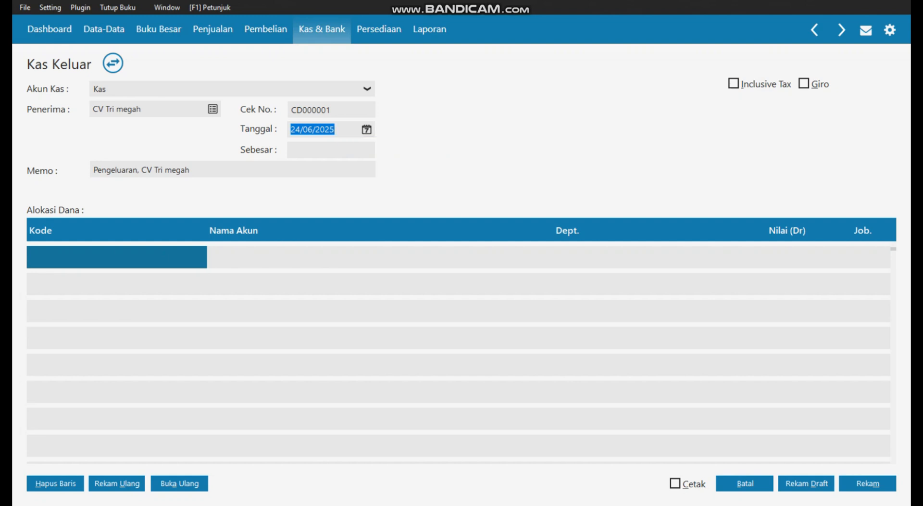
pyautogui.write('04/01/')
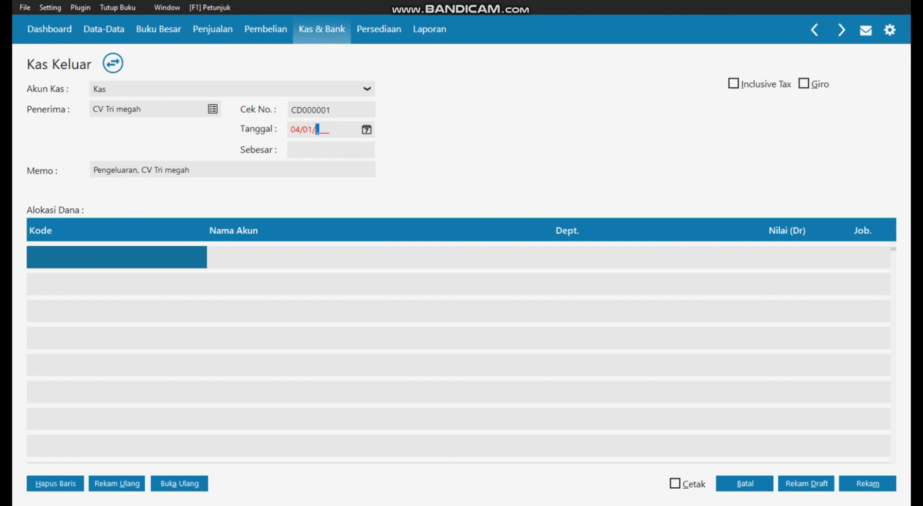
pyautogui.write('2024')
pyautogui.press('Tab')
pyautogui.press('Tab')
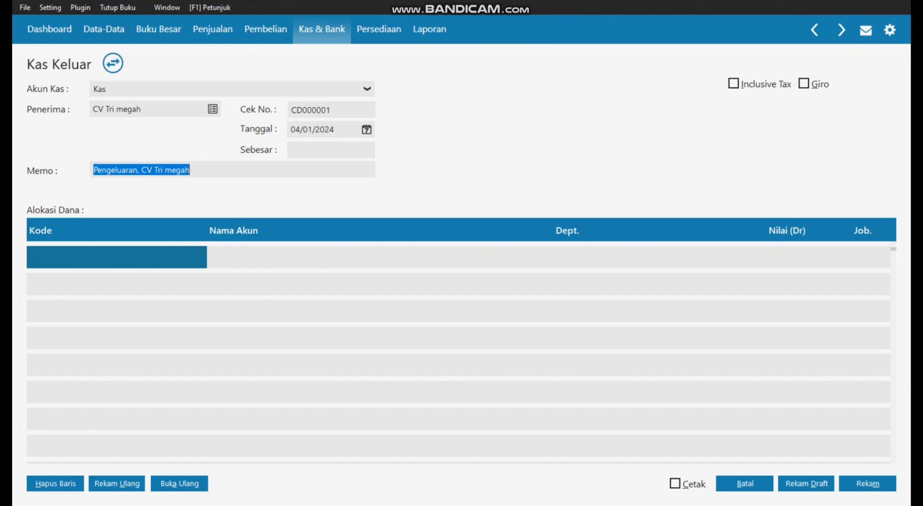
# - Replace the memo with "Pembayaran Pemasangan iklan diradio kepada CV tri Megah"
pyautogui.write('Pembayaran')
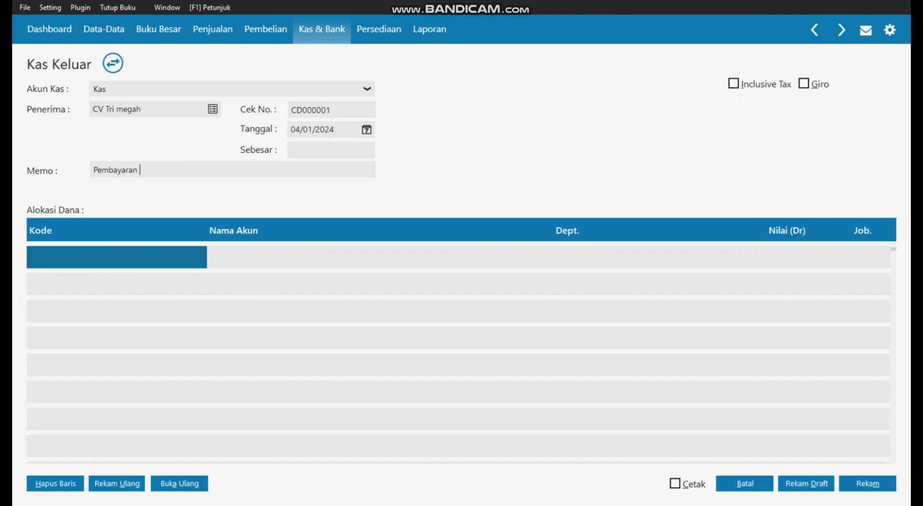
pyautogui.write(' Pemasangan iklan')
pyautogui.write('diradio')
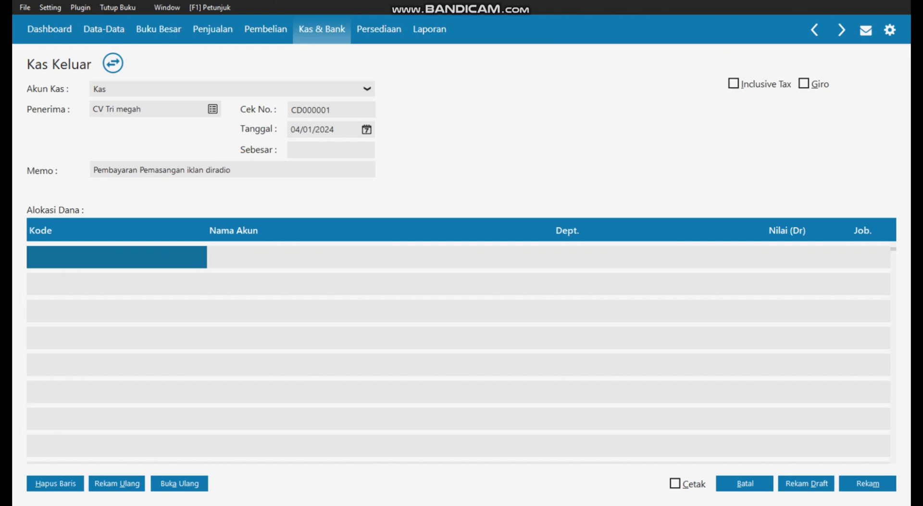
pyautogui.write(' kepada')
pyautogui.write('cv')
pyautogui.press('BackSpace')
pyautogui.press('BackSpace')
pyautogui.write('CV tri Megah')
# - Assign the account 610000020 Beban Komisi Penjualan from the account list to the first fund allocation line
pyautogui.click(116, 257)
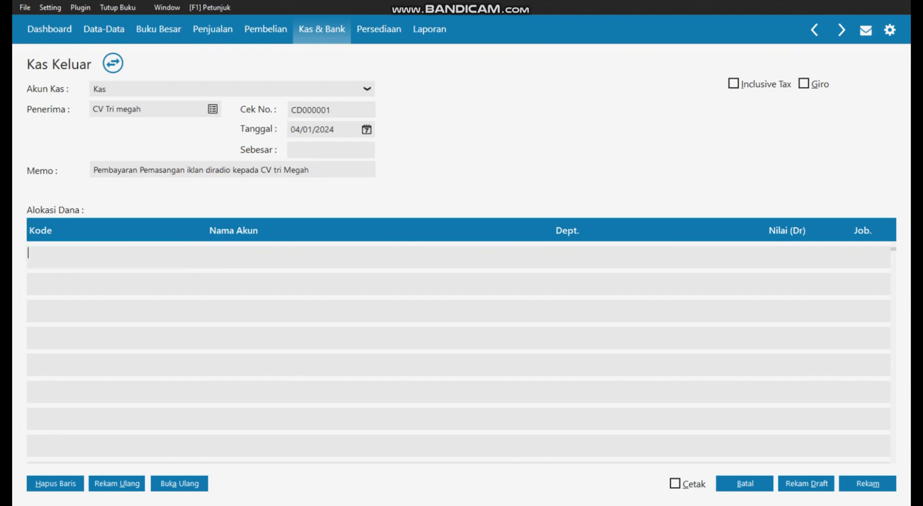
pyautogui.press('Return')
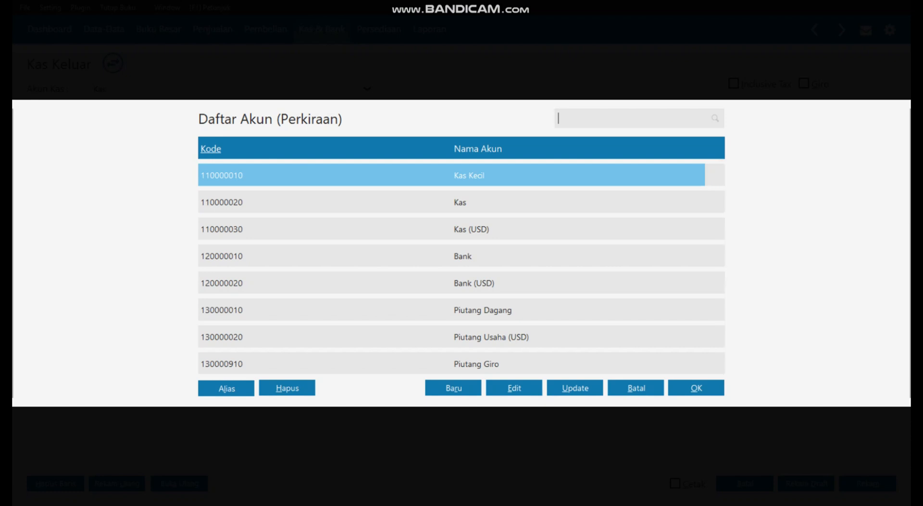
pyautogui.moveTo(722, 205); pyautogui.dragTo(722, 247)
pyautogui.scroll(-2, 722, 246)
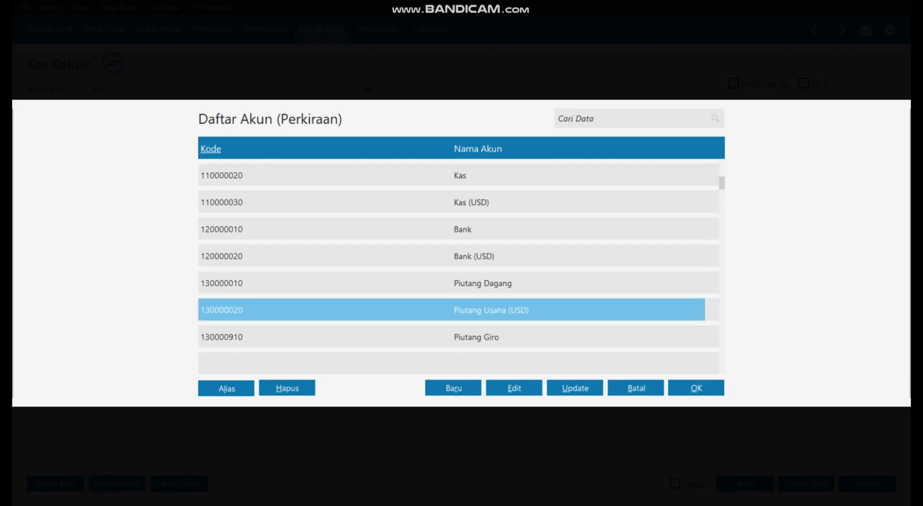
pyautogui.press('Down')
pyautogui.press('Down')
pyautogui.press('Down')
pyautogui.press('Down')
pyautogui.press('Down')
pyautogui.press('Down')
pyautogui.press('Down')
pyautogui.press('Down')
pyautogui.press('Down')
pyautogui.press('Down')
pyautogui.press('Down')
pyautogui.press('Down')
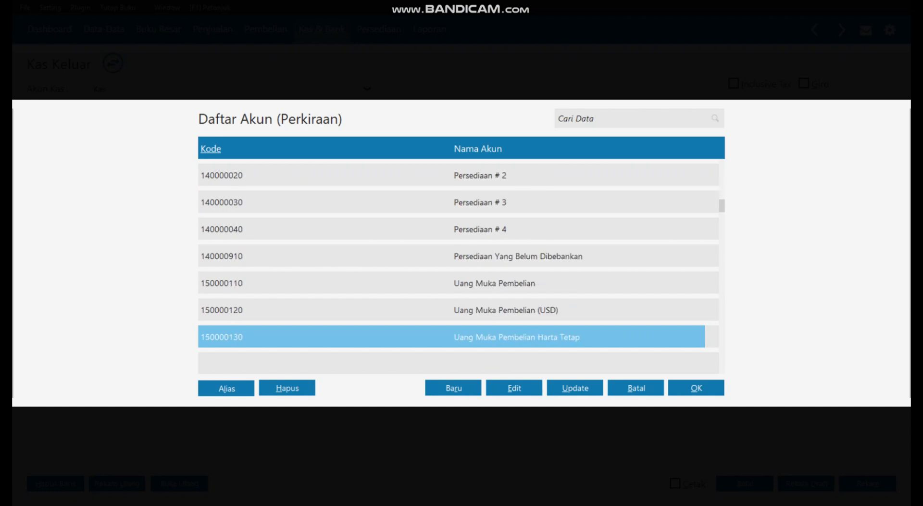
pyautogui.press('Down')
pyautogui.press('Down')
pyautogui.press('Down')
pyautogui.press('Down')
pyautogui.press('Down')
pyautogui.press('Down')
pyautogui.press('Down')
pyautogui.press('Down')
pyautogui.press('Down')
pyautogui.press('Down')
pyautogui.press('Down')
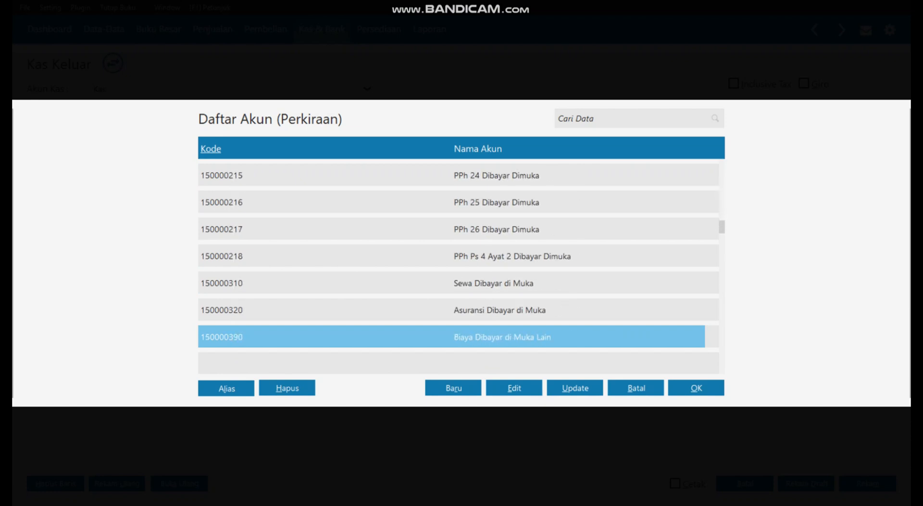
pyautogui.press('Down')
pyautogui.press('Down')
pyautogui.press('Down')
pyautogui.press('Down')
pyautogui.press('Down')
pyautogui.press('Down')
pyautogui.press('Down')
pyautogui.press('Down')
pyautogui.press('Down')
pyautogui.press('Down')
pyautogui.press('Down')
pyautogui.press('Down')
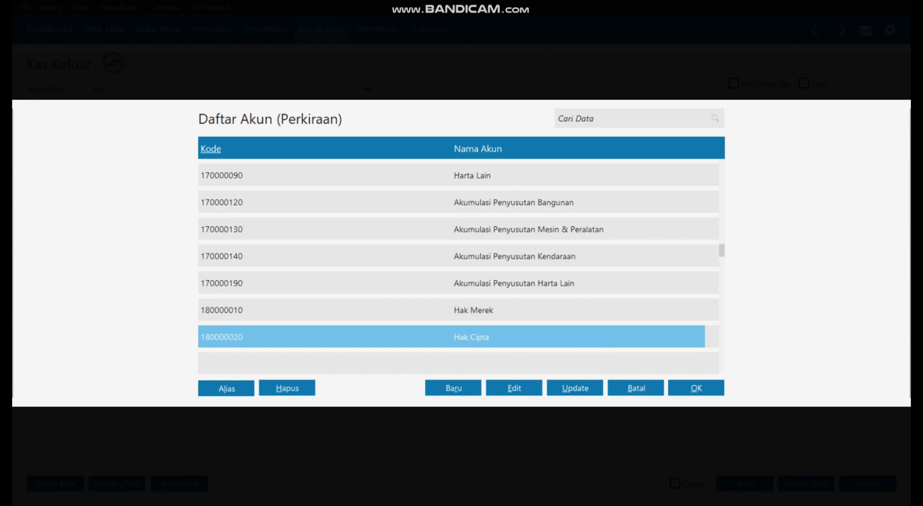
pyautogui.press('Down')
pyautogui.press('Down')
pyautogui.press('Down')
pyautogui.press('Down')
pyautogui.press('Down')
pyautogui.press('Down')
pyautogui.press('Down')
pyautogui.press('Down')
pyautogui.press('Down')
pyautogui.press('Down')
pyautogui.press('Down')
pyautogui.press('Down')
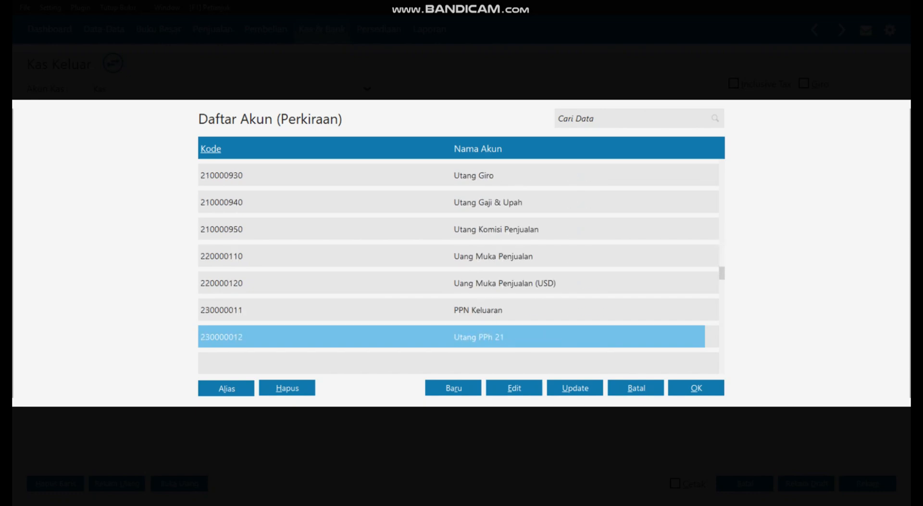
pyautogui.press('Down')
pyautogui.press('Down')
pyautogui.press('Down')
pyautogui.press('Down')
pyautogui.press('Down')
pyautogui.press('Down')
pyautogui.press('Down')
pyautogui.press('Down')
pyautogui.press('Down')
pyautogui.press('Down')
pyautogui.press('Down')
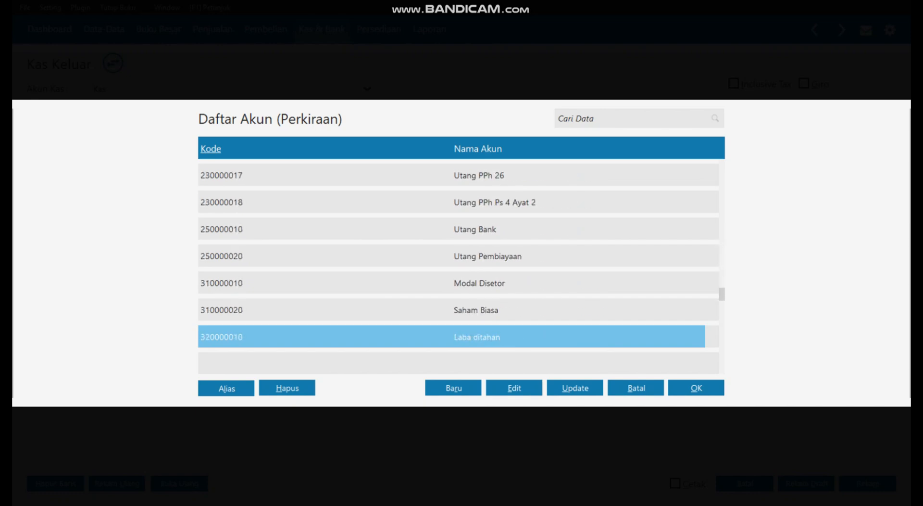
pyautogui.press('Down')
pyautogui.press('Down')
pyautogui.press('Down')
pyautogui.press('Down')
pyautogui.press('Down')
pyautogui.press('Down')
pyautogui.press('Down')
pyautogui.press('Down')
pyautogui.press('Down')
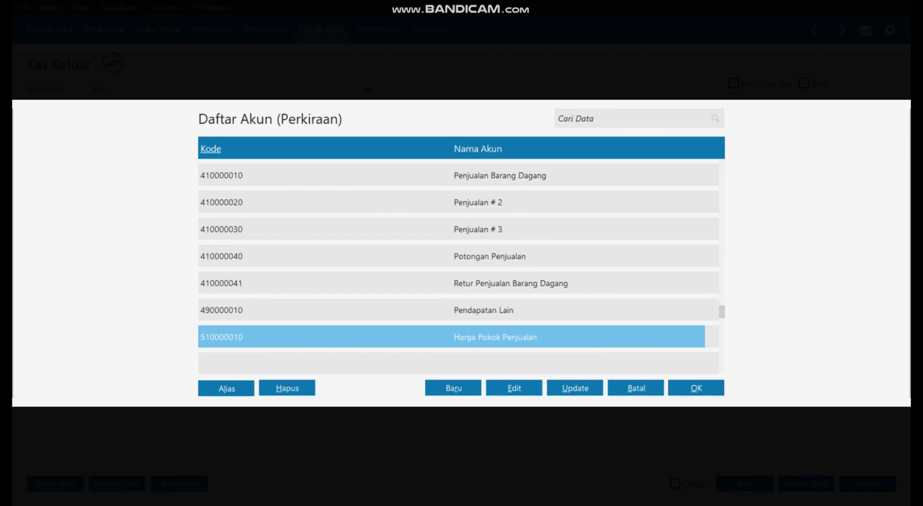
pyautogui.press('Down')
pyautogui.press('Down')
pyautogui.press('Down')
pyautogui.press('Down')
pyautogui.press('Down')
pyautogui.press('Down')
pyautogui.press('Down')
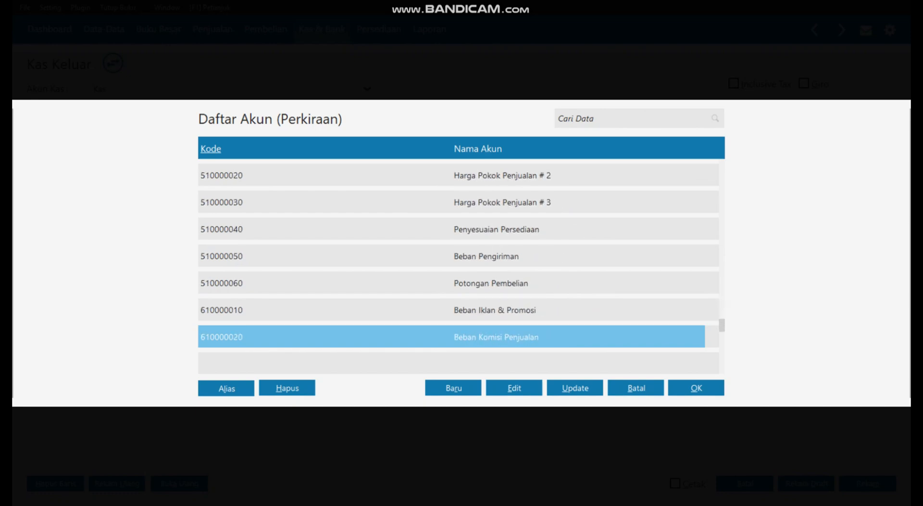
pyautogui.press('Return')
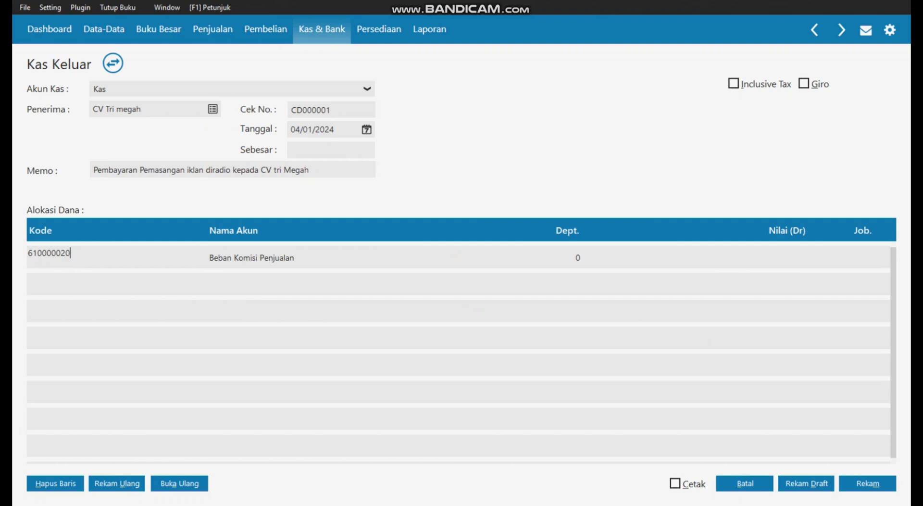
# - Set the debit value of the Beban Komisi Penjualan line to 250.000
pyautogui.press('Tab')
pyautogui.press('Tab')
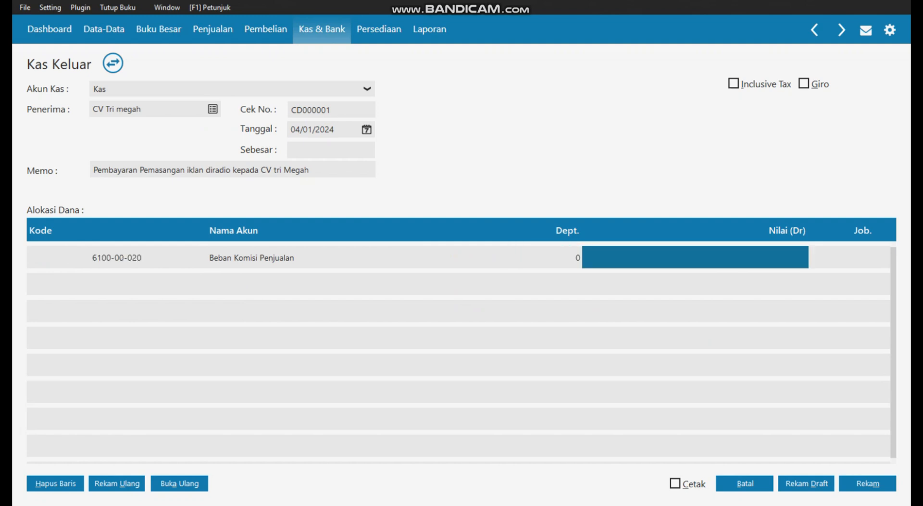
pyautogui.write('250')
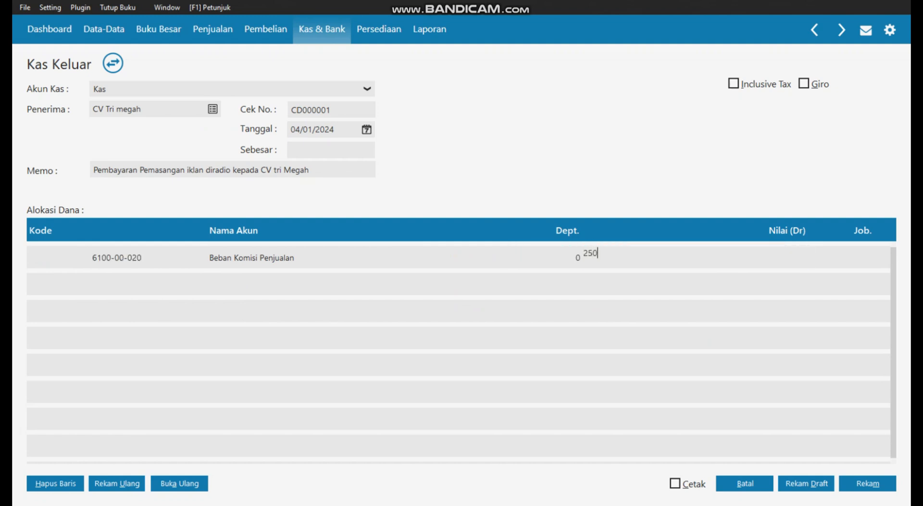
pyautogui.write('.000')
pyautogui.press('Tab')
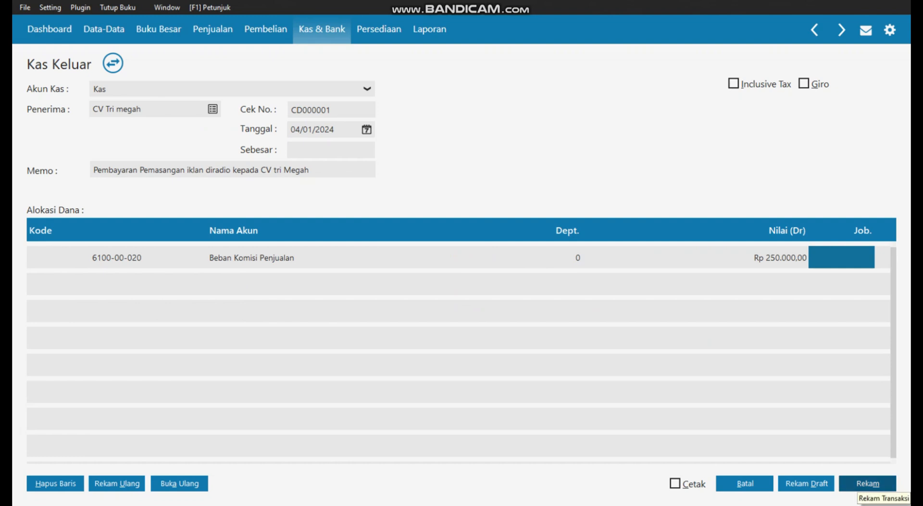
# - Record the Kas Keluar transaction, then leave the blank new form and the Kas Keluar list
pyautogui.click(867, 483)
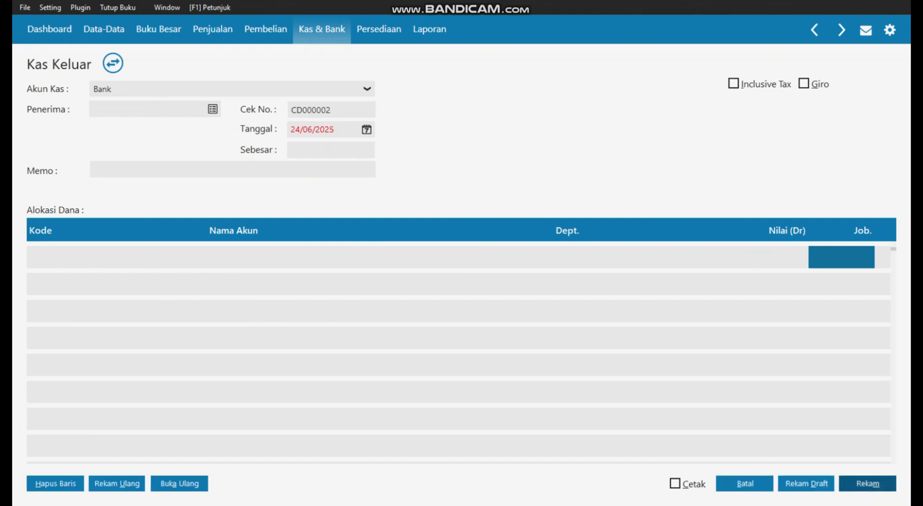
pyautogui.click(745, 484)
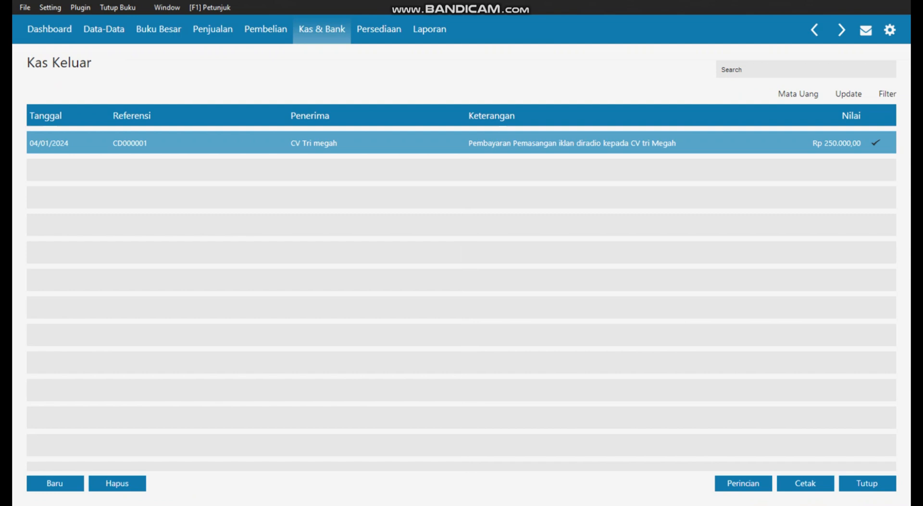
pyautogui.press('Escape')
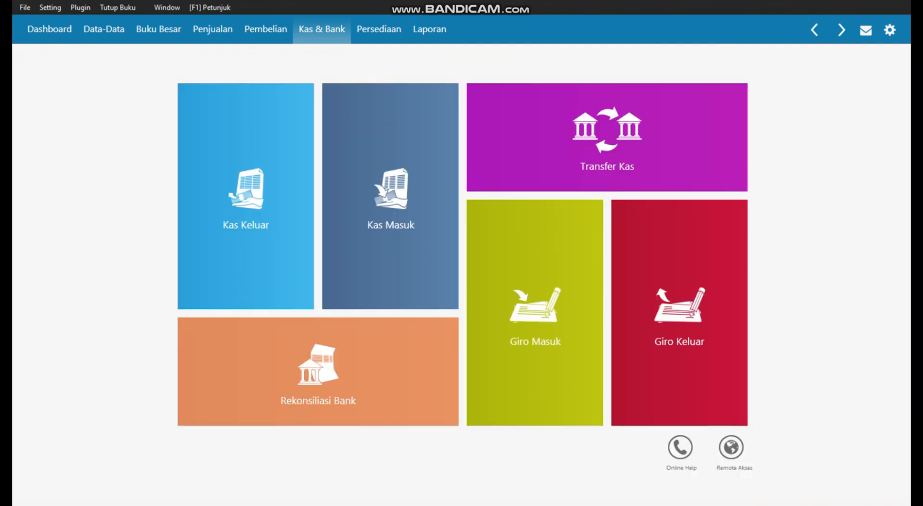
# - Consult the Pembayaran Piutang Sebagian invoice in Word, return to Zahir and create a new Pembayaran Piutang Usaha transaction
pyautogui.hotkey('alt', 'Tab')
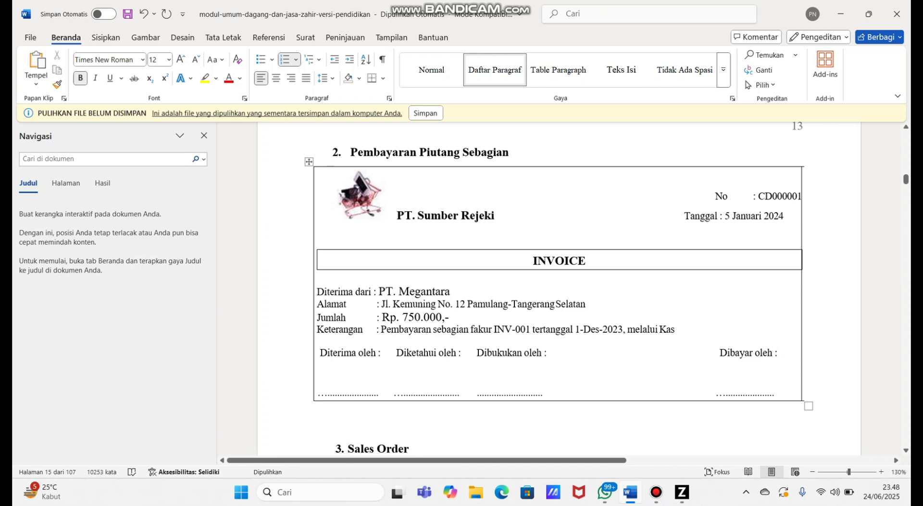
pyautogui.click(682, 492)
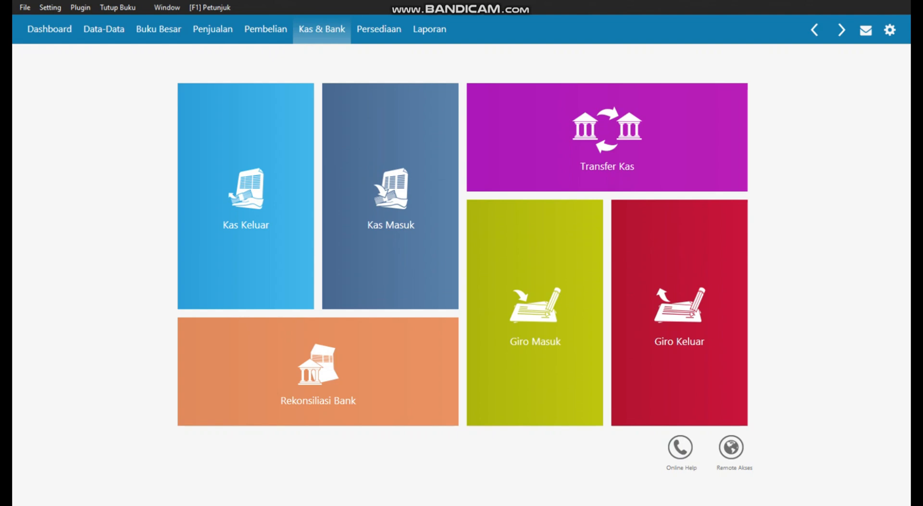
pyautogui.click(213, 29)
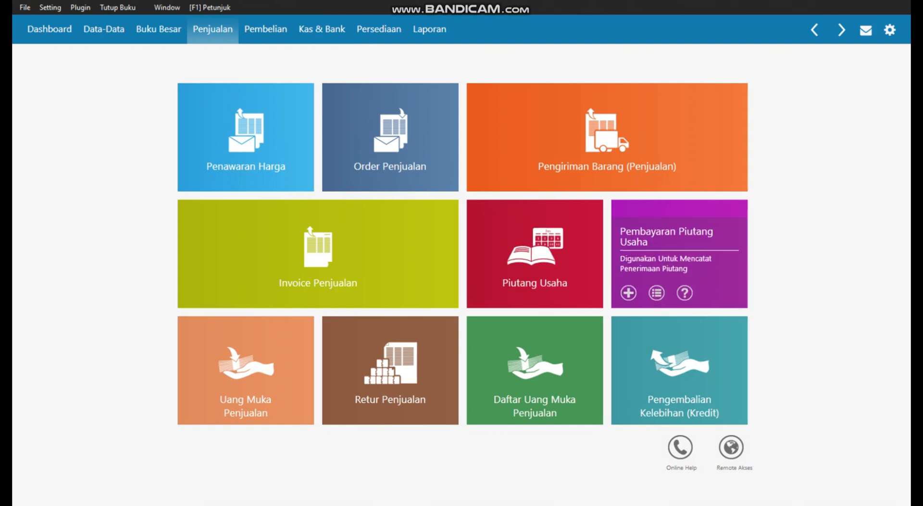
pyautogui.click(656, 293)
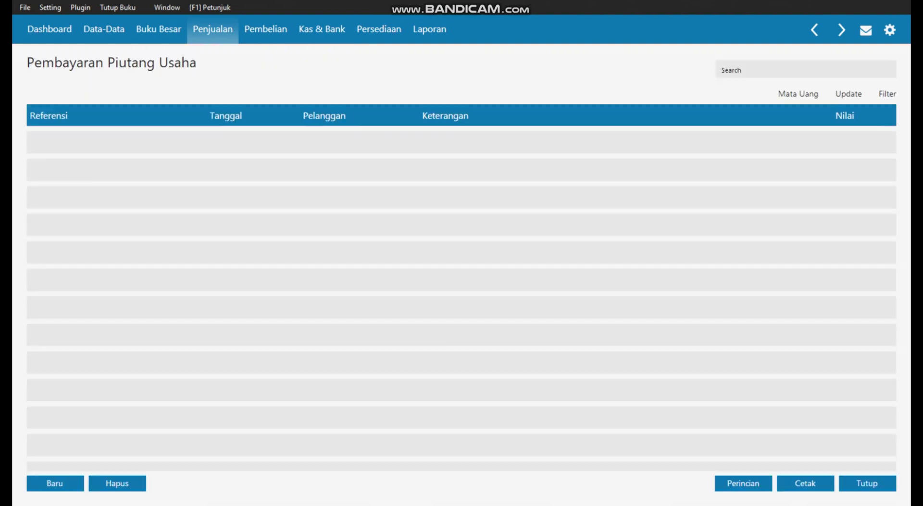
pyautogui.click(55, 483)
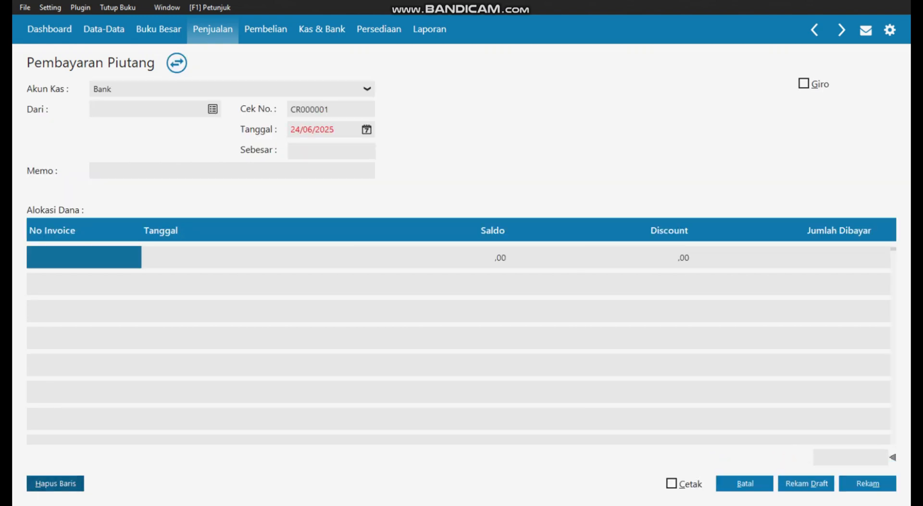
# - Set the receivable payment's cash account to Kas and choose PT. Megantara as the paying customer
pyautogui.click(367, 89)
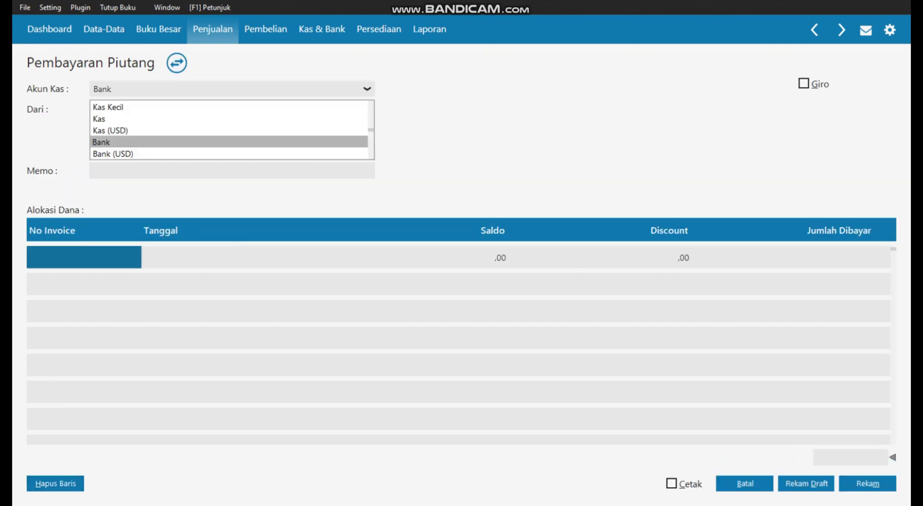
pyautogui.press('Up')
pyautogui.press('Up')
pyautogui.press('Return')
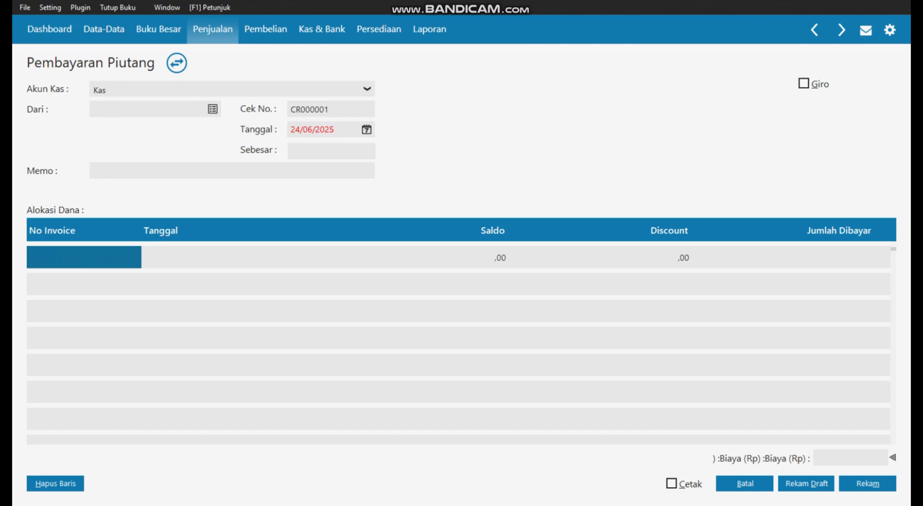
pyautogui.click(212, 109)
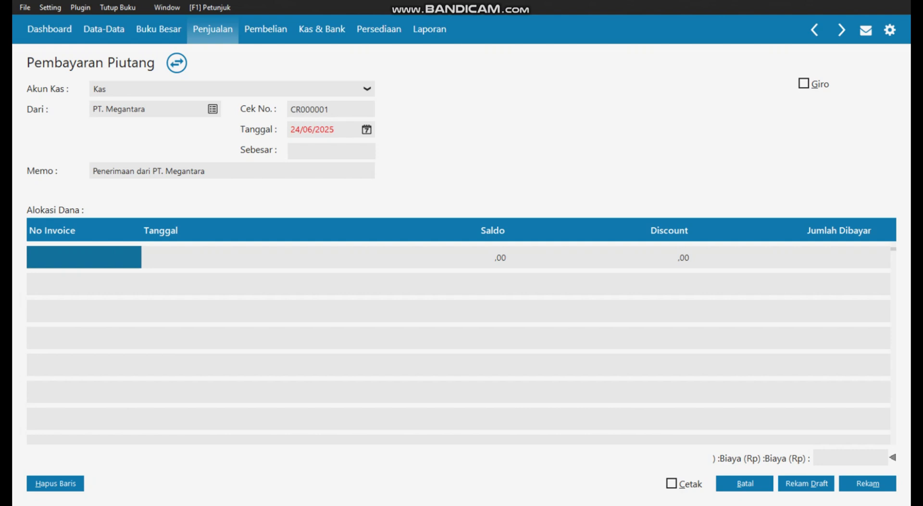
# - Set the receivable payment's date to 05/01/2024
pyautogui.press('Tab')
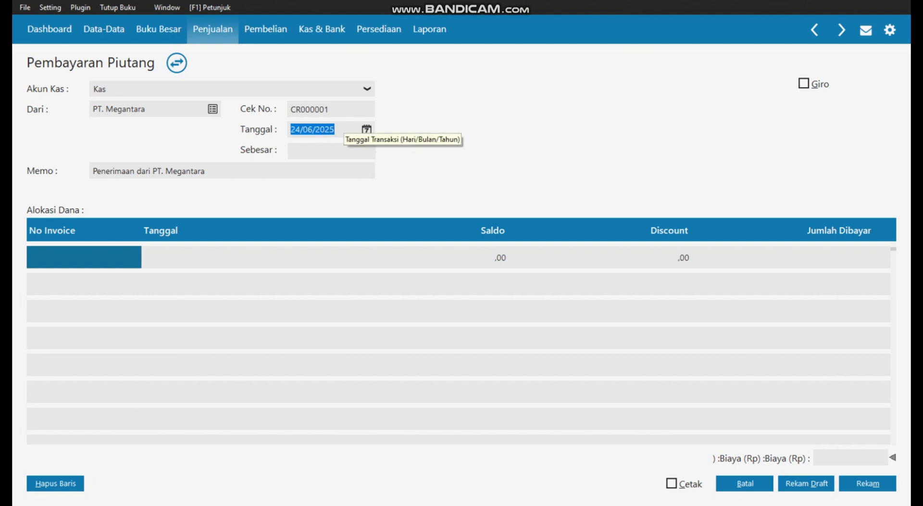
pyautogui.write('05/01/2024')
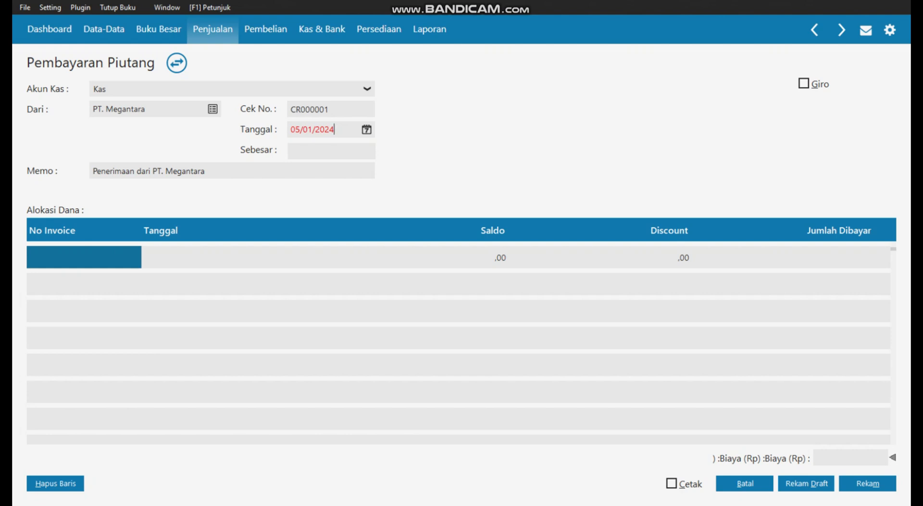
pyautogui.press('Tab')
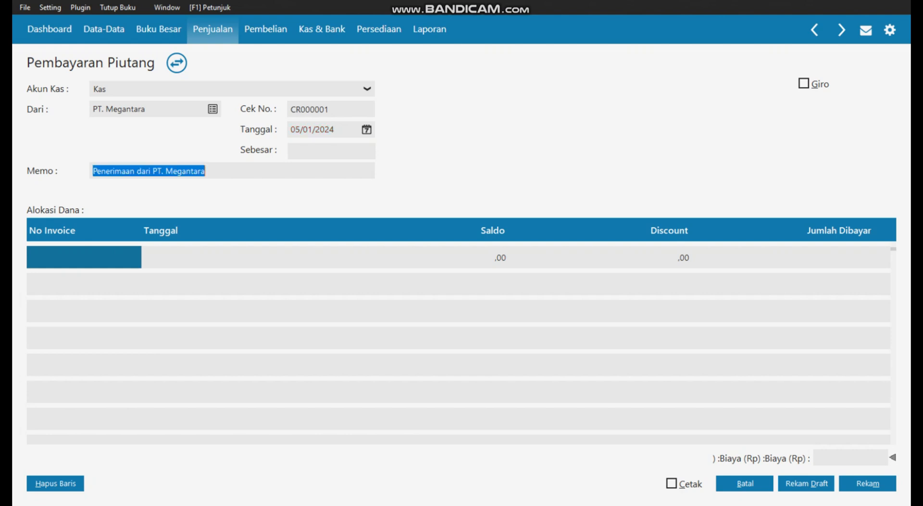
# - Change the receivable payment's memo to "Penerimaan Piutang sebagian dari PT. Megantara"
pyautogui.click(137, 170)
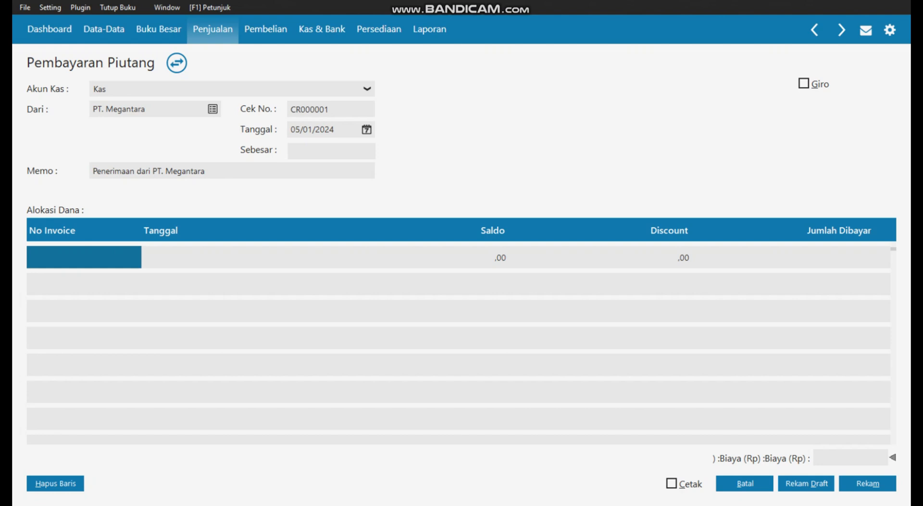
pyautogui.write('Piutan')
pyautogui.write('g sebagian d')
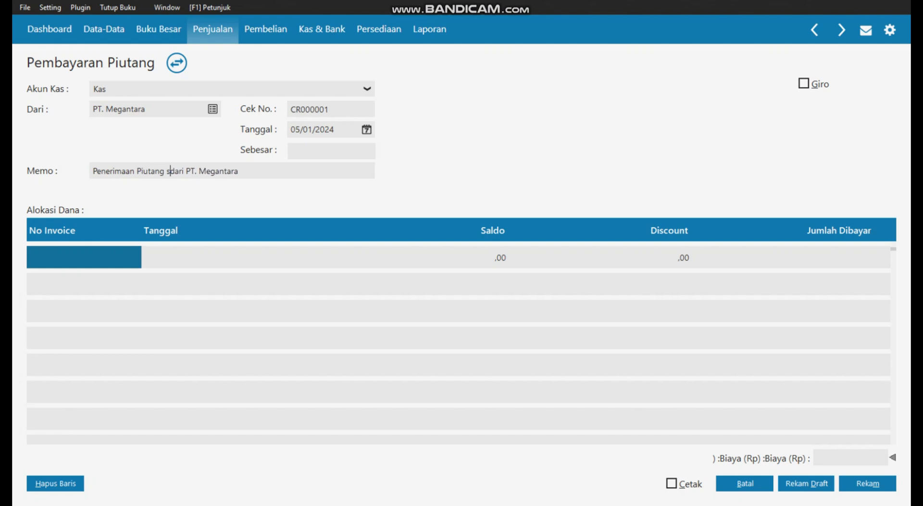
pyautogui.write('ari')
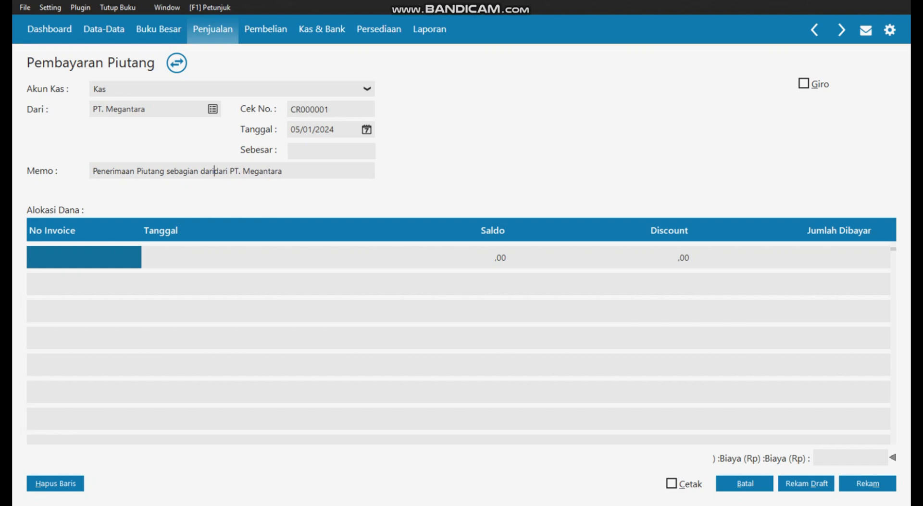
pyautogui.press('BackSpace')
pyautogui.press('BackSpace')
pyautogui.press('BackSpace')
pyautogui.press('BackSpace')
# - Allocate a payment of 750,000 to invoice INV-01, carry it into the Sebesar amount and record the receivable payment
pyautogui.doubleClick(84, 257)
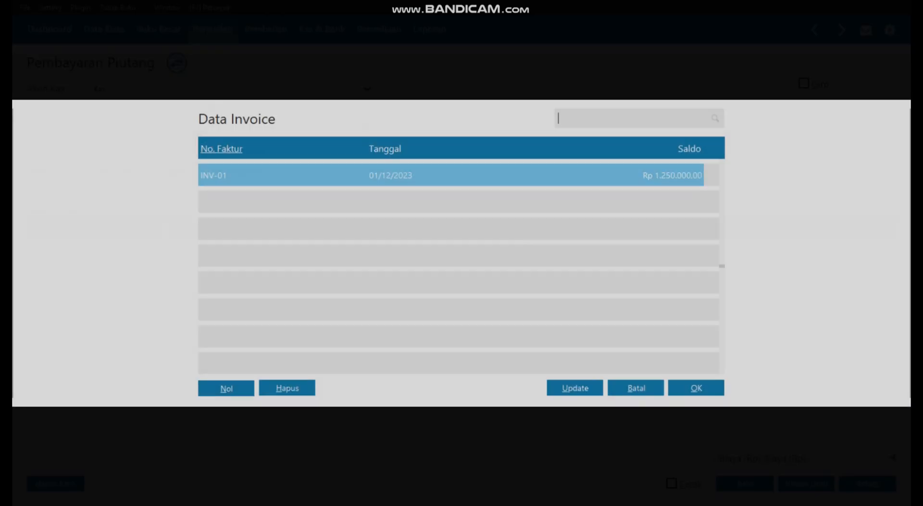
pyautogui.press('Return')
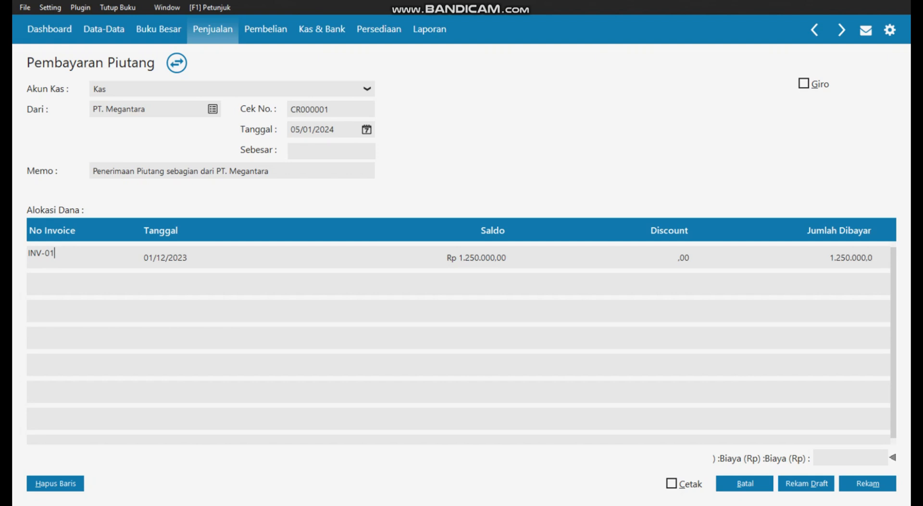
pyautogui.click(416, 257)
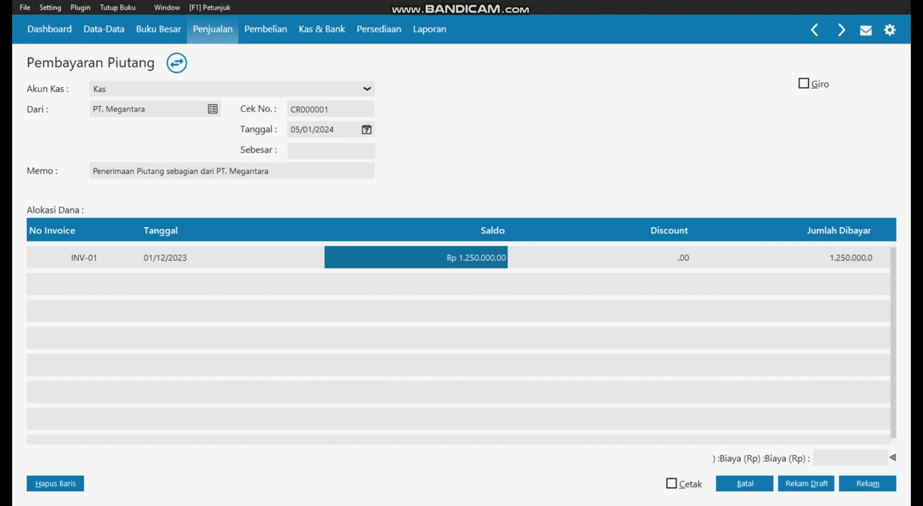
pyautogui.click(600, 257)
pyautogui.click(783, 257)
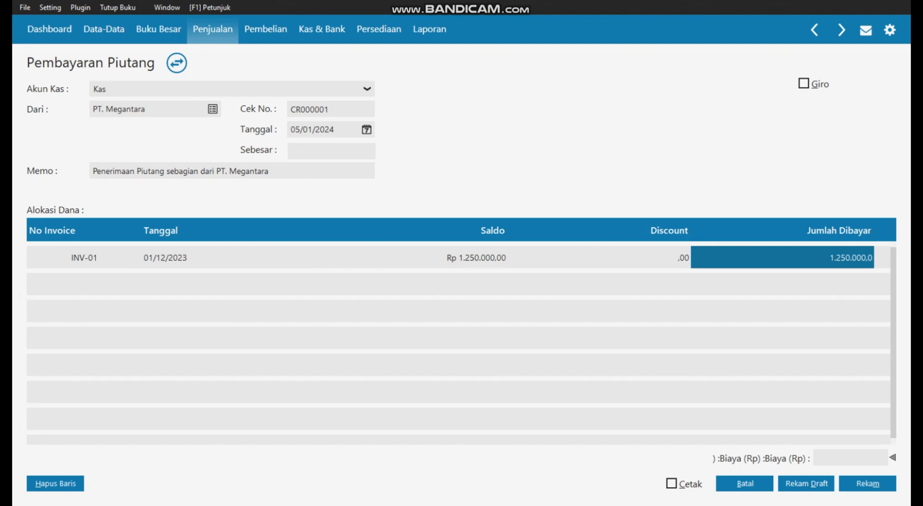
pyautogui.write('75000')
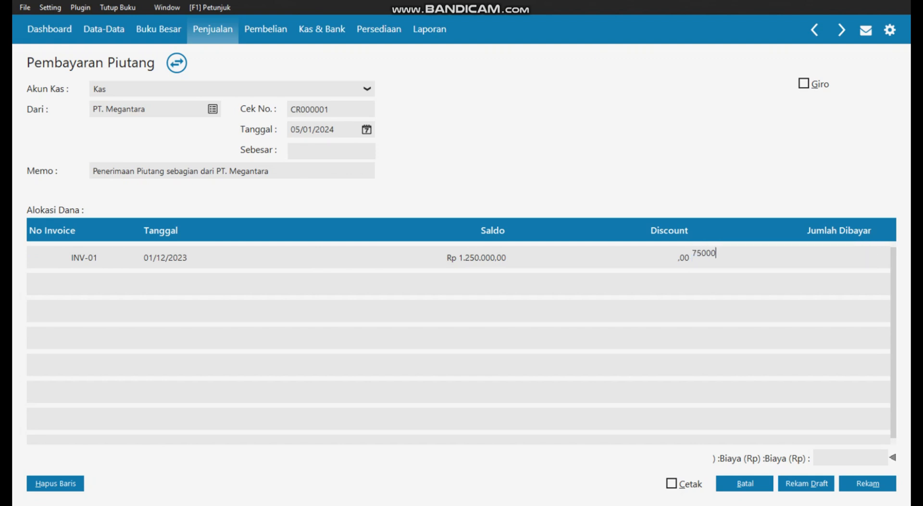
pyautogui.write('0')
pyautogui.press('Return')
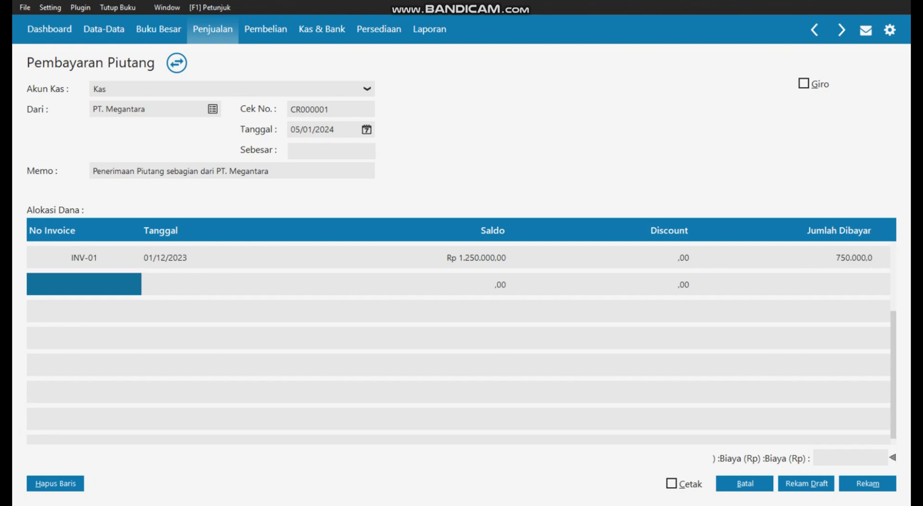
pyautogui.click(317, 151)
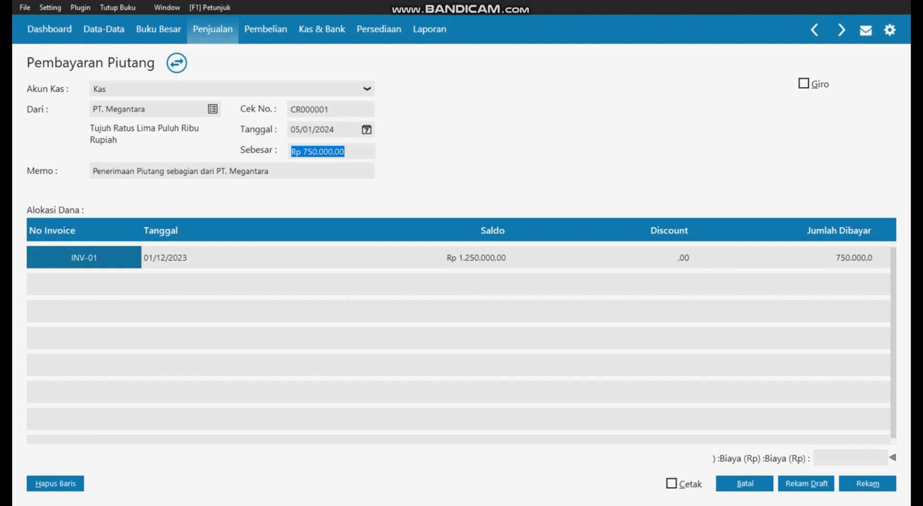
pyautogui.click(867, 483)
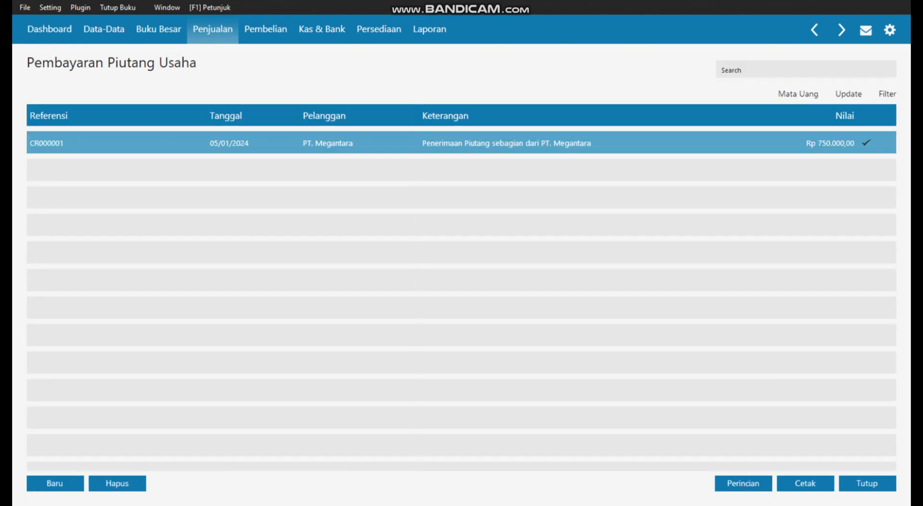
# - Review the journal voucher of the PT. Megantara receivable payment, closing it and the Pembayaran Piutang Usaha list
pyautogui.rightClick(415, 140)
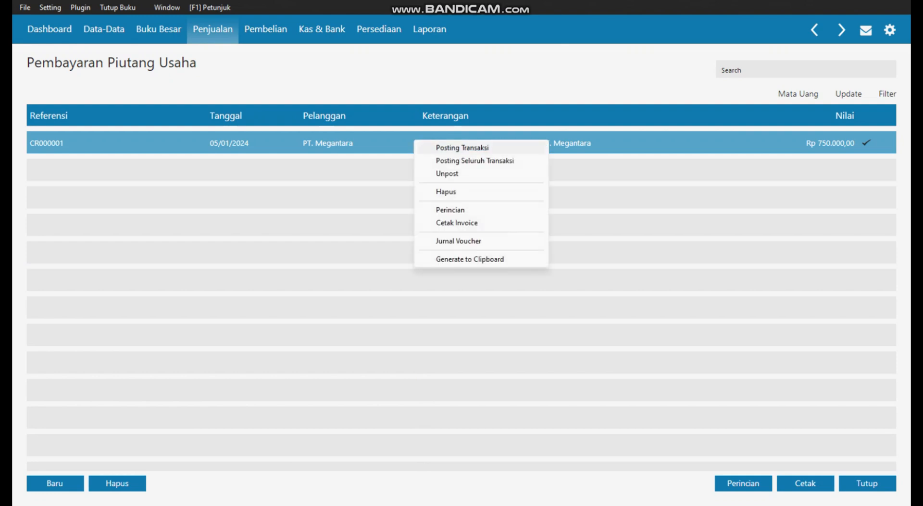
pyautogui.click(458, 241)
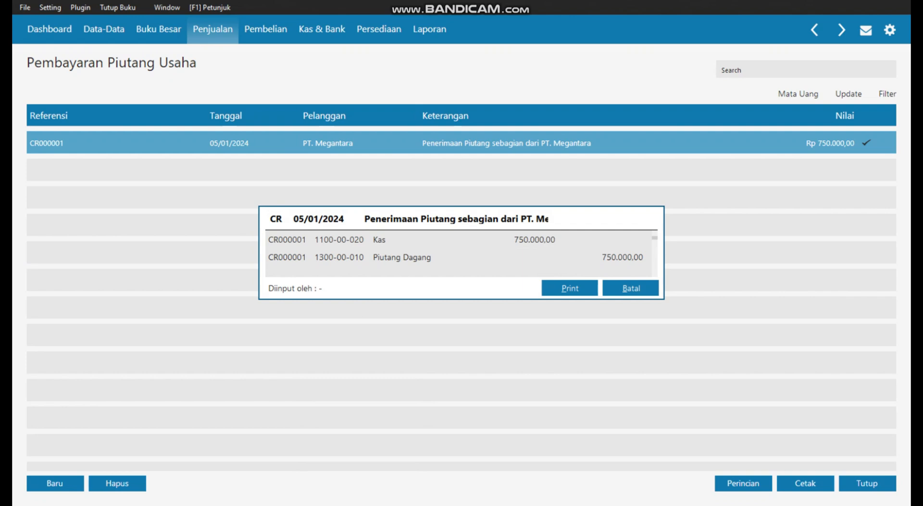
pyautogui.click(631, 288)
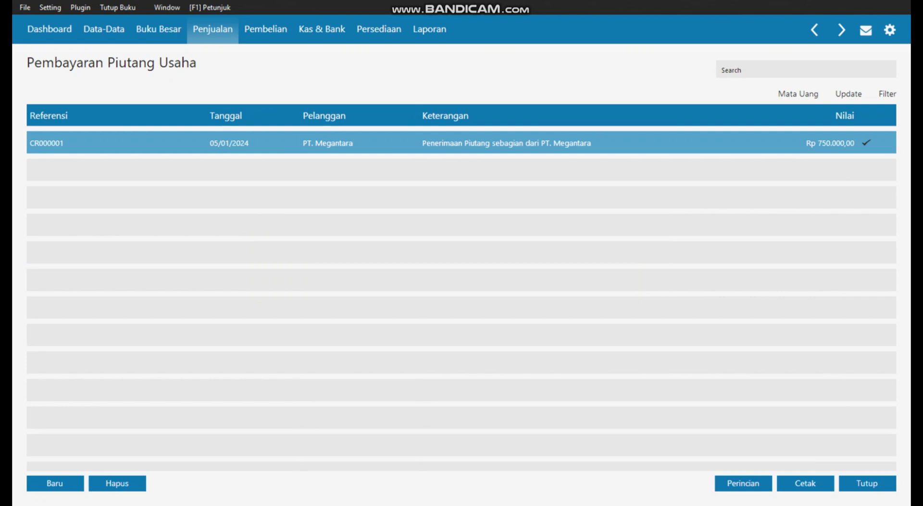
pyautogui.click(870, 483)
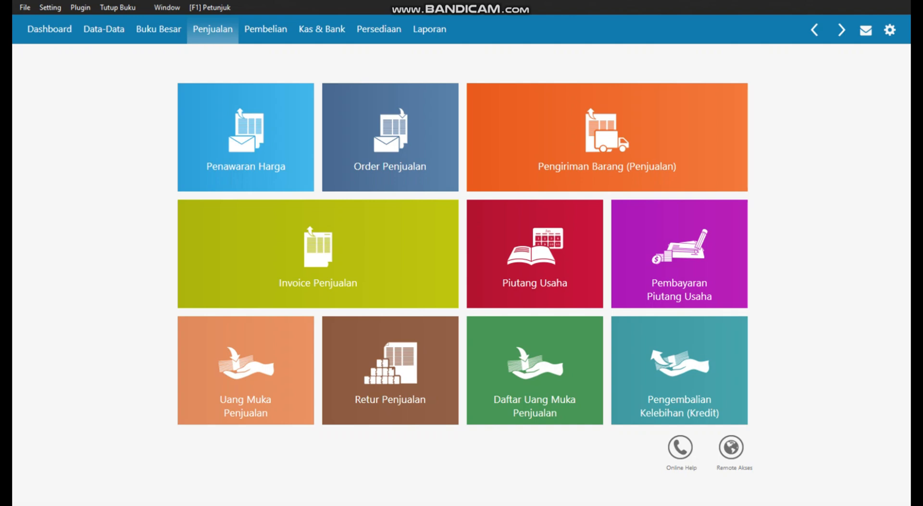
# - Switch to the module in Word and examine the Sales Order for PT. Bayu Segara, including its date, items, prices and VAT
pyautogui.press('super')
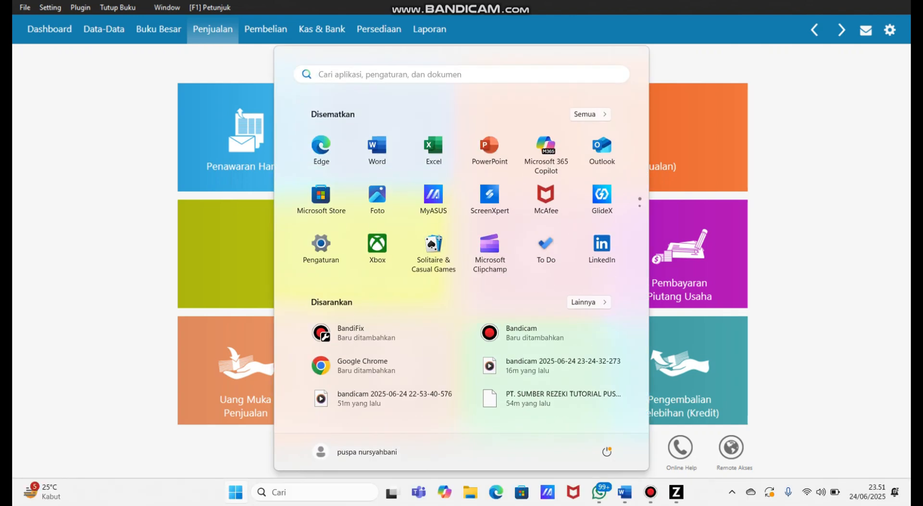
pyautogui.click(625, 492)
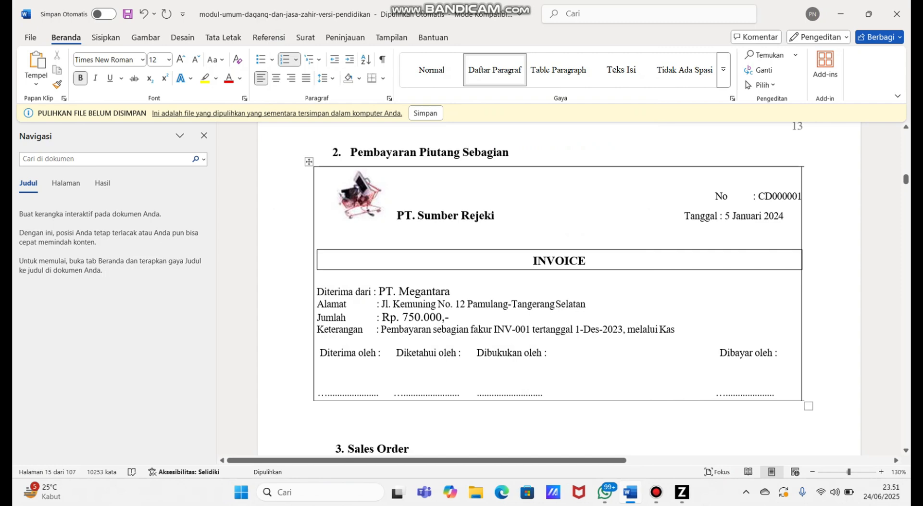
pyautogui.press('Down')
pyautogui.press('Down')
pyautogui.press('Down')
pyautogui.press('Down')
pyautogui.press('Down')
pyautogui.press('Down')
pyautogui.press('Down')
pyautogui.press('Down')
pyautogui.press('Down')
pyautogui.press('Down')
pyautogui.press('Down')
pyautogui.press('Down')
pyautogui.press('Down')
pyautogui.press('Down')
pyautogui.press('Down')
pyautogui.press('Down')
pyautogui.press('Down')
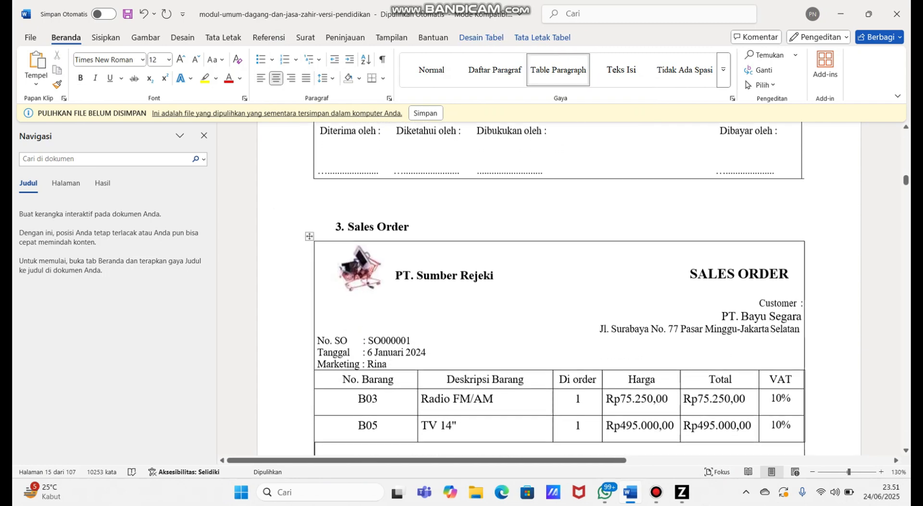
pyautogui.press('Up')
pyautogui.press('Up')
pyautogui.press('Up')
pyautogui.press('Up')
pyautogui.press('Up')
pyautogui.press('Up')
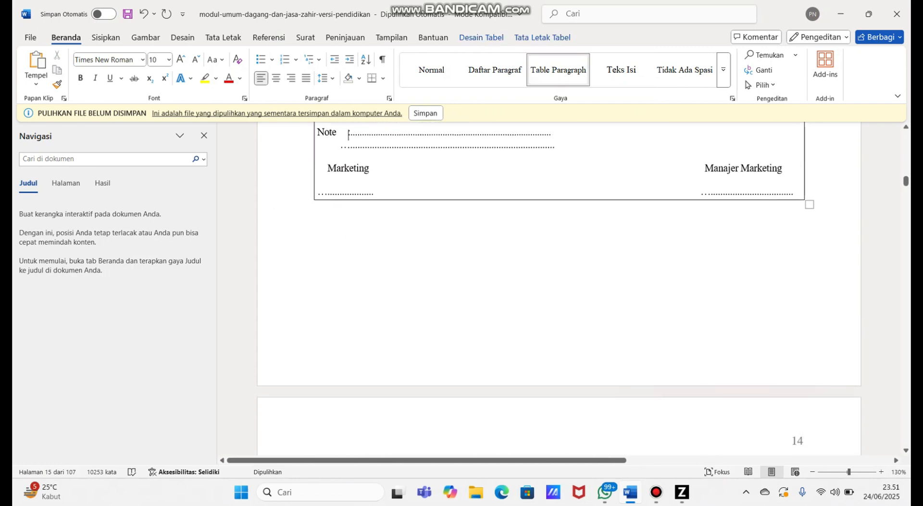
pyautogui.press('Up')
pyautogui.press('Up')
pyautogui.press('Up')
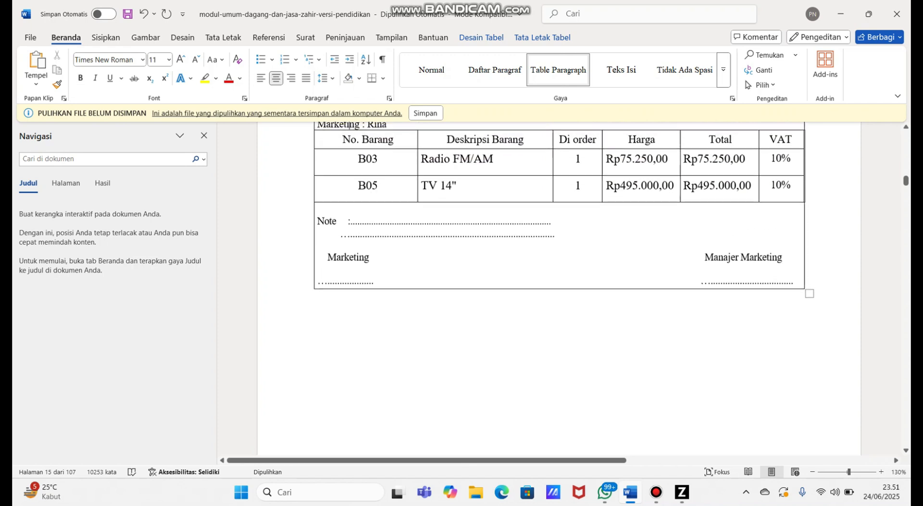
pyautogui.press('Up')
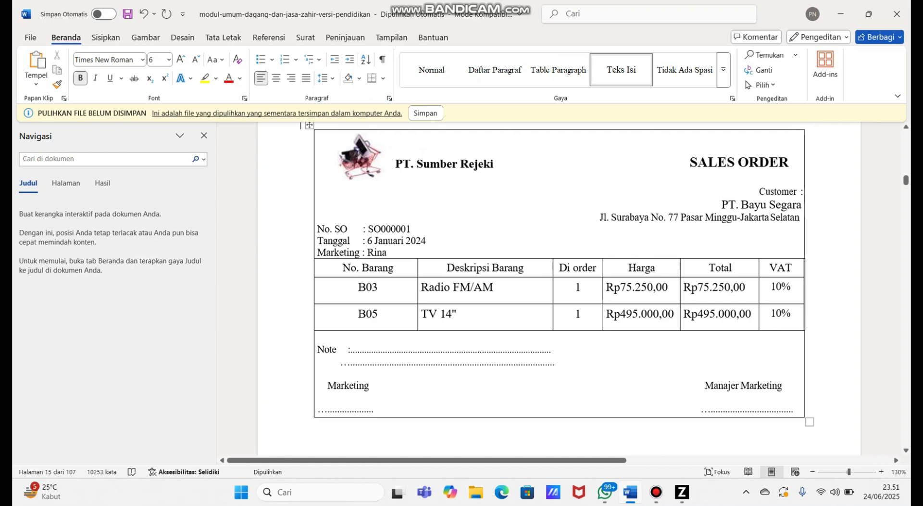
# - Return to Zahir and create a new Order Penjualan from the sales order list
pyautogui.click(682, 492)
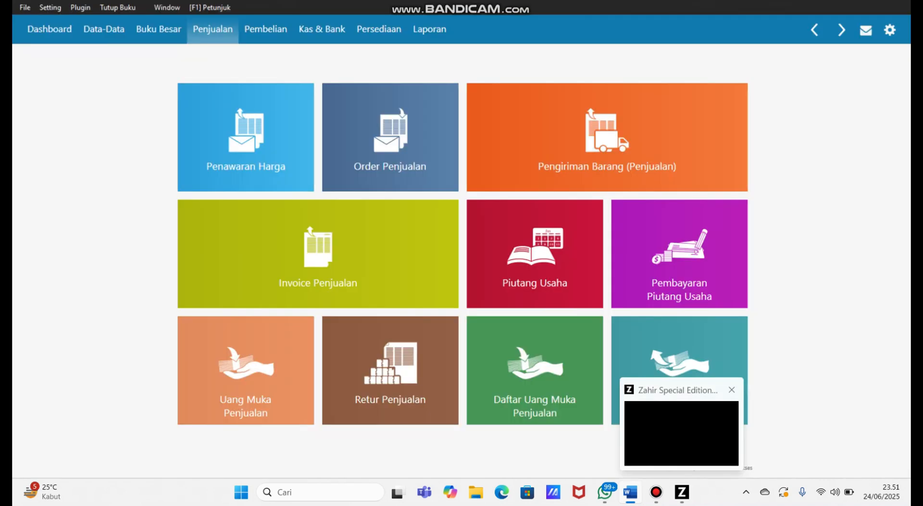
pyautogui.click(682, 492)
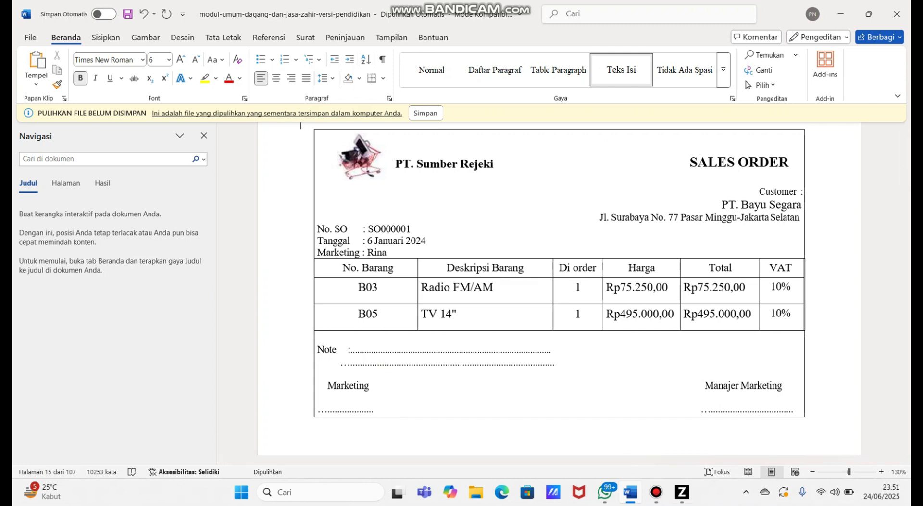
pyautogui.click(682, 492)
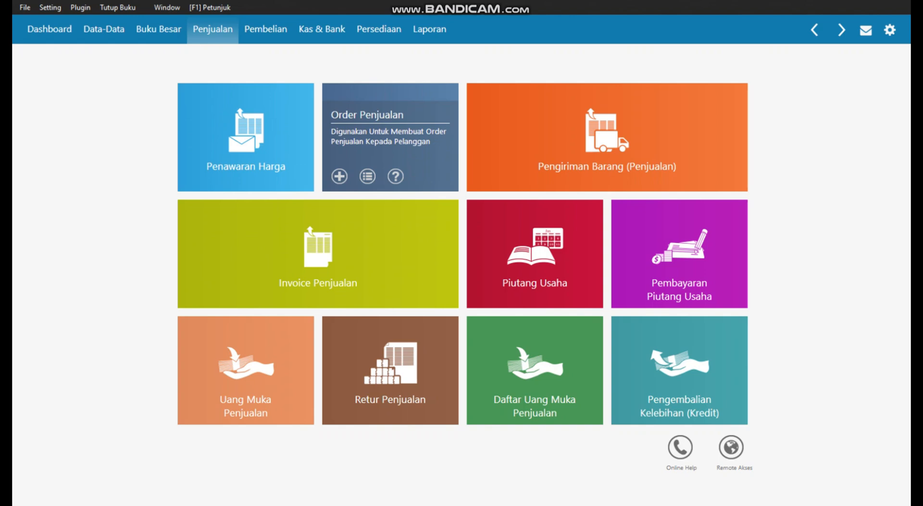
pyautogui.click(367, 176)
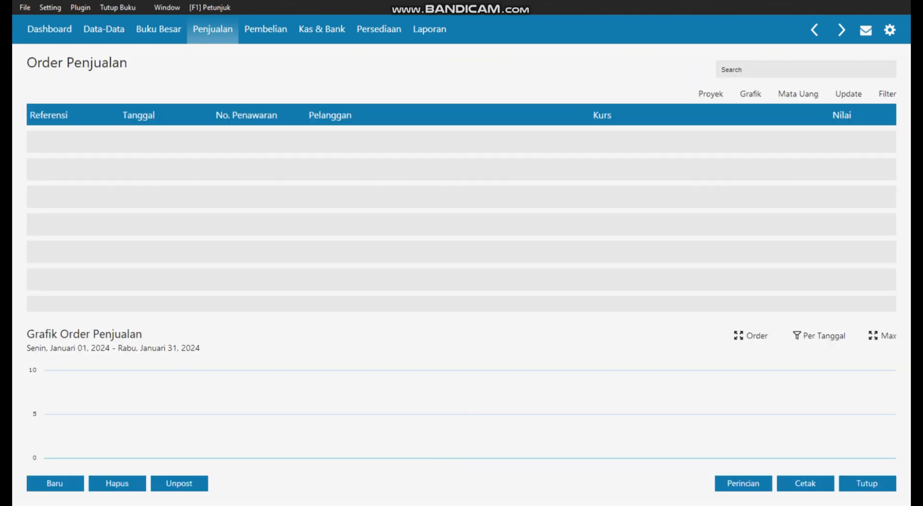
pyautogui.click(54, 483)
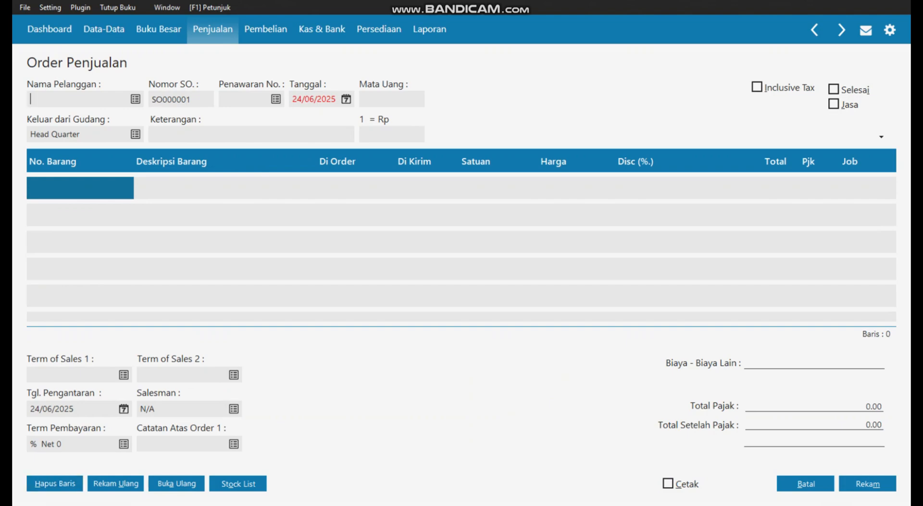
# - Start a new customer from the order's customer list, with ID C-004 and company name PT. Bayu Segara
pyautogui.click(135, 99)
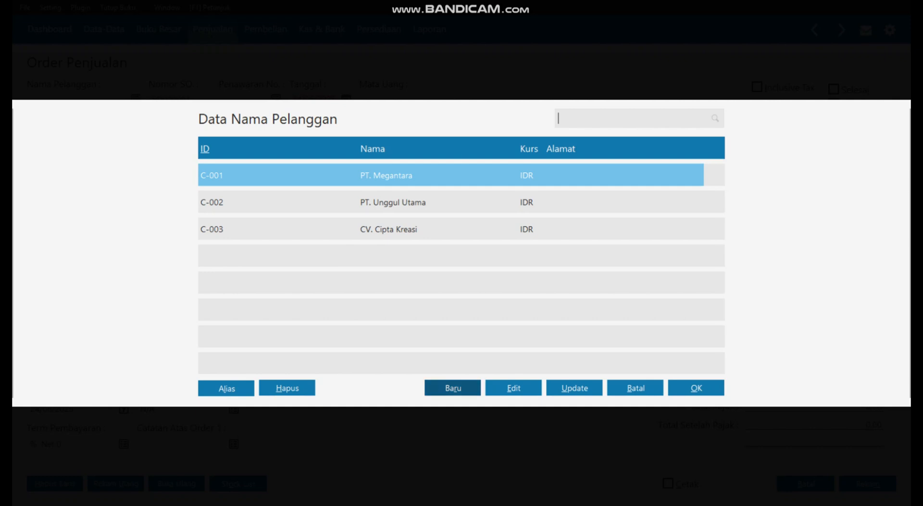
pyautogui.click(452, 388)
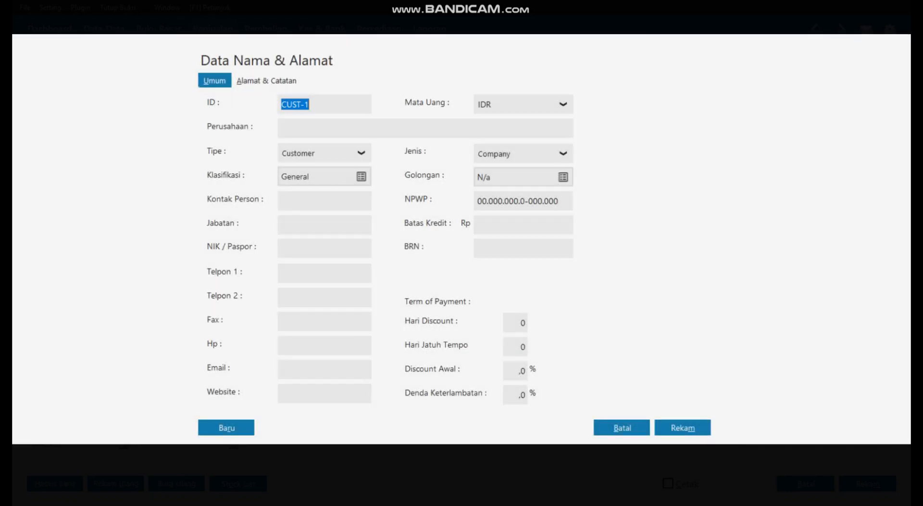
pyautogui.write('C-004')
pyautogui.press('Tab')
pyautogui.write('PT. Bayu S')
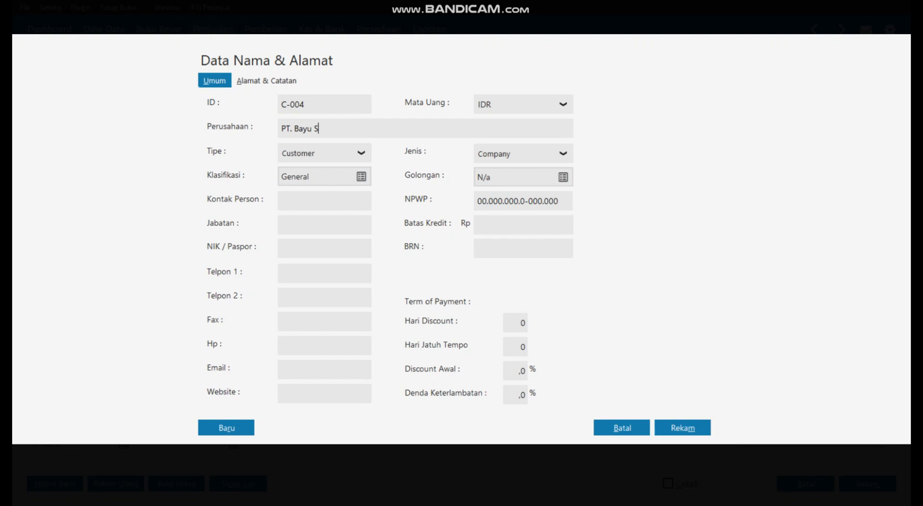
pyautogui.write('egara')
# - Enter the new customer's street address on both address lines and set the city to Jakarta
pyautogui.hotkey('alt', 'a')
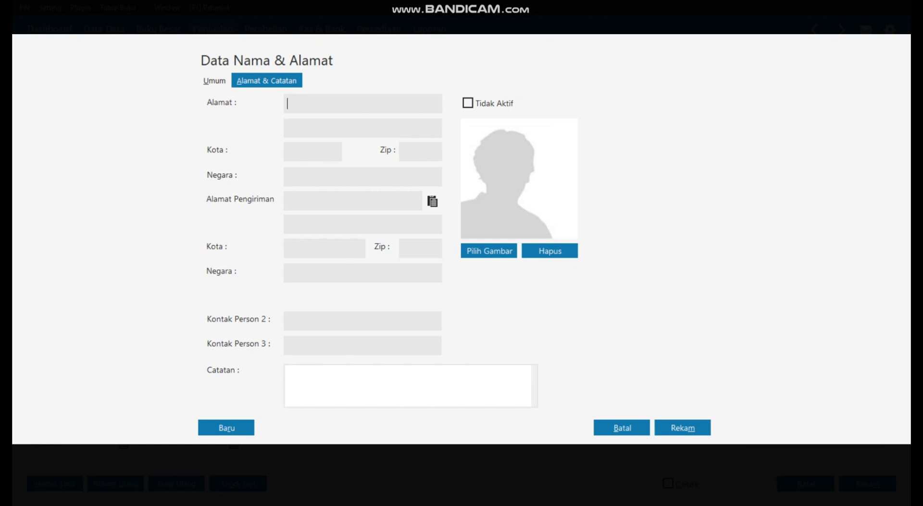
pyautogui.write('Jalan Surabaya Nomor 77 Pasar')
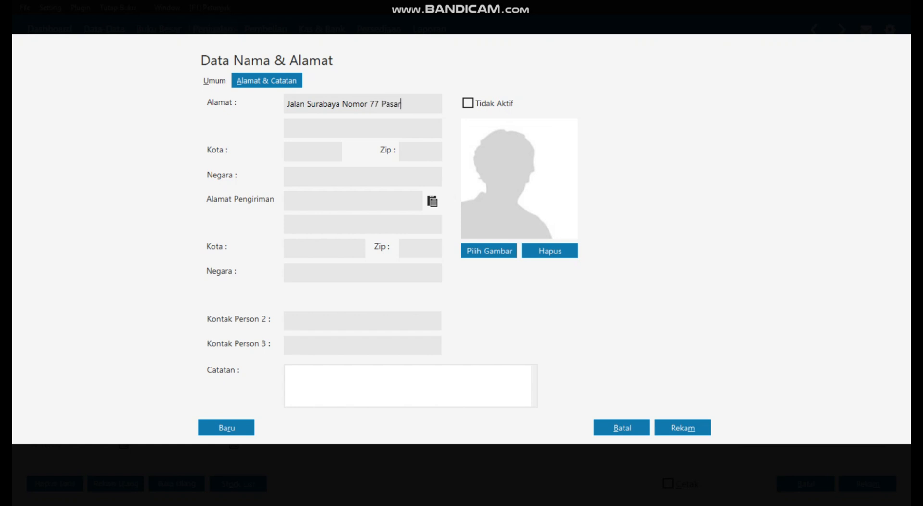
pyautogui.write(' Minggu')
pyautogui.write('Jakarta S')
pyautogui.write('elatan')
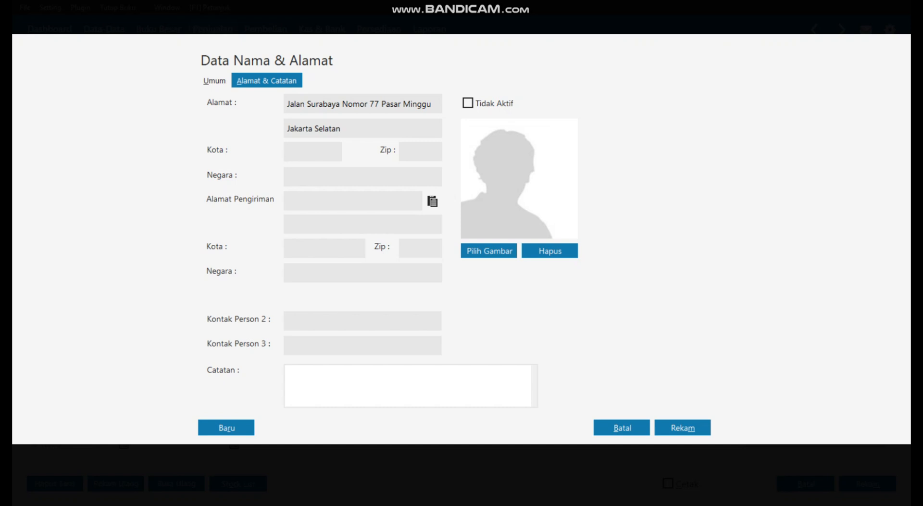
pyautogui.press('Tab')
pyautogui.write('Jakarta')
# - Set the customer's country to Indonesia and copy the full main address into the shipping address
pyautogui.click(432, 201)
pyautogui.hotkey('ctrl', 'a')
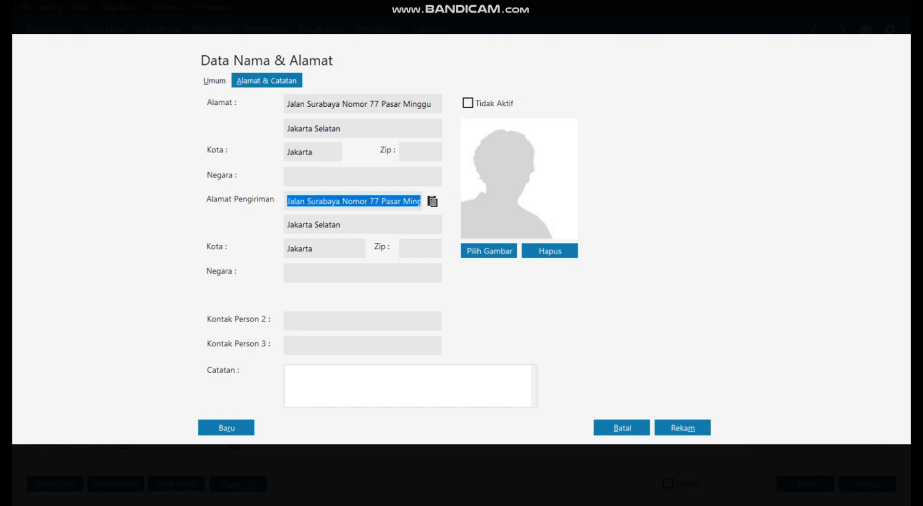
pyautogui.click(307, 177)
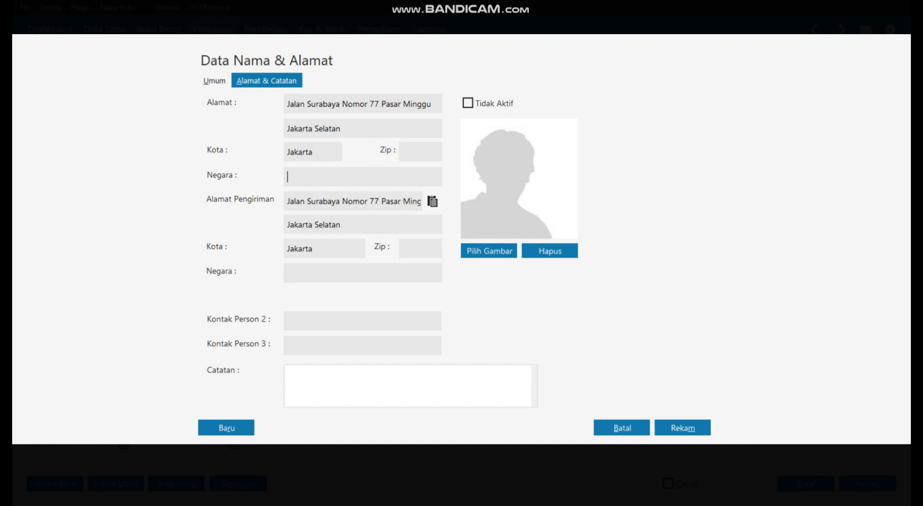
pyautogui.write('Indonesia')
pyautogui.click(432, 201)
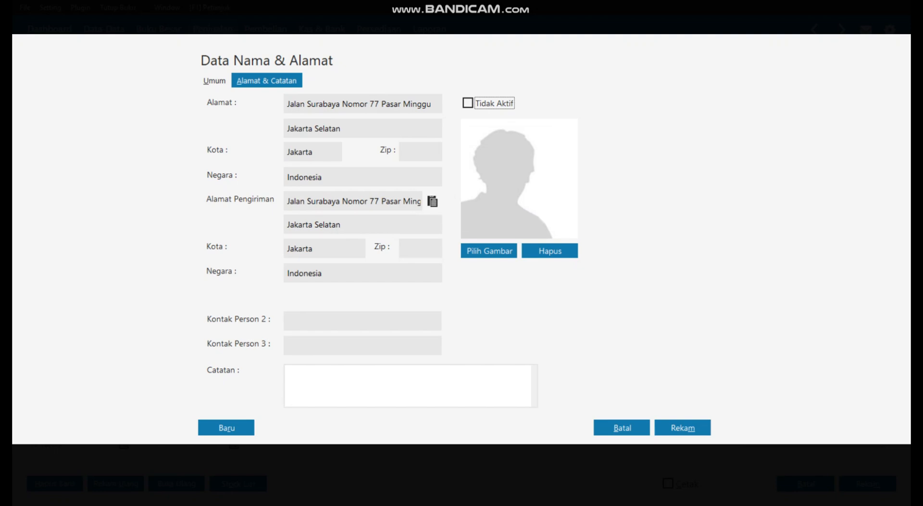
# - Save the new customer record without an NPWP/NIK and choose PT. Bayu Segara as the order's customer
pyautogui.click(683, 428)
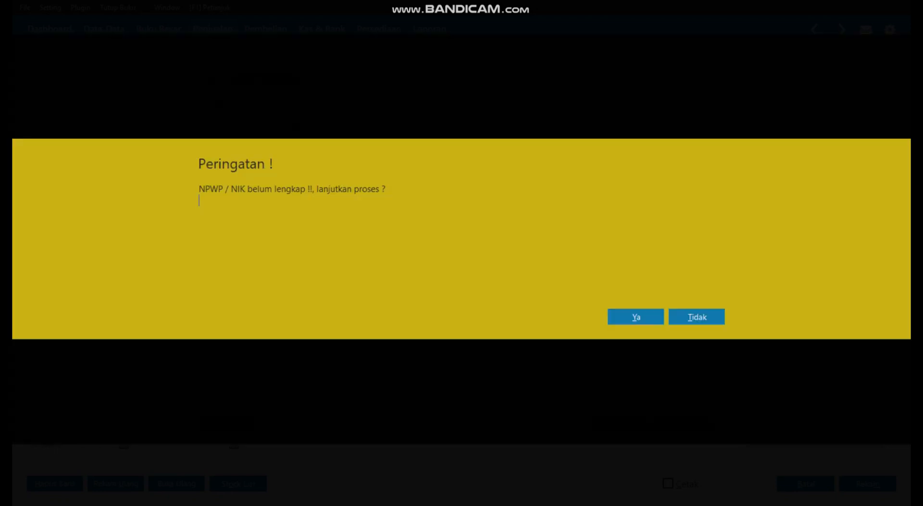
pyautogui.press('Return')
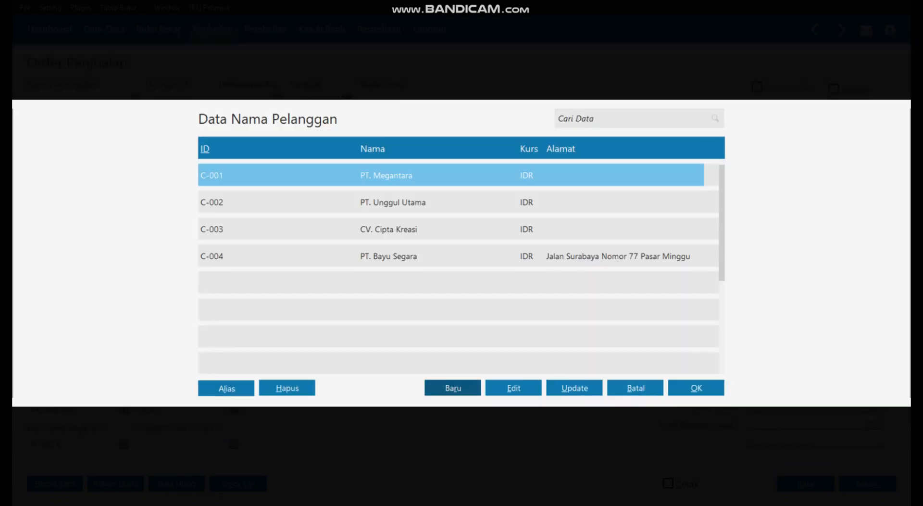
pyautogui.click(388, 256)
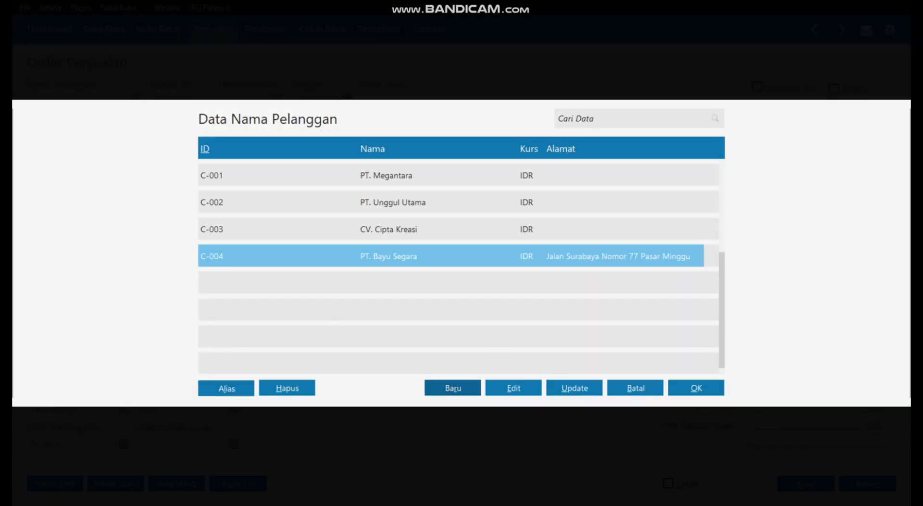
pyautogui.press('Return')
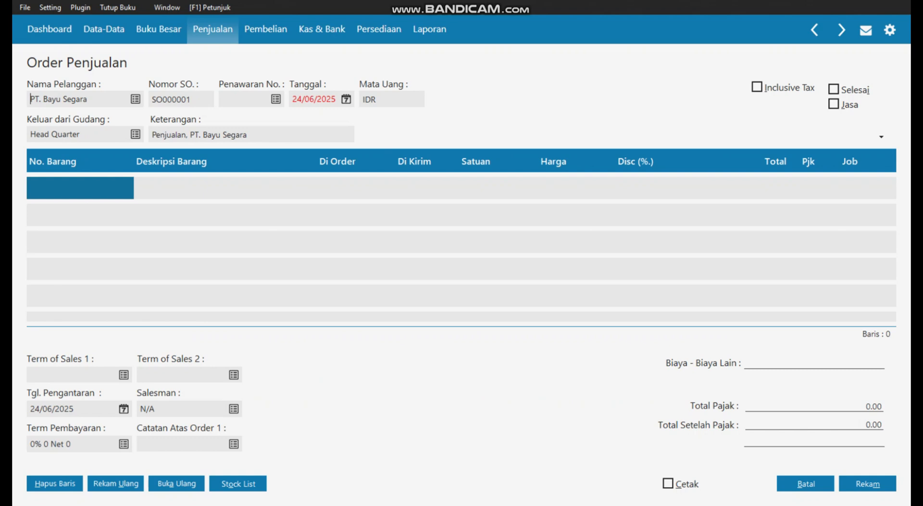
# - Set the sales order's transaction date to 06/01/2024
pyautogui.click(332, 100)
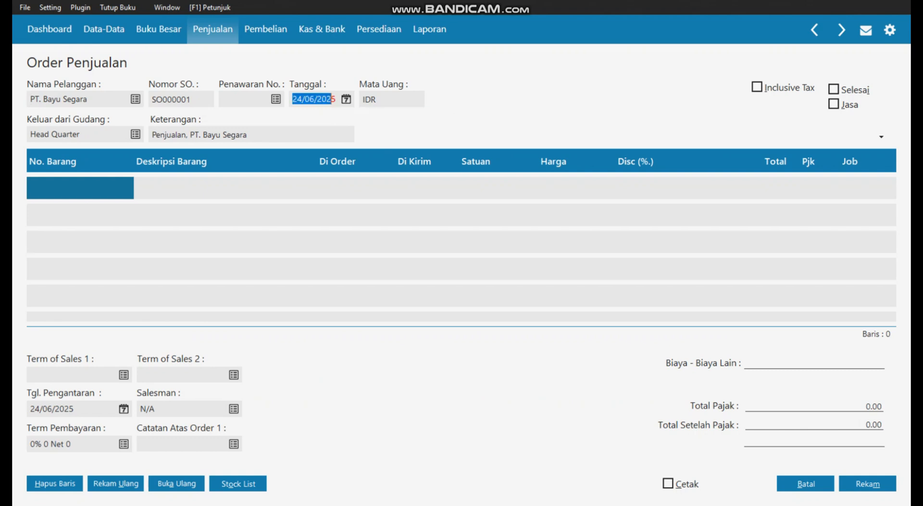
pyautogui.click(334, 100)
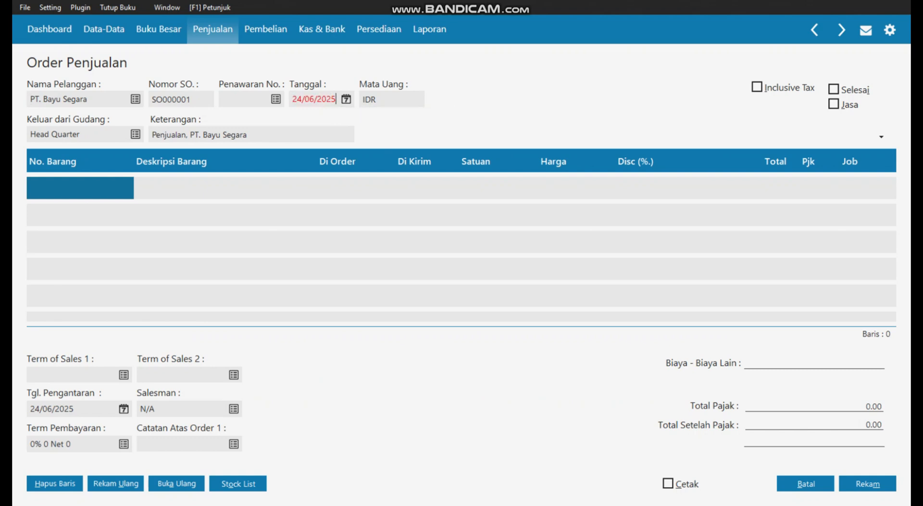
pyautogui.click(332, 100)
pyautogui.doubleClick(332, 99)
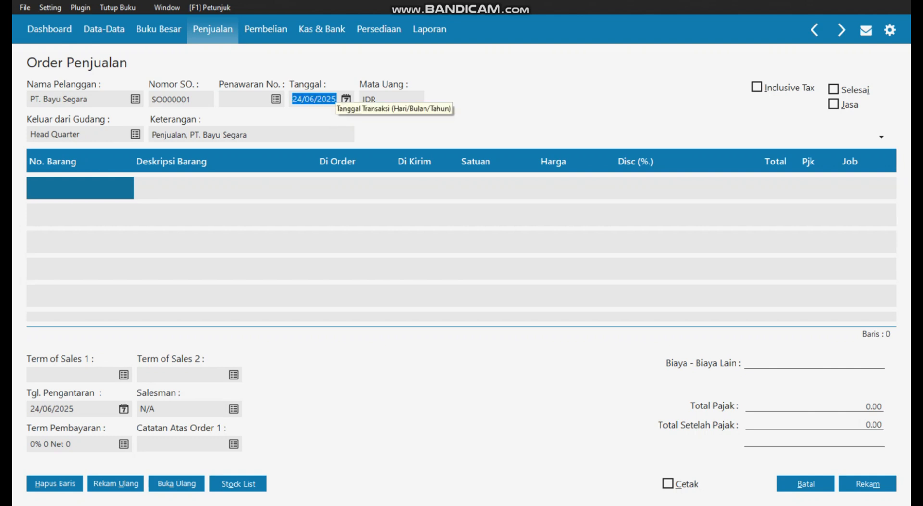
pyautogui.write('06/01/')
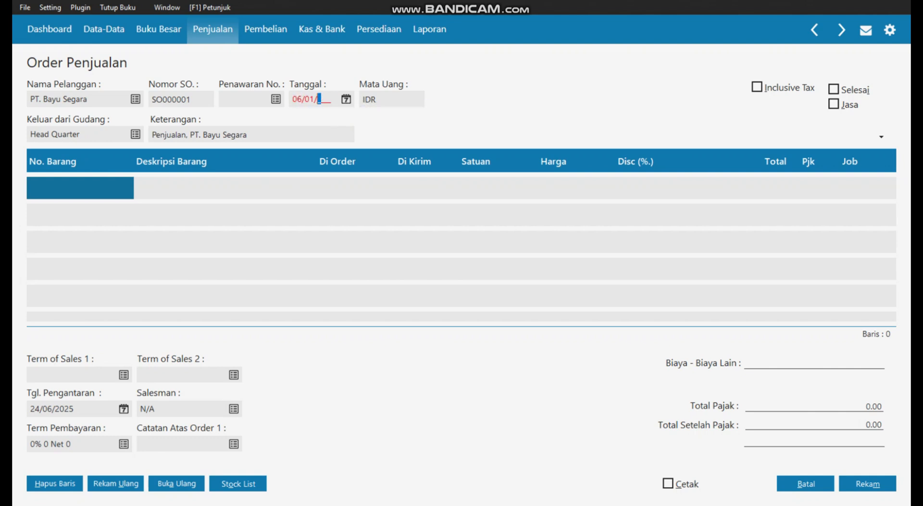
pyautogui.write('2024')
# - Set the order's delivery date (Tgl. Pengantaran) to 07/01/2024
pyautogui.click(67, 408)
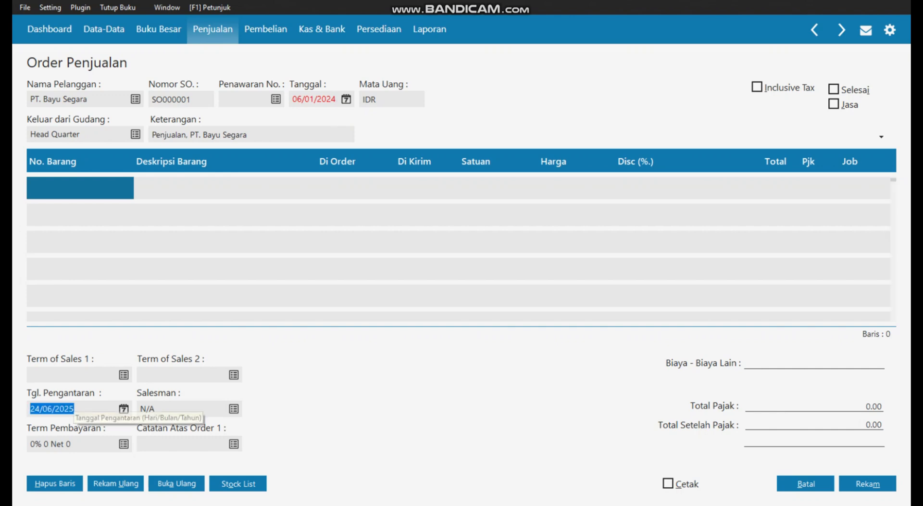
pyautogui.write('07/')
pyautogui.press('Escape')
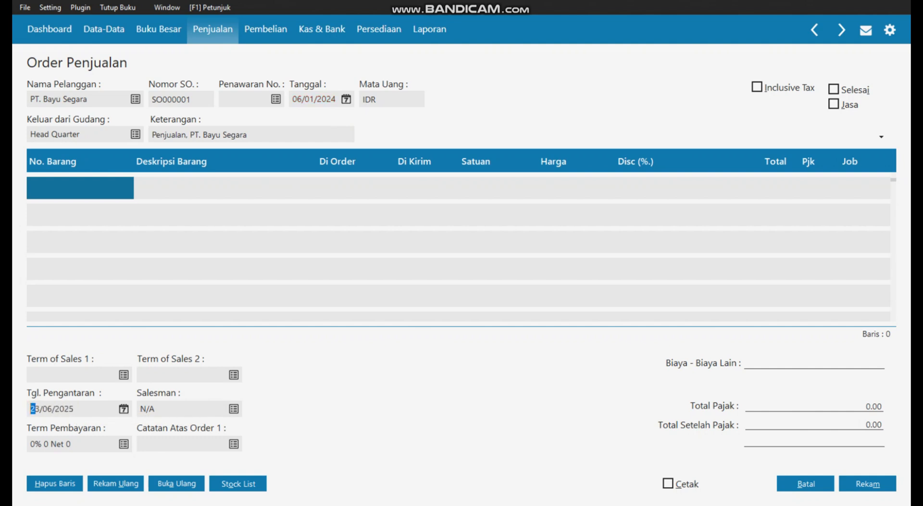
pyautogui.write('07/01/2024')
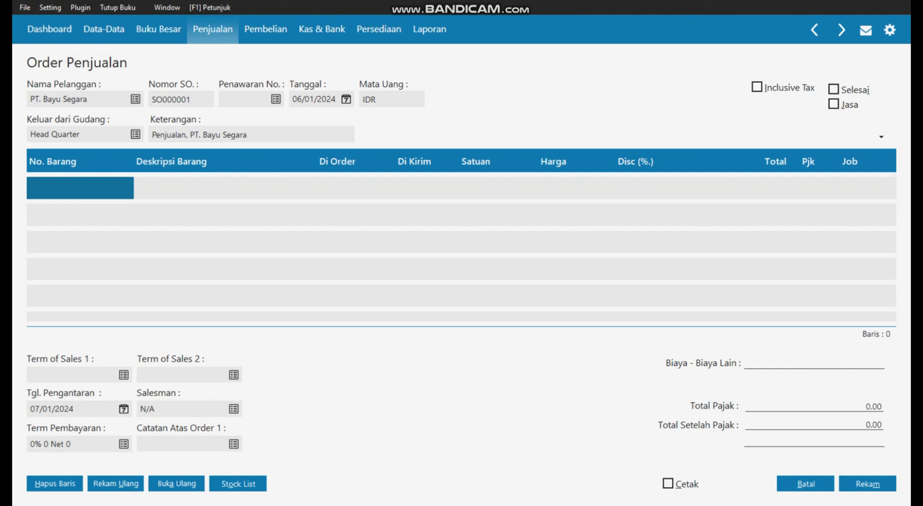
# - Change the order's Keterangan to "Penjualan dari PT. Bayu Segara"
pyautogui.doubleClick(169, 134)
pyautogui.press('Right')
pyautogui.write('d')
pyautogui.write('ari')
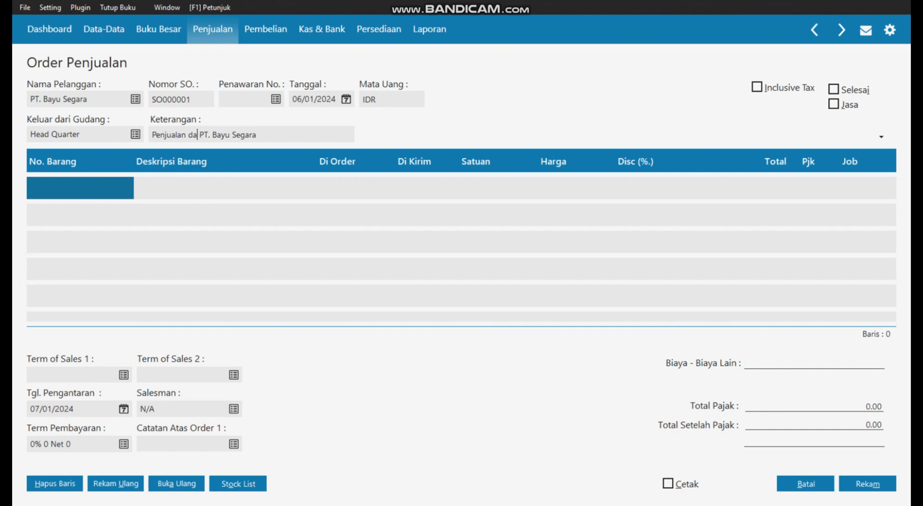
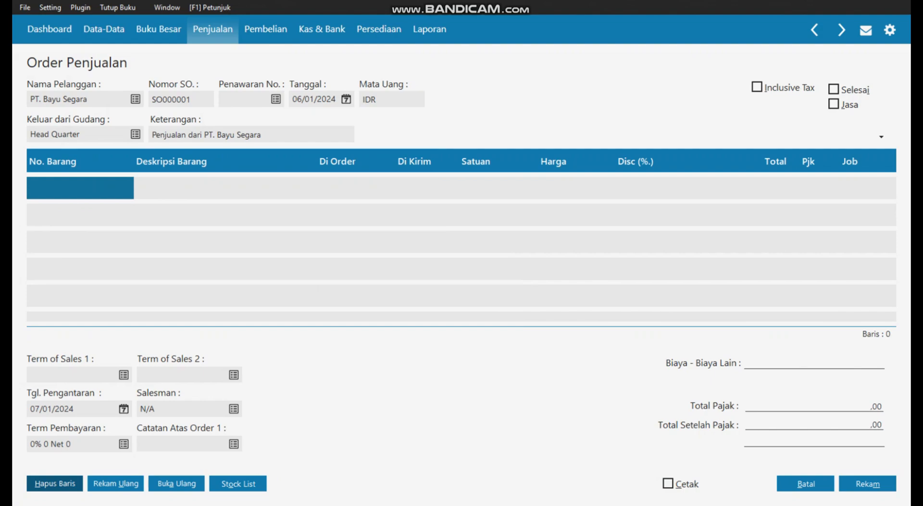
# - Add item B03 Radio FM/AM as the first order line with an ordered quantity of 1
pyautogui.doubleClick(80, 188)
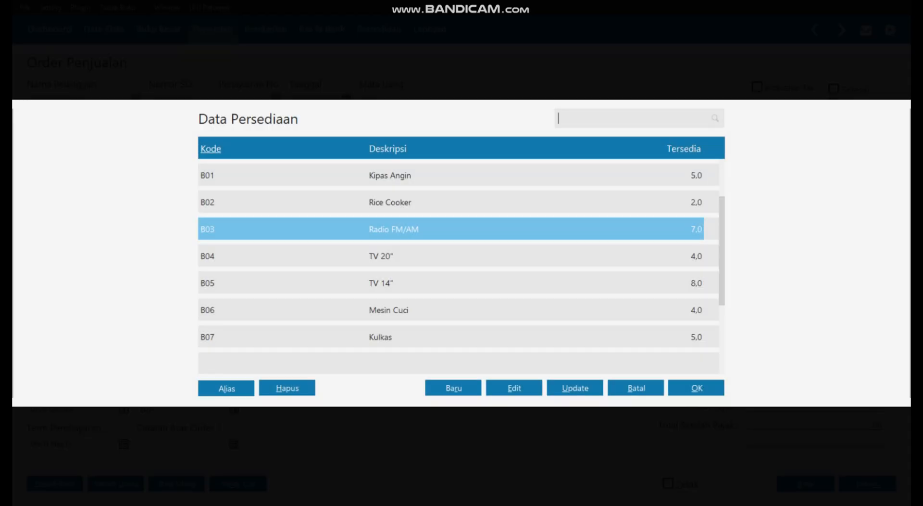
pyautogui.press('Return')
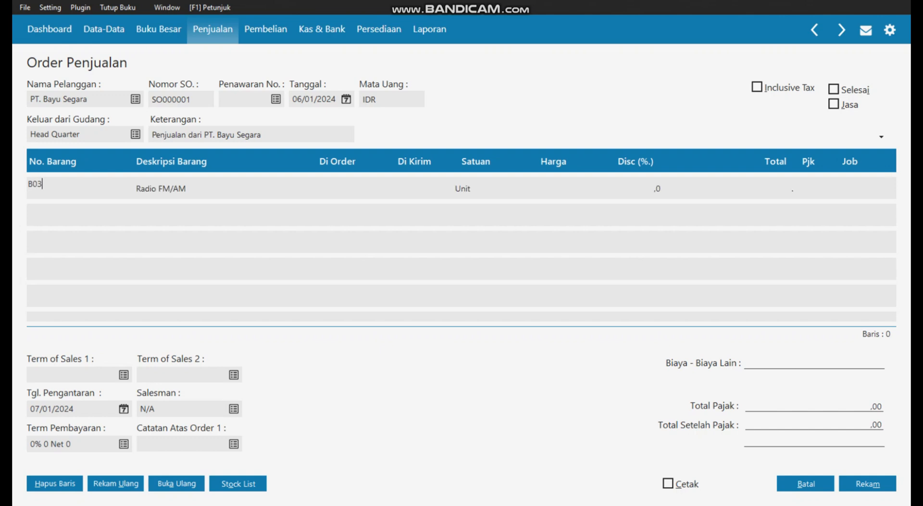
pyautogui.press('Tab')
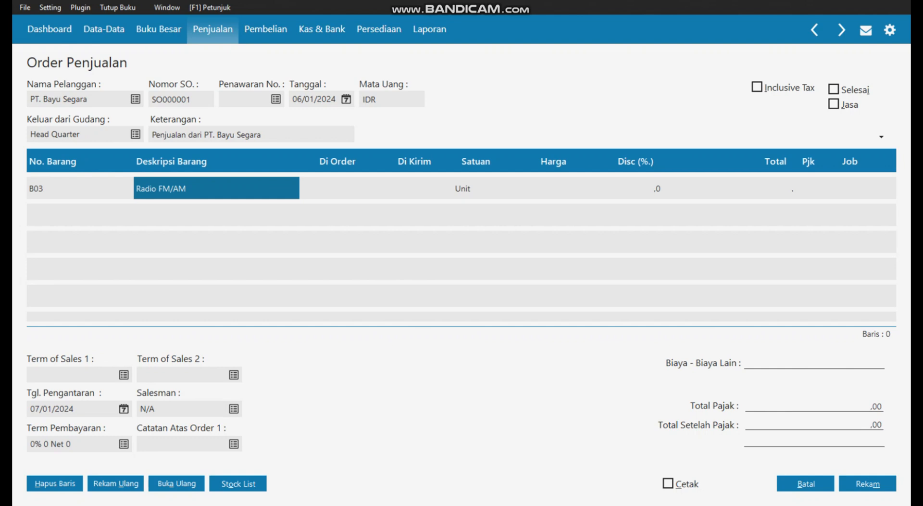
pyautogui.press('Tab')
pyautogui.write('1')
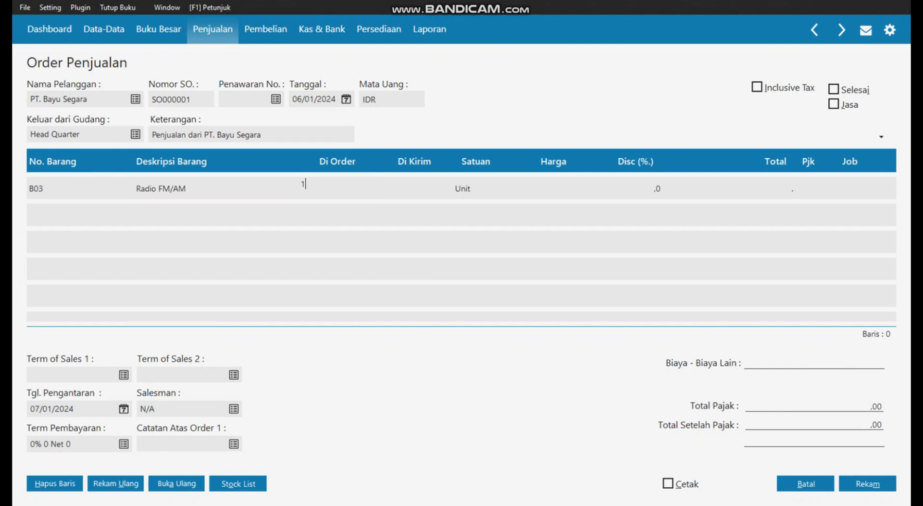
pyautogui.press('Tab')
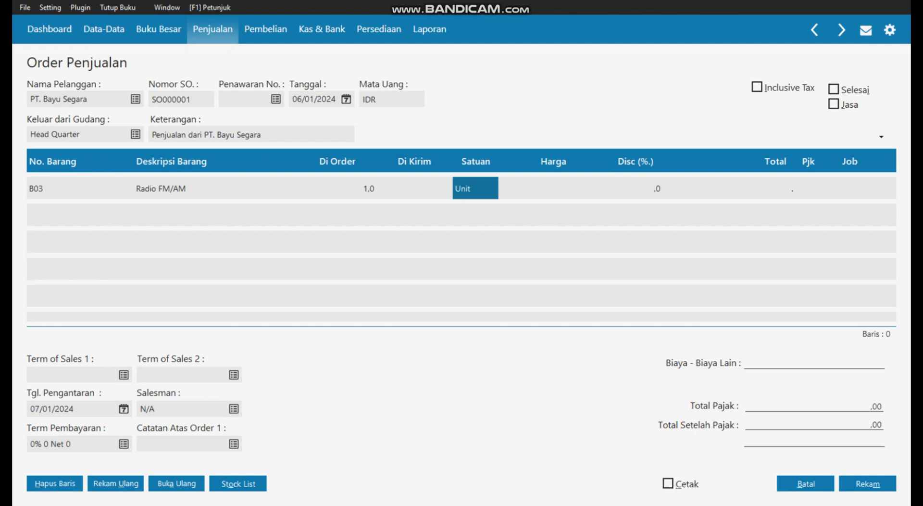
# - Set the unit price of the Radio FM/AM line to 75250
pyautogui.press('Tab')
pyautogui.press('Tab')
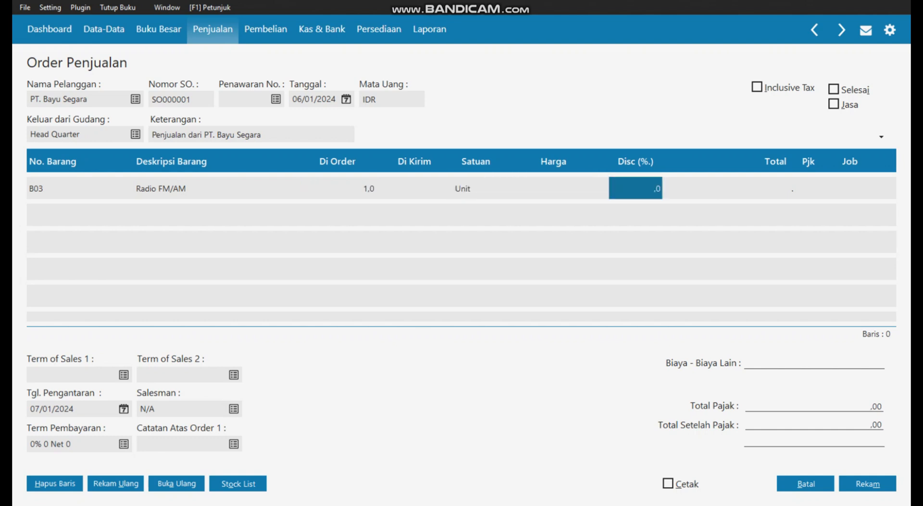
pyautogui.press('Left')
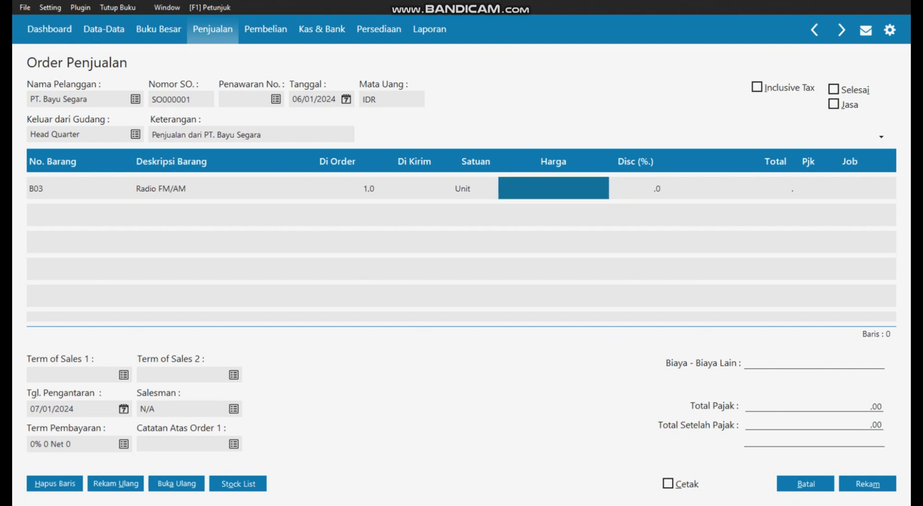
pyautogui.write('75250')
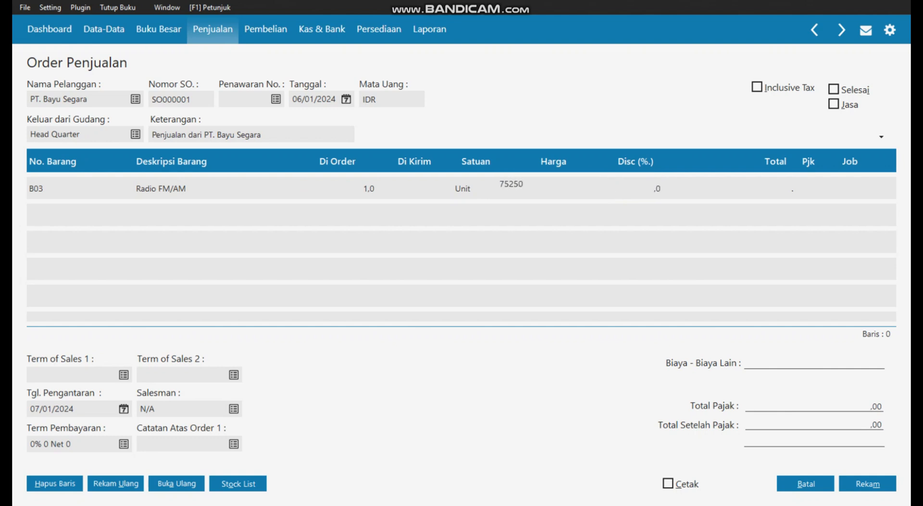
pyautogui.press('Tab')
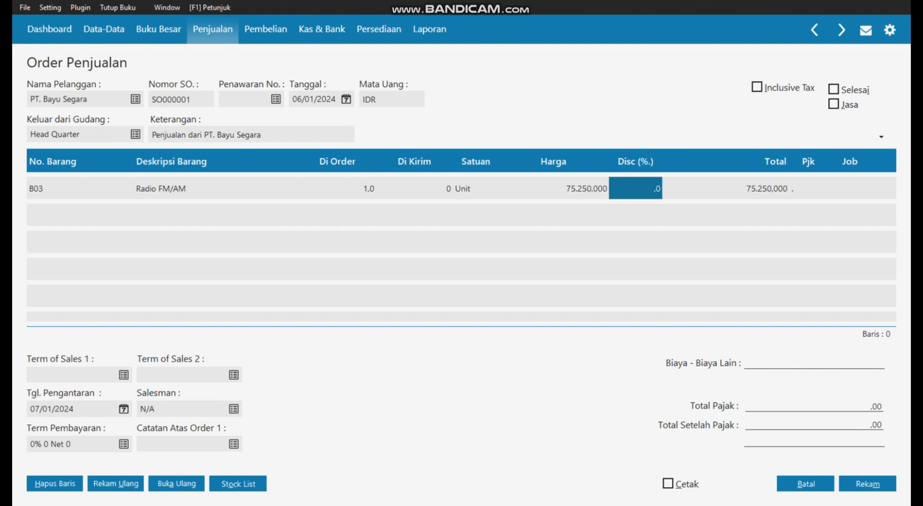
# - Apply the VAT (Value Added Tax) code to the Radio FM/AM line and complete the row
pyautogui.click(808, 188)
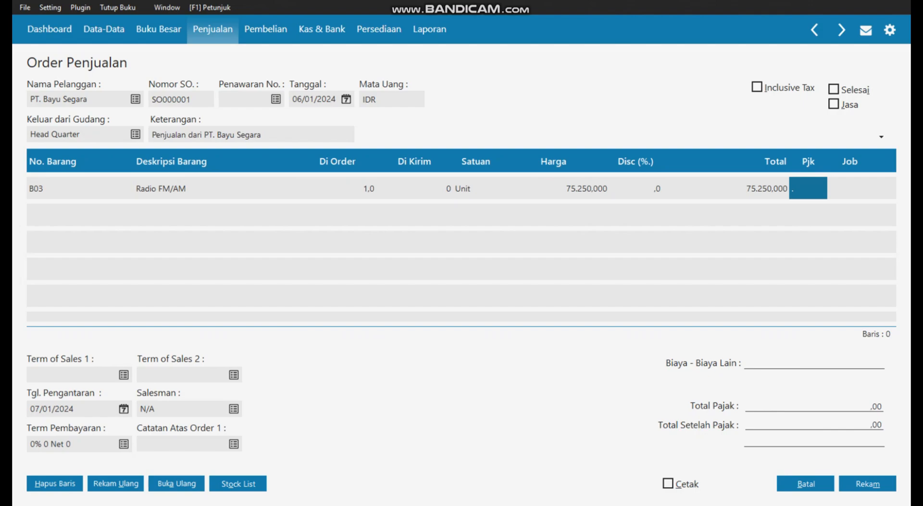
pyautogui.doubleClick(809, 188)
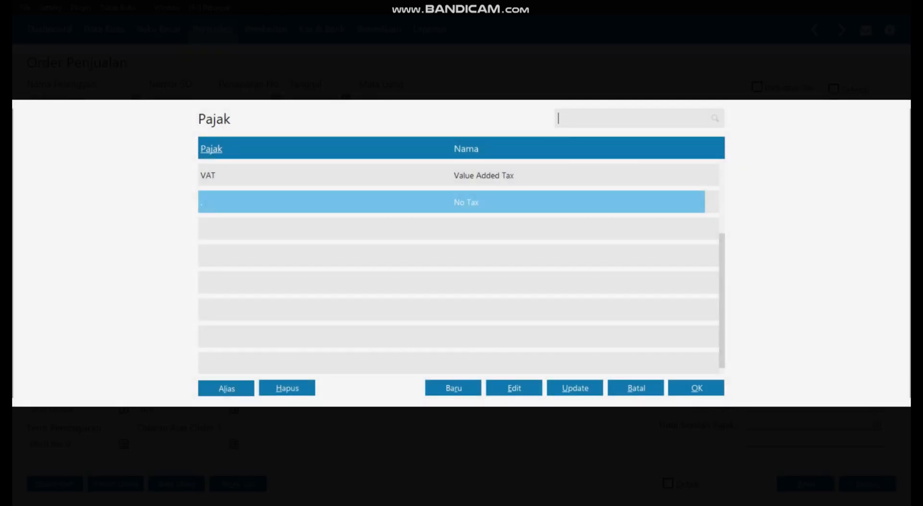
pyautogui.doubleClick(486, 176)
pyautogui.press('Return')
pyautogui.press('Return')
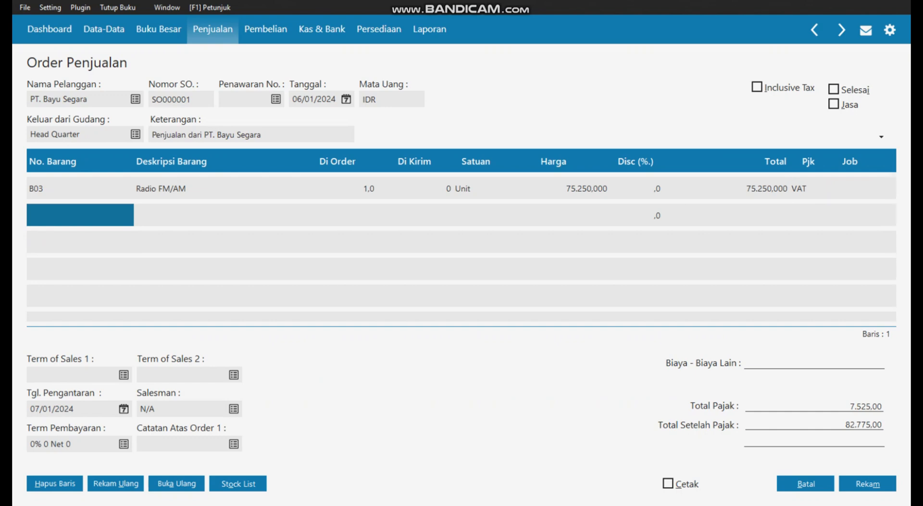
# - Add item B05 TV 14" as the second order line with an ordered quantity of 1
pyautogui.press('Return')
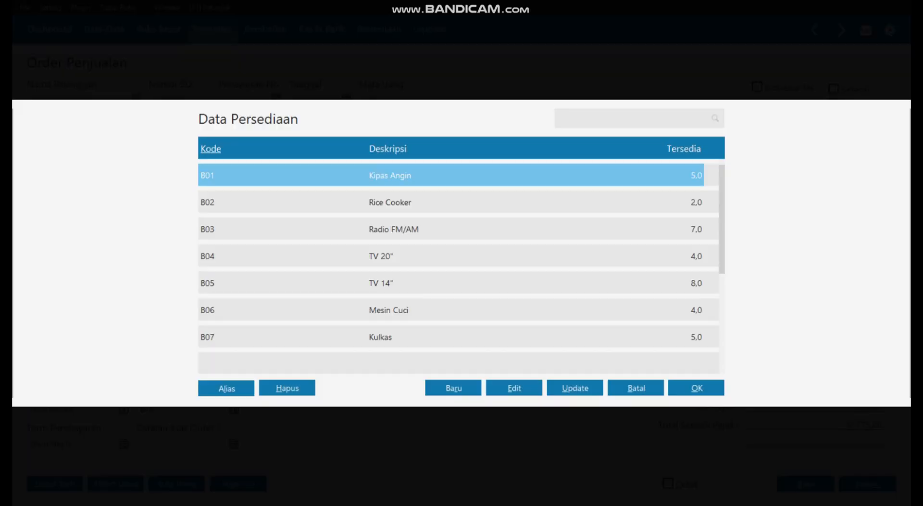
pyautogui.doubleClick(381, 283)
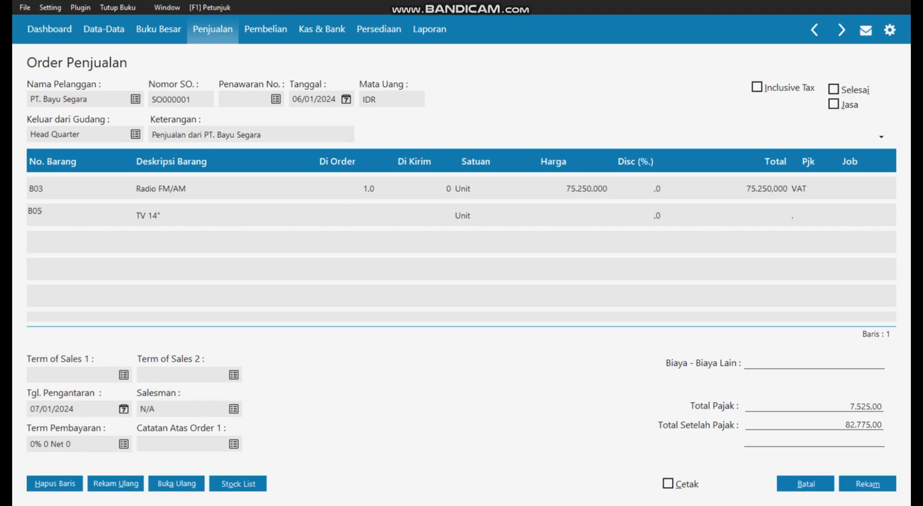
pyautogui.press('Return')
pyautogui.press('Return')
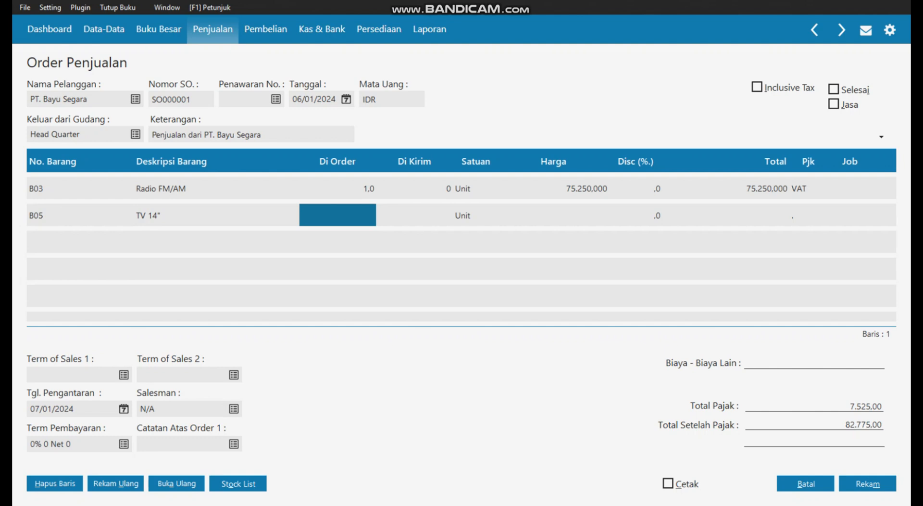
pyautogui.write('1')
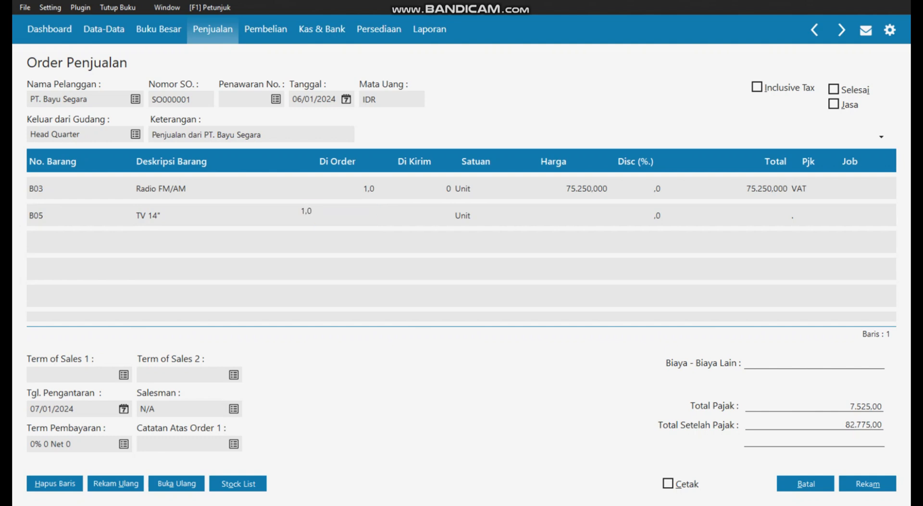
pyautogui.press('Return')
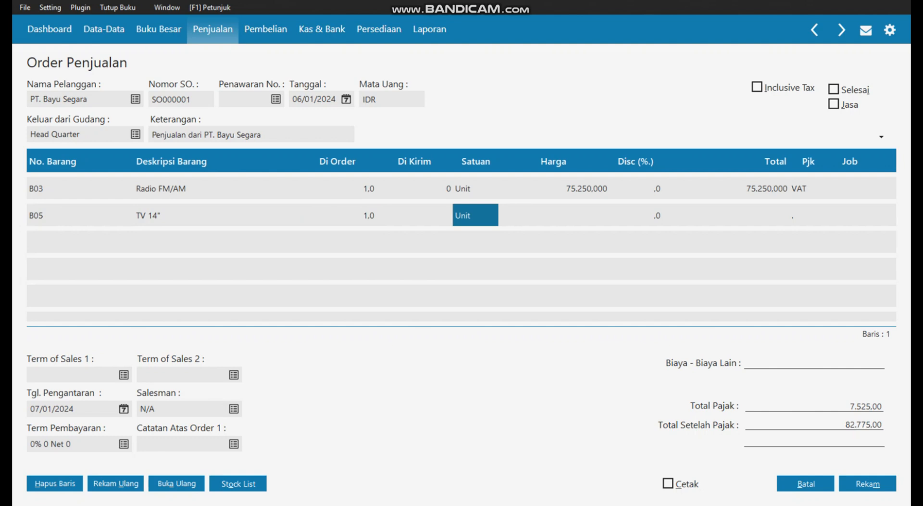
# - Set the unit price of the TV 14" line to 495000
pyautogui.press('Return')
pyautogui.write('495000')
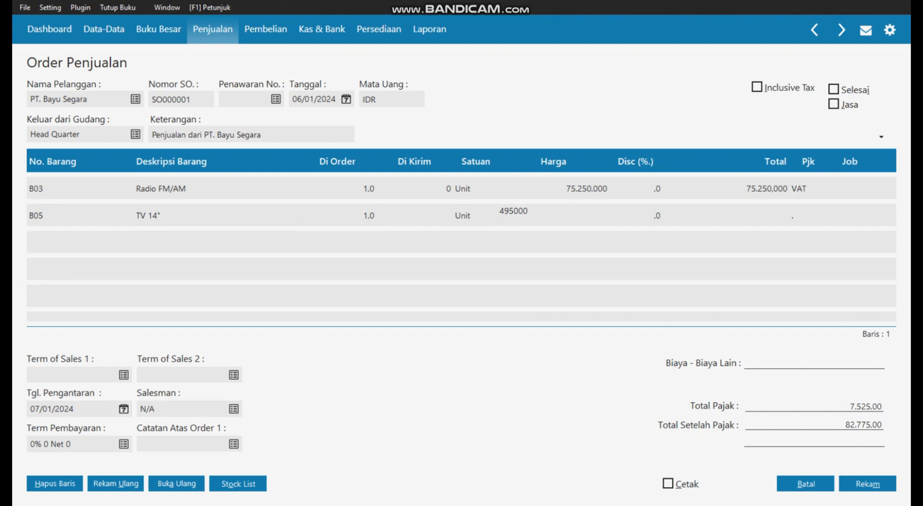
pyautogui.press('Return')
pyautogui.press('Return')
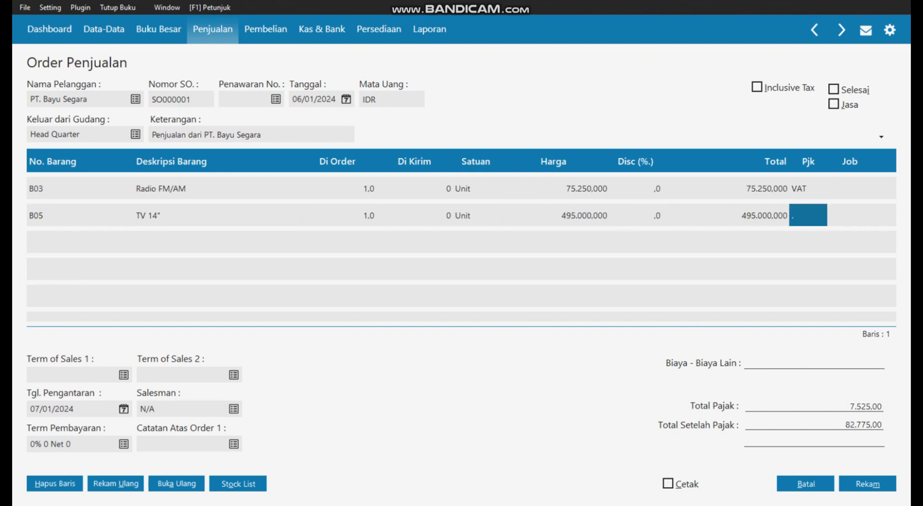
# - Apply the VAT tax code to the TV 14" line and complete the row
pyautogui.press('BackSpace')
pyautogui.press('Return')
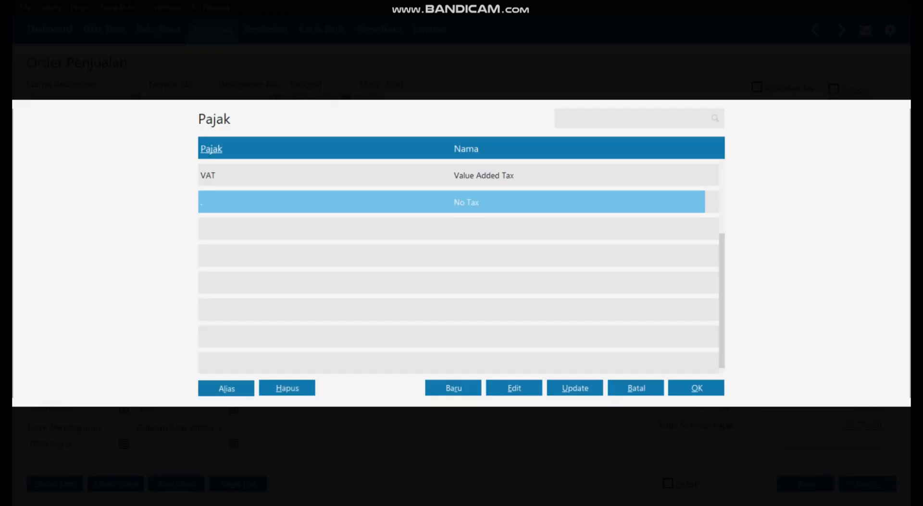
pyautogui.press('Up')
pyautogui.press('Return')
pyautogui.press('Return')
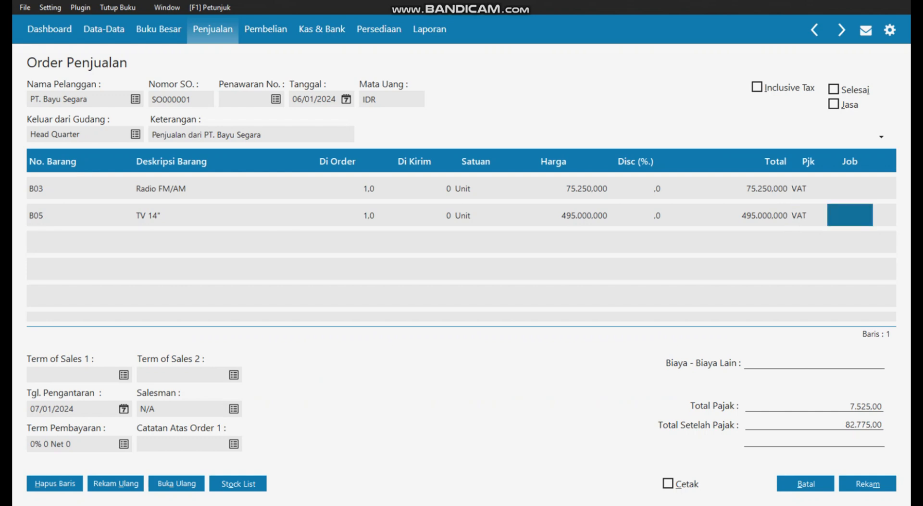
pyautogui.press('Return')
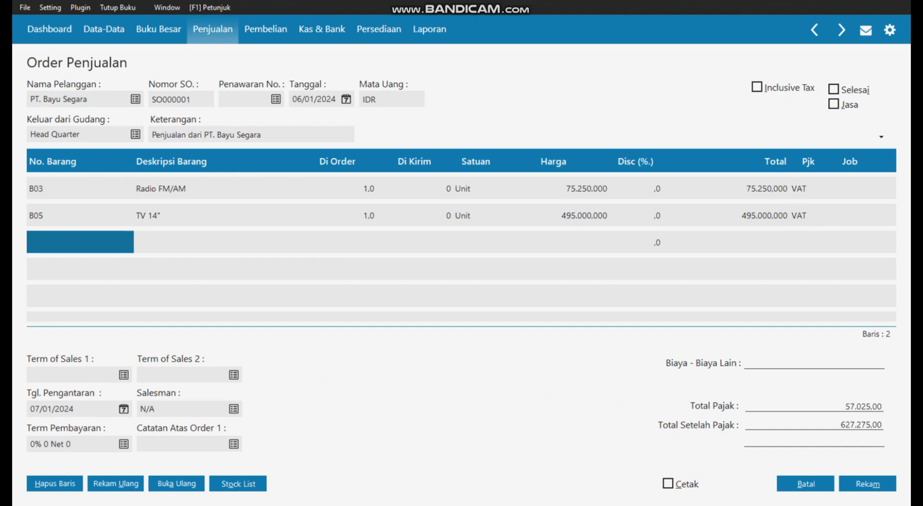
# - Create a new employee record with the salesperson's name, accept the missing NPWP/NIK details, and assign that employee as the order's salesman
pyautogui.click(234, 409)
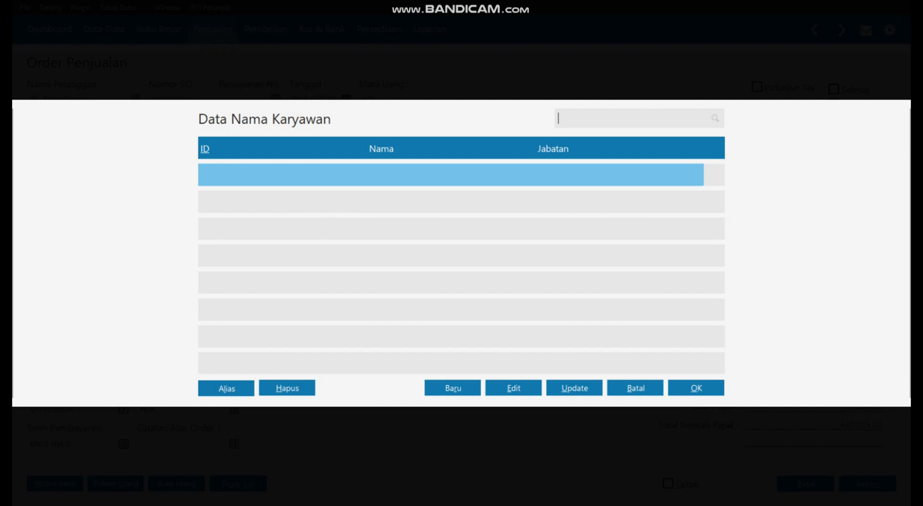
pyautogui.click(452, 388)
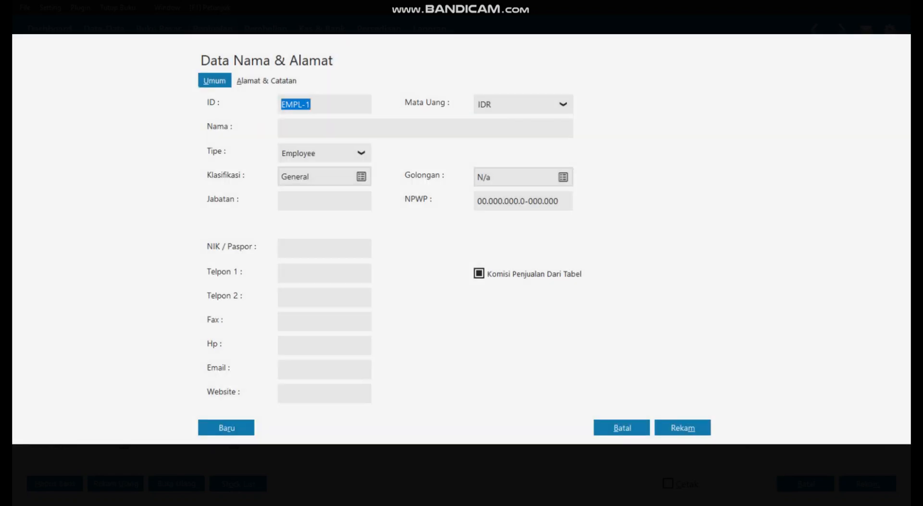
pyautogui.press('Tab')
pyautogui.write('Rina')
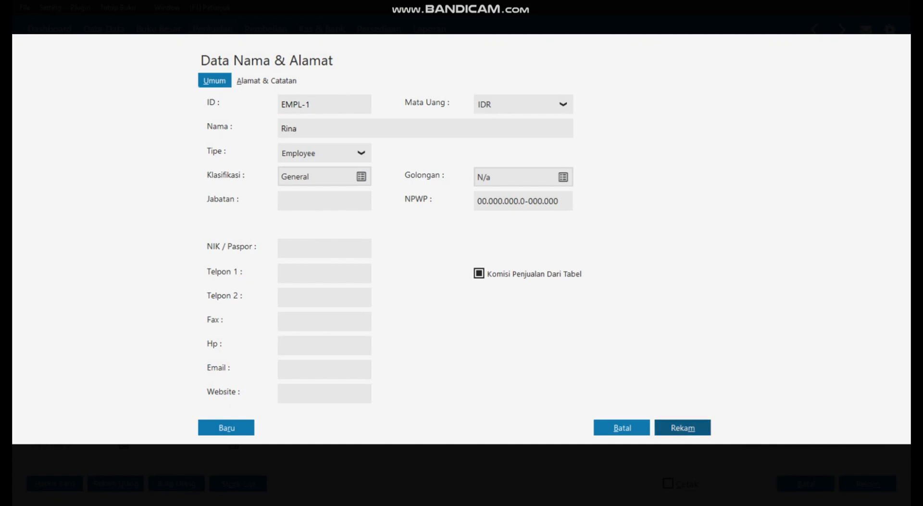
pyautogui.click(682, 427)
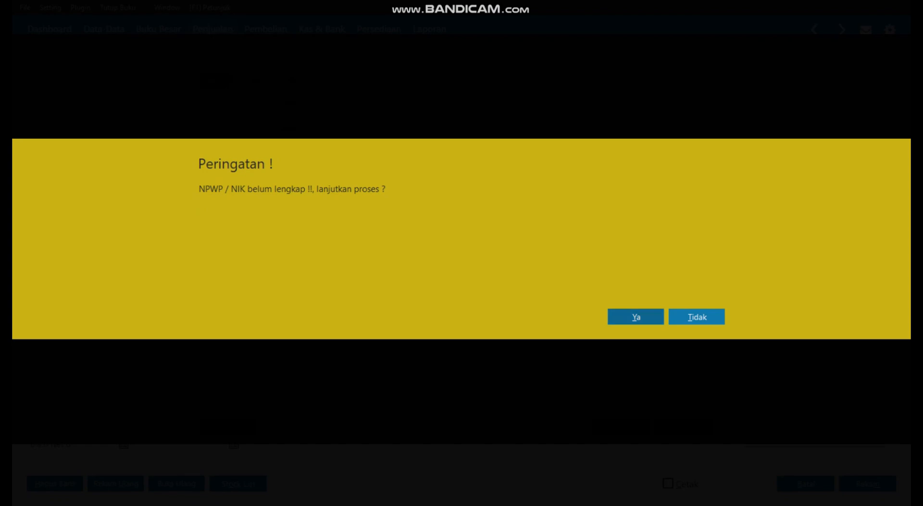
pyautogui.press('Return')
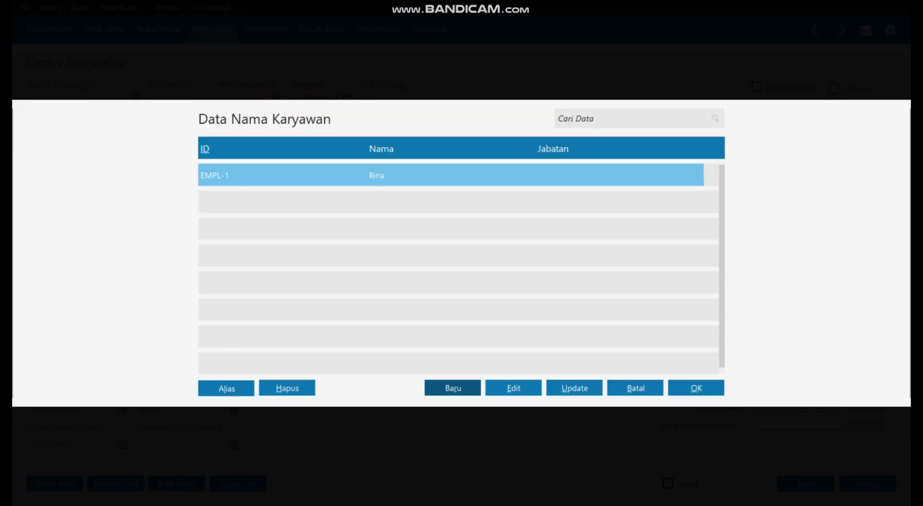
pyautogui.press('Return')
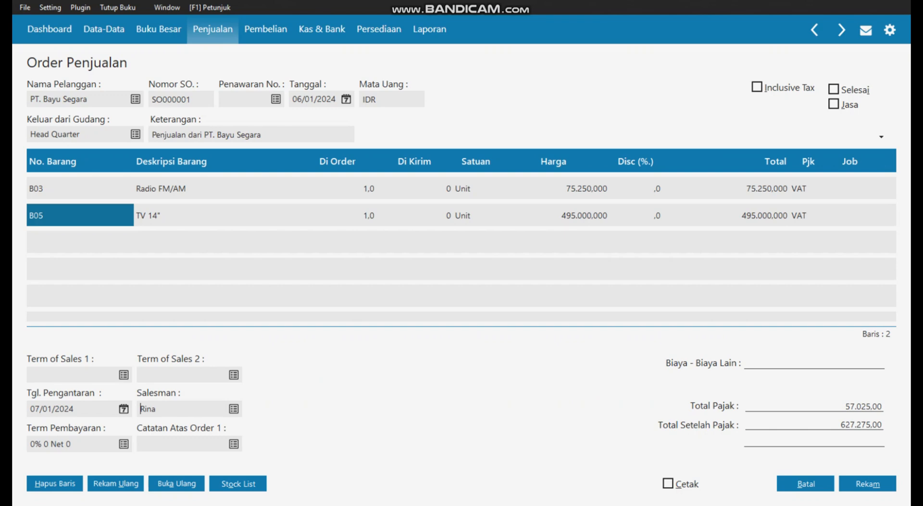
# - Record the PT. Bayu Segara sales order and close the order form and list
pyautogui.click(867, 484)
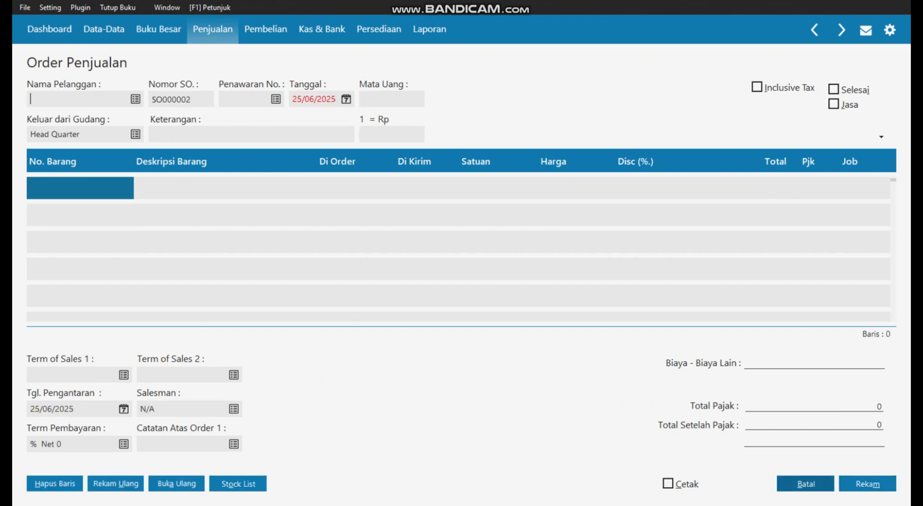
pyautogui.click(806, 483)
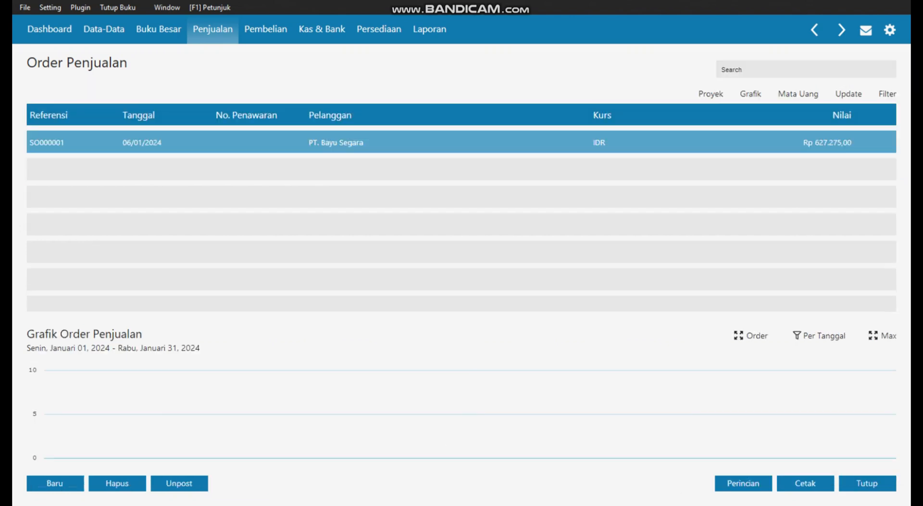
pyautogui.click(868, 484)
# - Check the down payment exercise in Word, return to Zahir and start a new sales down payment with Kas as the cash account
pyautogui.hotkey('alt', 'Tab')
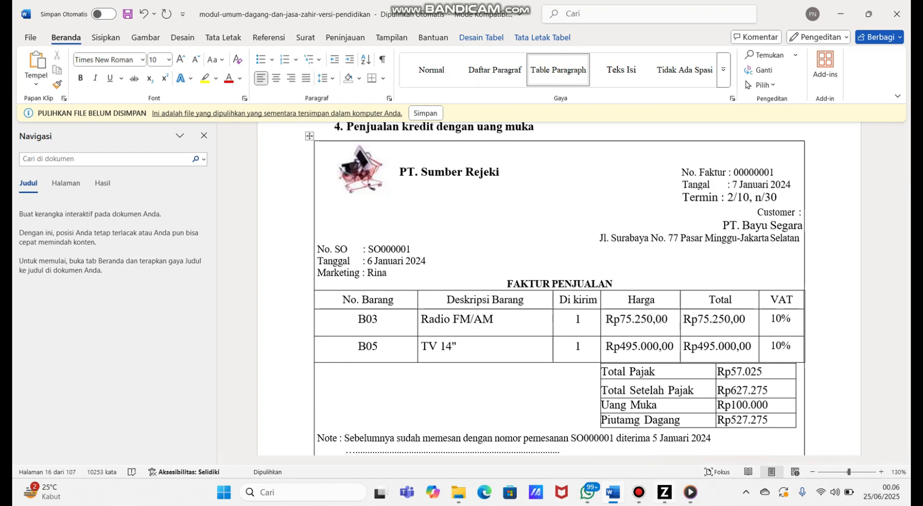
pyautogui.click(664, 492)
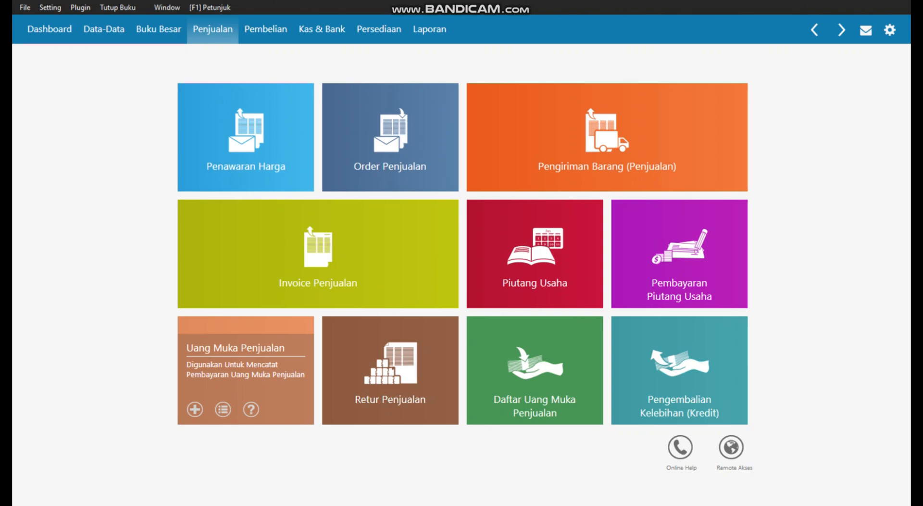
pyautogui.click(223, 409)
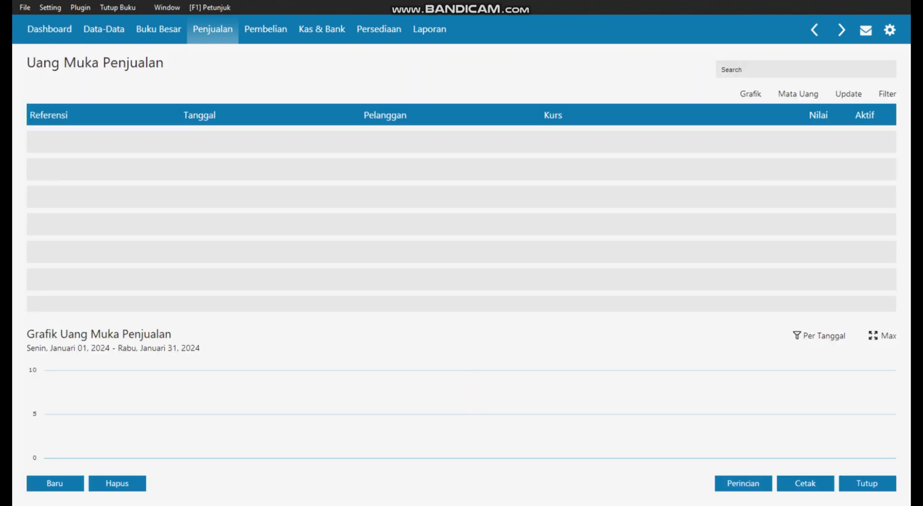
pyautogui.click(55, 483)
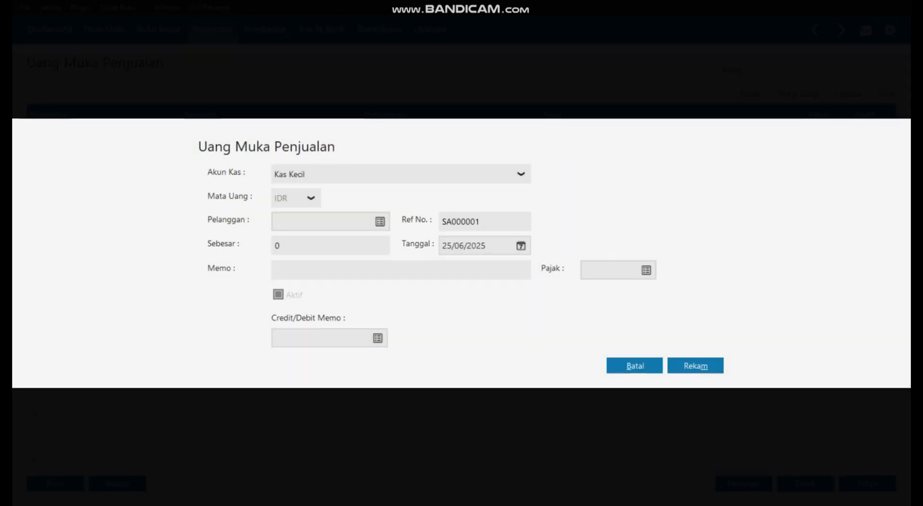
pyautogui.hotkey('alt', 'Down')
pyautogui.press('Down')
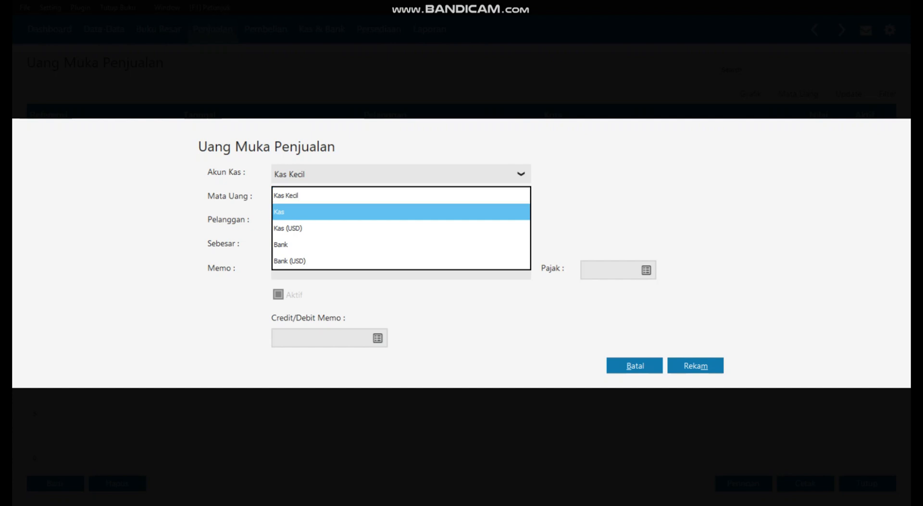
pyautogui.press('Return')
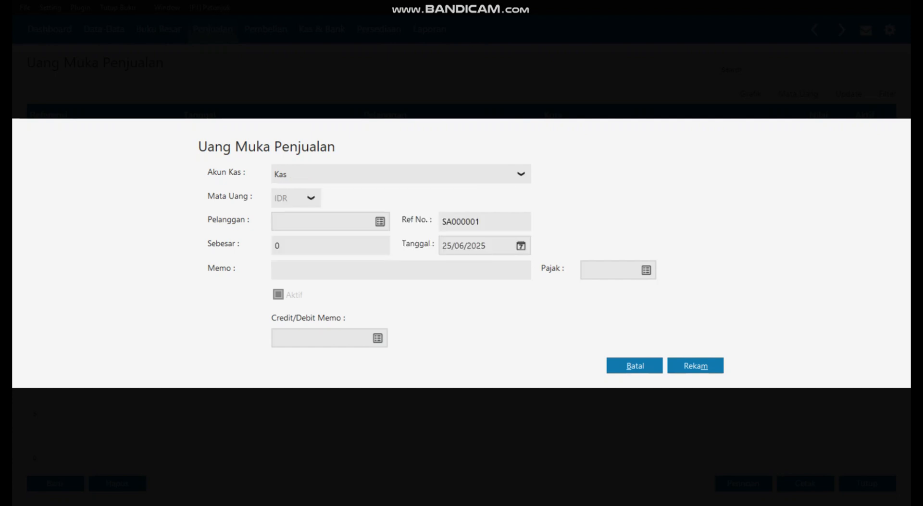
# - Select PT. Bayu Segara (C-004) as the customer of the down payment
pyautogui.press('space')
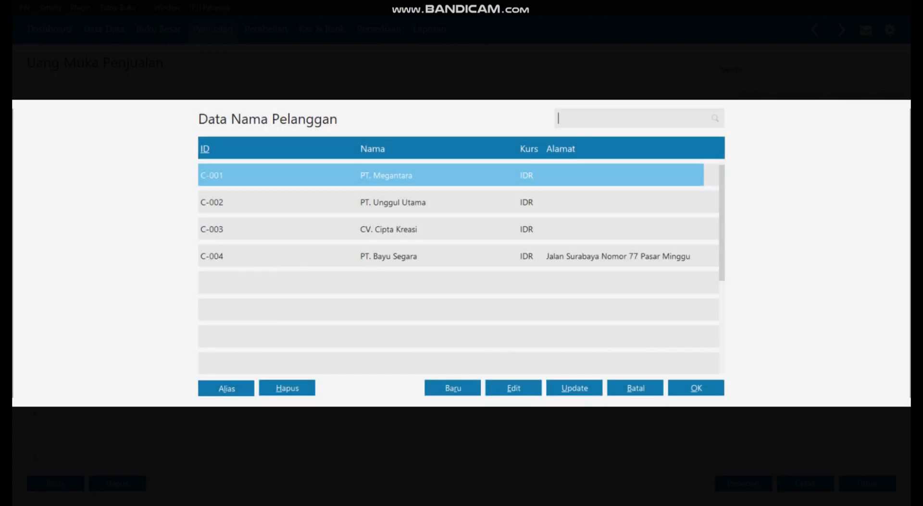
pyautogui.press('Down')
pyautogui.press('Down')
pyautogui.press('Down')
pyautogui.press('Return')
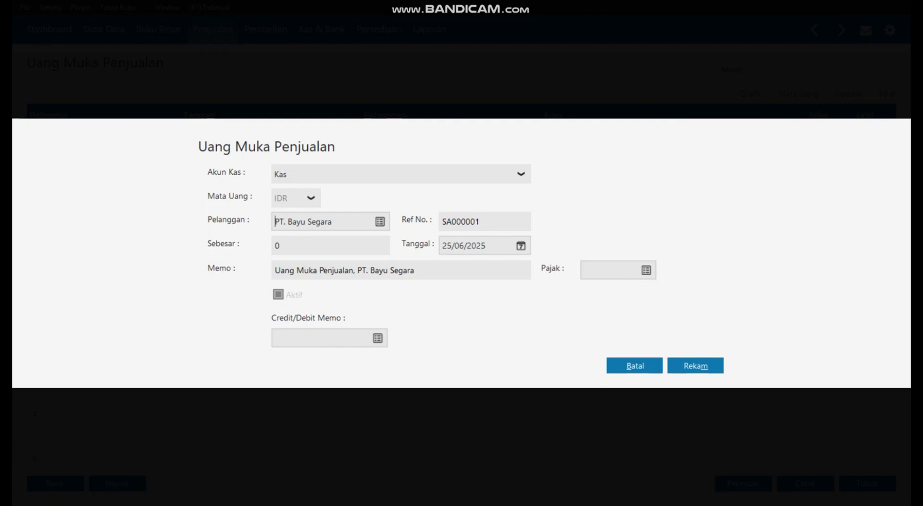
# - Set the down payment's date to 07/01/2024 and its amount to 100000, and record it
pyautogui.click(464, 245)
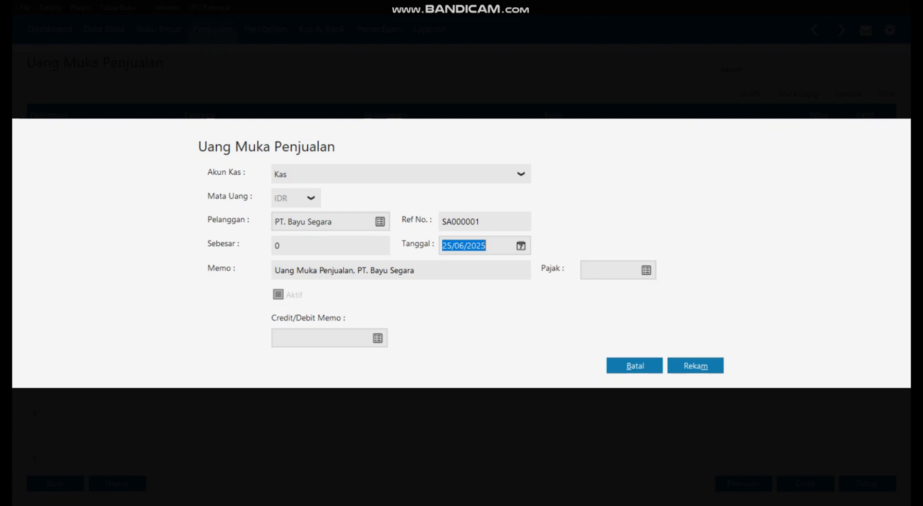
pyautogui.write('07/01/')
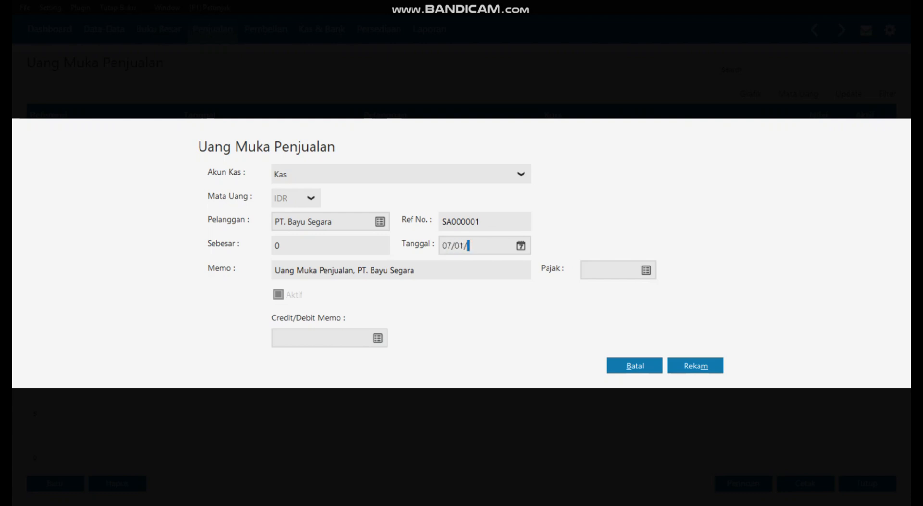
pyautogui.write('2024')
pyautogui.click(279, 245)
pyautogui.write('100000')
pyautogui.press('Tab')
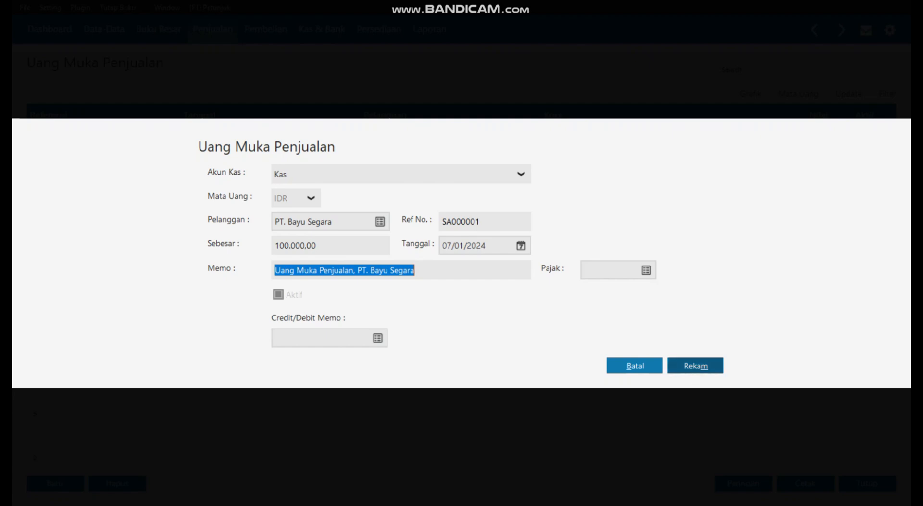
pyautogui.click(696, 365)
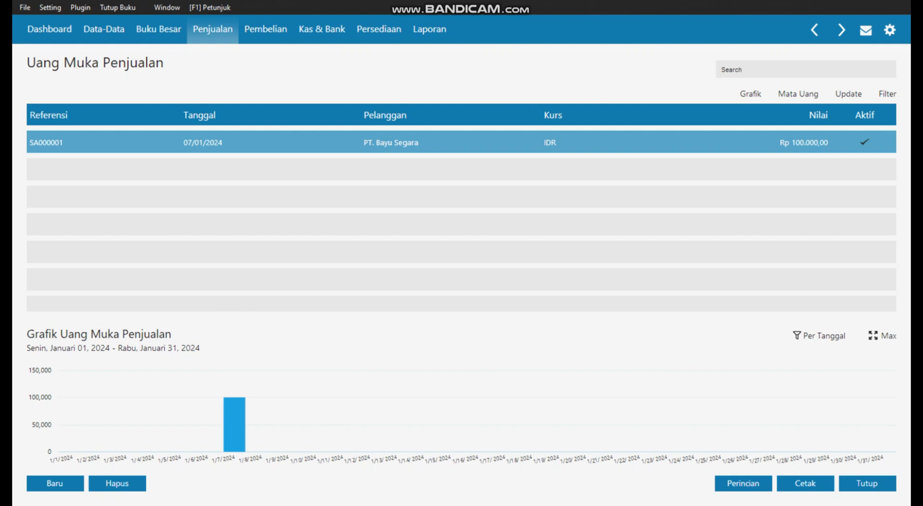
# - View the journal voucher of the PT. Bayu Segara down payment, and close the down payment list
pyautogui.rightClick(453, 138)
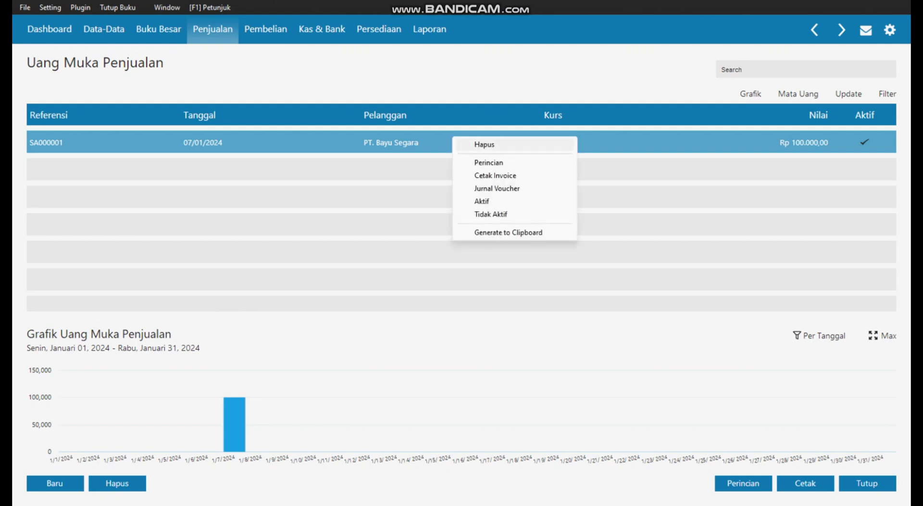
pyautogui.click(497, 188)
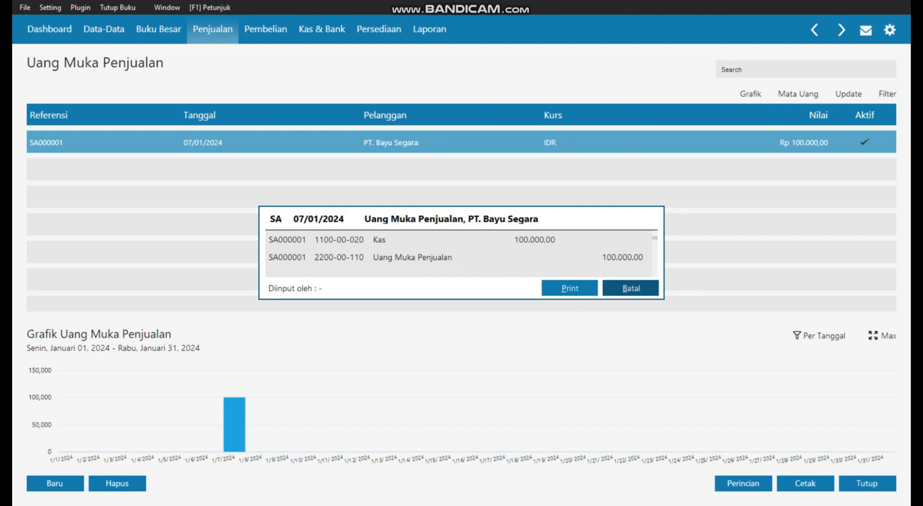
pyautogui.click(631, 288)
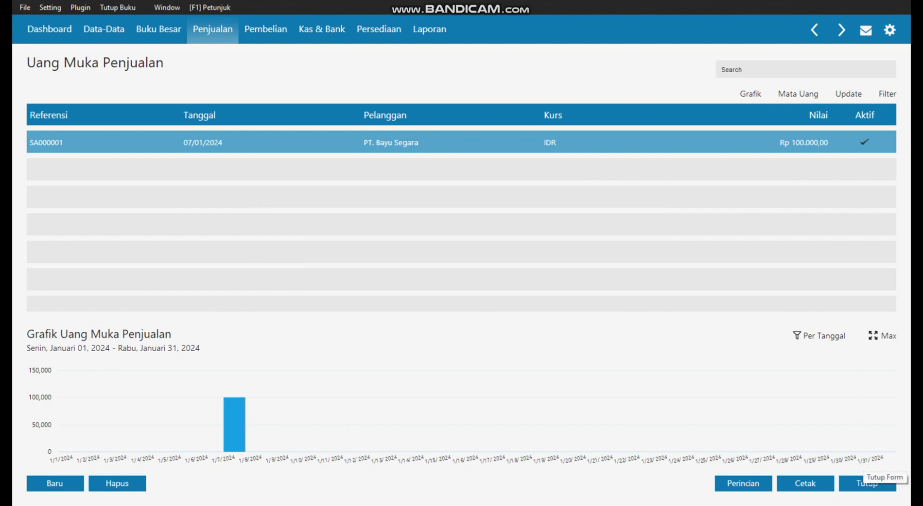
pyautogui.click(867, 482)
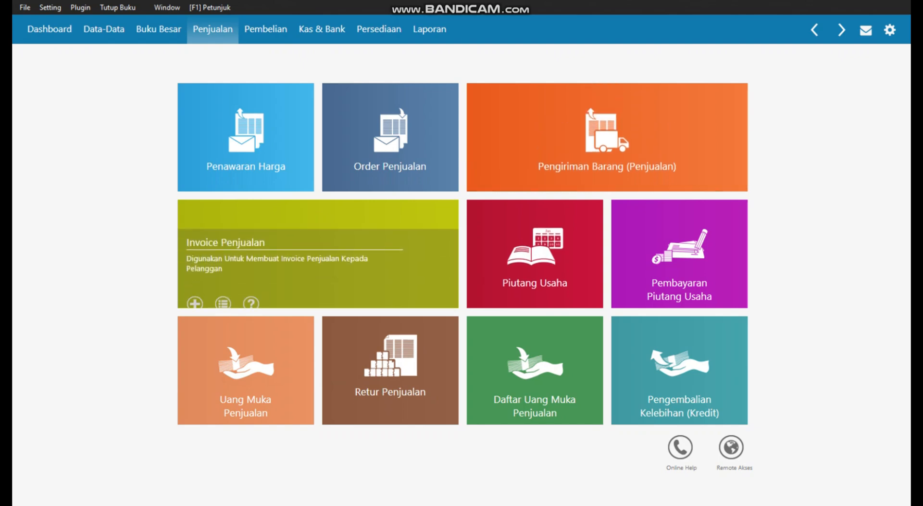
# - Switch to Word to review the PT. Bayu Segara sales invoice in the module, and return to Zahir
pyautogui.press('super')
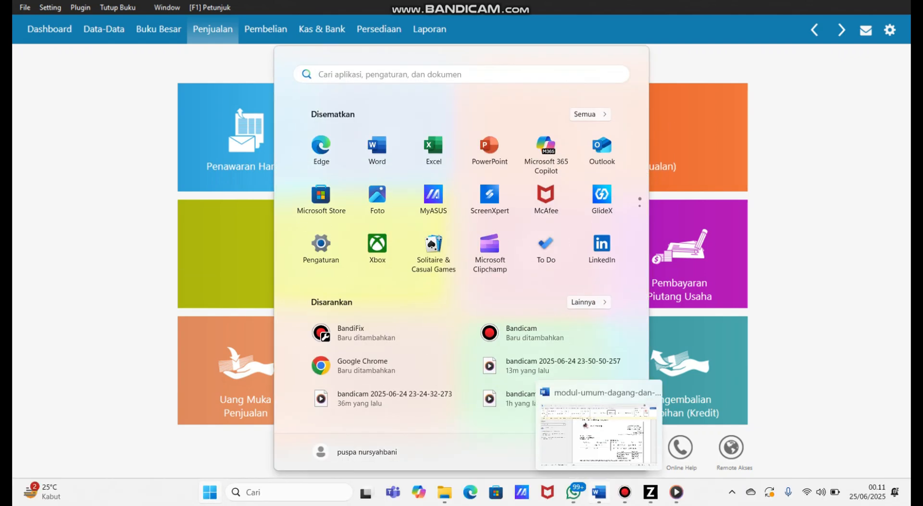
pyautogui.click(599, 491)
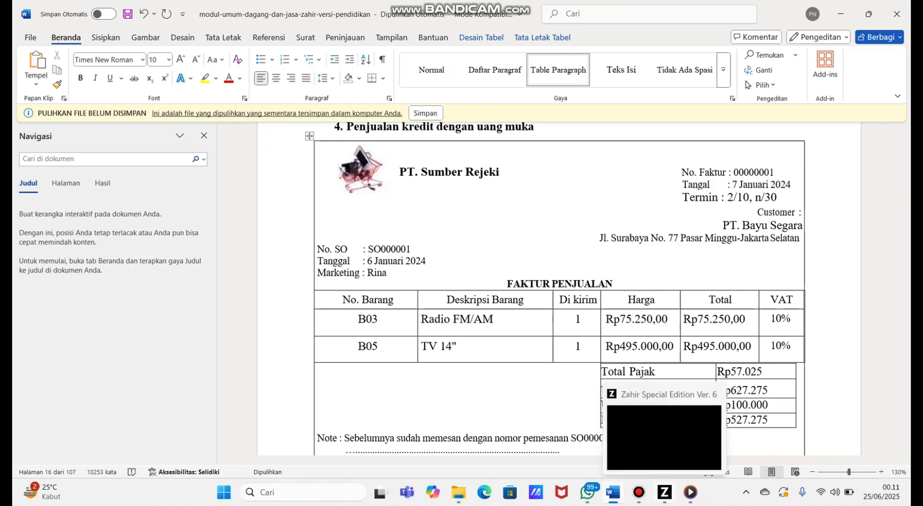
pyautogui.click(665, 492)
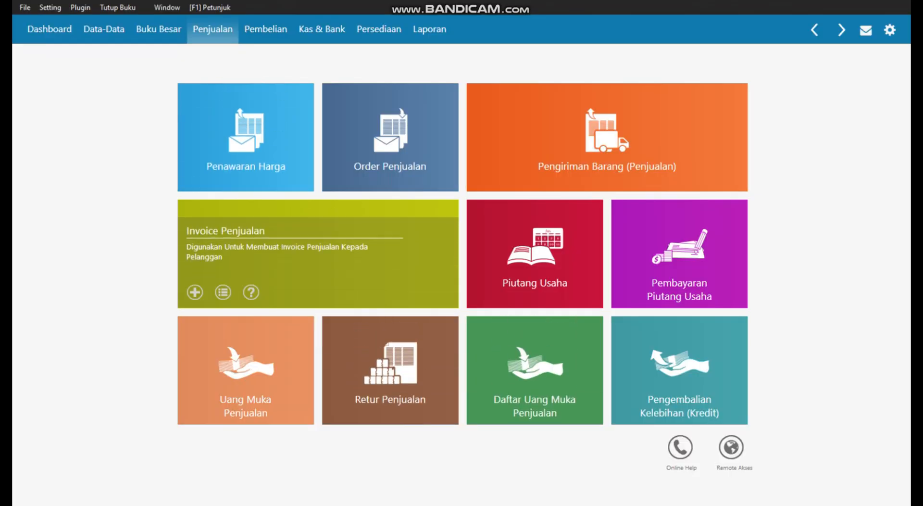
# - Start a new sales invoice for PT. Bayu Segara and load its lines from sales order SO000001
pyautogui.click(293, 258)
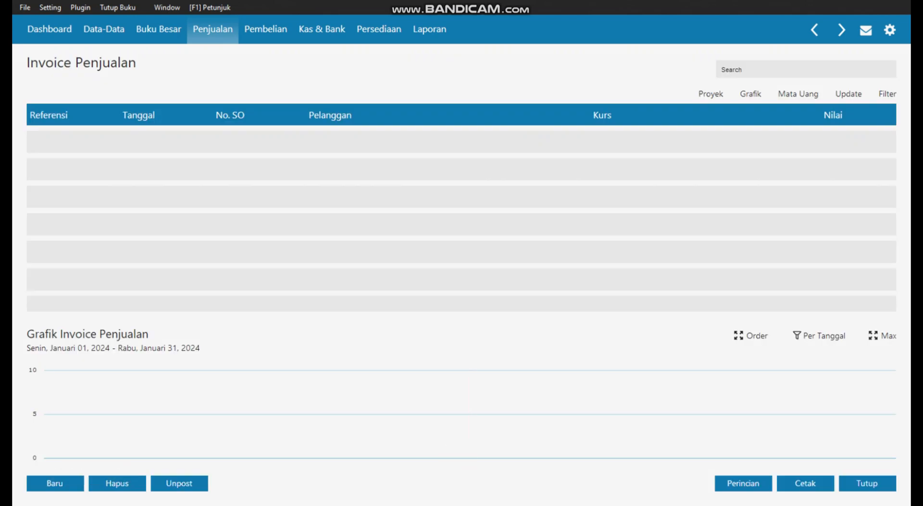
pyautogui.click(55, 483)
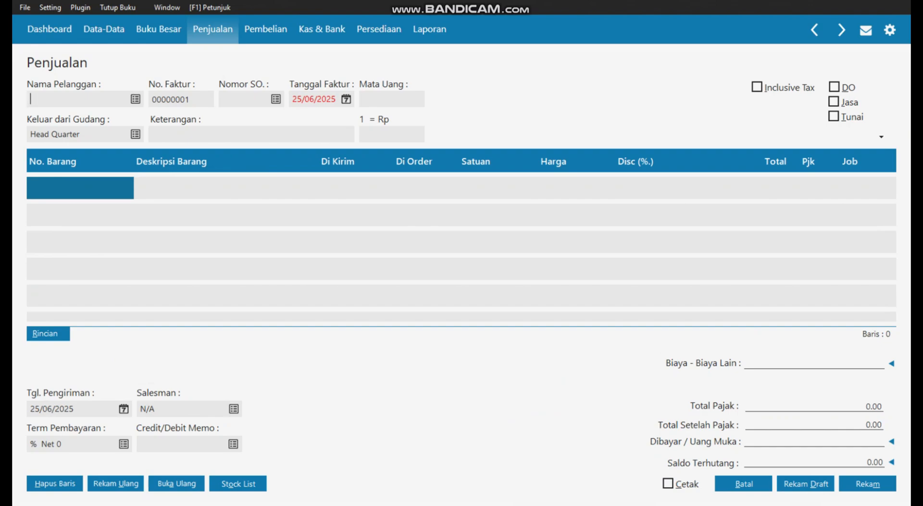
pyautogui.click(135, 99)
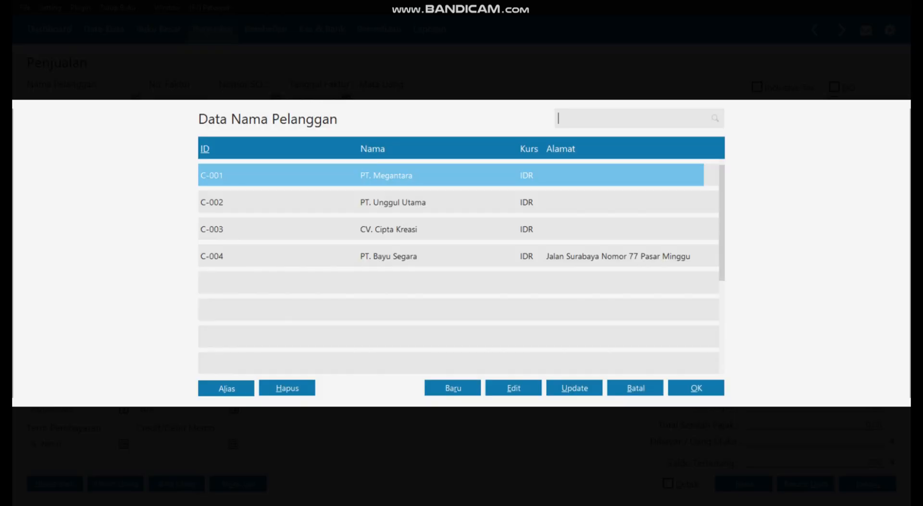
pyautogui.doubleClick(389, 256)
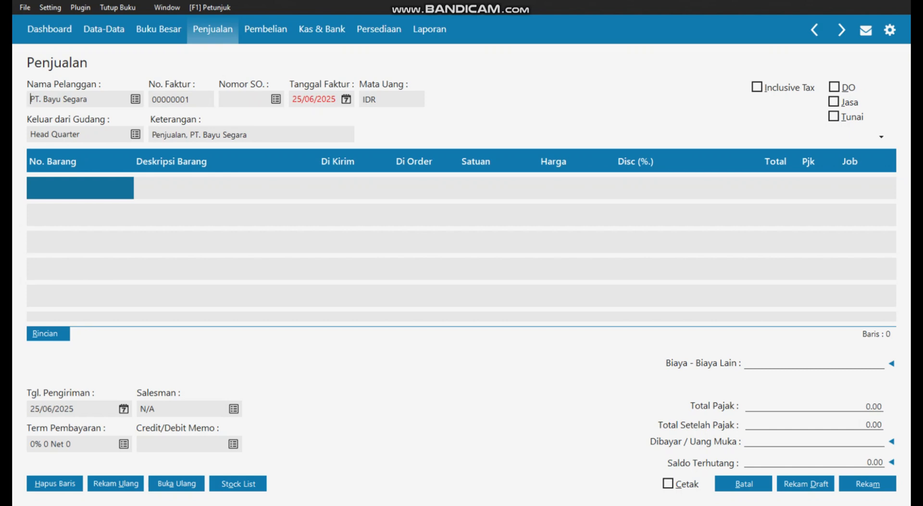
pyautogui.click(276, 98)
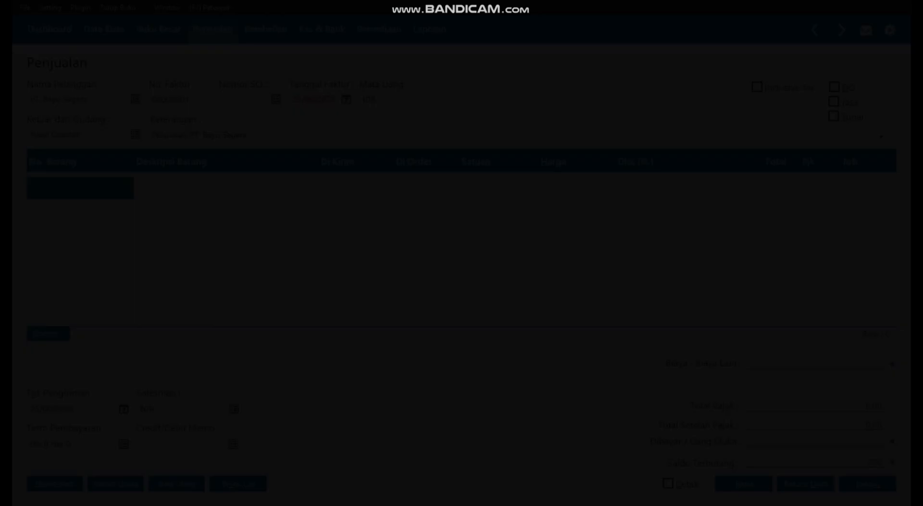
pyautogui.press('Return')
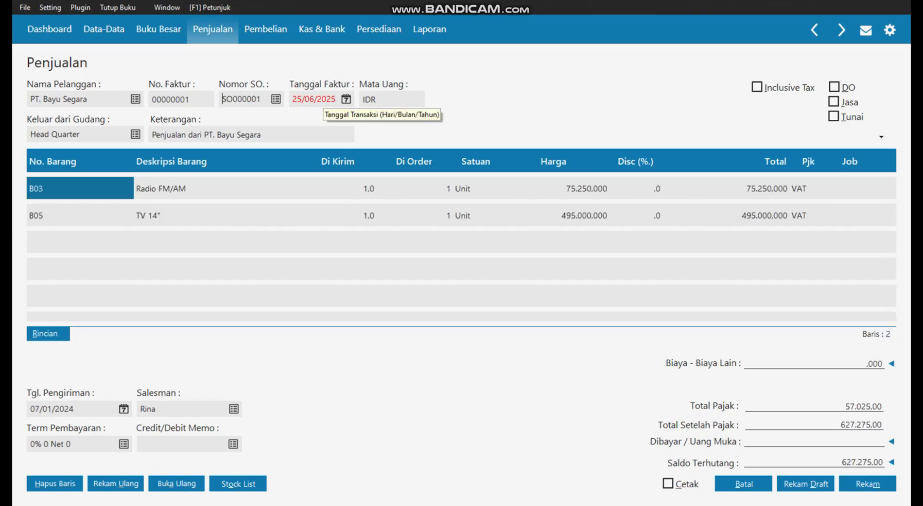
# - Set the sales invoice date to 07/01/2024
pyautogui.moveTo(322, 99); pyautogui.dragTo(292, 99)
pyautogui.click(337, 99)
pyautogui.write('07/01/202')
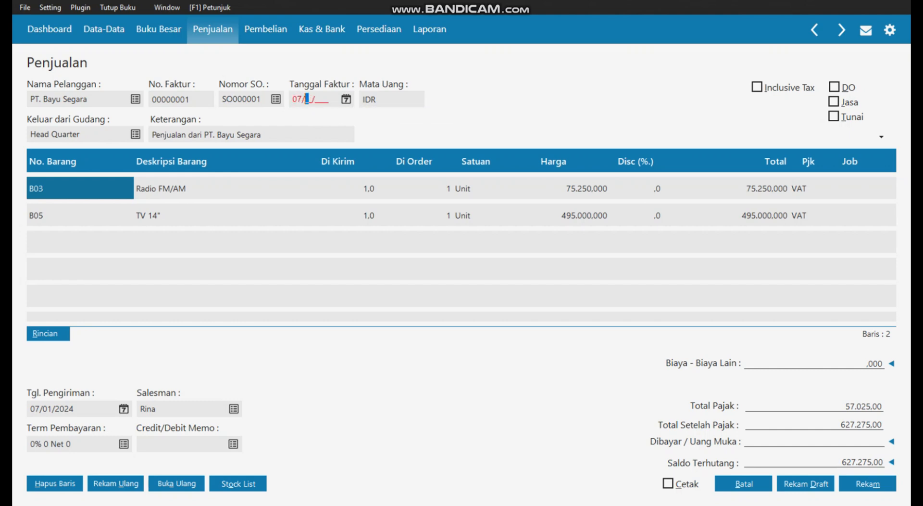
pyautogui.write('4')
pyautogui.press('Tab')
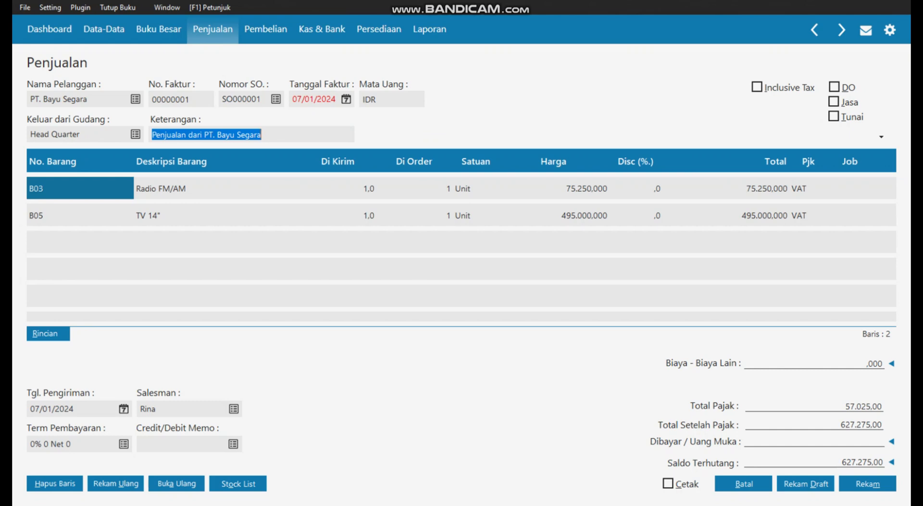
# - Set the delivery date of PT. Bayu Segara's sales invoice to 08/01/2024
pyautogui.press('Tab')
pyautogui.press('Tab')
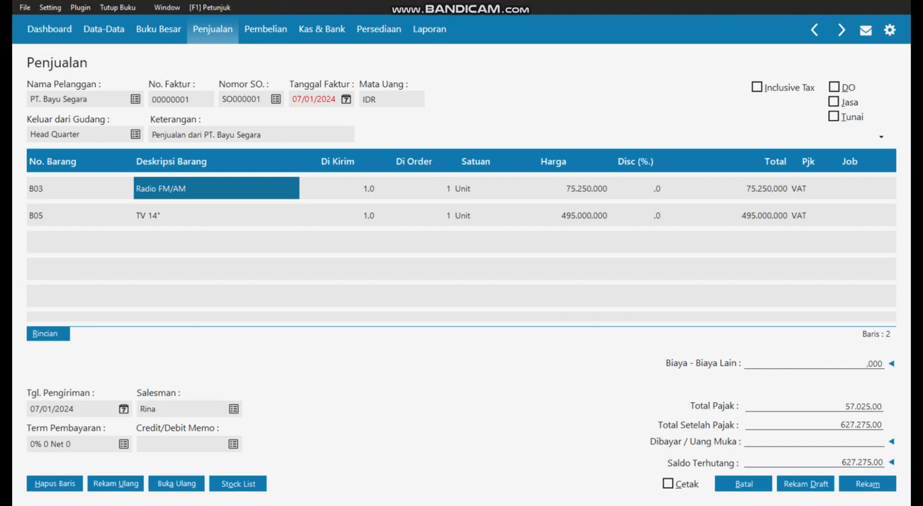
pyautogui.click(84, 405)
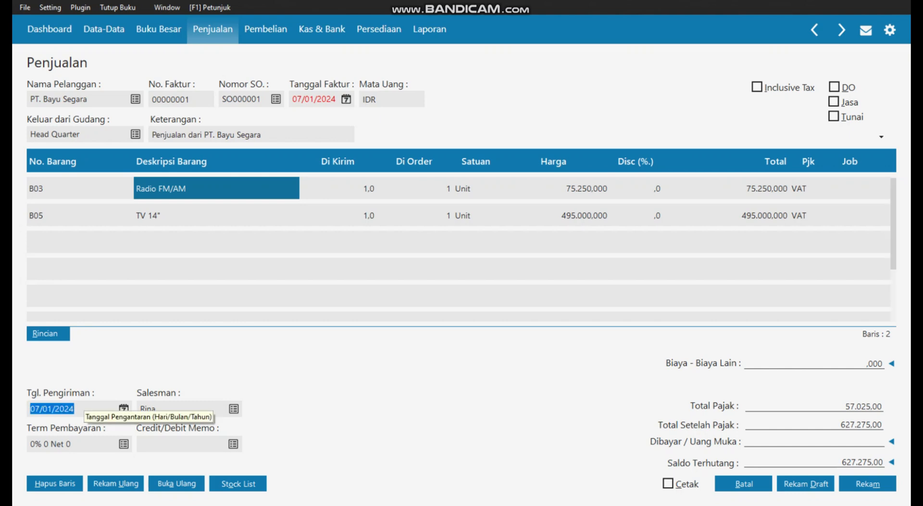
pyautogui.write('08/0')
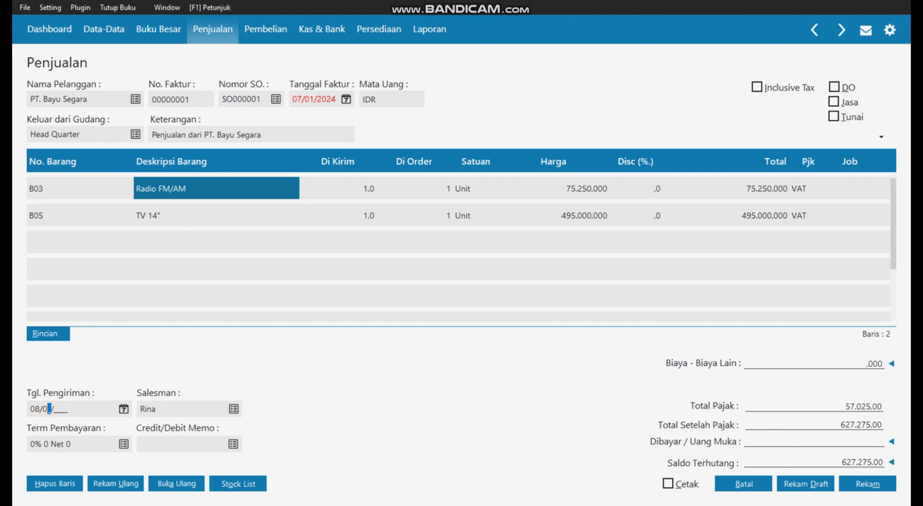
pyautogui.write('1/2024')
pyautogui.press('Tab')
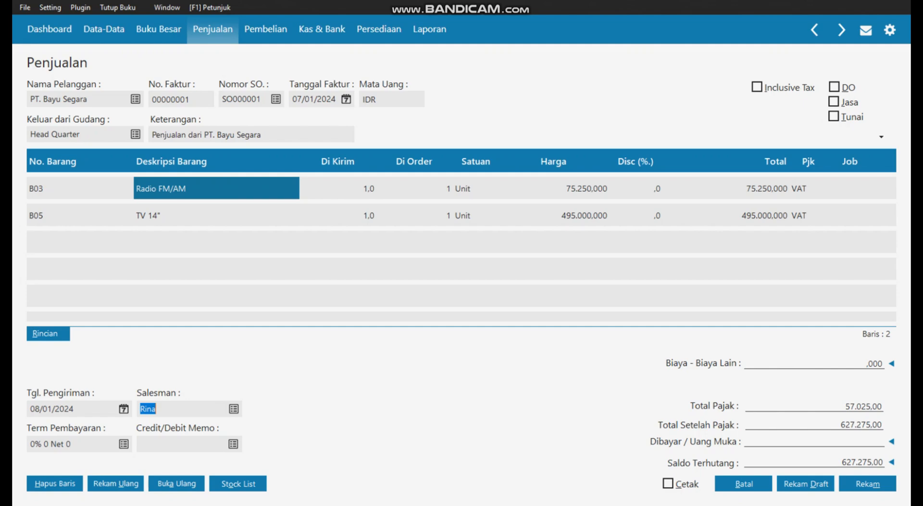
# - Set the sales invoice's payment terms to 10 discount days, 30 days due and a 2% early discount
pyautogui.click(124, 444)
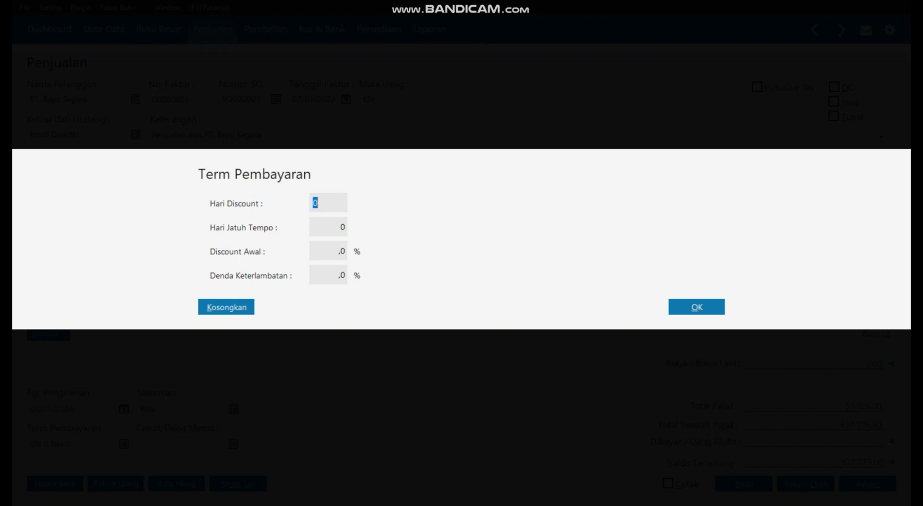
pyautogui.write('10')
pyautogui.press('Tab')
pyautogui.write('30')
pyautogui.press('Tab')
pyautogui.write('2')
pyautogui.press('Tab')
pyautogui.press('Return')
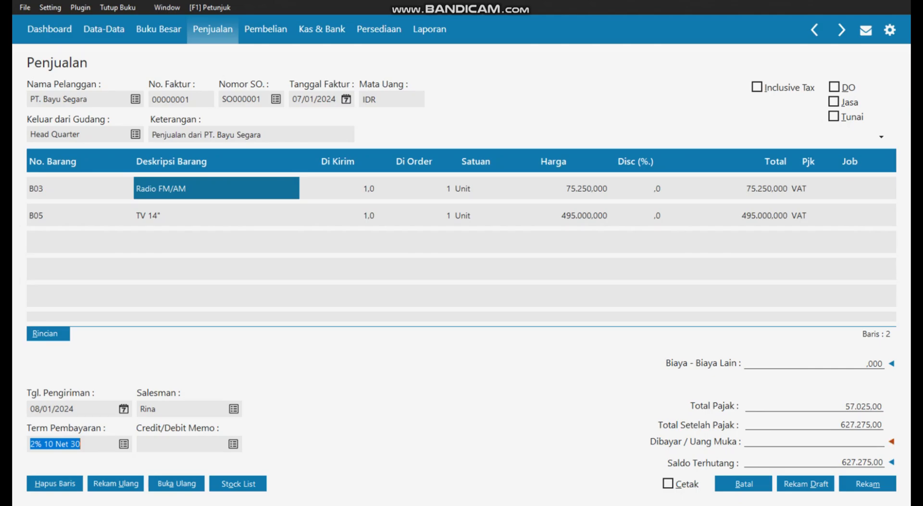
# - Apply PT. Bayu Segara's 100000 down payment to the sales invoice
pyautogui.click(891, 442)
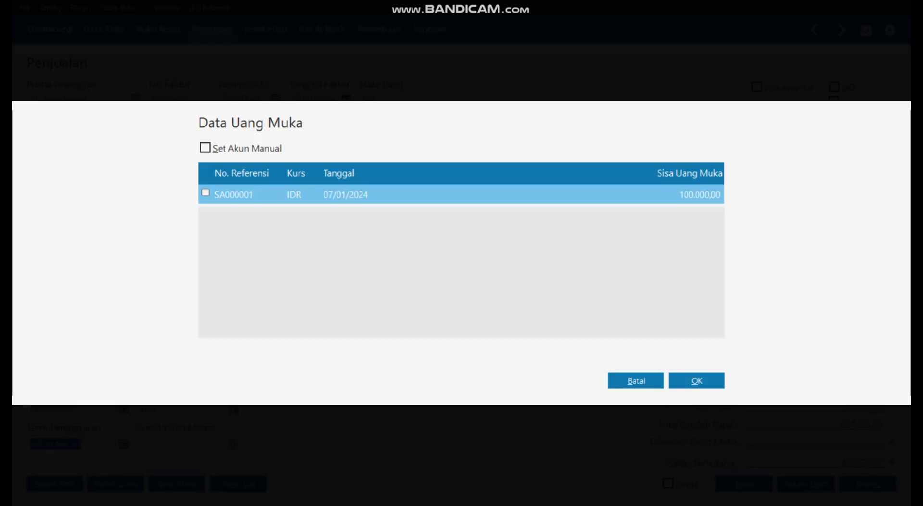
pyautogui.click(206, 193)
pyautogui.press('Return')
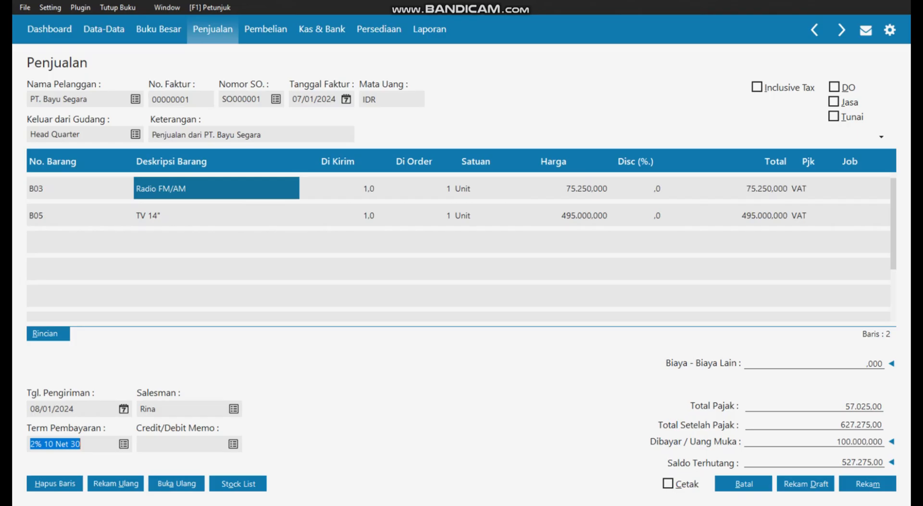
# - Record the sales invoice, and close the blank invoice form and the sales invoice list
pyautogui.hotkey('alt', 'm')
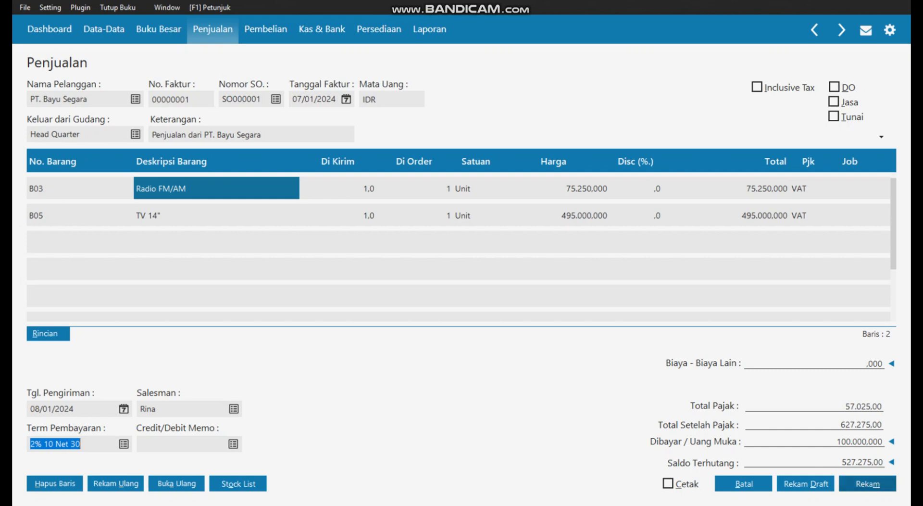
pyautogui.click(861, 484)
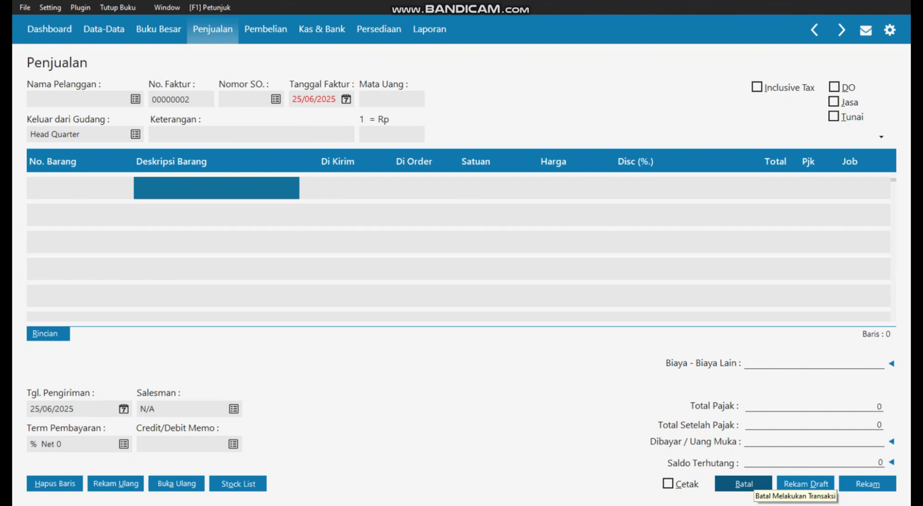
pyautogui.click(744, 483)
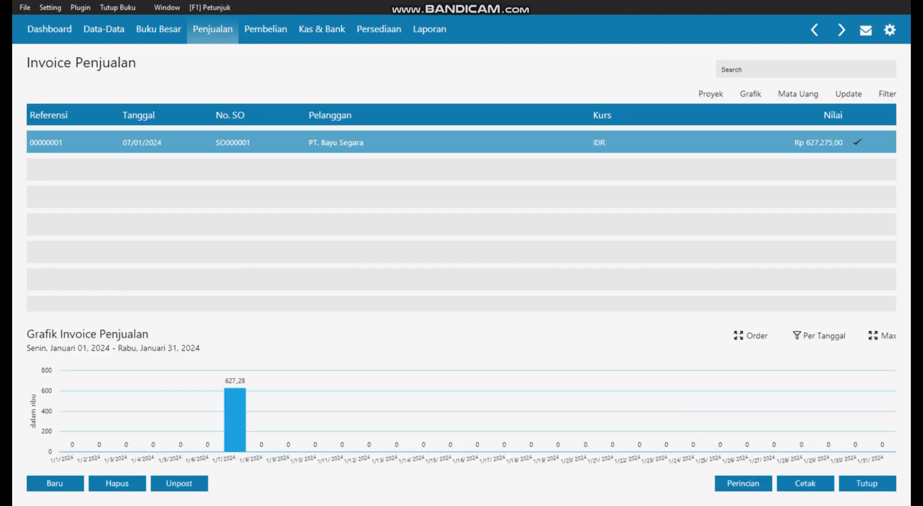
pyautogui.click(867, 484)
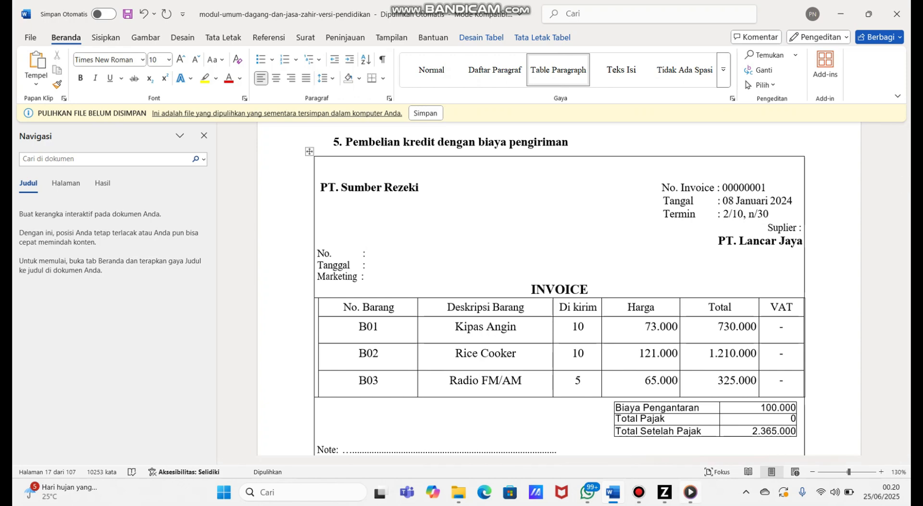
# - Return from Word to Zahir and start a new purchase invoice
pyautogui.click(664, 492)
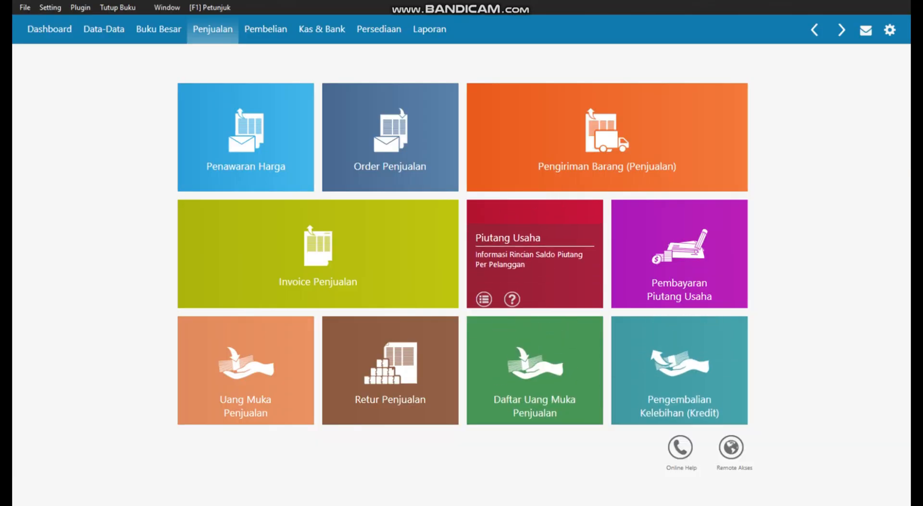
pyautogui.click(265, 30)
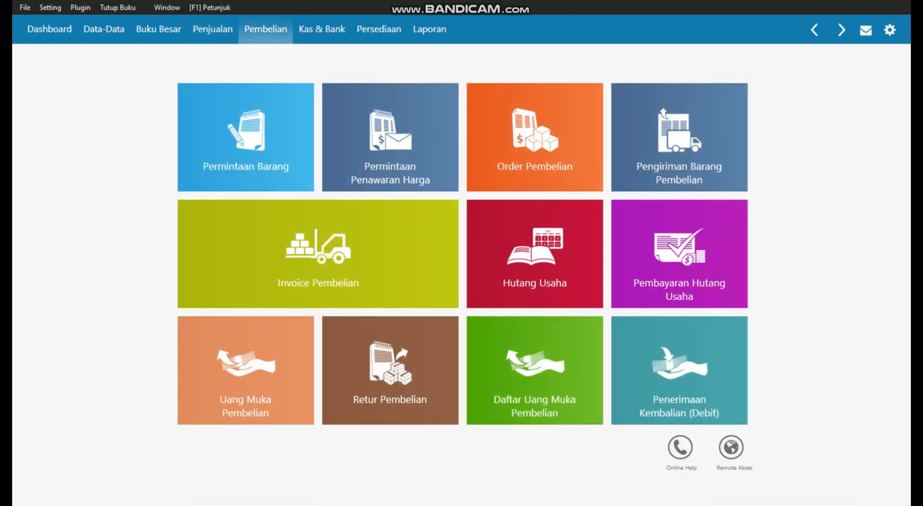
pyautogui.click(288, 254)
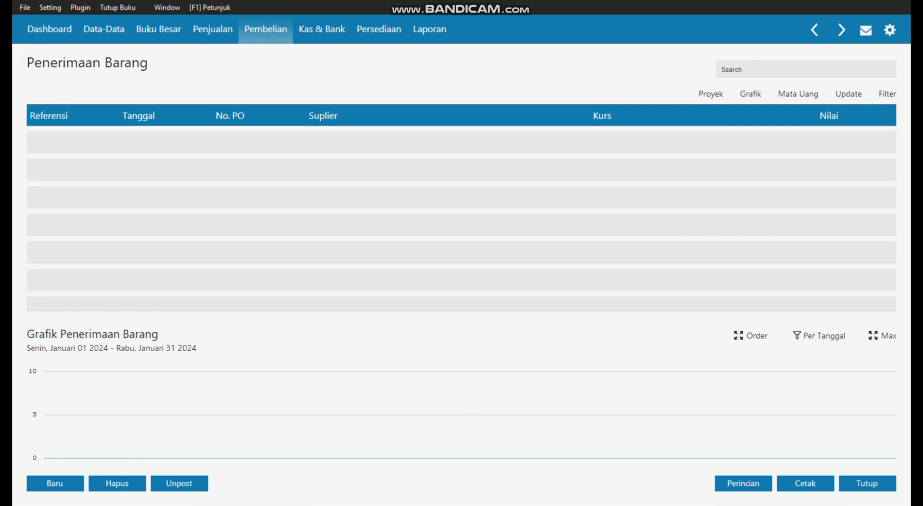
pyautogui.click(55, 482)
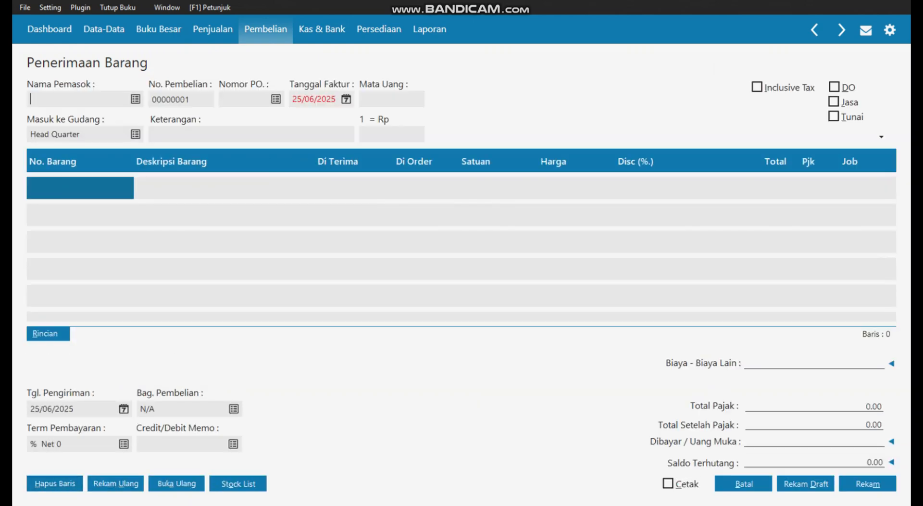
# - Create the vendor PT. Lancar Jaya with ID V-004 and assign it as the supplier of the purchase invoice
pyautogui.click(135, 98)
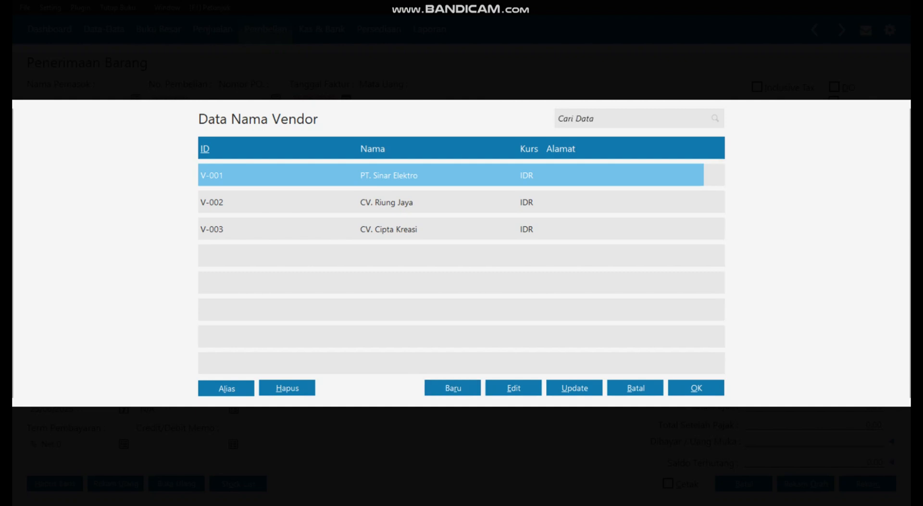
pyautogui.click(453, 387)
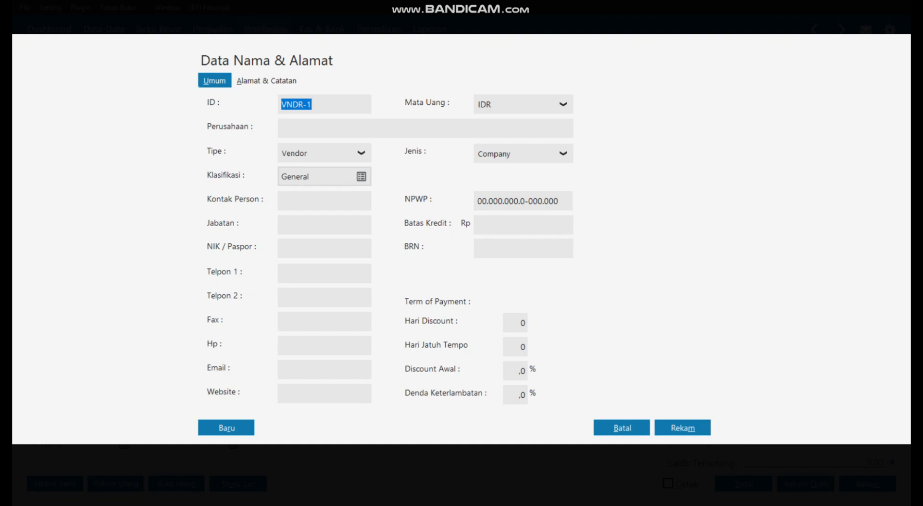
pyautogui.write('V-004')
pyautogui.click(281, 128)
pyautogui.write('OT')
pyautogui.press('BackSpace')
pyautogui.press('BackSpace')
pyautogui.write('PT.')
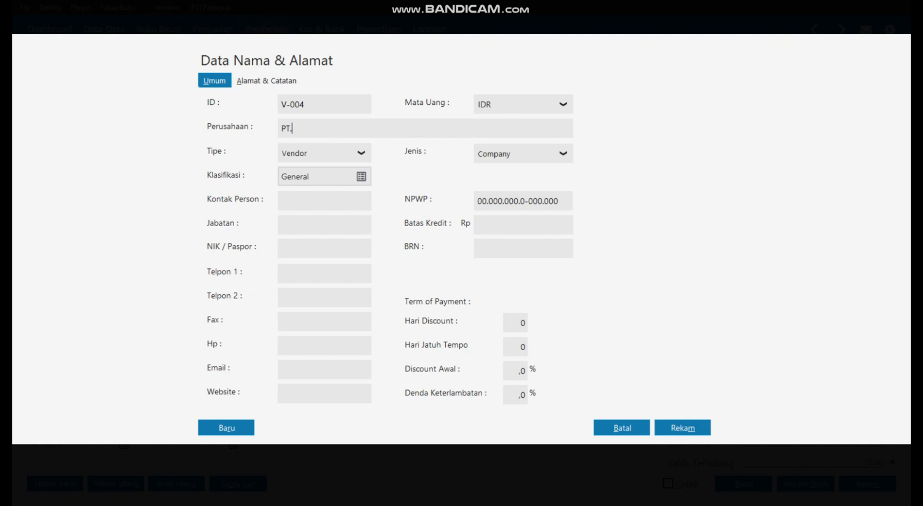
pyautogui.write(' Lancar Jaya')
pyautogui.click(682, 427)
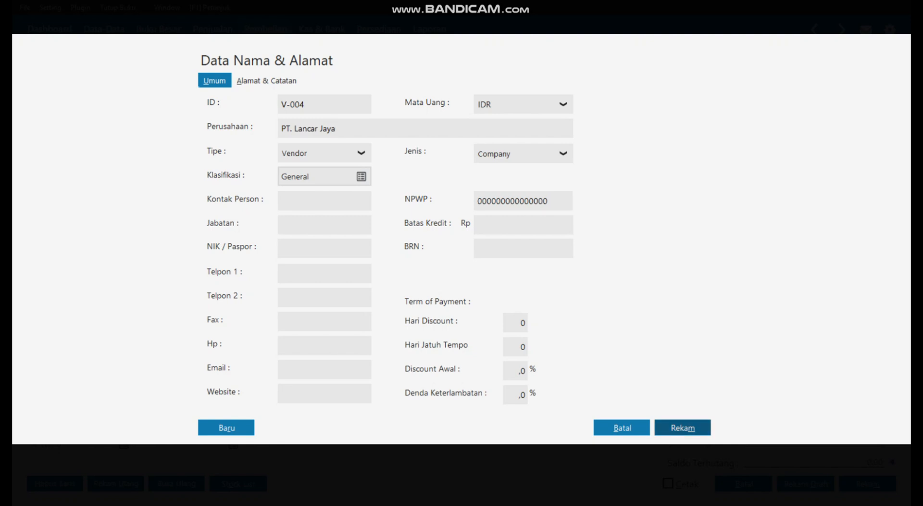
pyautogui.press('Return')
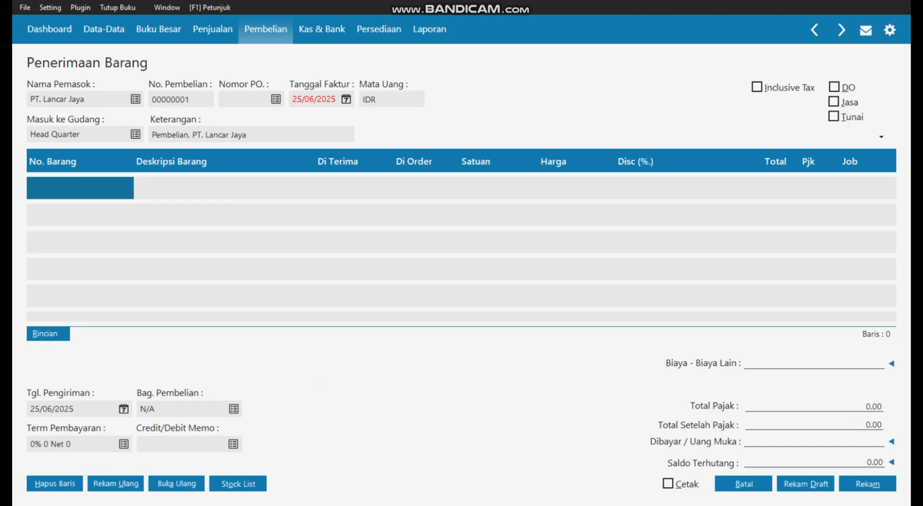
# - Set the purchase invoice date to 08/01/2024 and its delivery date to 09/01/2024
pyautogui.doubleClick(320, 99)
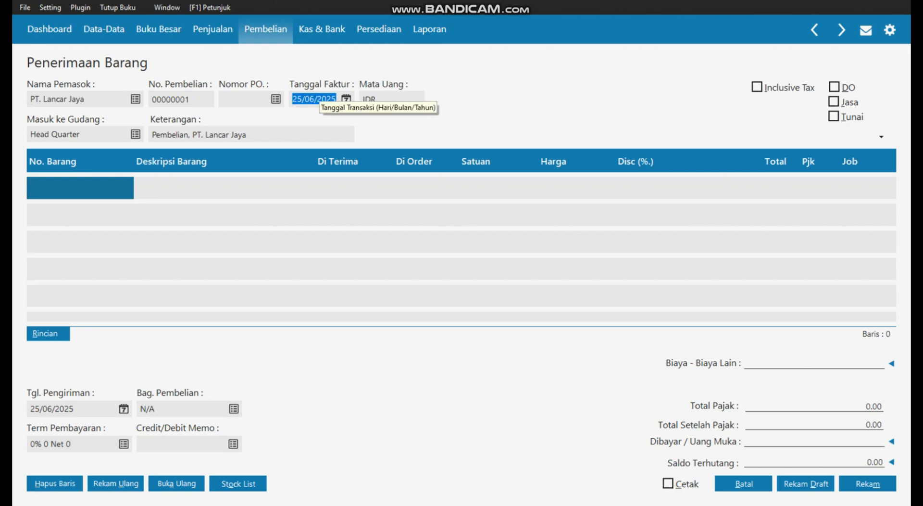
pyautogui.write('08/01/')
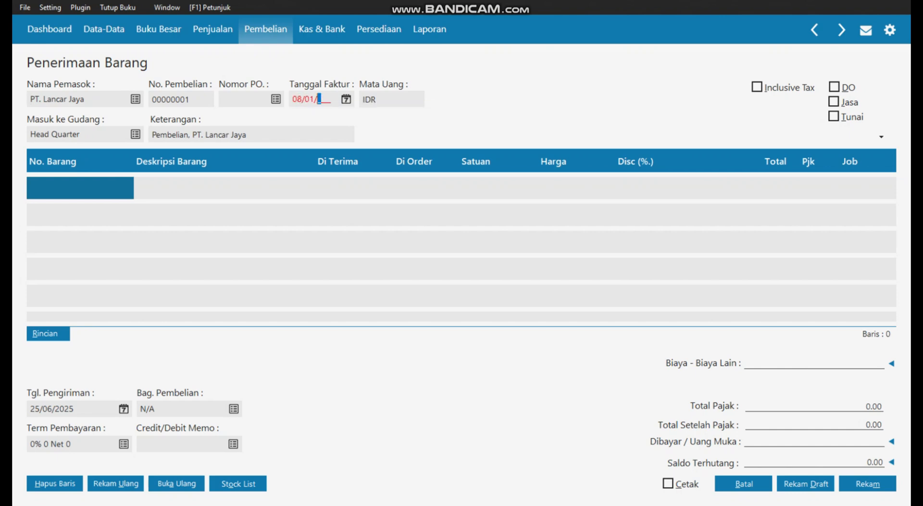
pyautogui.write('2024')
pyautogui.press('Tab')
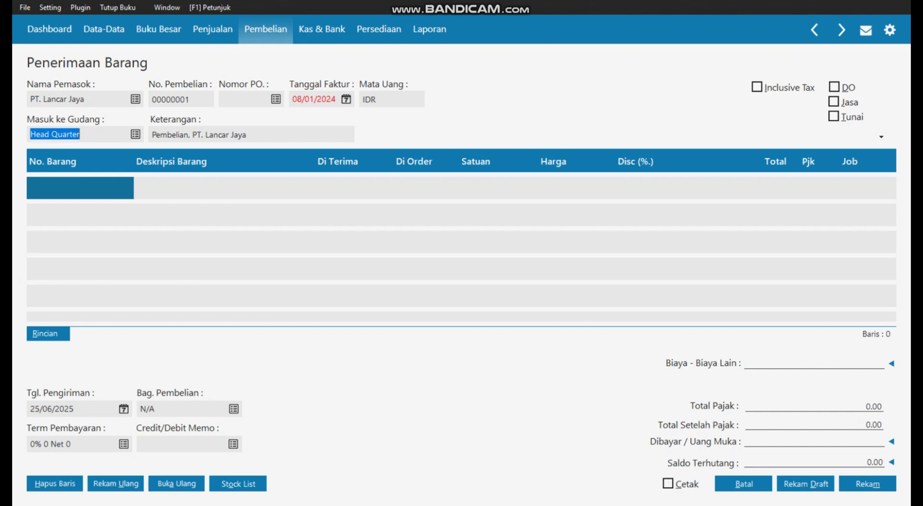
pyautogui.press('Tab')
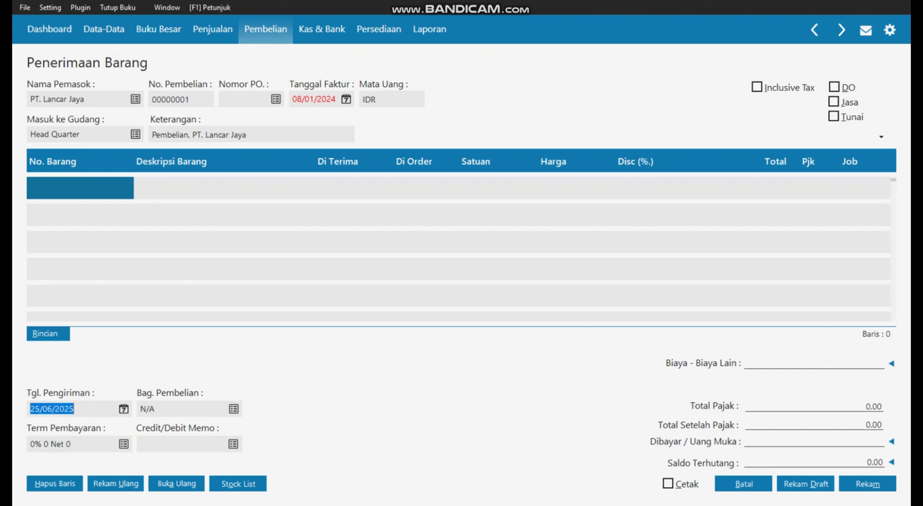
pyautogui.write('01')
pyautogui.press('Left')
pyautogui.write('09/01/2024')
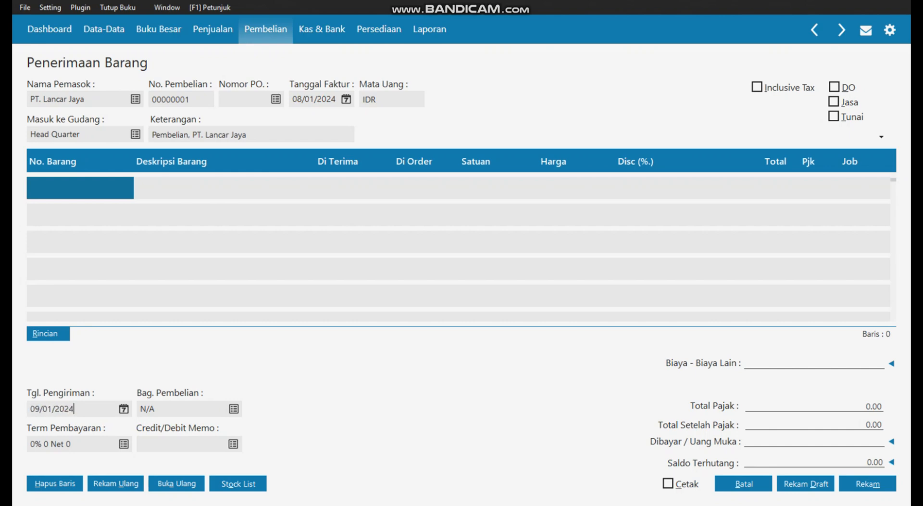
# - Change the purchase invoice's description to "Pembelian barang dagang kepada, PT. Lancar Jaya"
pyautogui.doubleClick(171, 135)
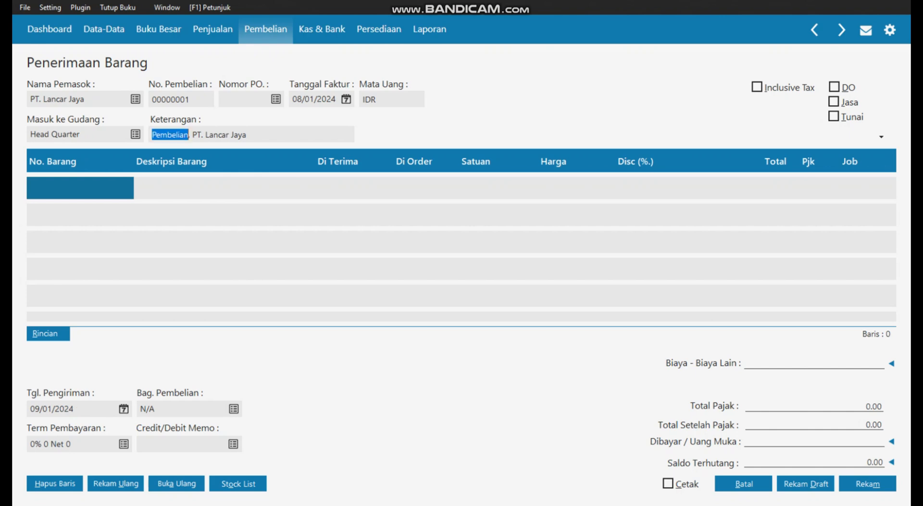
pyautogui.press('Right')
pyautogui.write('bara')
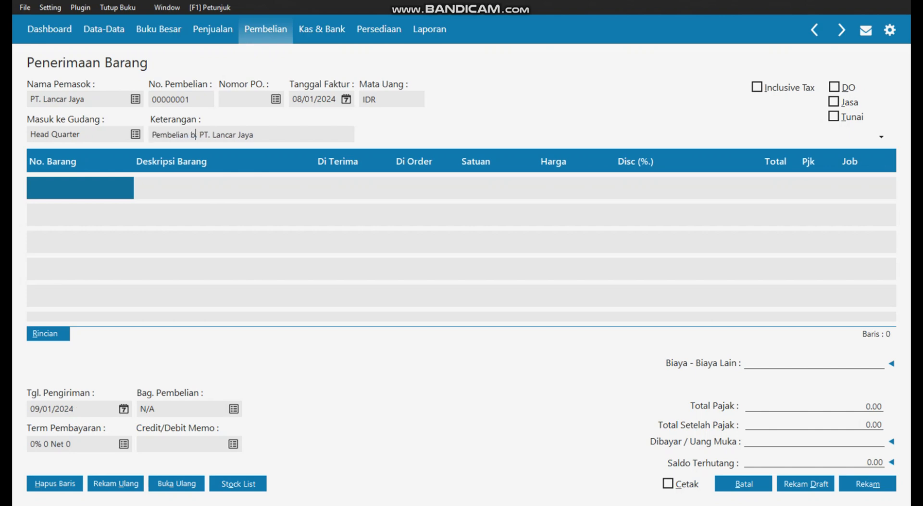
pyautogui.write('ng daga')
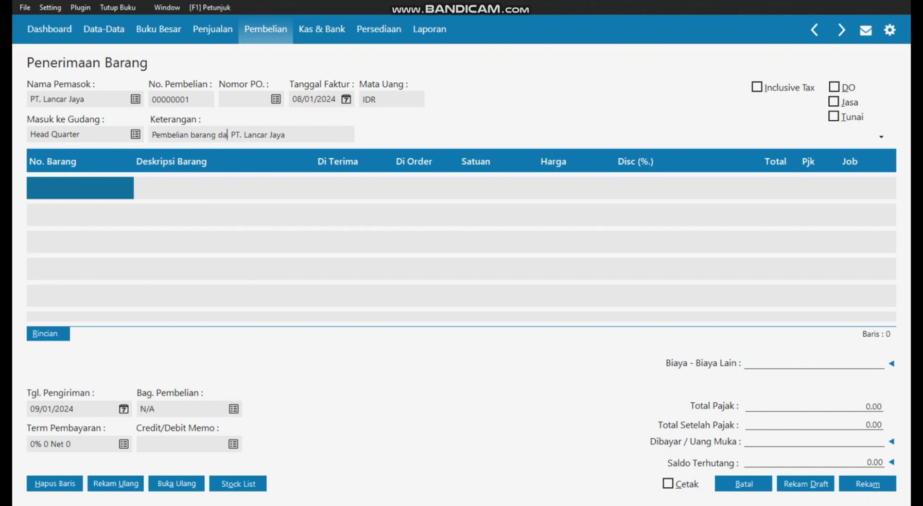
pyautogui.write('ng kepa')
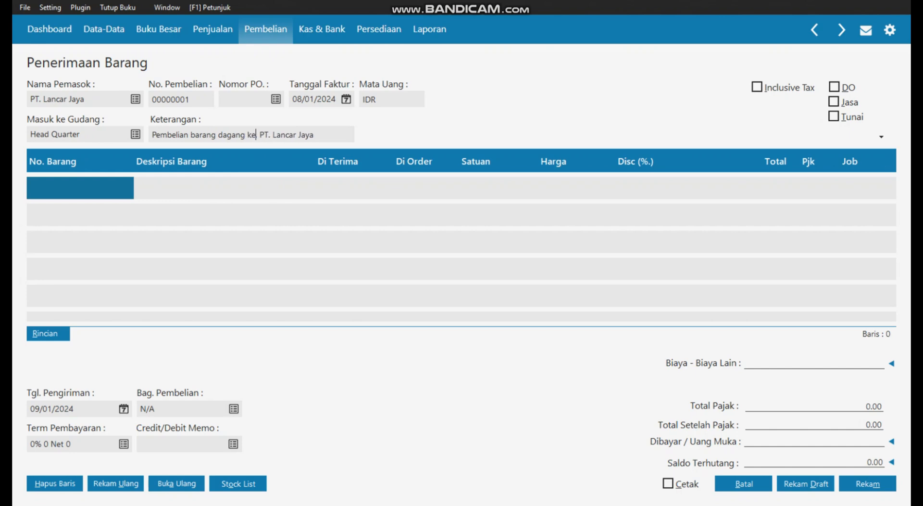
pyautogui.write('da,')
# - Add Kipas Angin (B01) as the first item line and check its quantity and price in the Word module's invoice
pyautogui.press('Return')
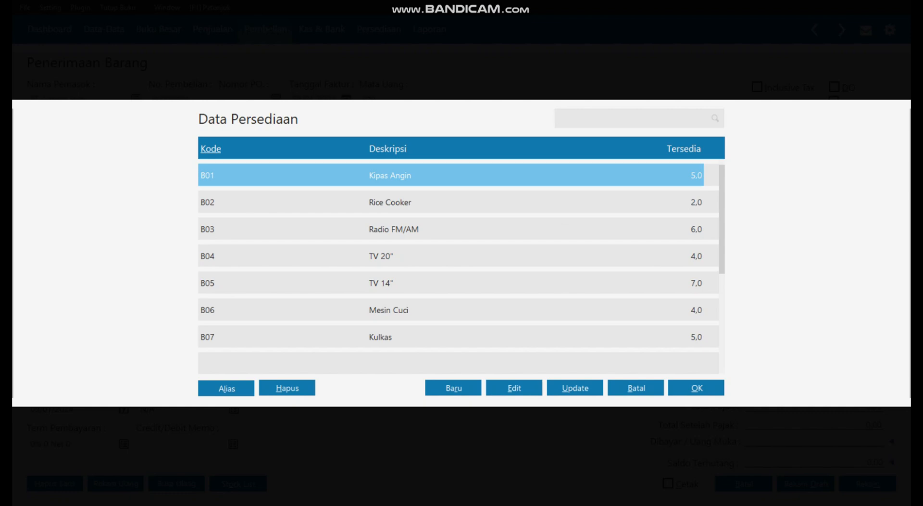
pyautogui.press('Return')
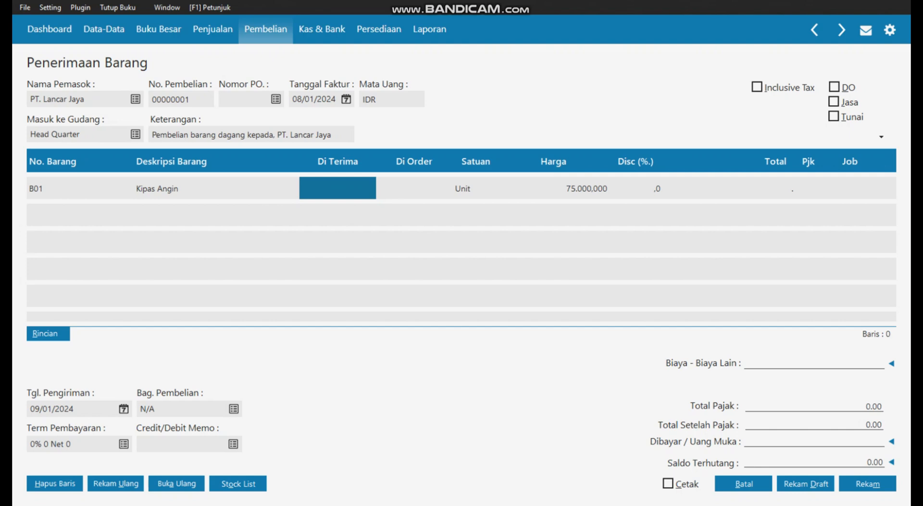
pyautogui.press('super')
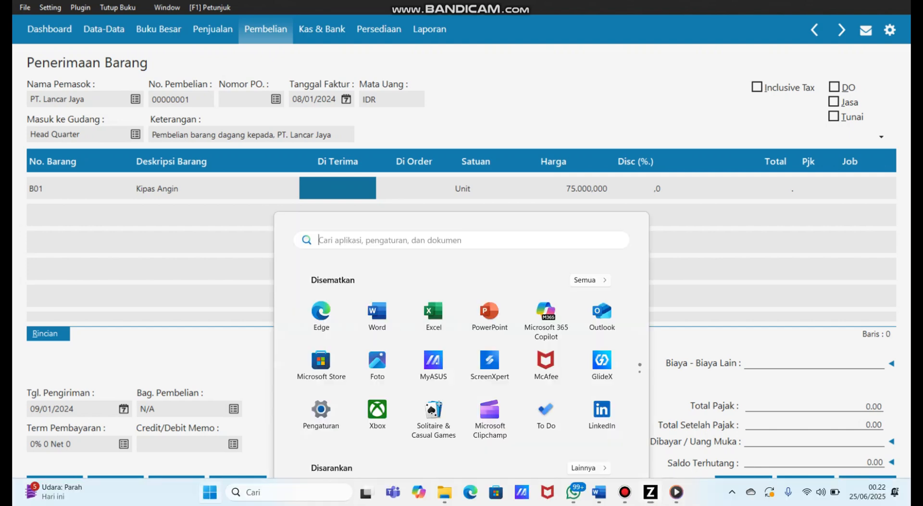
pyautogui.moveTo(599, 491)
pyautogui.click(599, 423)
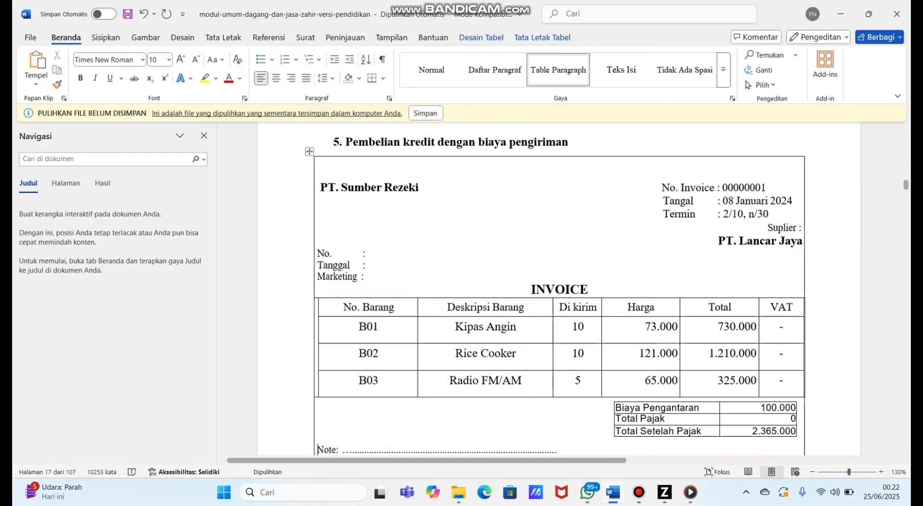
pyautogui.moveTo(664, 491)
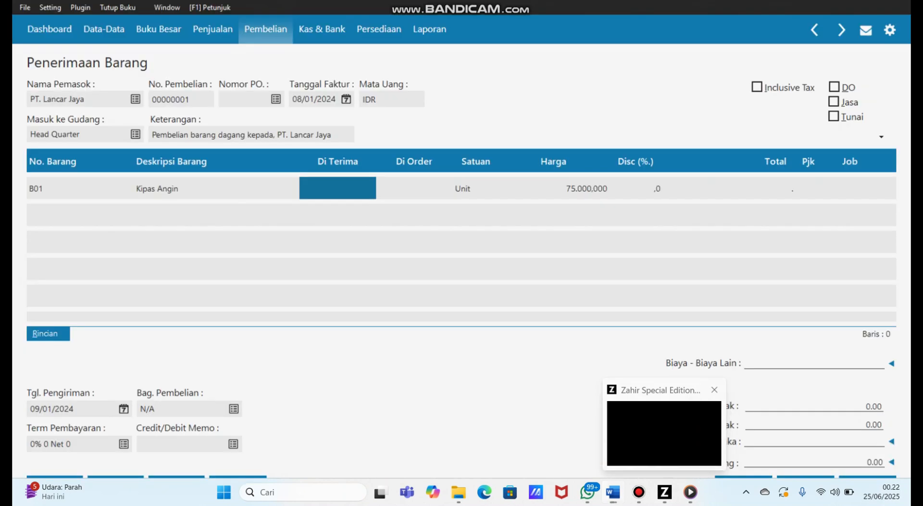
pyautogui.click(663, 433)
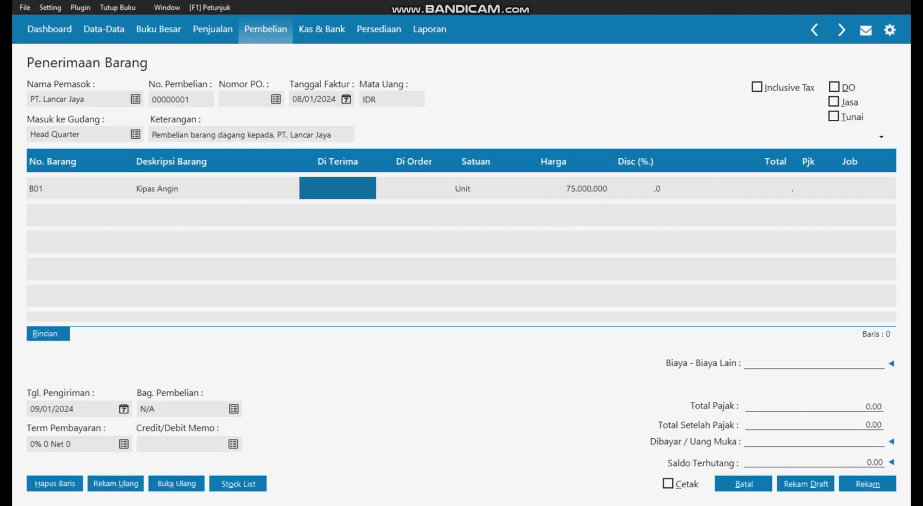
# - Set the Kipas Angin line to 10 units received at a price of 73.000 each, and complete the line
pyautogui.write('10')
pyautogui.press('Tab')
pyautogui.press('Tab')
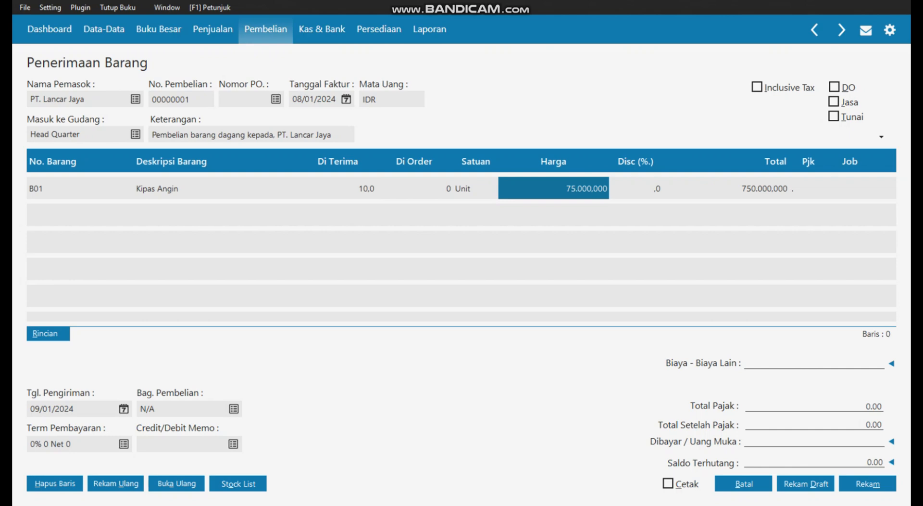
pyautogui.write('73000')
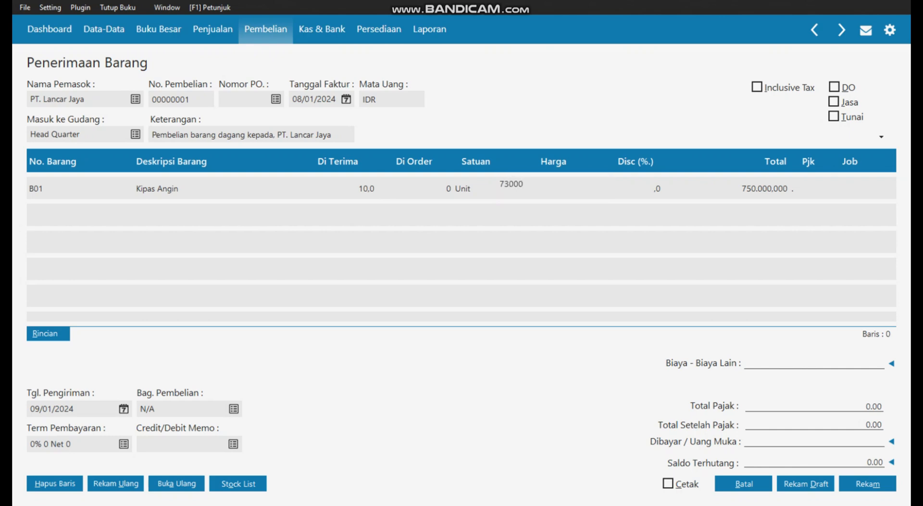
pyautogui.press('Tab')
pyautogui.press('Tab')
pyautogui.press('Tab')
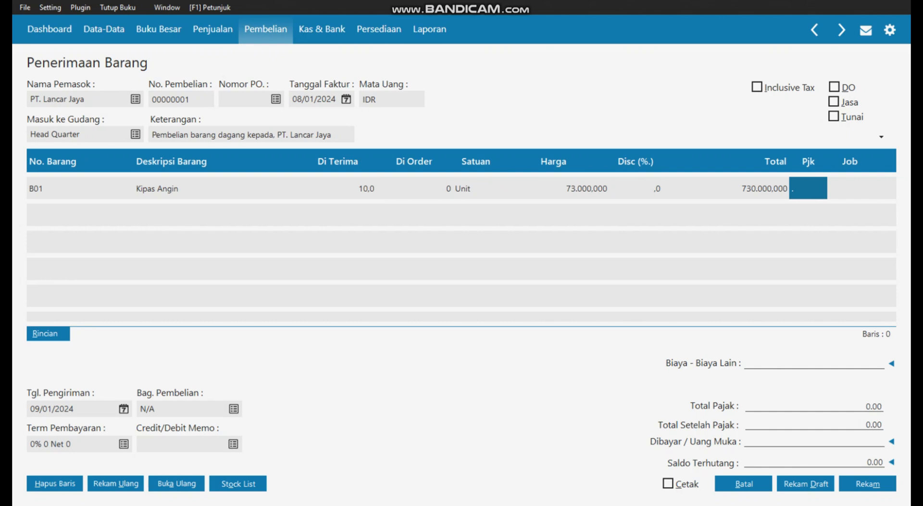
pyautogui.press('Tab')
pyautogui.press('Tab')
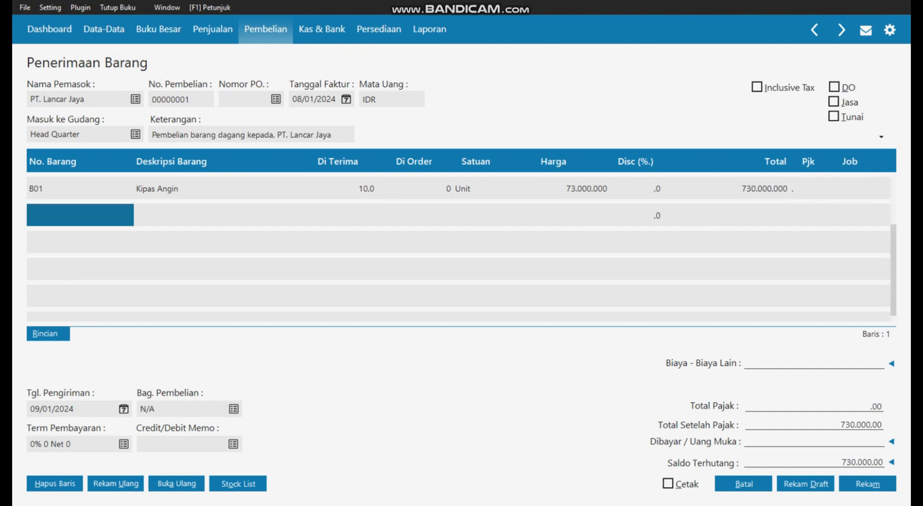
# - Add Rice Cooker (B02) as the second item line, with 10 units received at a price of 121.000 each
pyautogui.hotkey('alt', 'm')
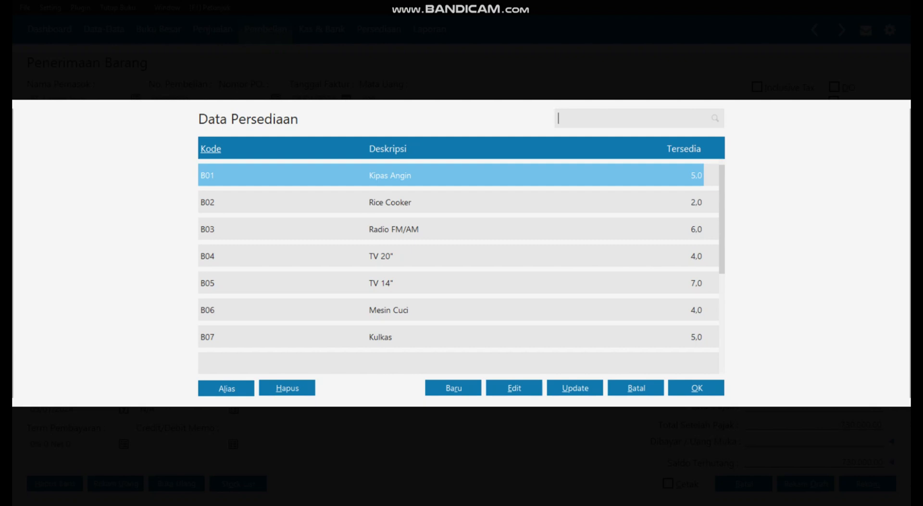
pyautogui.press('Return')
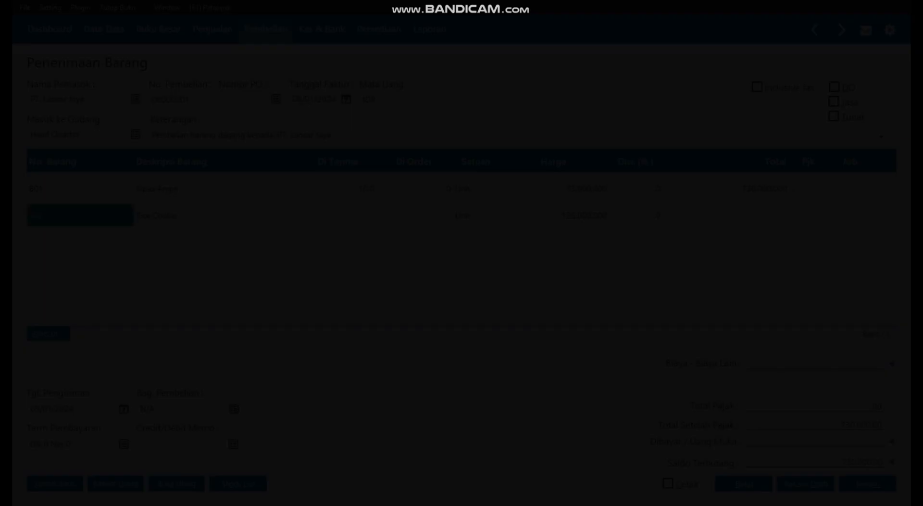
pyautogui.press('Return')
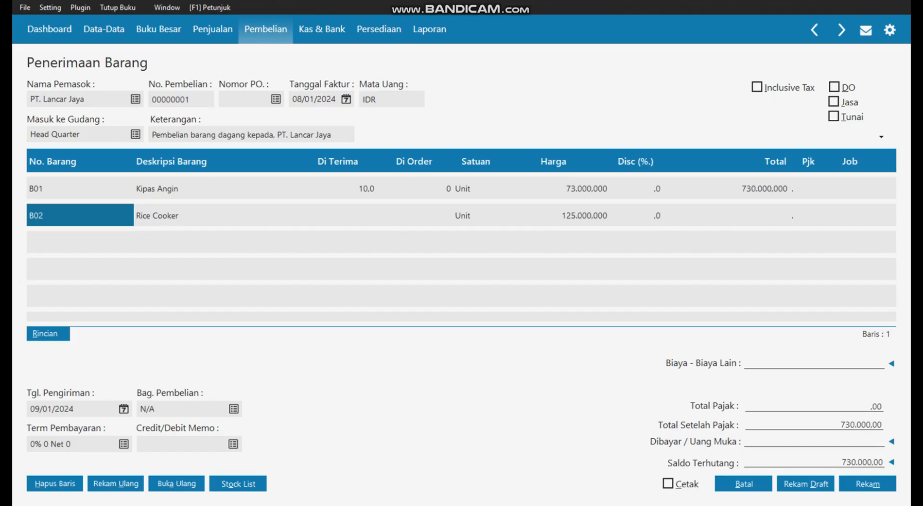
pyautogui.press('Return')
pyautogui.press('Return')
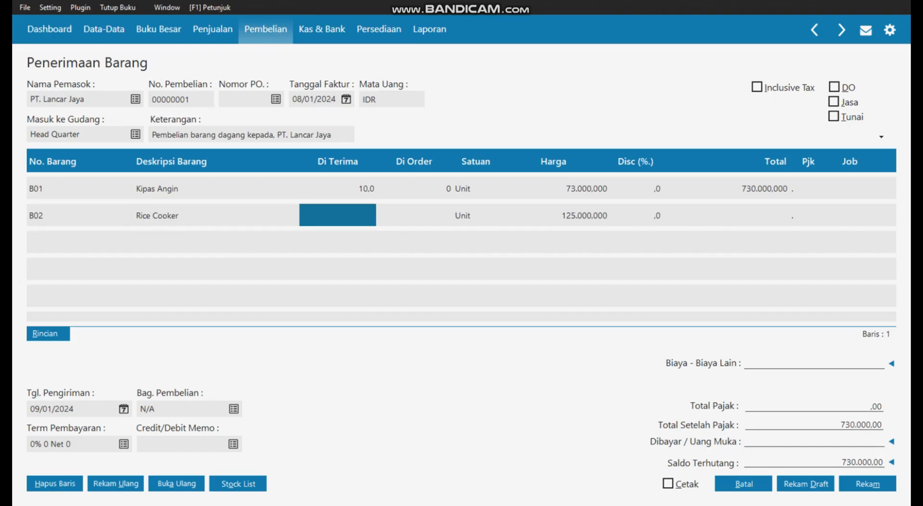
pyautogui.write('10')
pyautogui.press('Return')
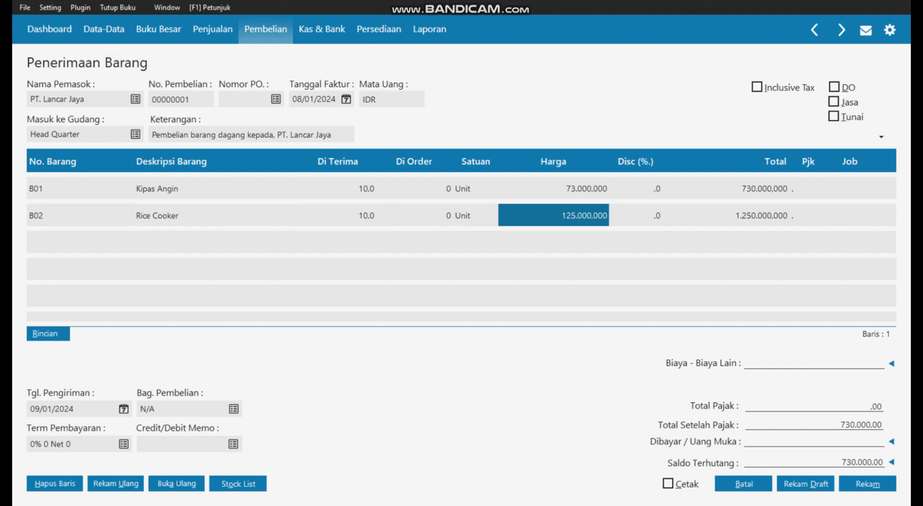
pyautogui.write('121')
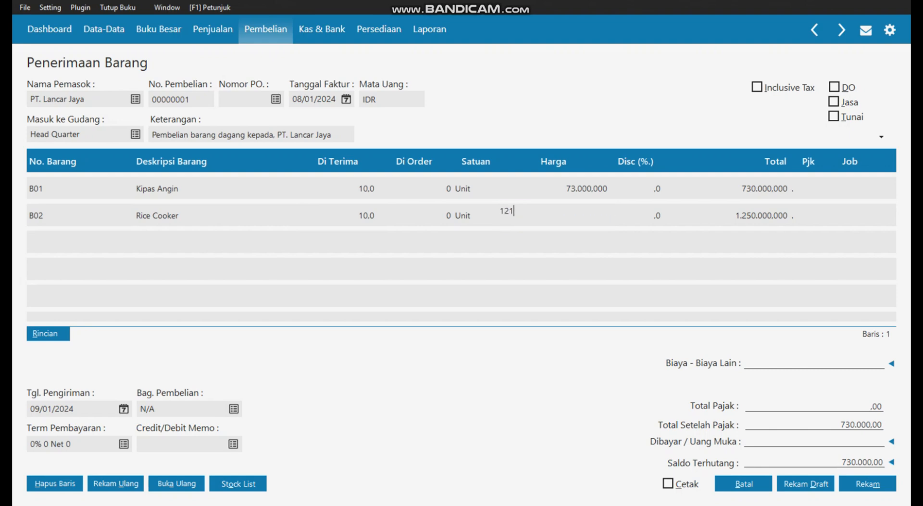
pyautogui.write('.000')
pyautogui.press('Return')
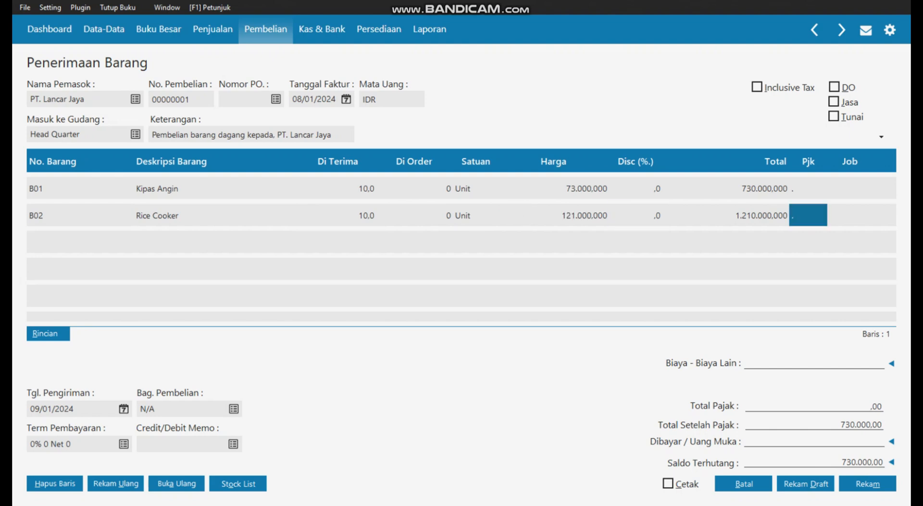
pyautogui.press('Return')
pyautogui.press('Return')
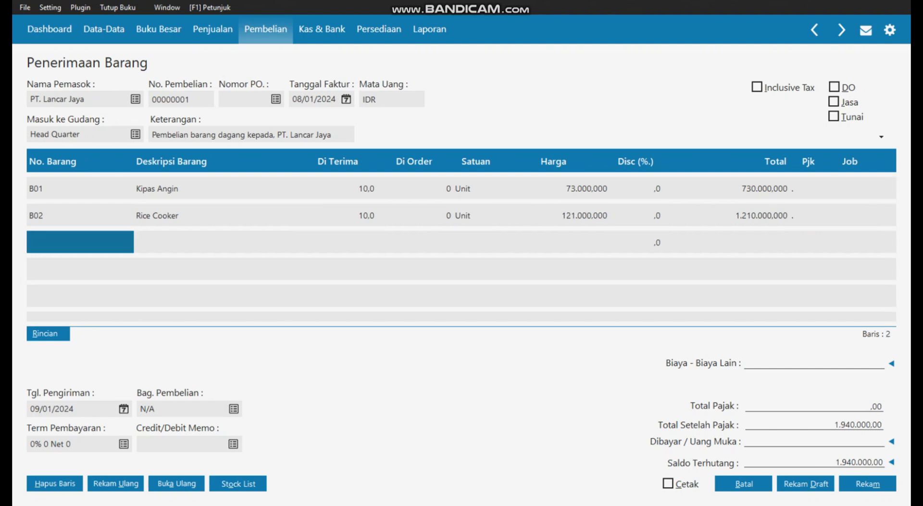
# - Add Radio FM/AM (B03) as the third item line, with 5 units received at a price of 65.000 each
pyautogui.press('Return')
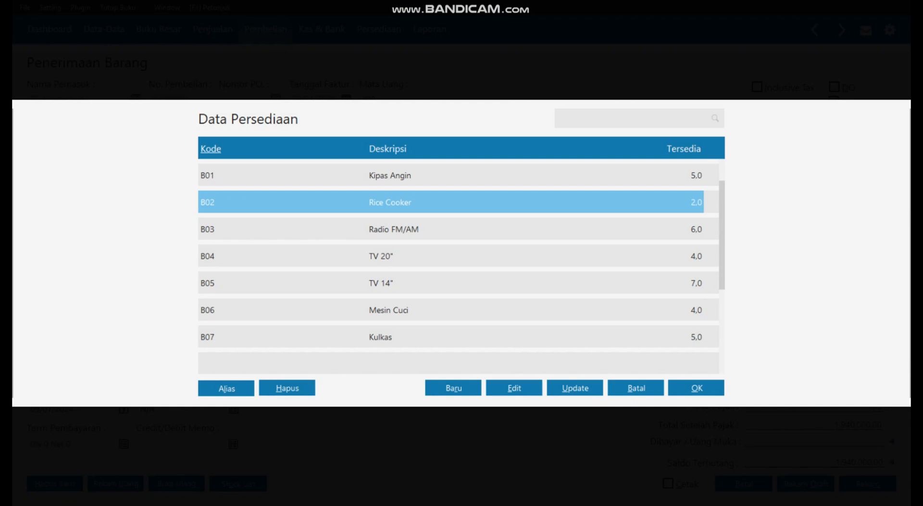
pyautogui.press('Down')
pyautogui.press('Return')
pyautogui.press('Return')
pyautogui.press('Return')
pyautogui.write('5')
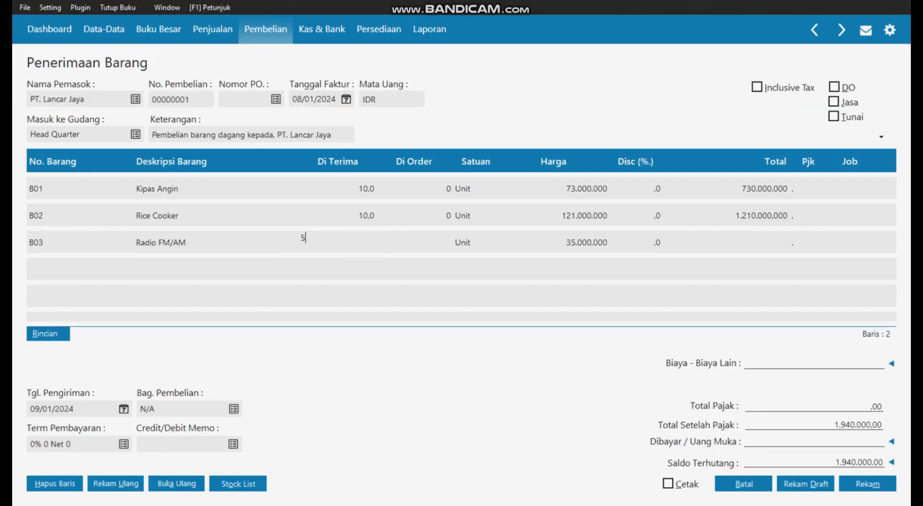
pyautogui.press('Return')
pyautogui.press('Return')
pyautogui.write('65000')
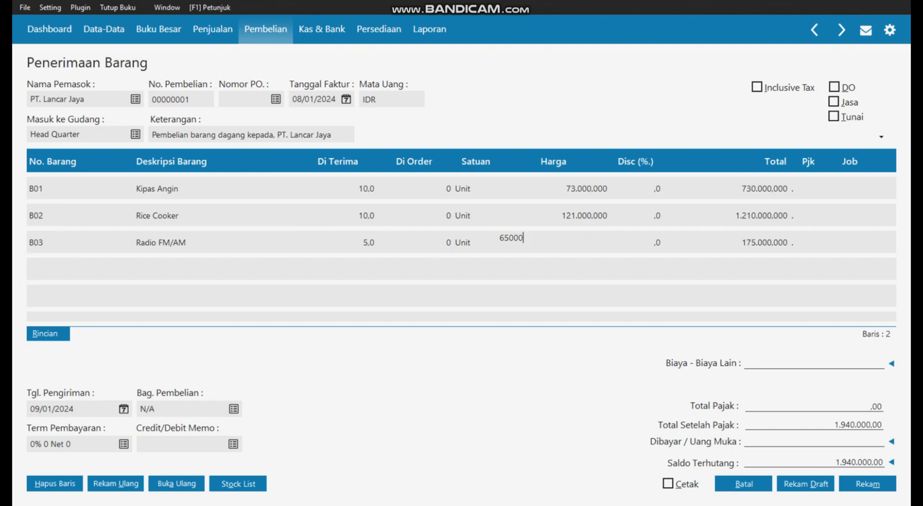
pyautogui.press('Return')
pyautogui.press('Return')
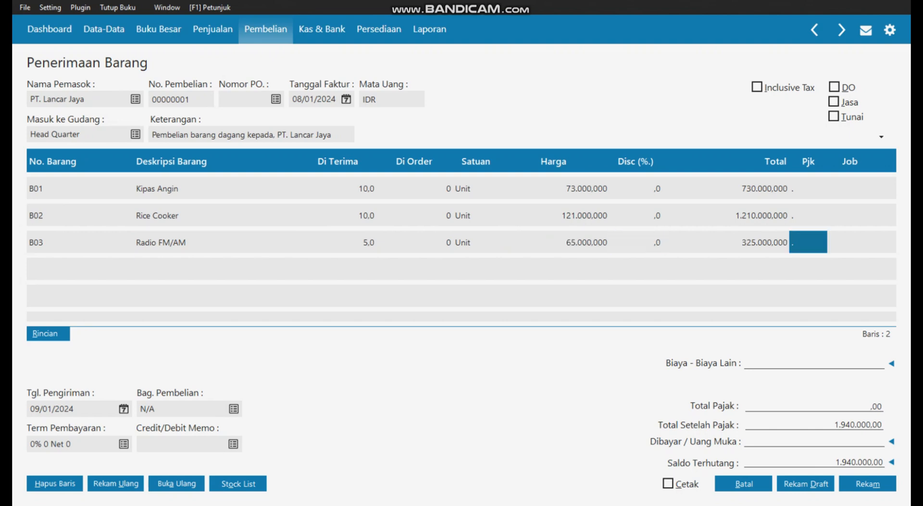
pyautogui.press('Return')
pyautogui.press('Return')
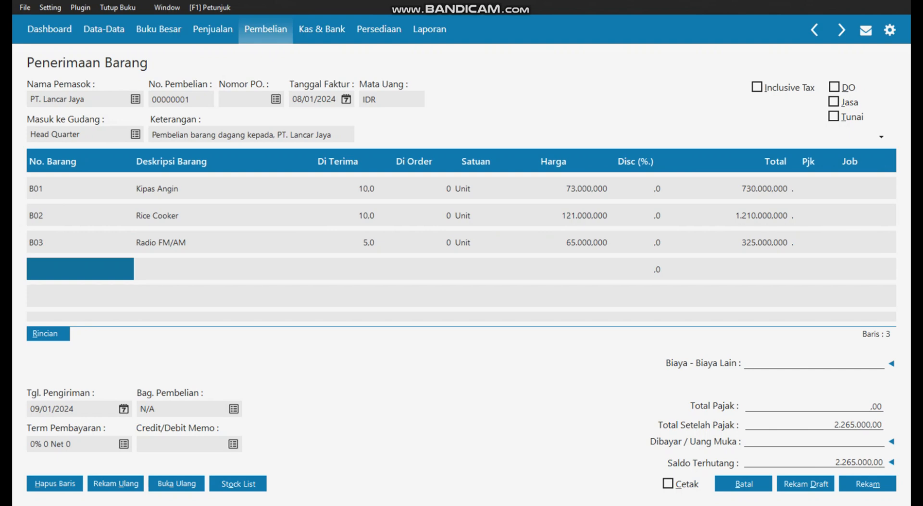
# - Enter the delivery cost of 100.000 as the purchase invoice's other costs
pyautogui.click(79, 242)
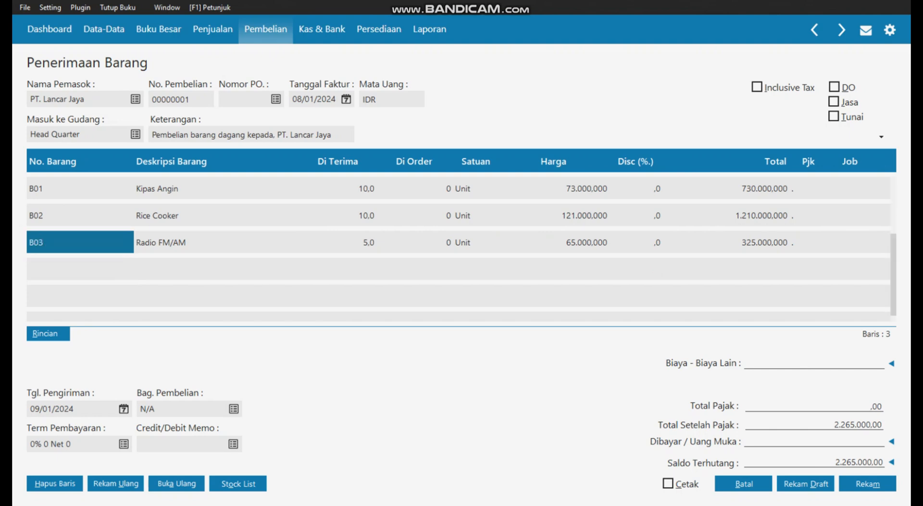
pyautogui.write('100.000.')
pyautogui.write('00000')
pyautogui.press('Tab')
# - Set the payment terms to 10 discount days, 30 days until due and a 2% early-payment discount
pyautogui.click(124, 443)
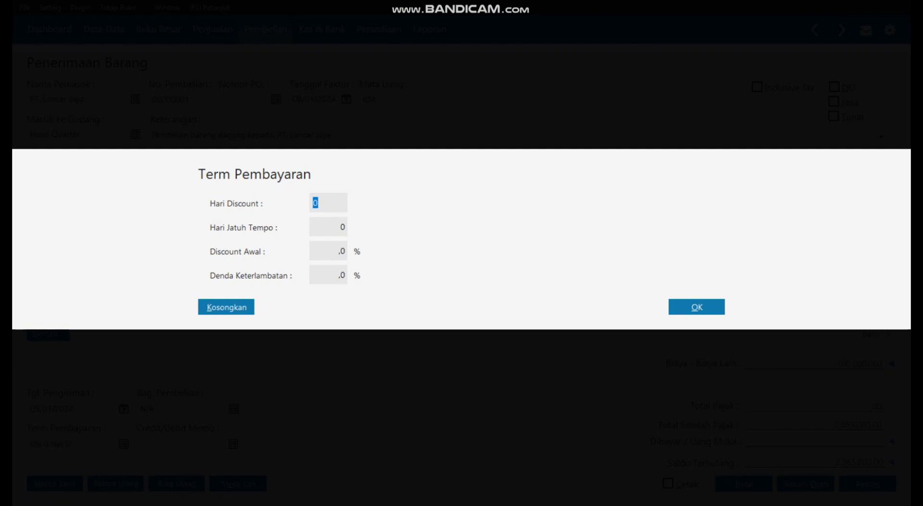
pyautogui.write('10')
pyautogui.press('Tab')
pyautogui.write('30')
pyautogui.press('Tab')
pyautogui.write('2')
pyautogui.press('Tab')
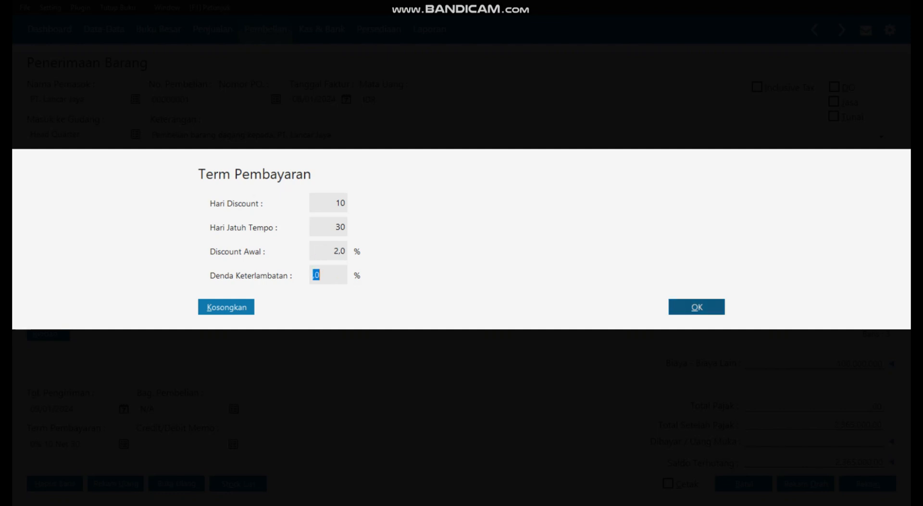
pyautogui.press('Return')
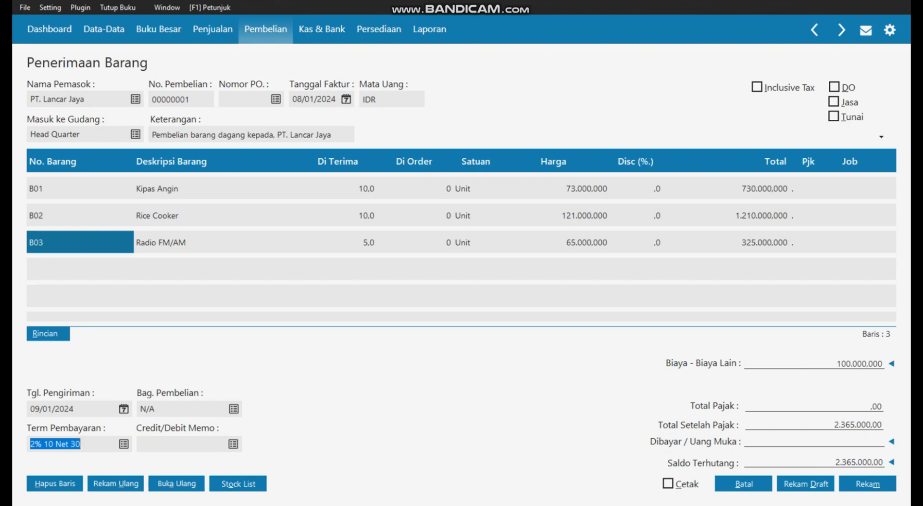
# - Record the purchase invoice, cancel the new blank form and close the list of received goods
pyautogui.click(868, 483)
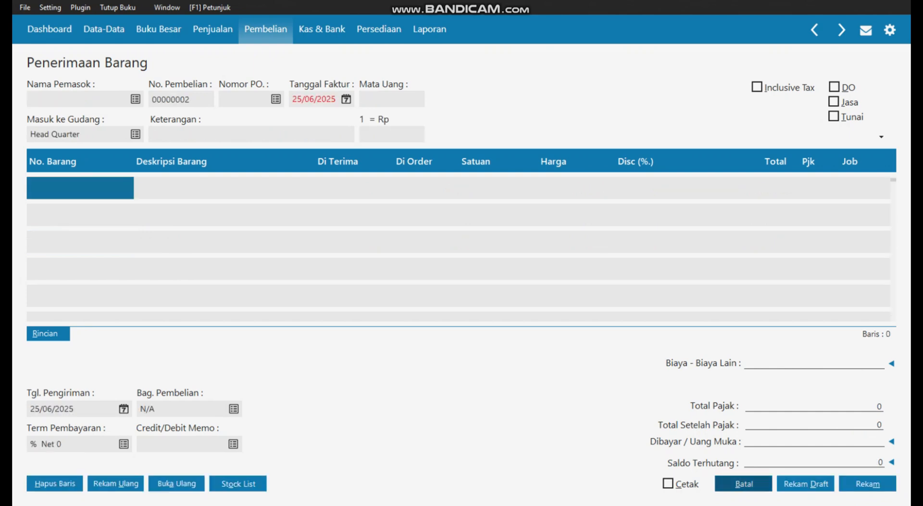
pyautogui.click(743, 483)
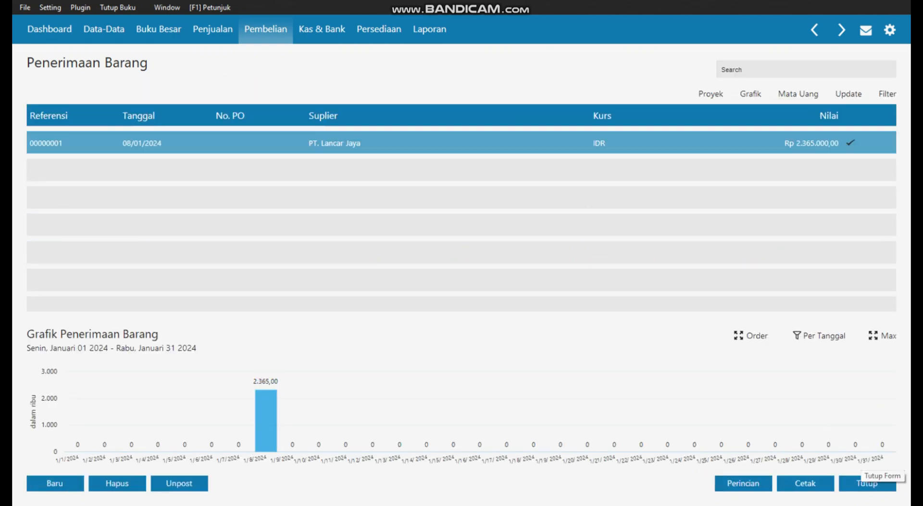
pyautogui.click(863, 481)
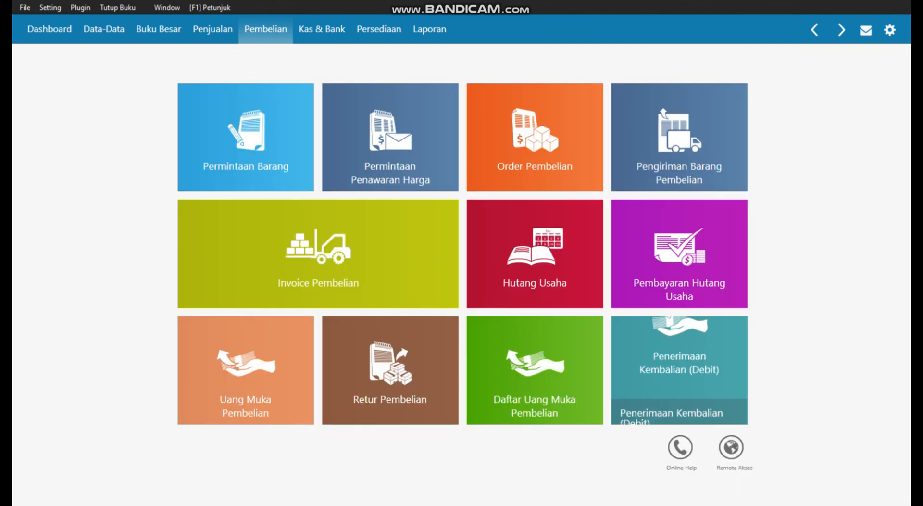
pyautogui.press('super')
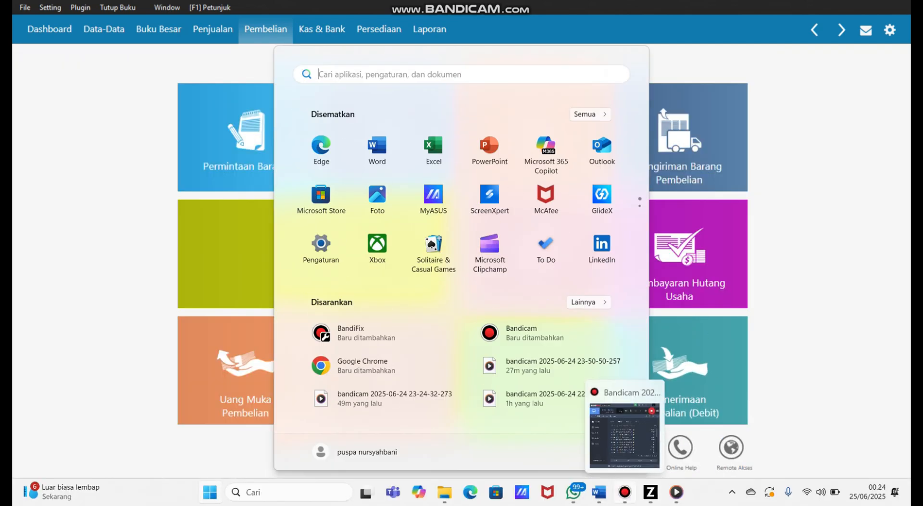
pyautogui.click(625, 491)
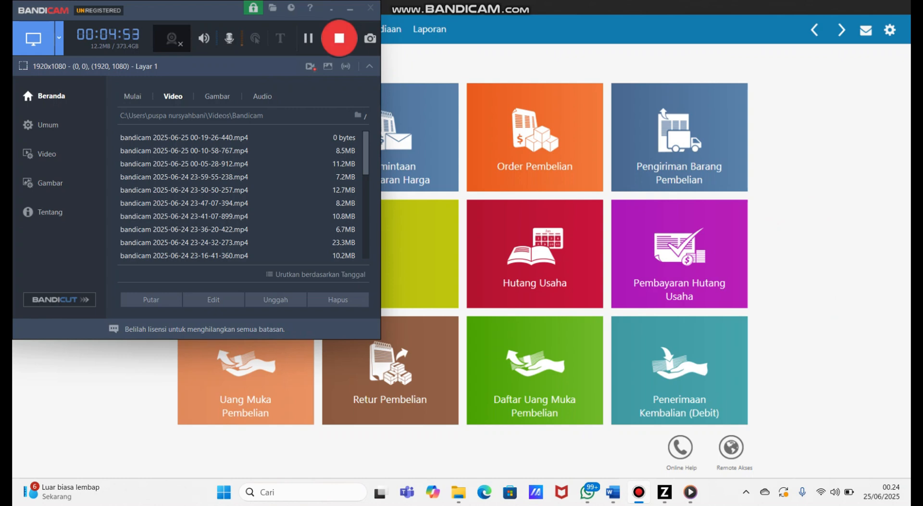
pyautogui.click(339, 38)
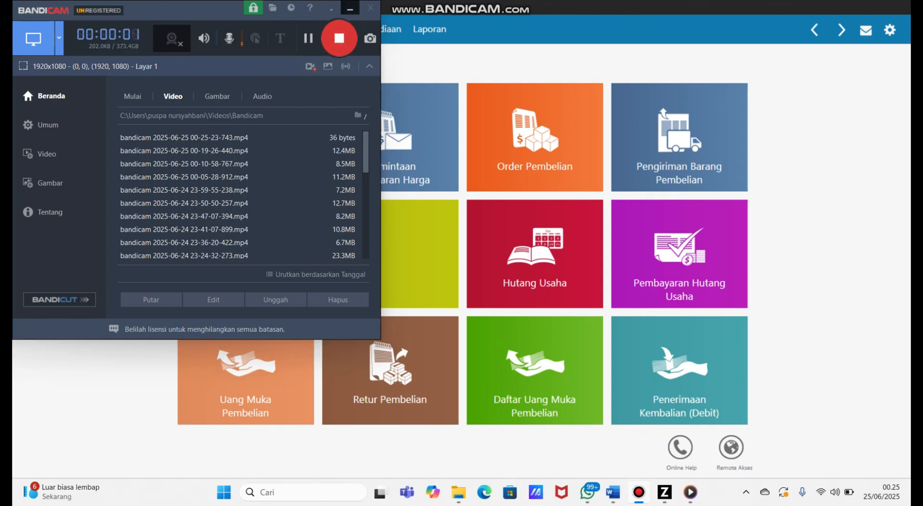
pyautogui.click(350, 9)
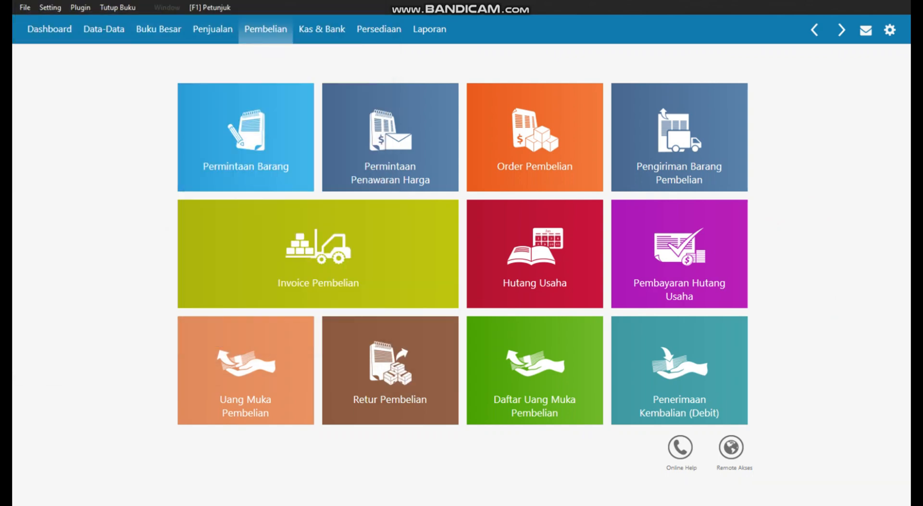
pyautogui.hotkey('alt', 't')
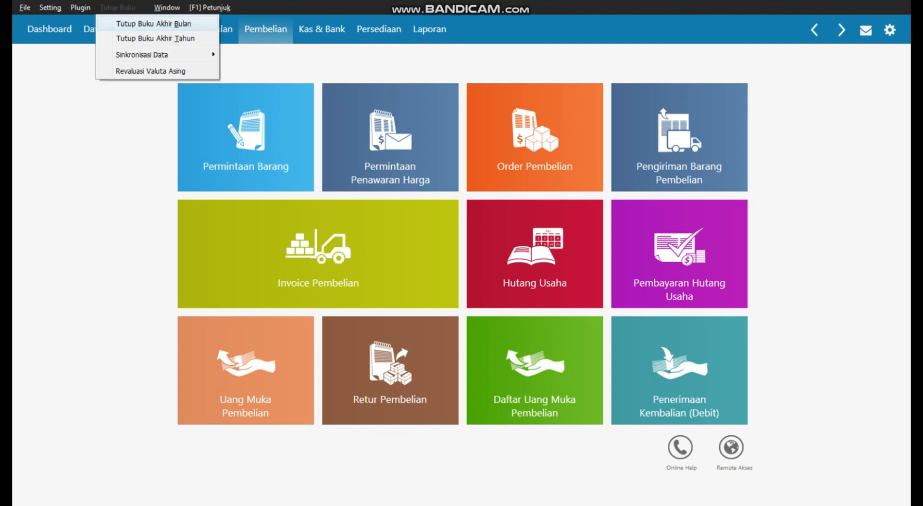
# - Start the month-end closing for January 2024 and continue past its introductory notice
pyautogui.press('Return')
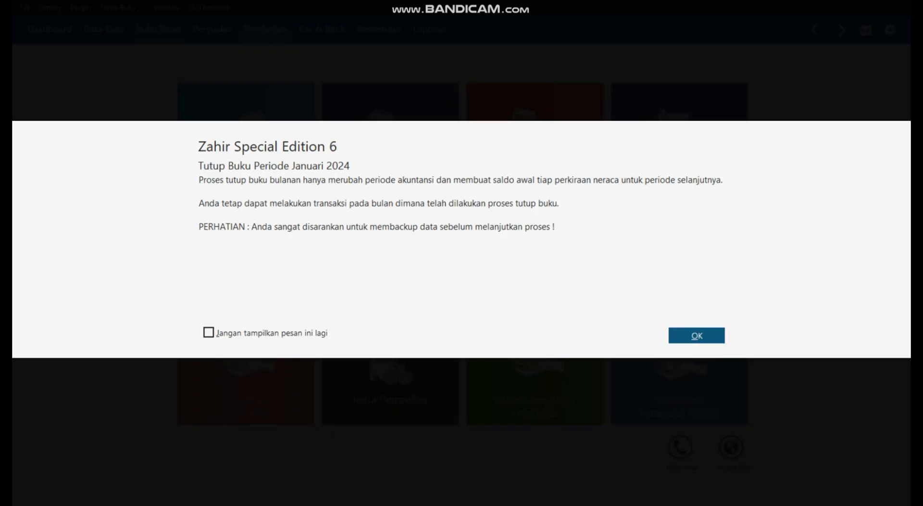
pyautogui.press('Return')
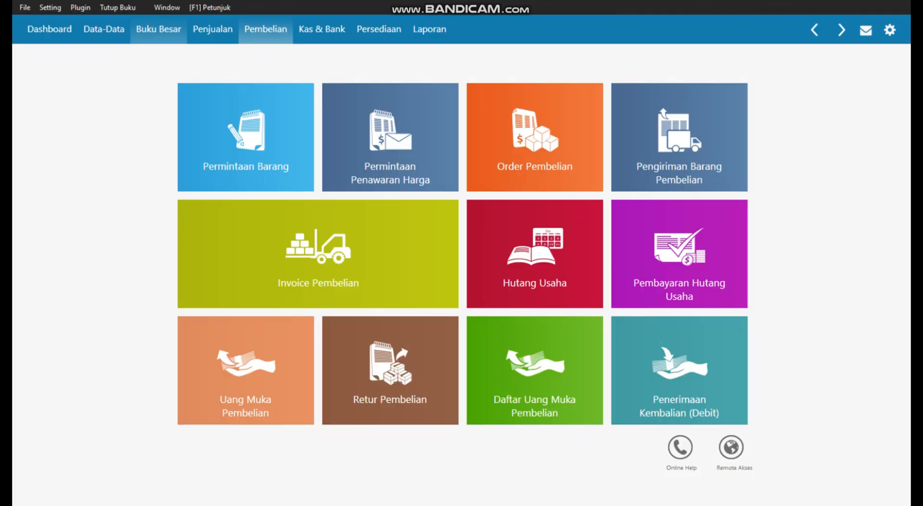
pyautogui.press('Return')
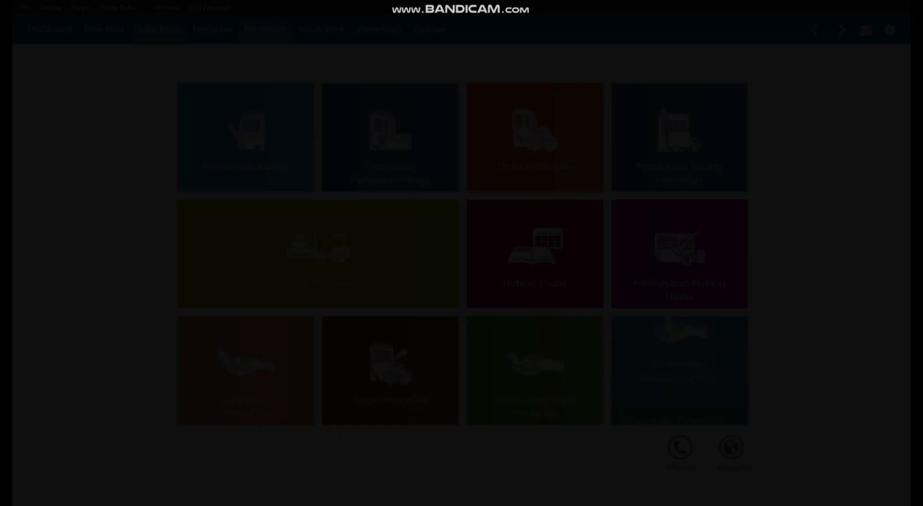
# - Go through the foreign currency revaluation for January 2024, keeping the USD rate of 17.000 and leaving the account type and account code filters off
pyautogui.press('Return')
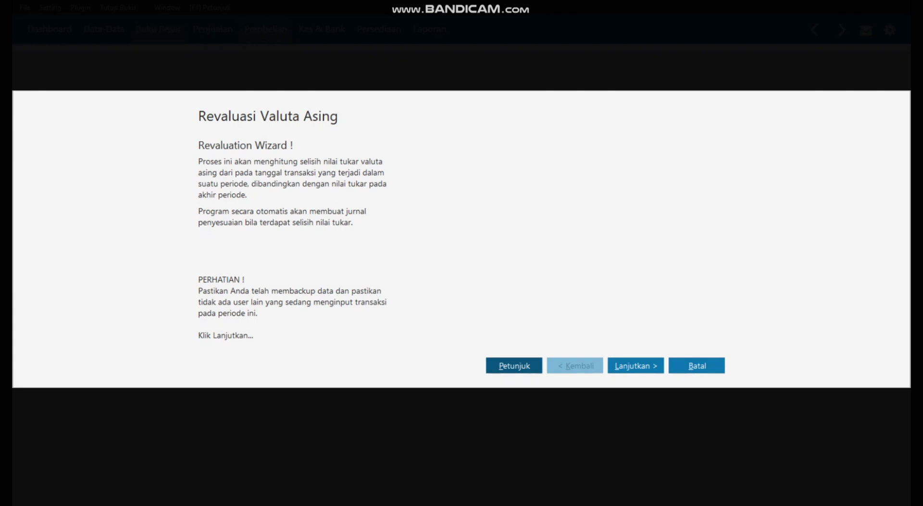
pyautogui.press('Return')
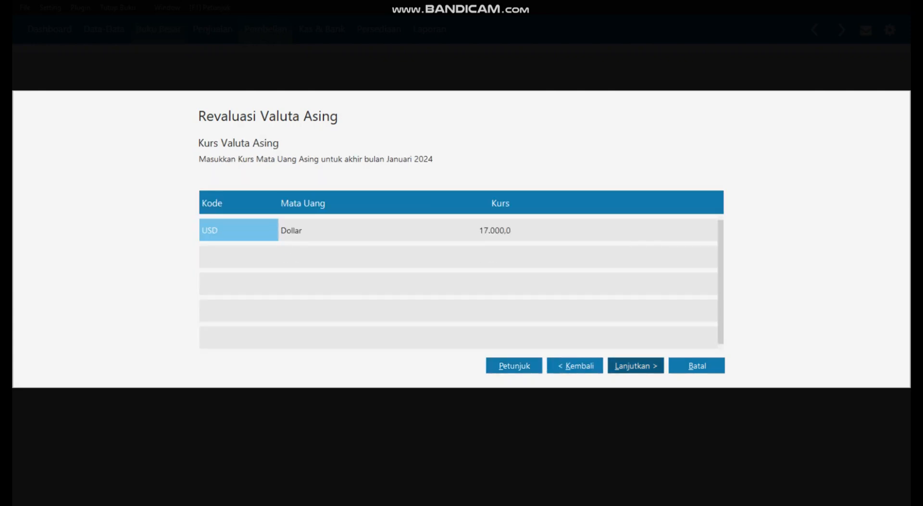
pyautogui.press('Return')
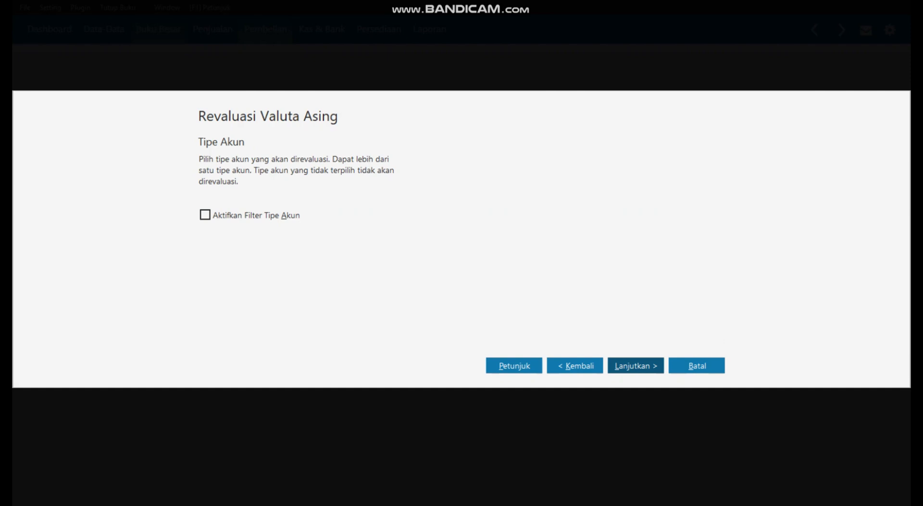
pyautogui.press('Return')
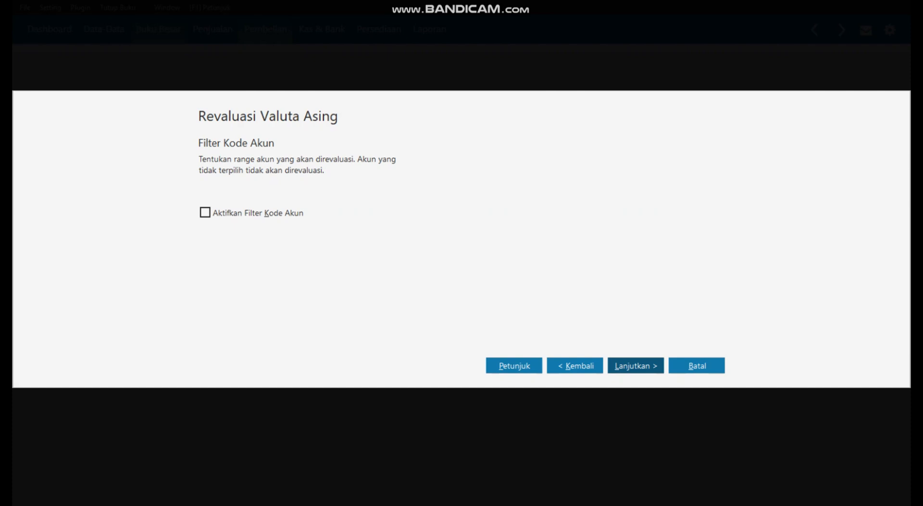
pyautogui.press('Return')
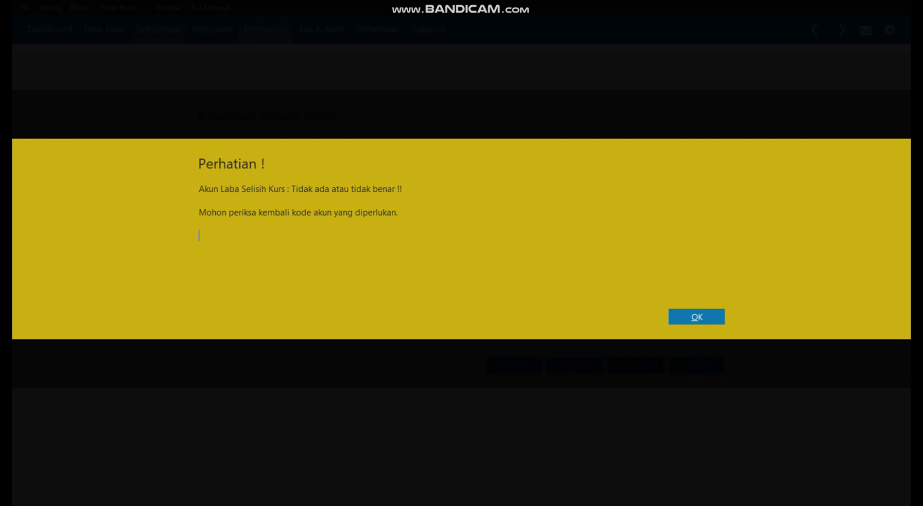
pyautogui.press('Return')
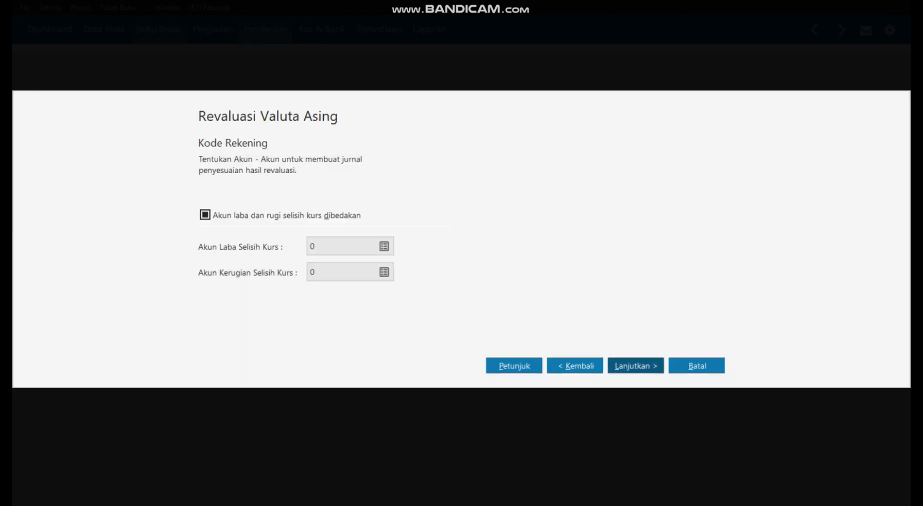
pyautogui.press('Return')
pyautogui.press('Return')
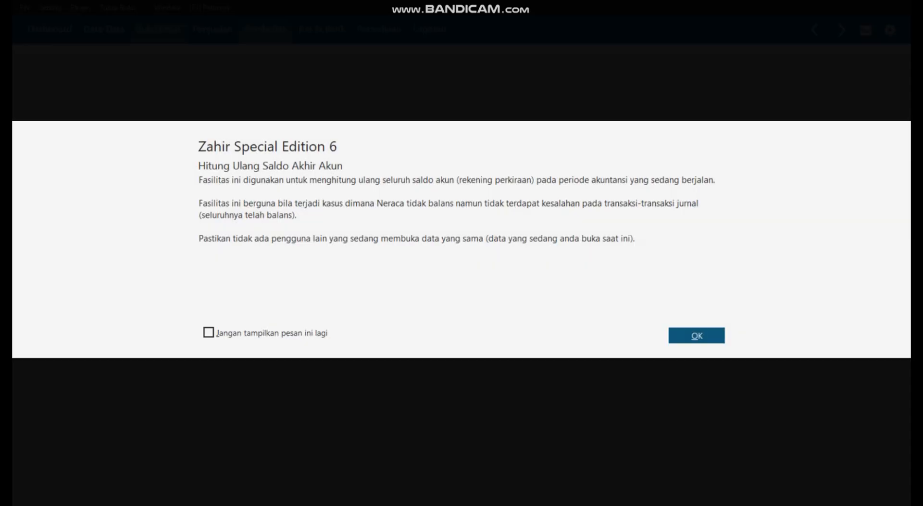
# - Recalculate the closing account balances for January and February 2024, and close the inventory balance recalculation
pyautogui.press('Return')
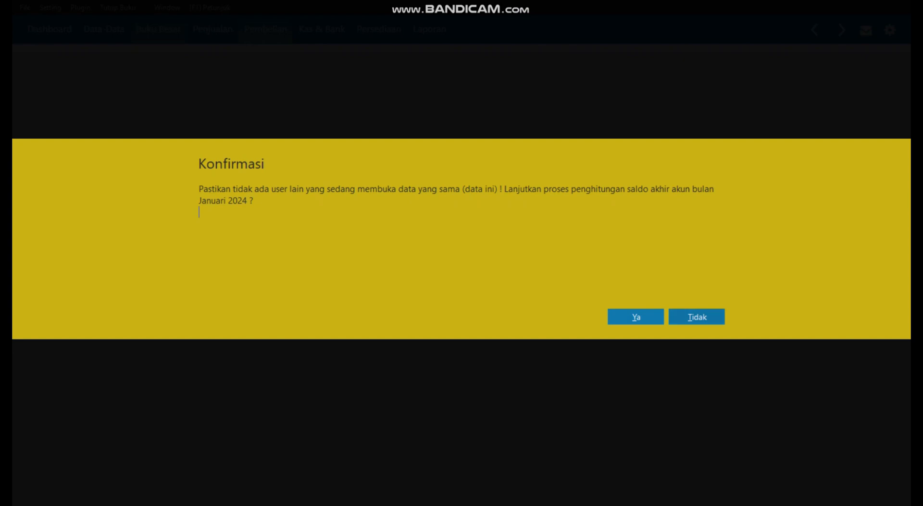
pyautogui.press('Return')
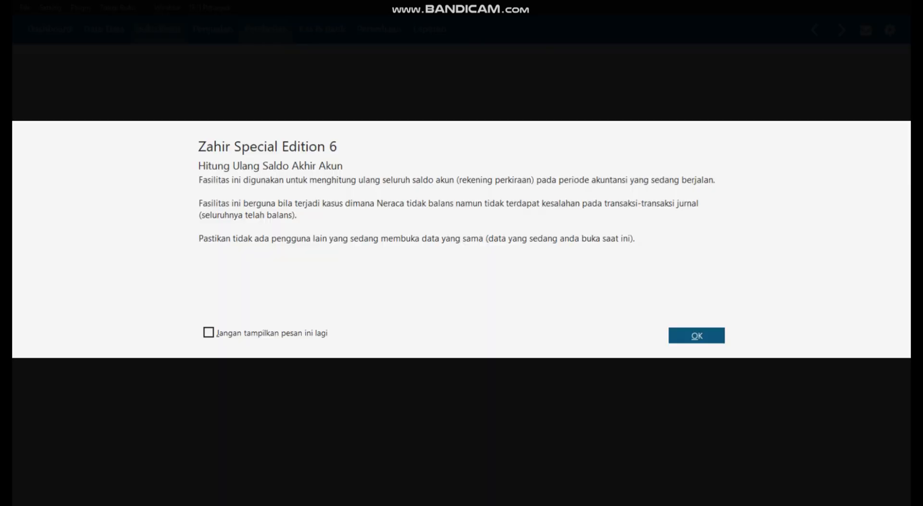
pyautogui.press('Return')
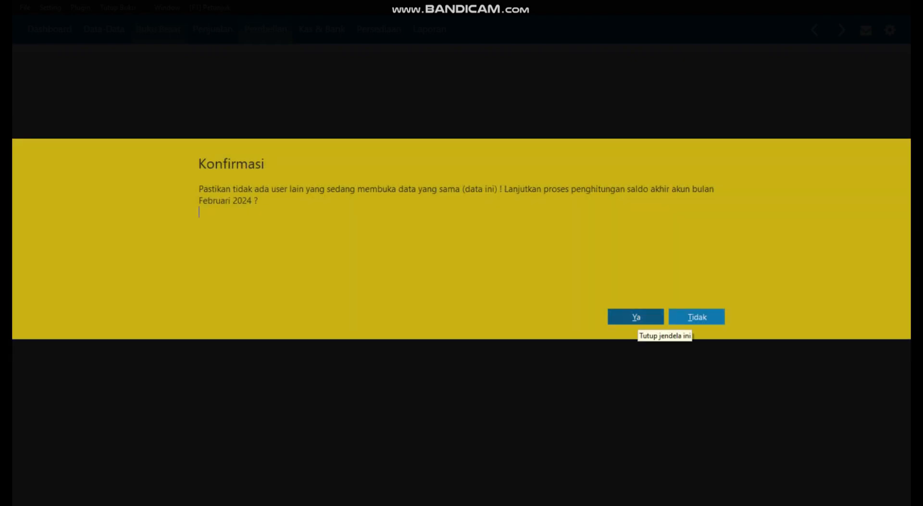
pyautogui.press('Return')
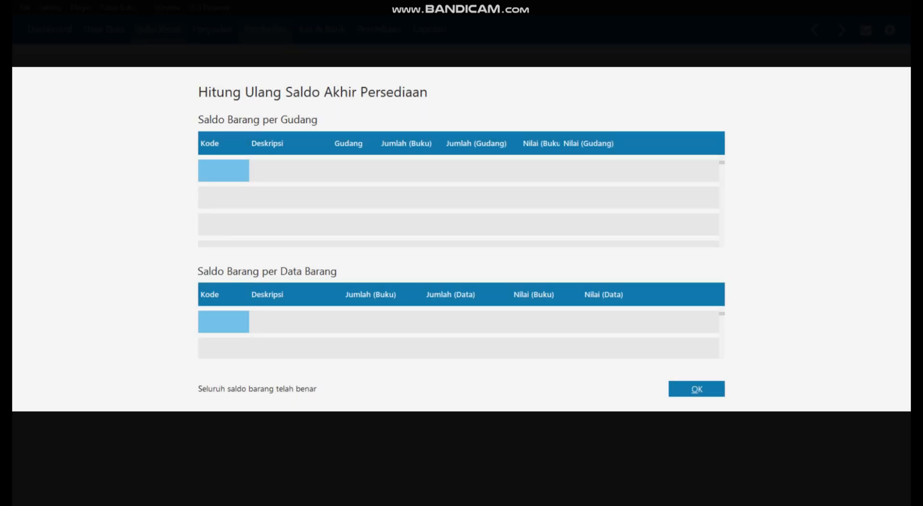
pyautogui.click(697, 389)
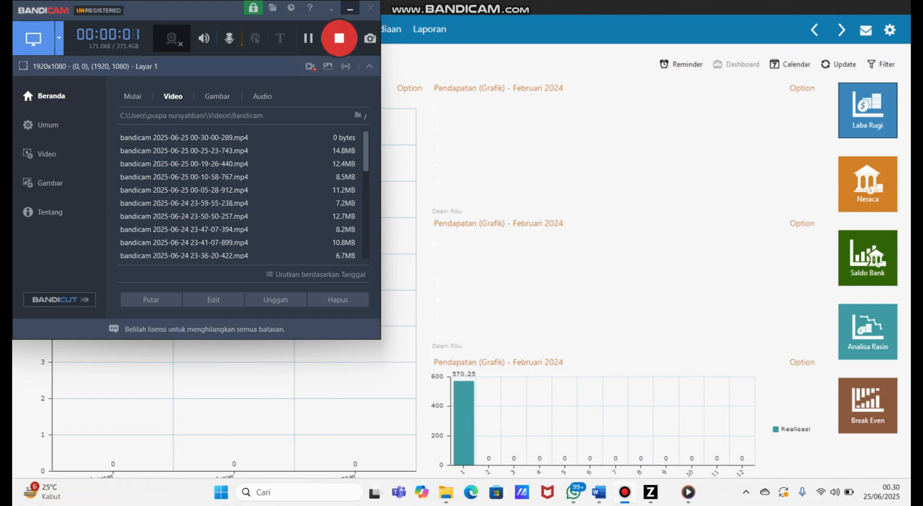
# - View the detailed cash flow report (Arus Kas - Rincian) for 01/02/2024 to 29/02/2024 and close it
pyautogui.click(356, 19)
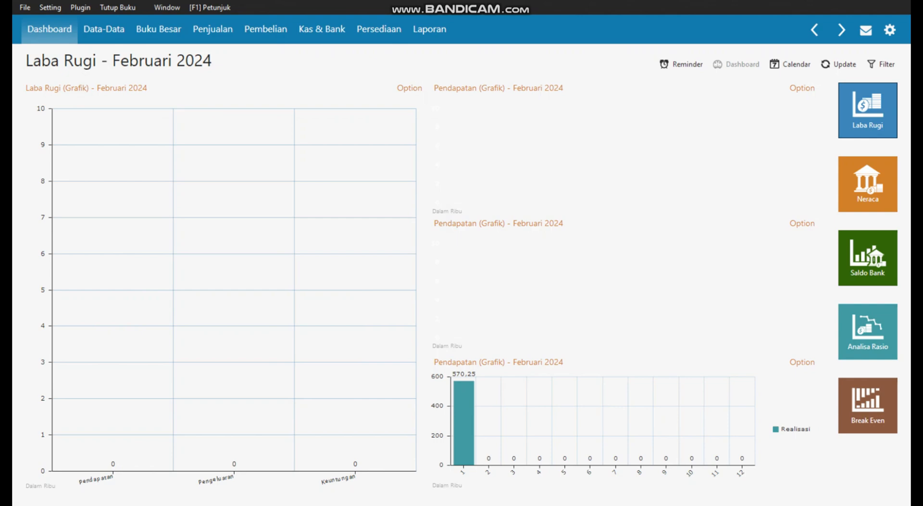
pyautogui.click(430, 28)
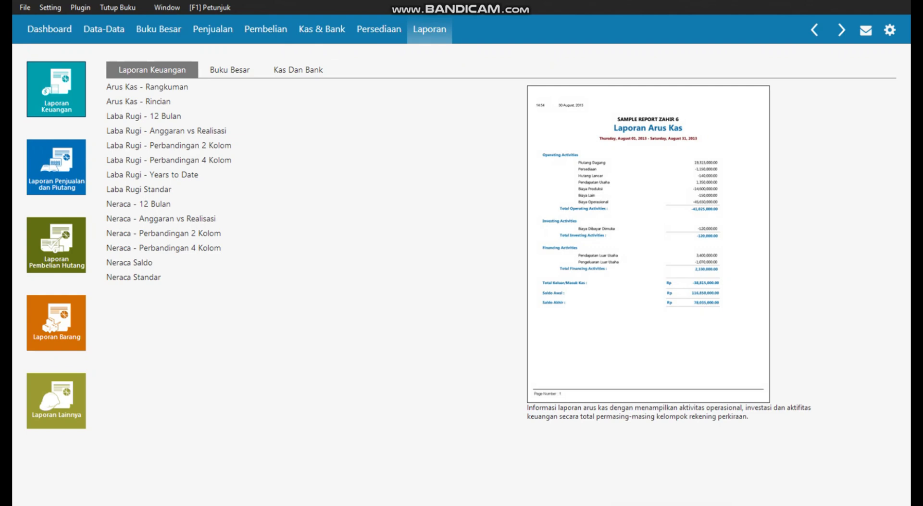
pyautogui.click(138, 101)
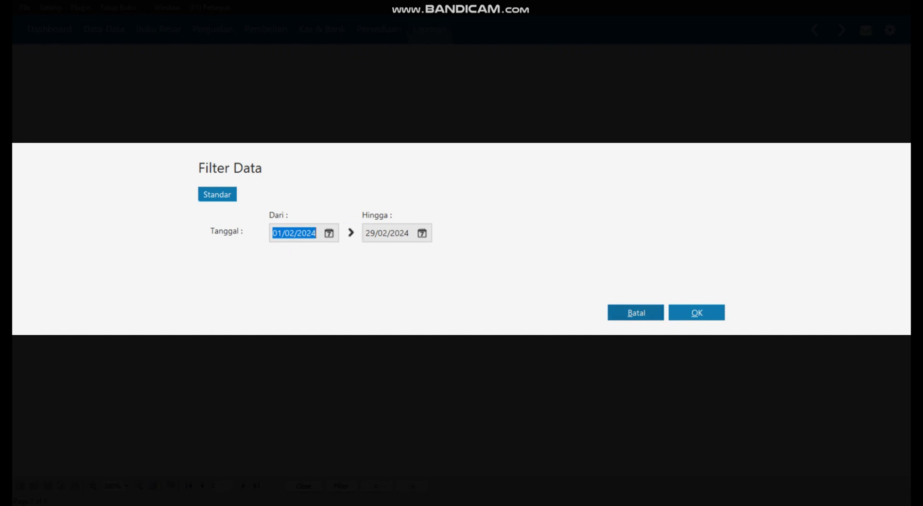
pyautogui.click(696, 312)
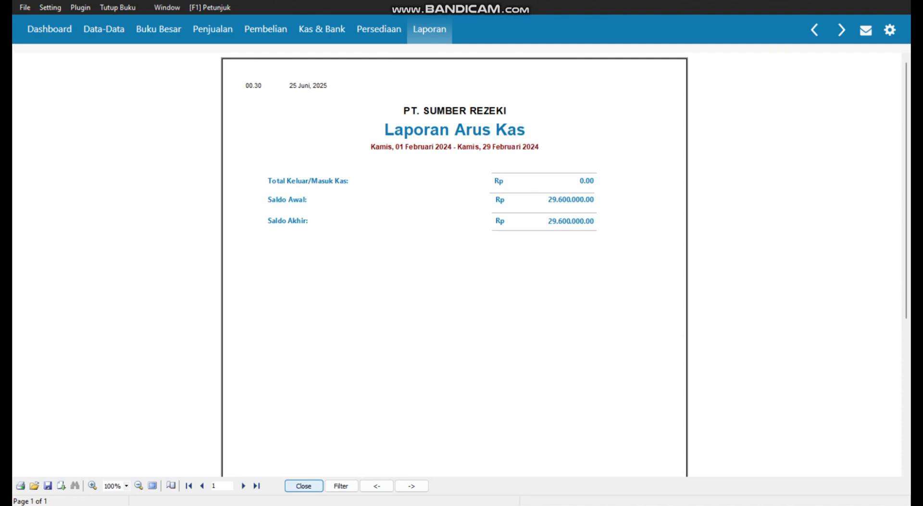
pyautogui.click(304, 486)
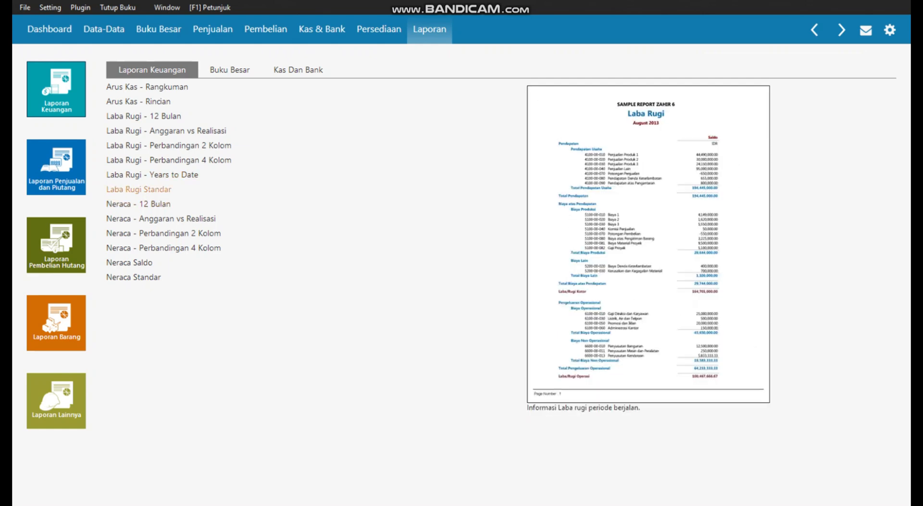
# - Generate the standard profit and loss report for January to February 2024, review it down to the net result and close it
pyautogui.click(138, 189)
pyautogui.click(363, 172)
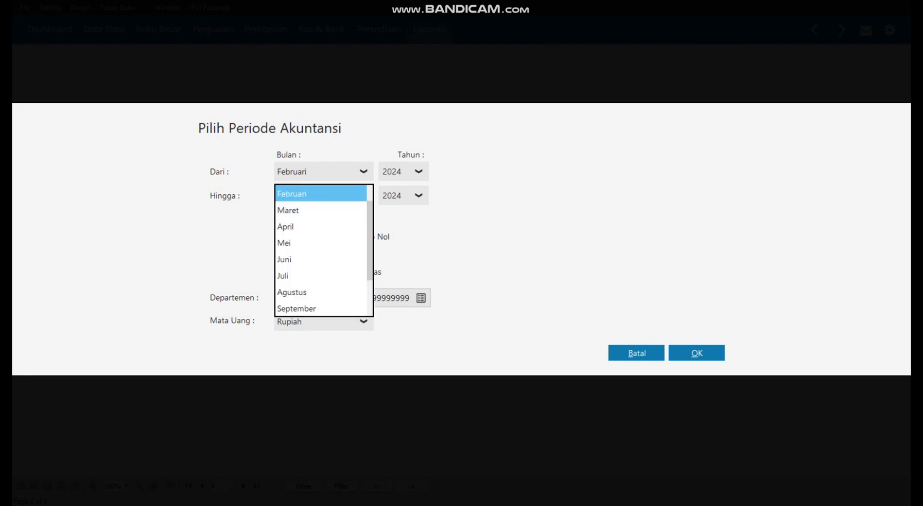
pyautogui.scroll(1, 321, 202)
pyautogui.click(321, 193)
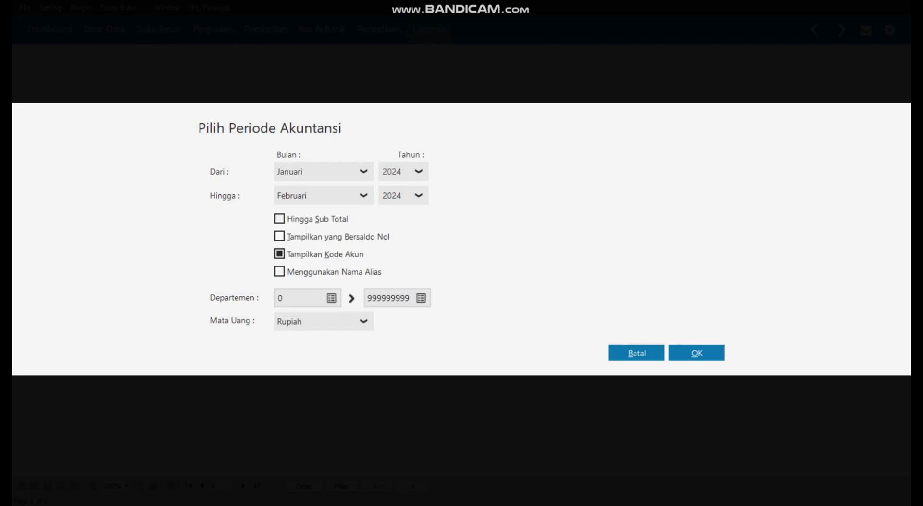
pyautogui.press('Return')
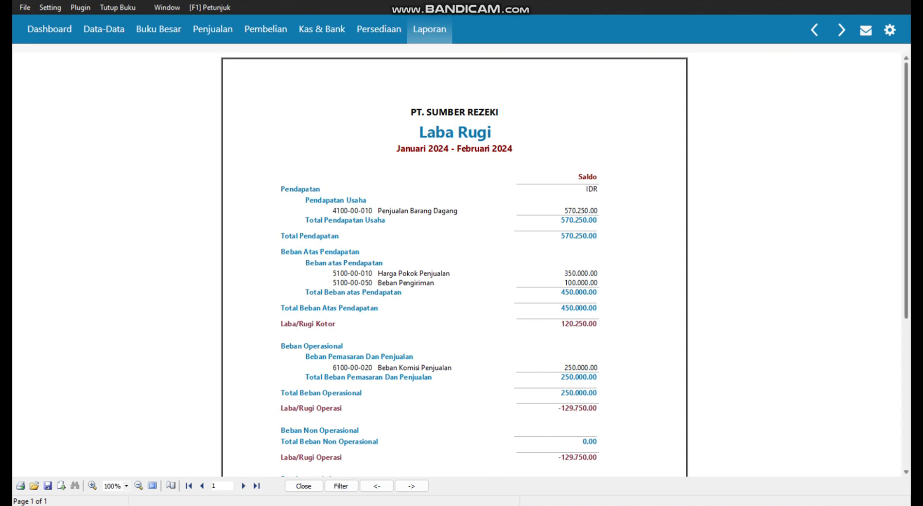
pyautogui.scroll(-4, 454, 264)
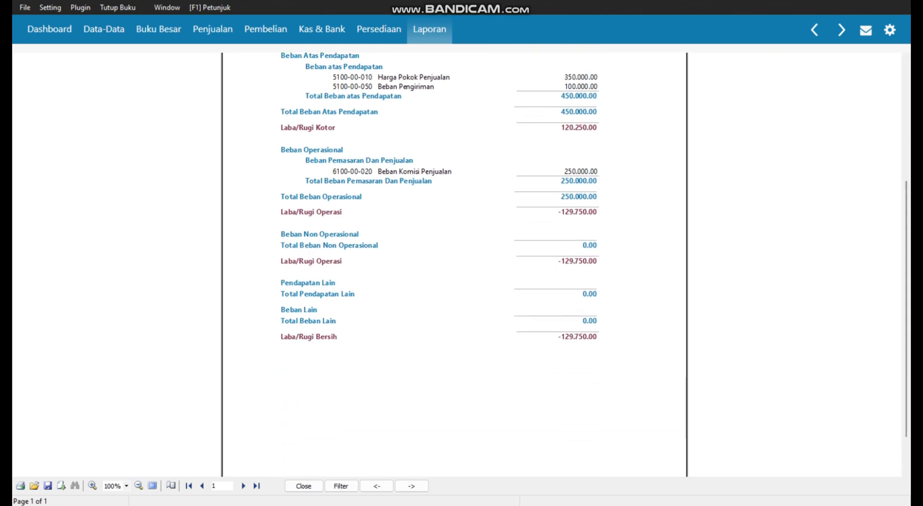
pyautogui.click(304, 486)
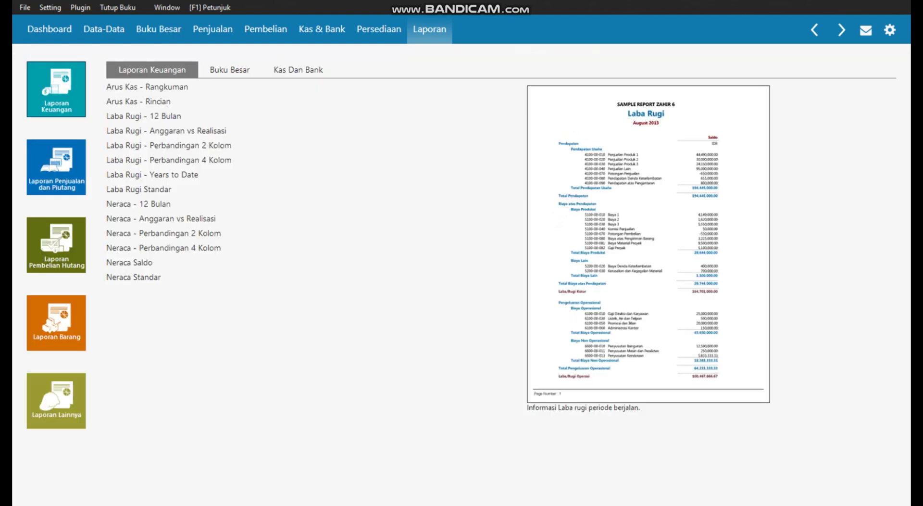
# - Generate the standard balance sheet (Neraca Standar) for January 2024, review both pages and close it
pyautogui.click(133, 276)
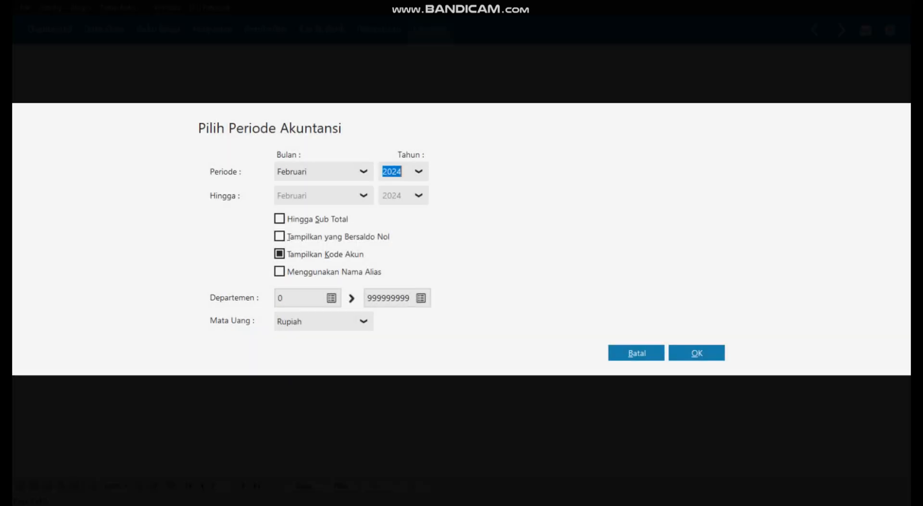
pyautogui.click(363, 172)
pyautogui.click(364, 172)
pyautogui.click(364, 172)
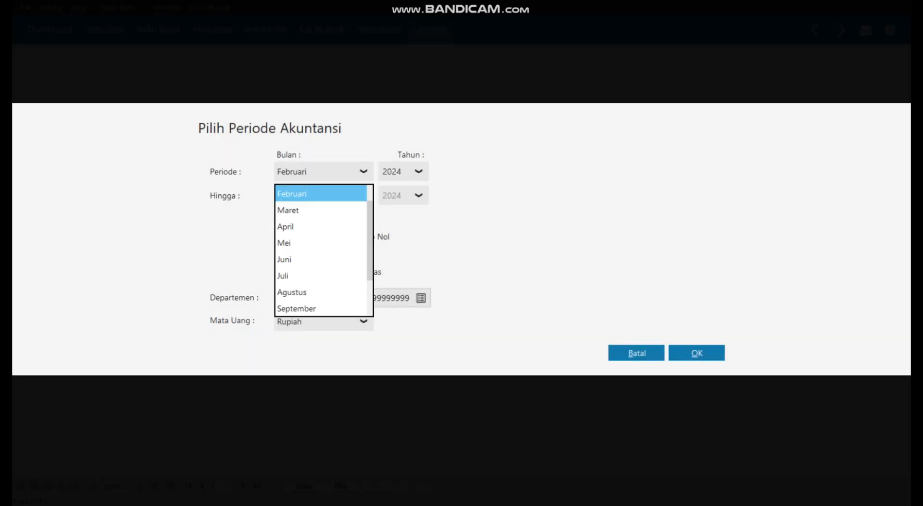
pyautogui.scroll(1, 320, 250)
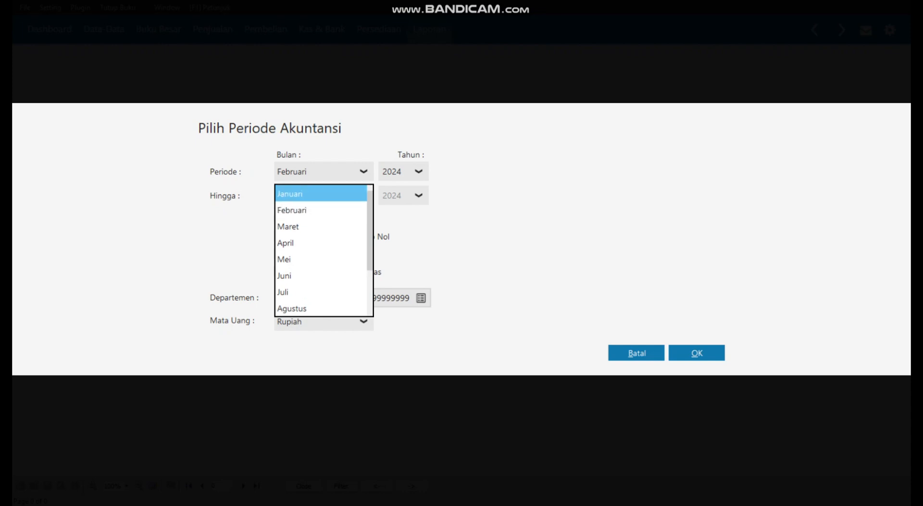
pyautogui.click(291, 194)
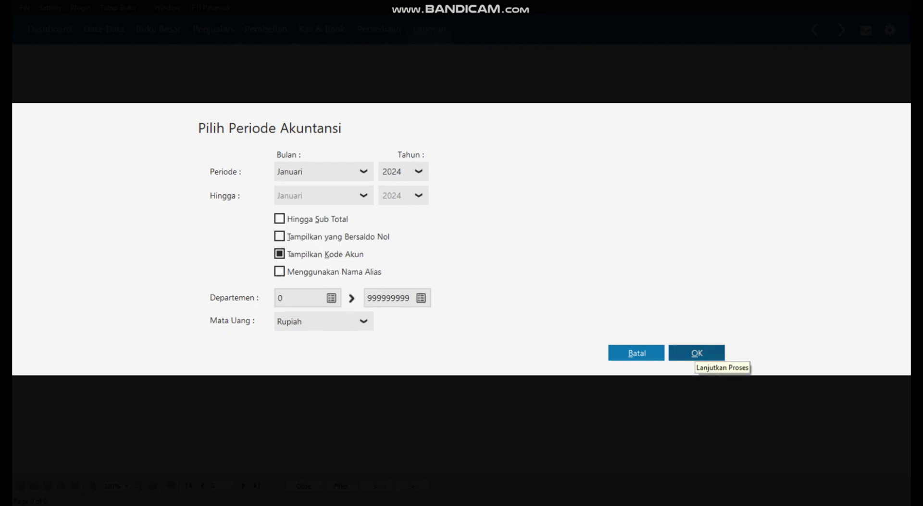
pyautogui.click(697, 354)
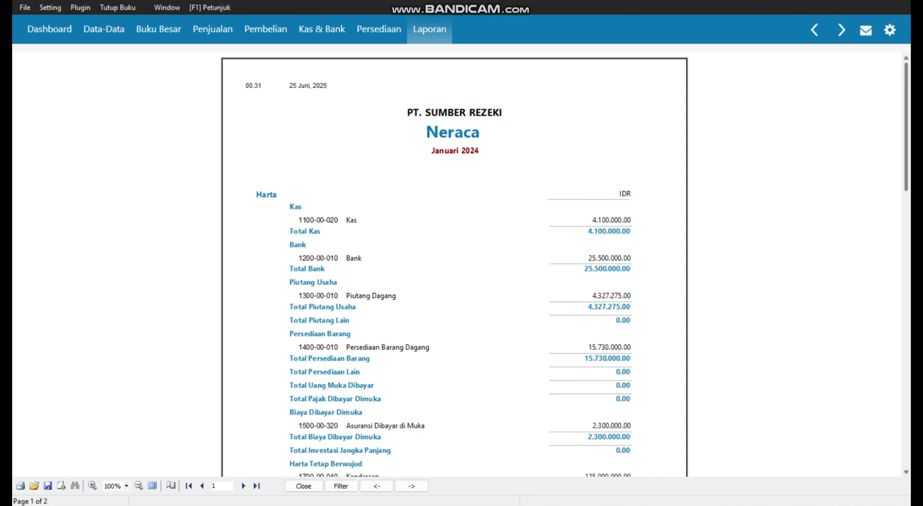
pyautogui.scroll(-3, 455, 265)
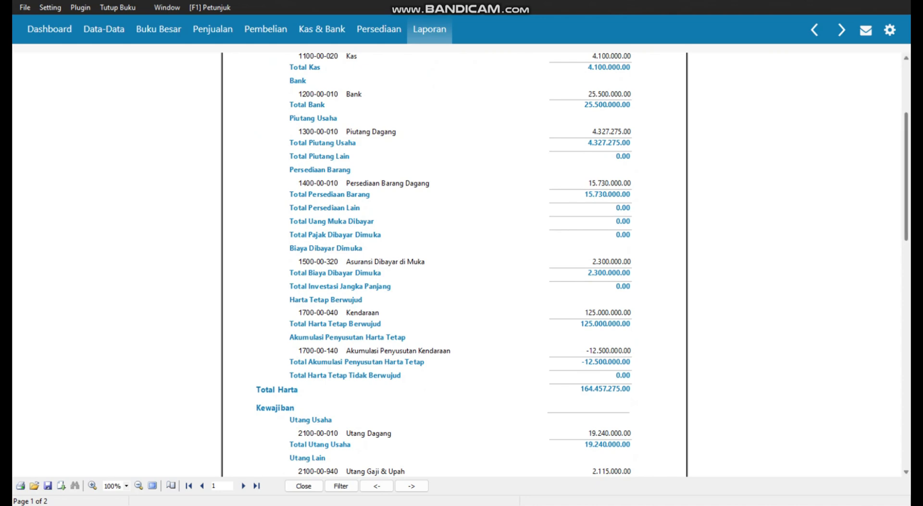
pyautogui.scroll(-9, 454, 265)
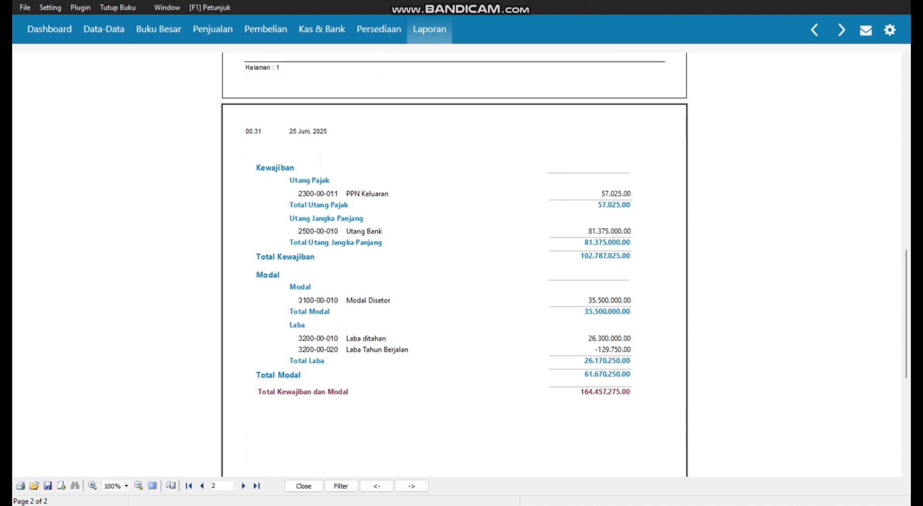
pyautogui.click(304, 485)
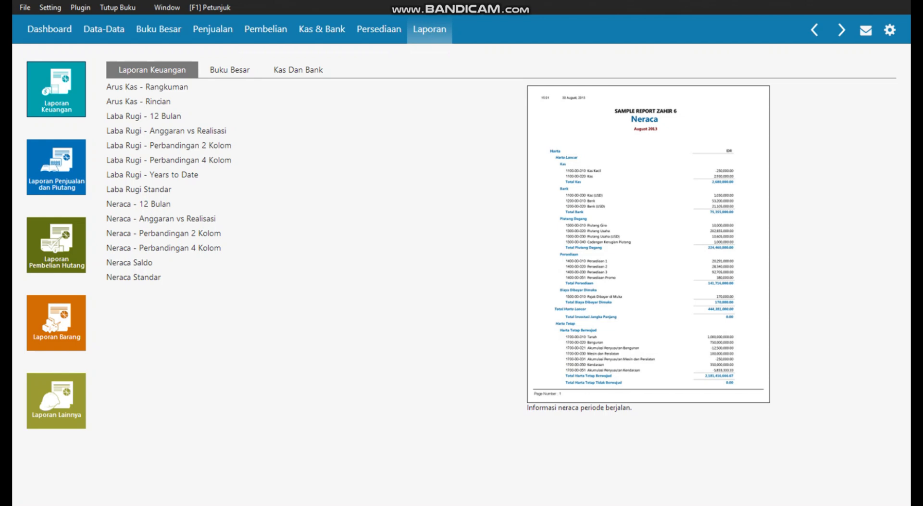
pyautogui.click(890, 30)
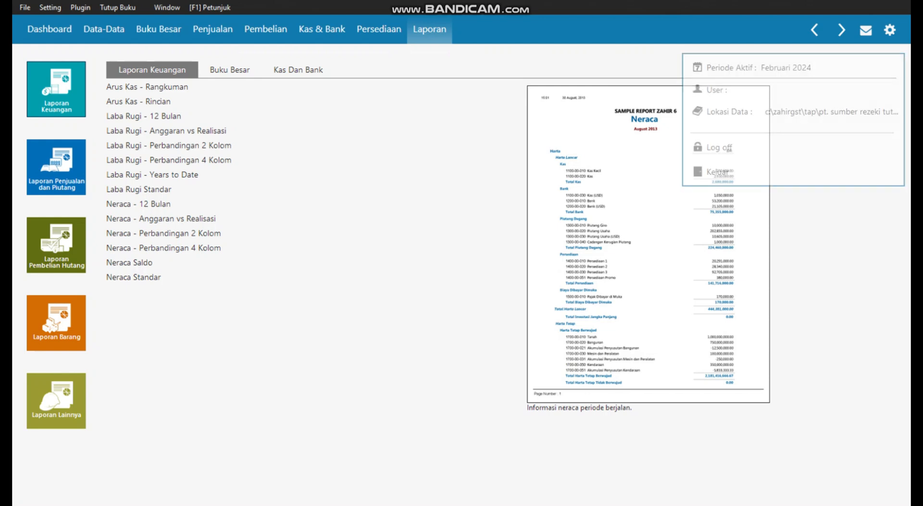
pyautogui.press('super')
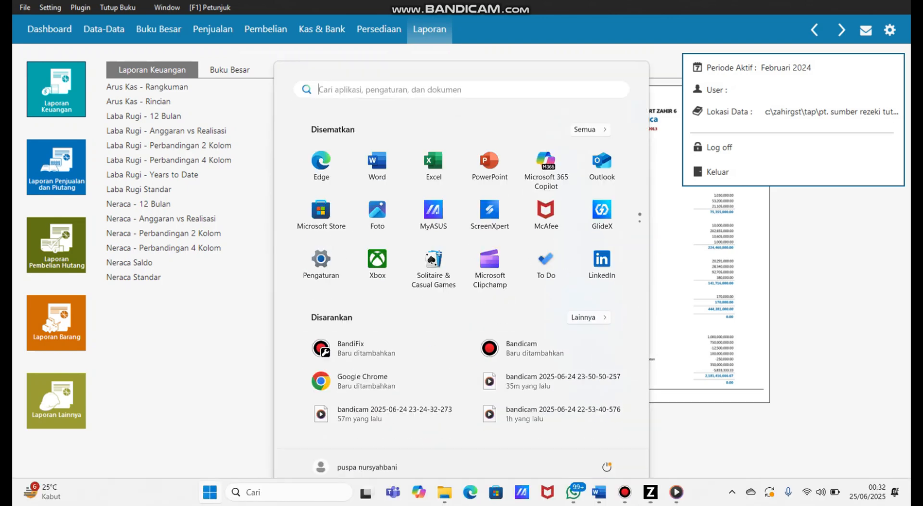
pyautogui.click(625, 492)
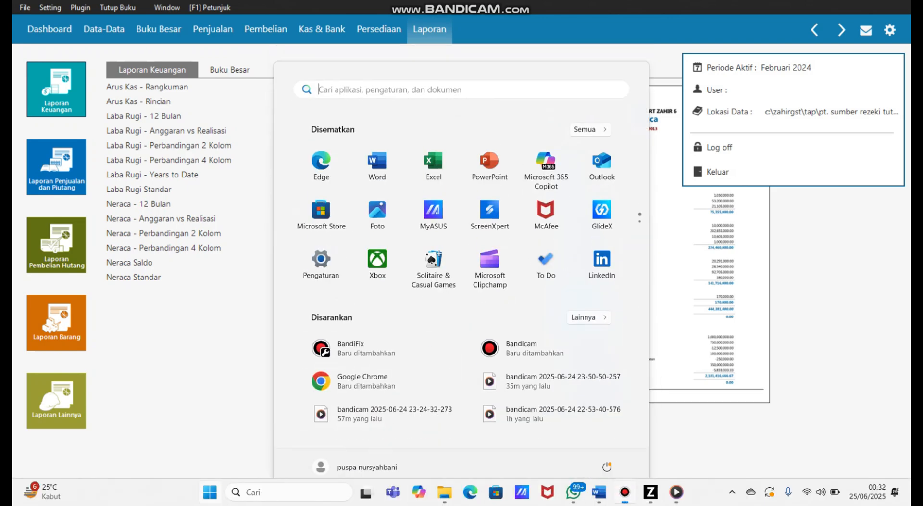